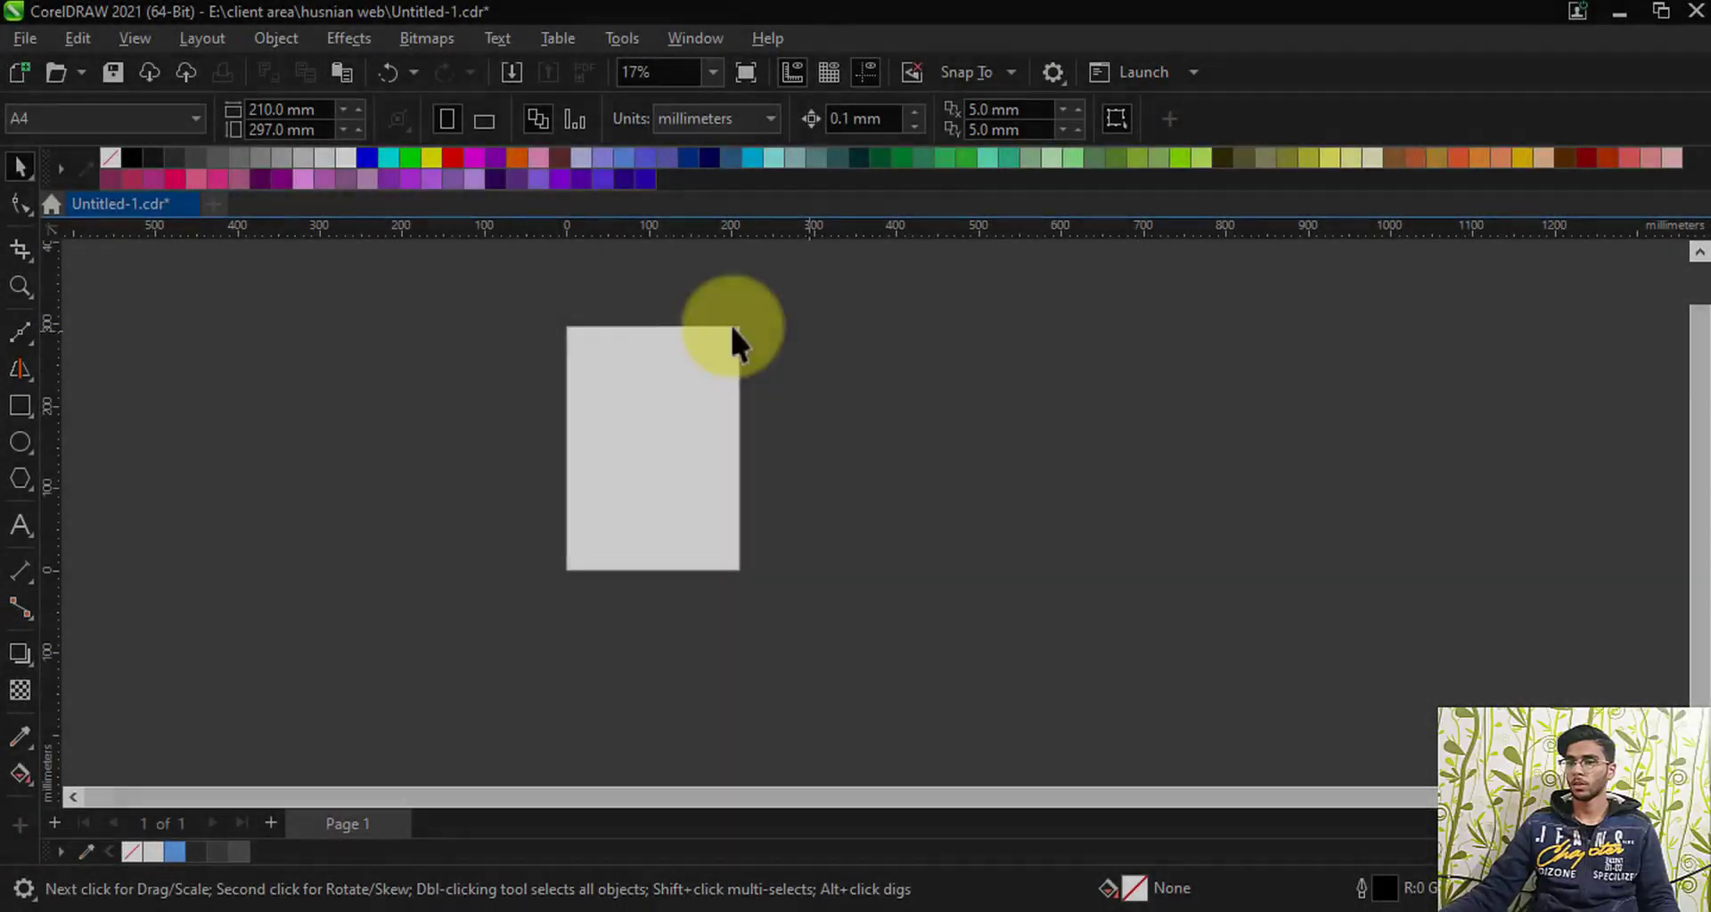
Step: Draw a five-sided polygon about 33 mm wide and 32 mm high in the upper-left area of the page
scroll(452, 363, up, 4)
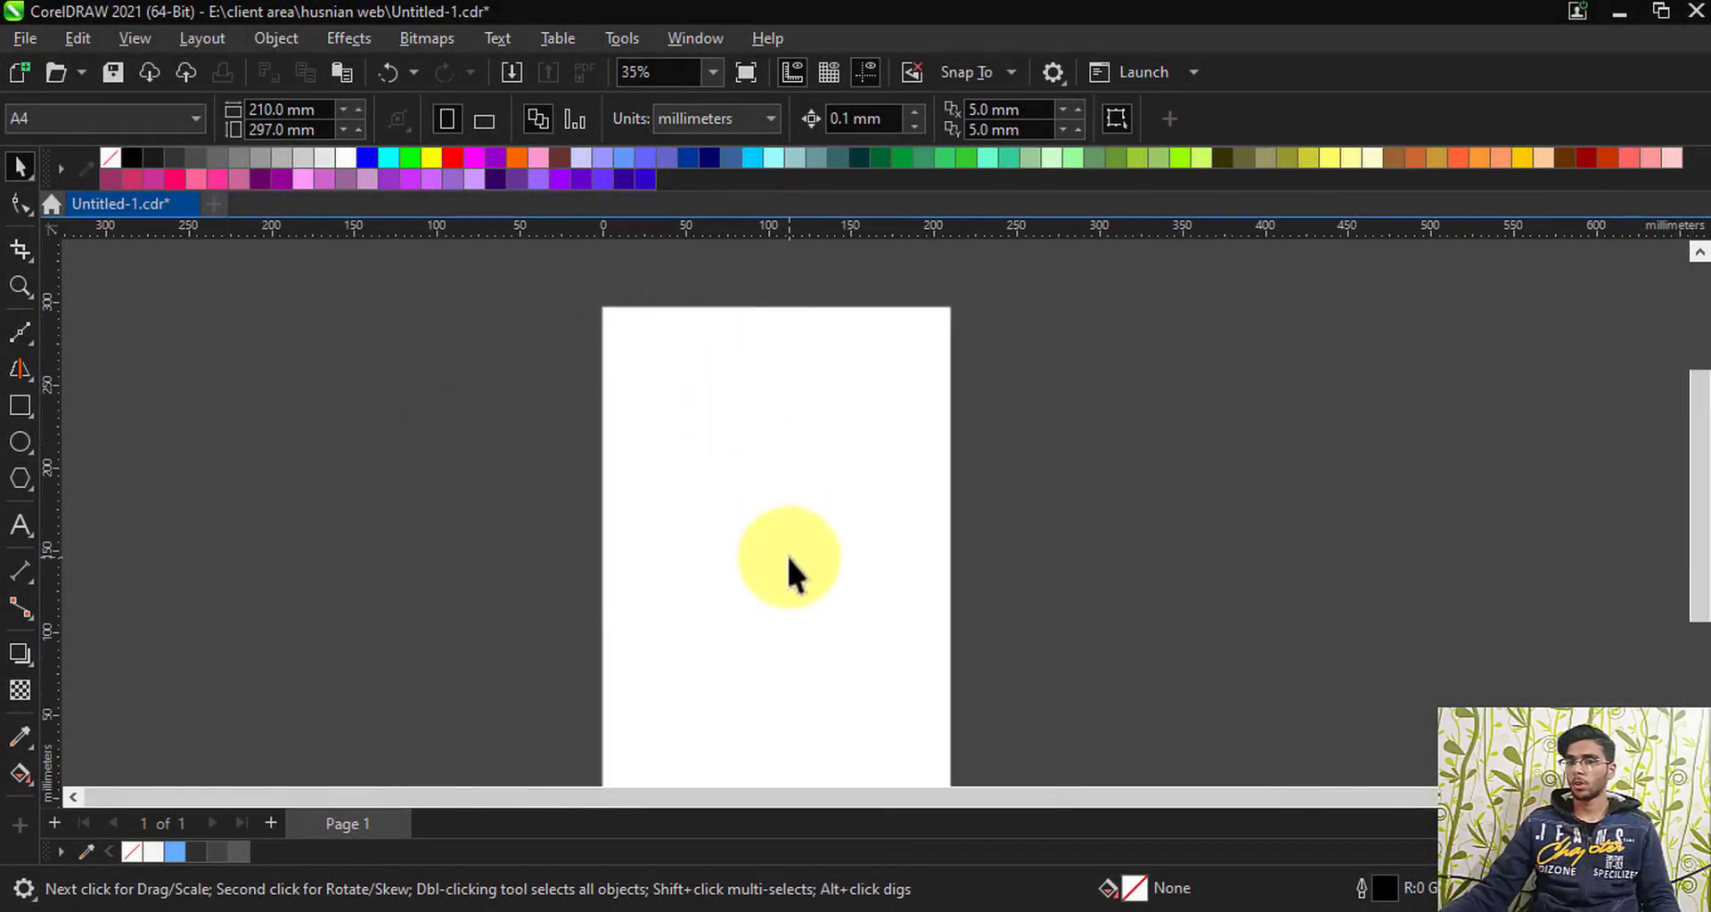
scroll(785, 553, up, 1)
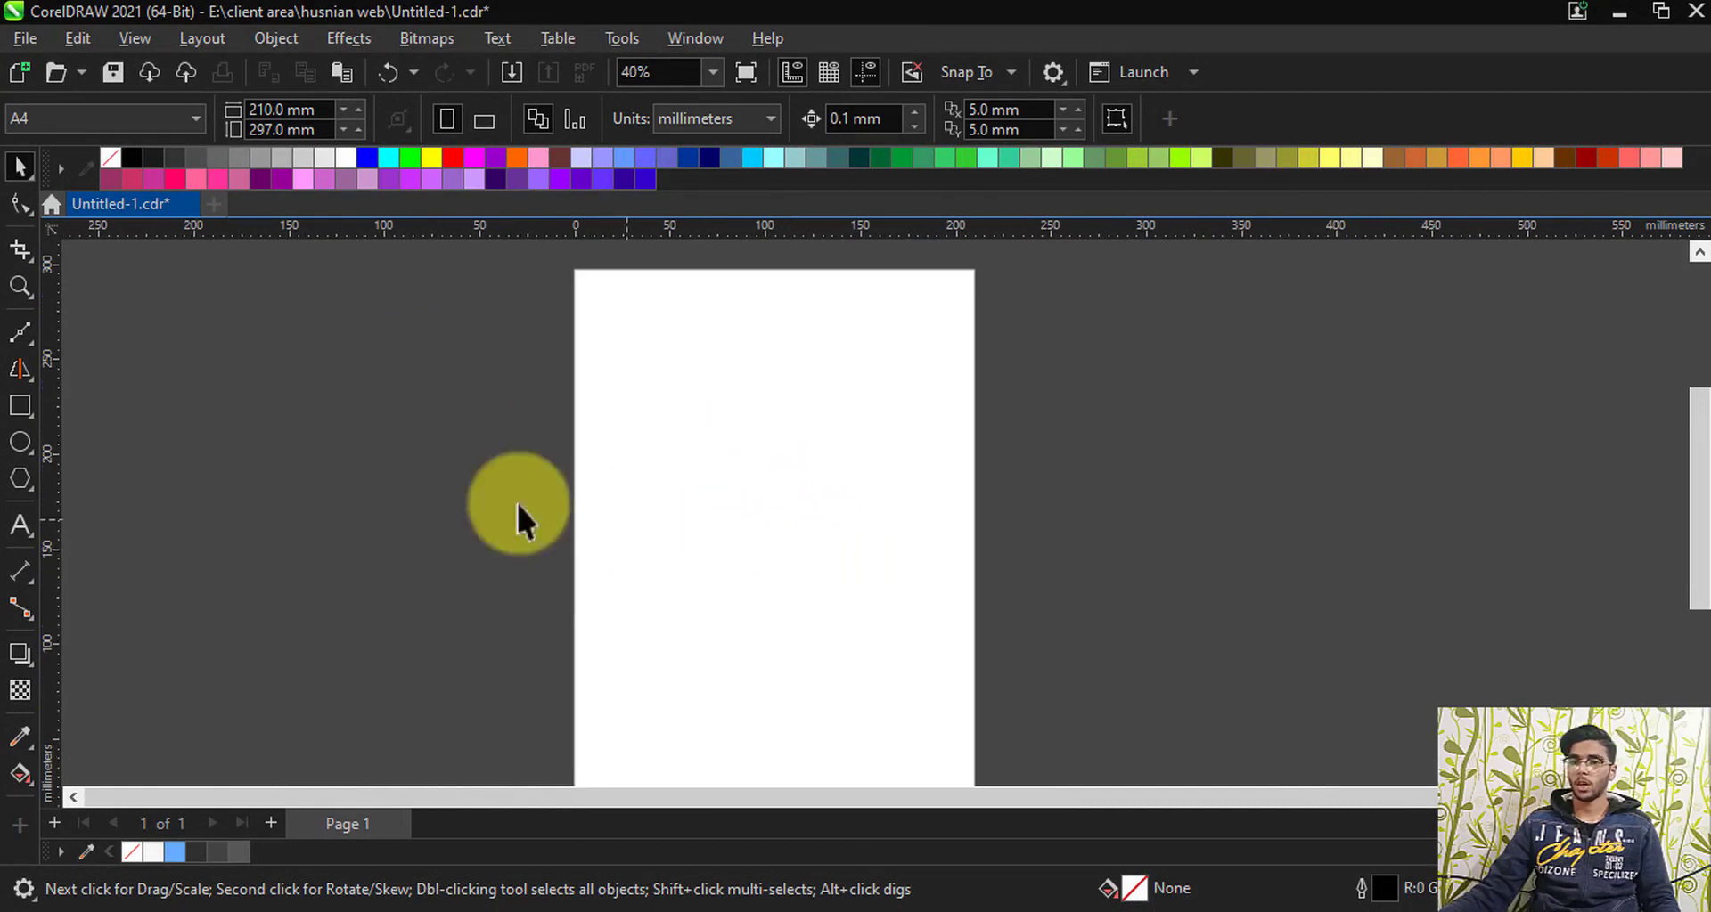
click(27, 477)
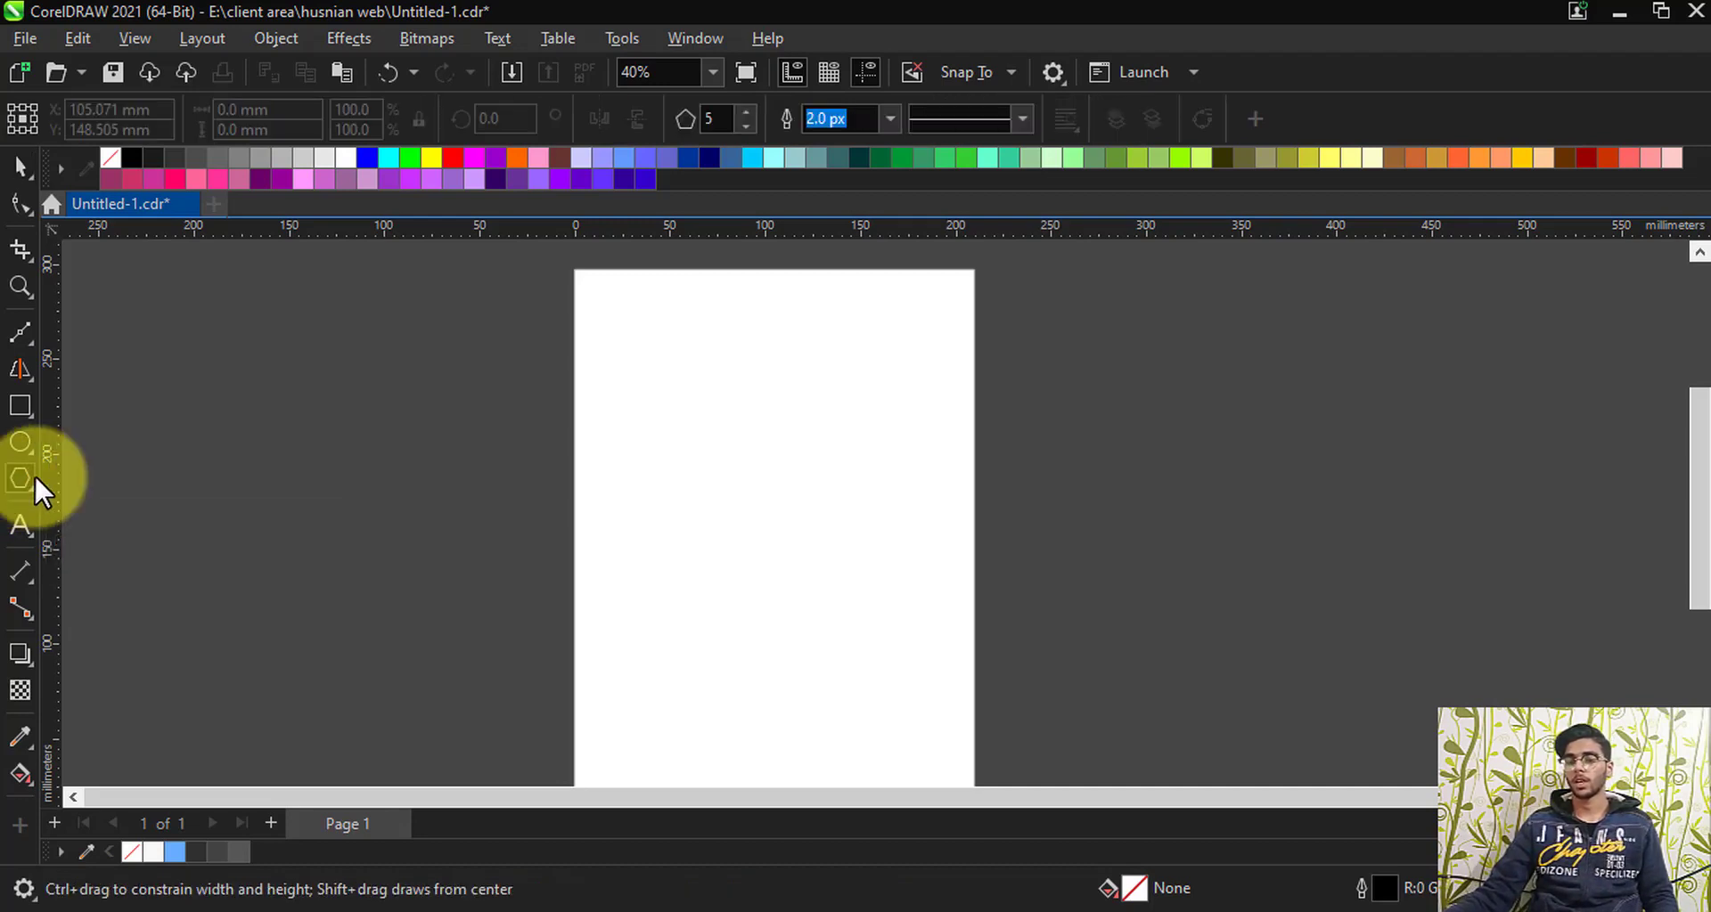
click(18, 169)
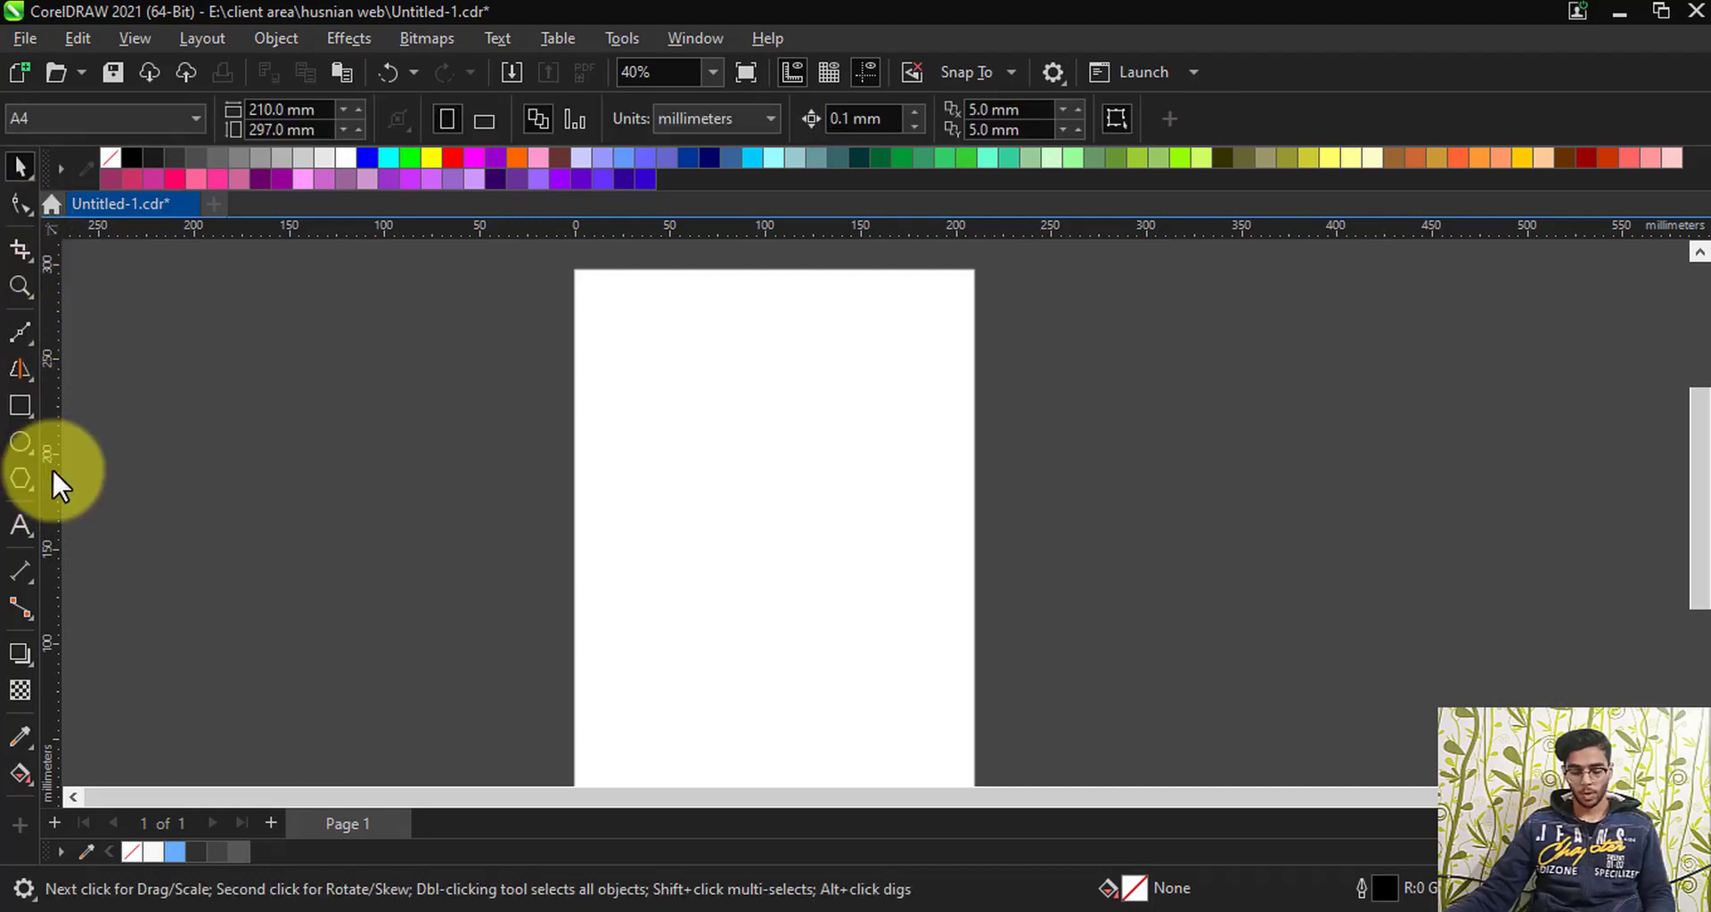
key(y)
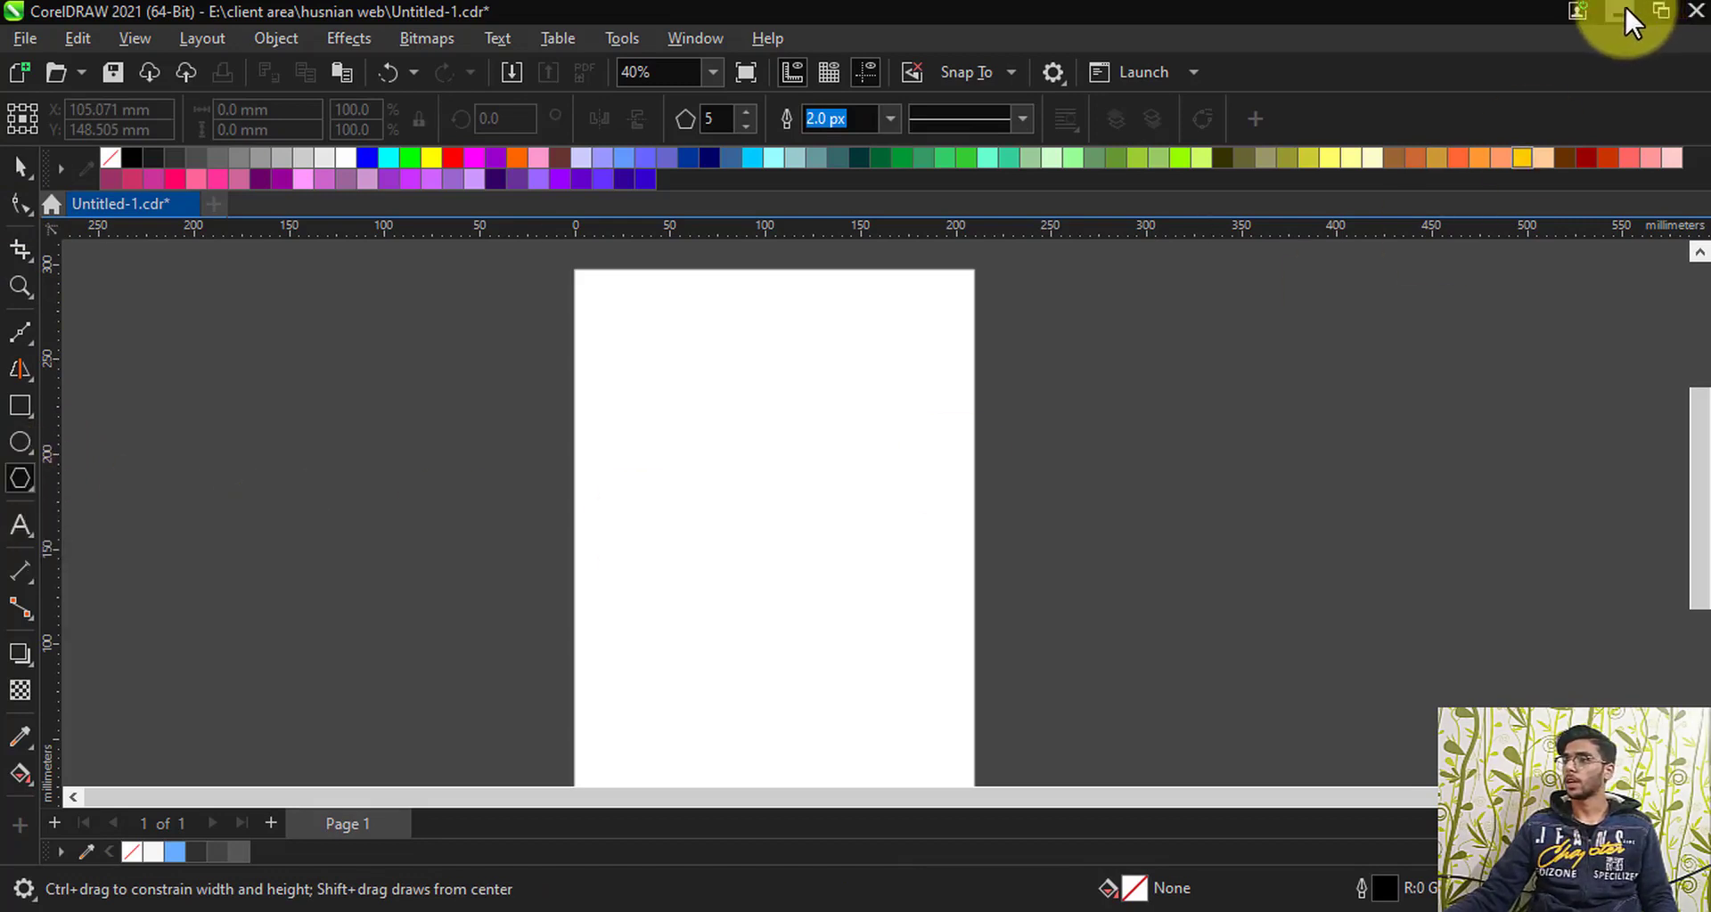
scroll(802, 397, down, 1)
scroll(768, 462, up, 2)
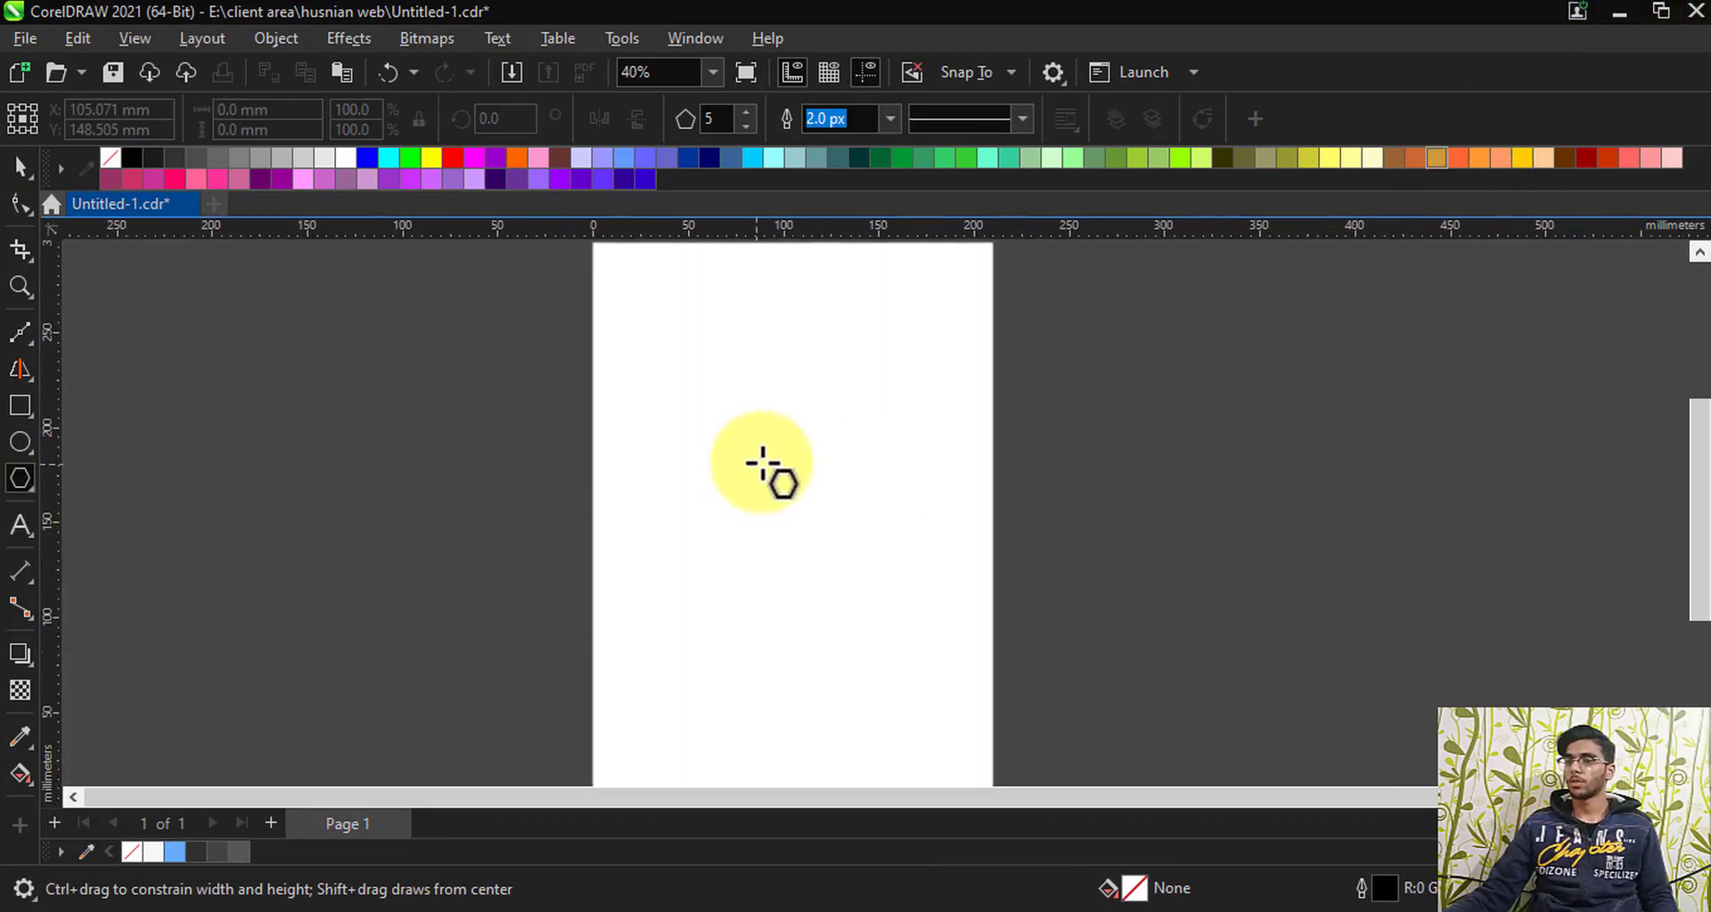
scroll(793, 410, up, 3)
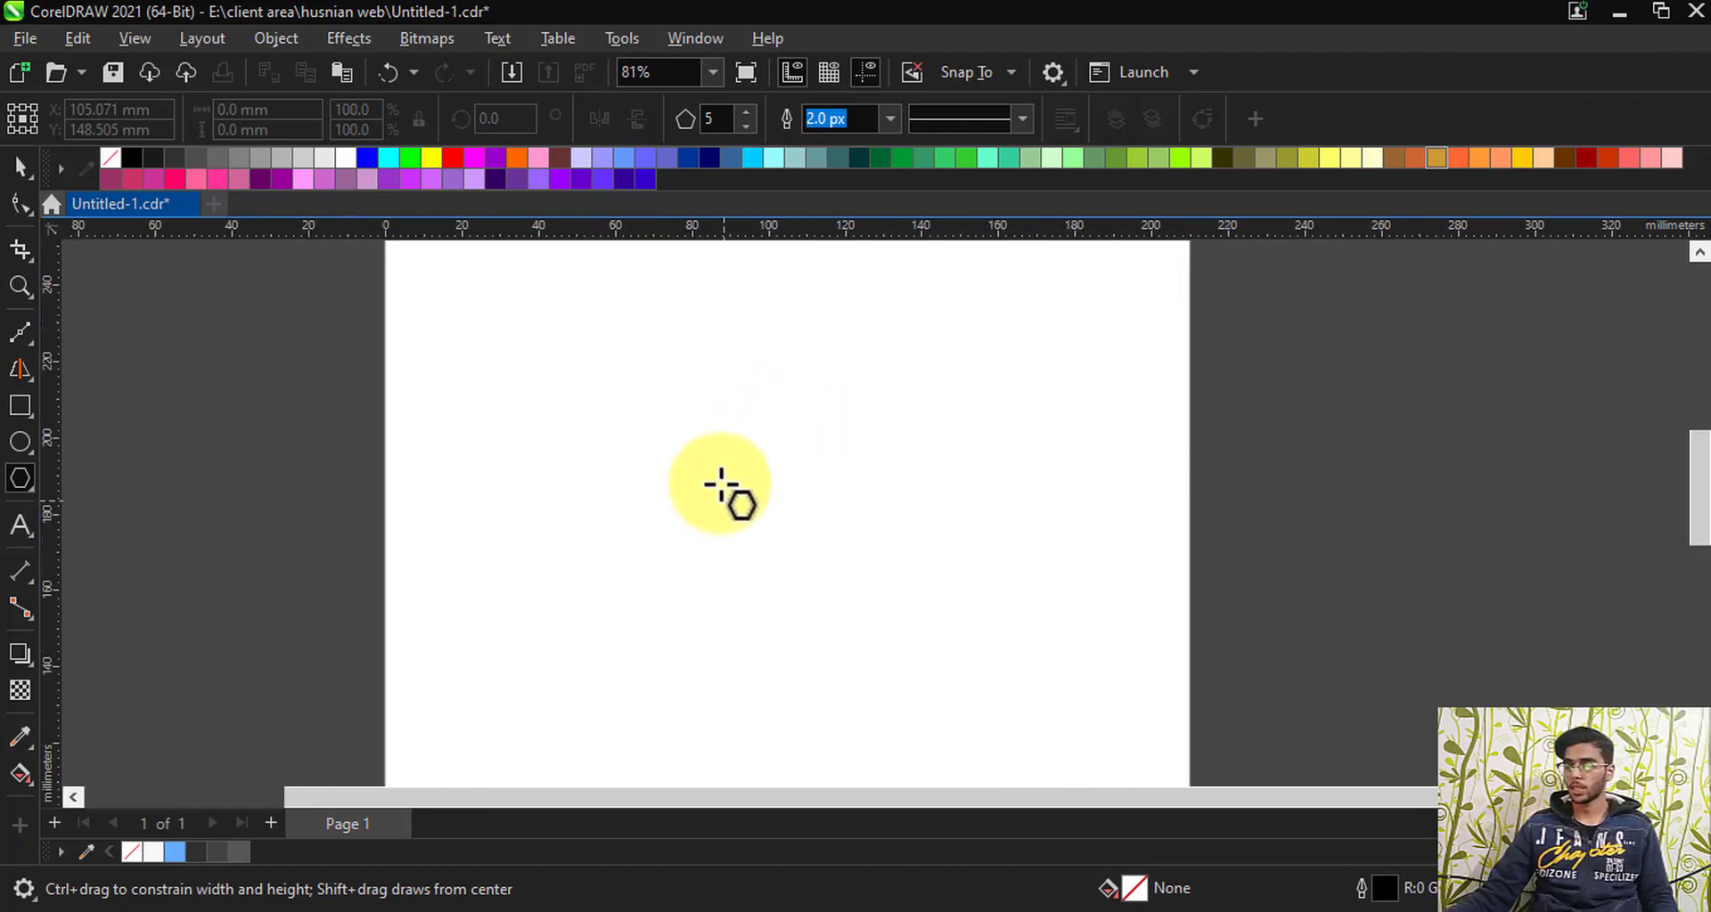
drag(563, 366, 597, 403)
scroll(545, 303, up, 1)
scroll(545, 303, up, 3)
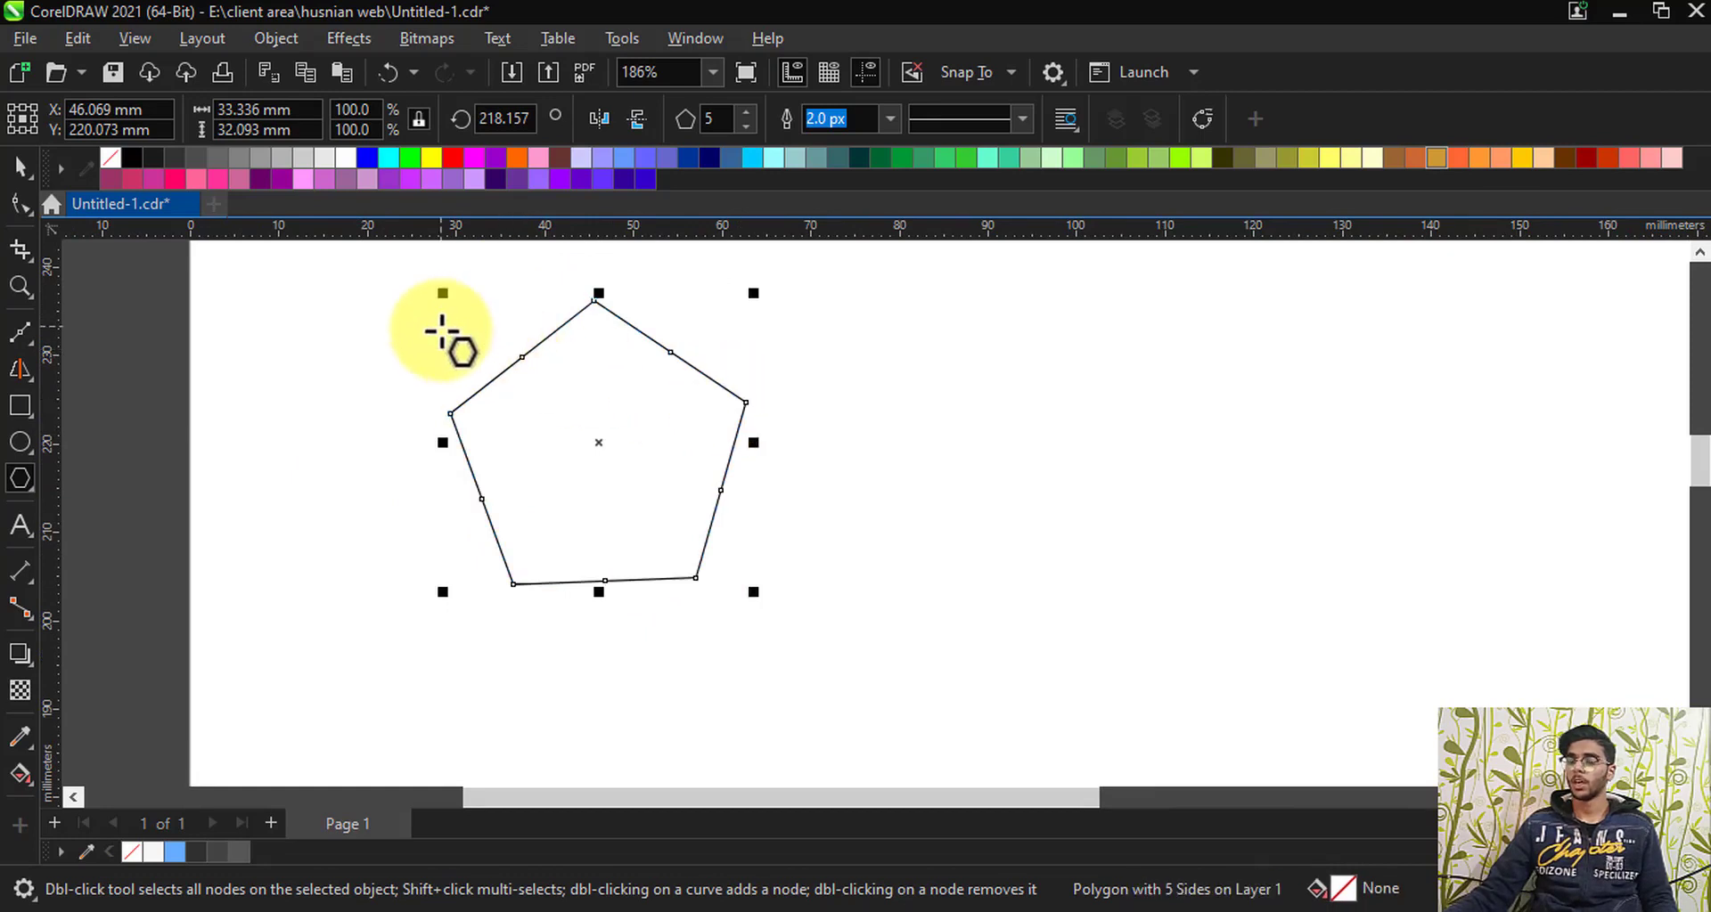
Step: Increase the polygon's number of sides to 13
scroll(508, 428, down, 2)
scroll(452, 348, up, 2)
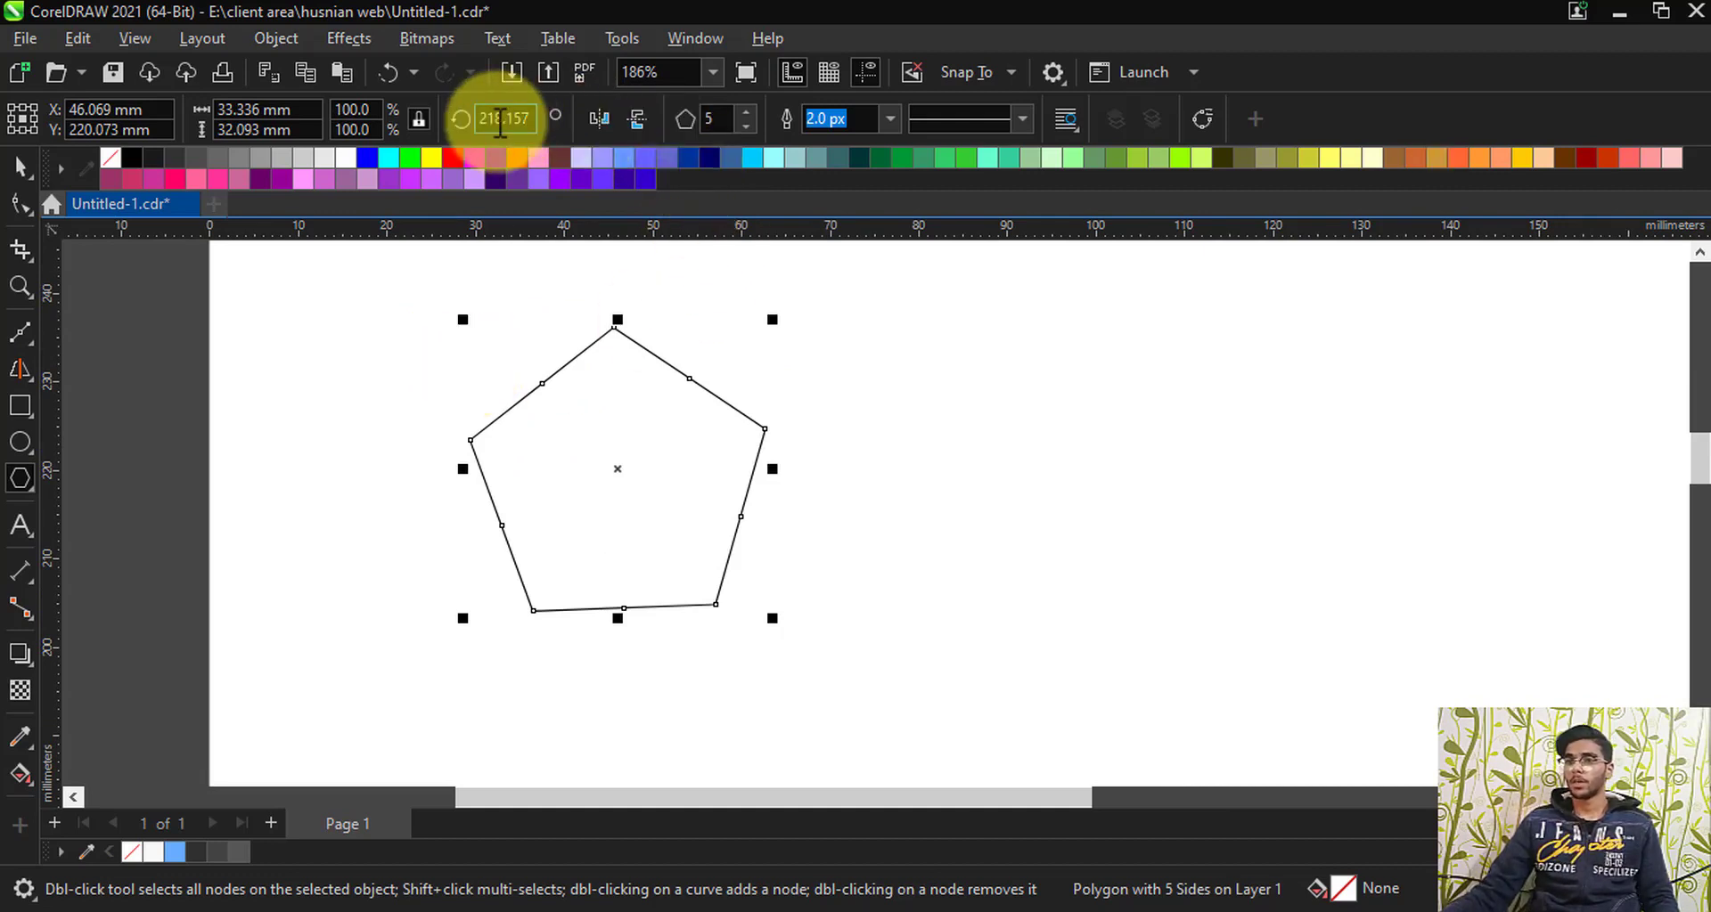
click(746, 112)
click(747, 113)
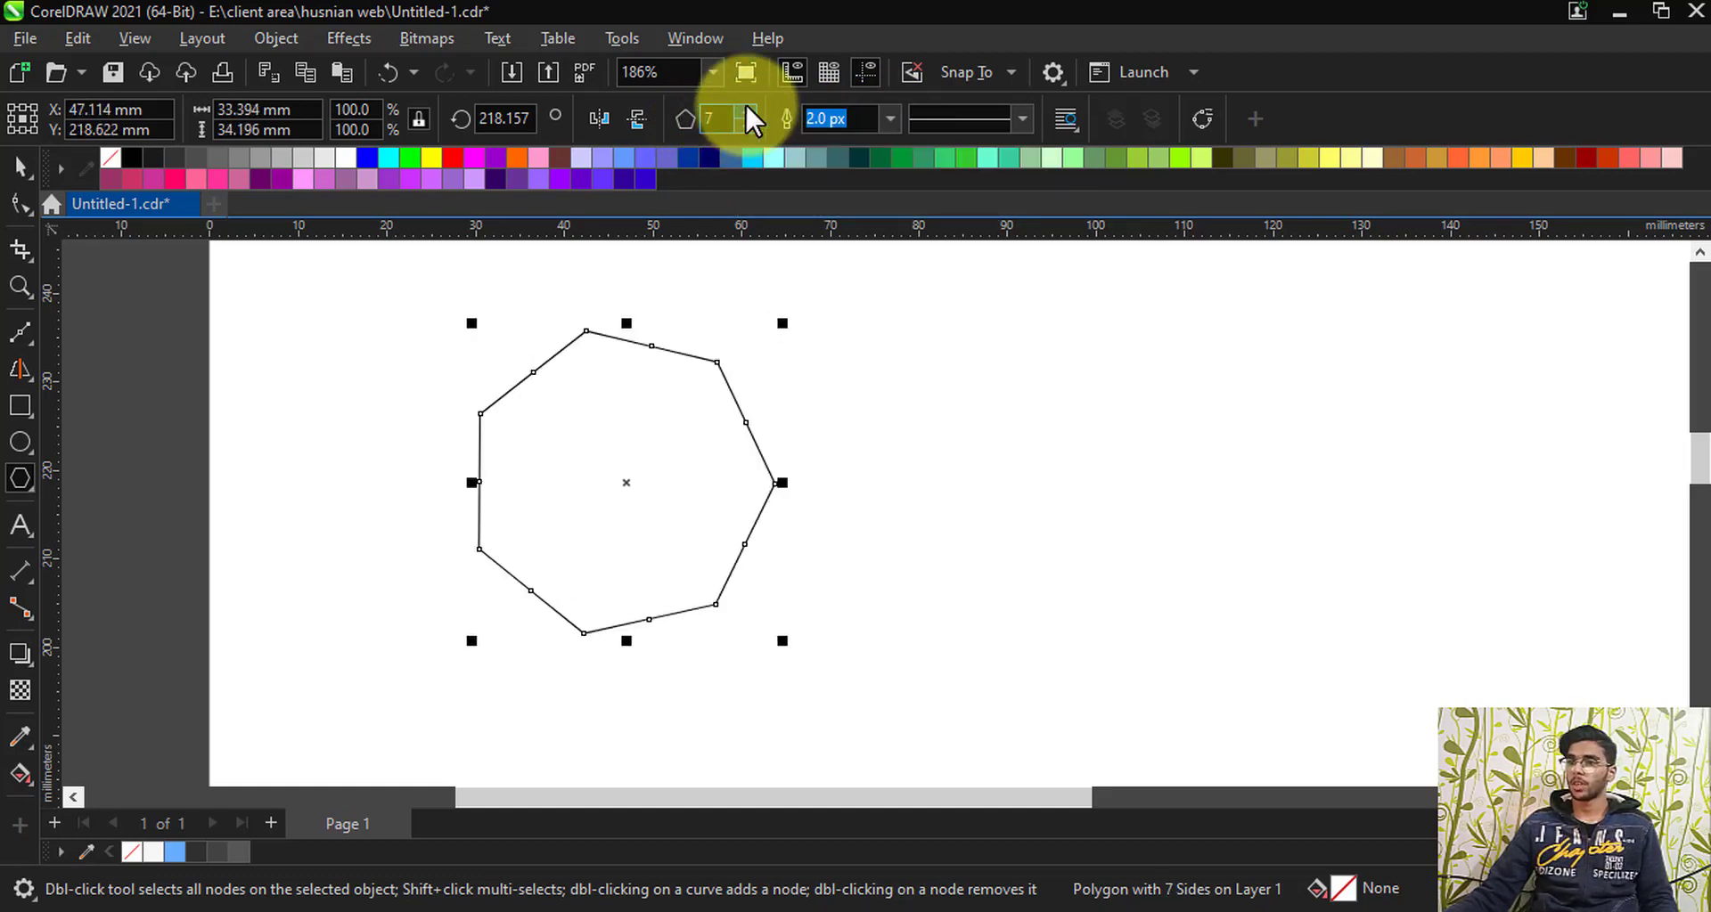
click(747, 112)
click(747, 113)
click(747, 112)
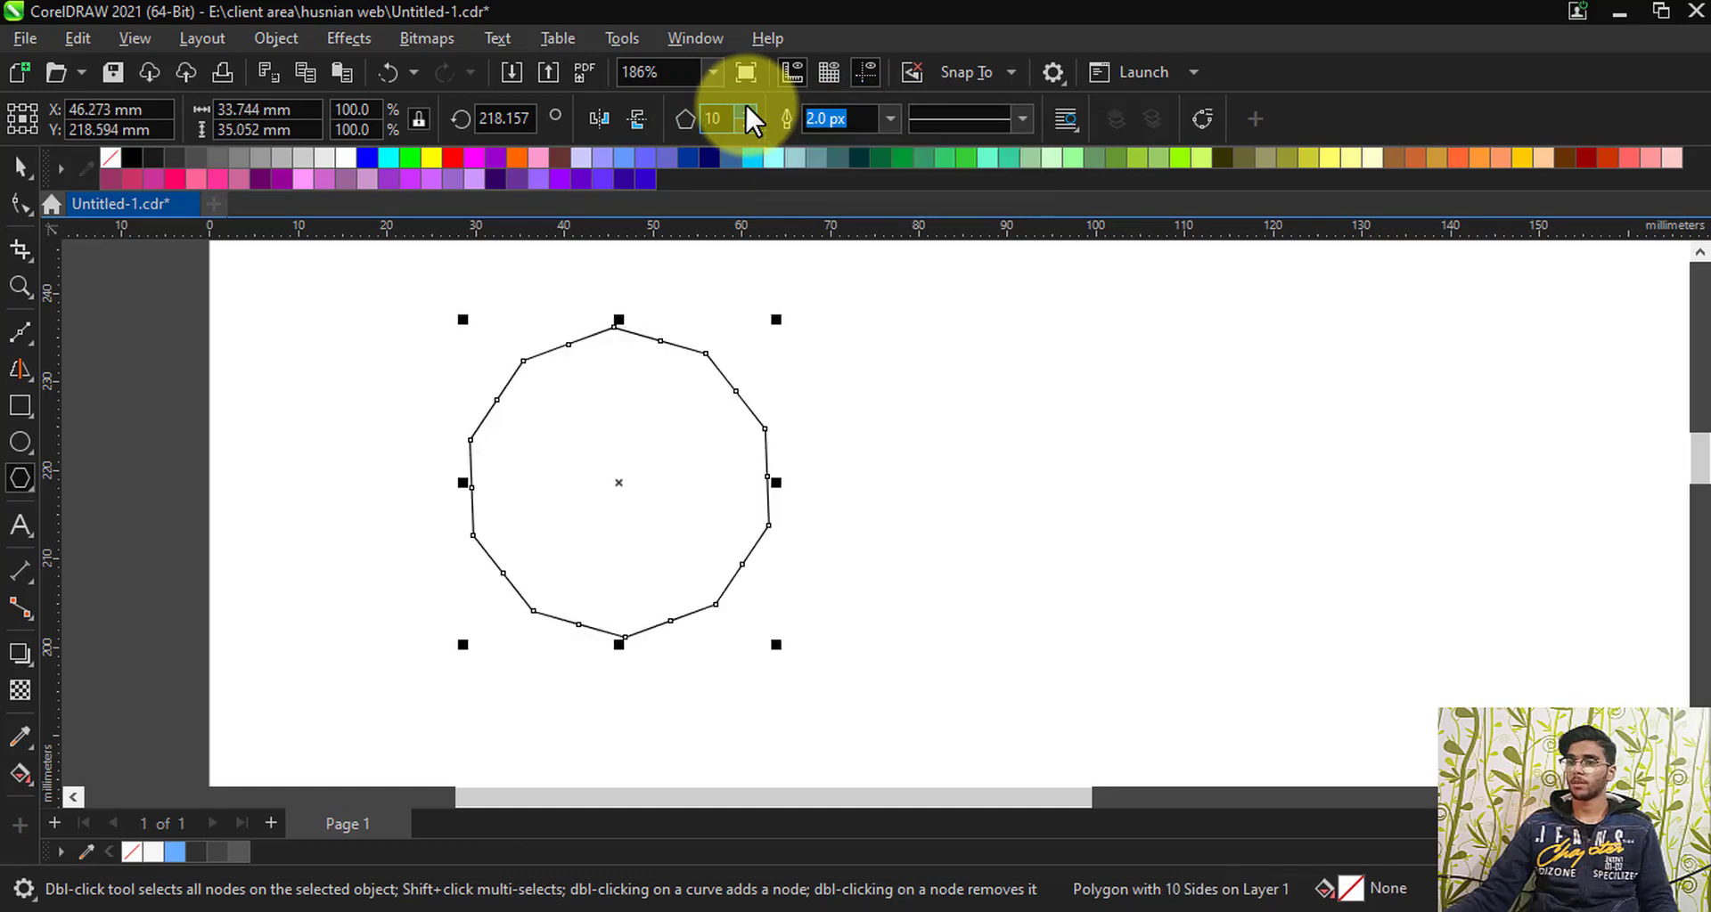
click(747, 112)
scroll(592, 390, up, 1)
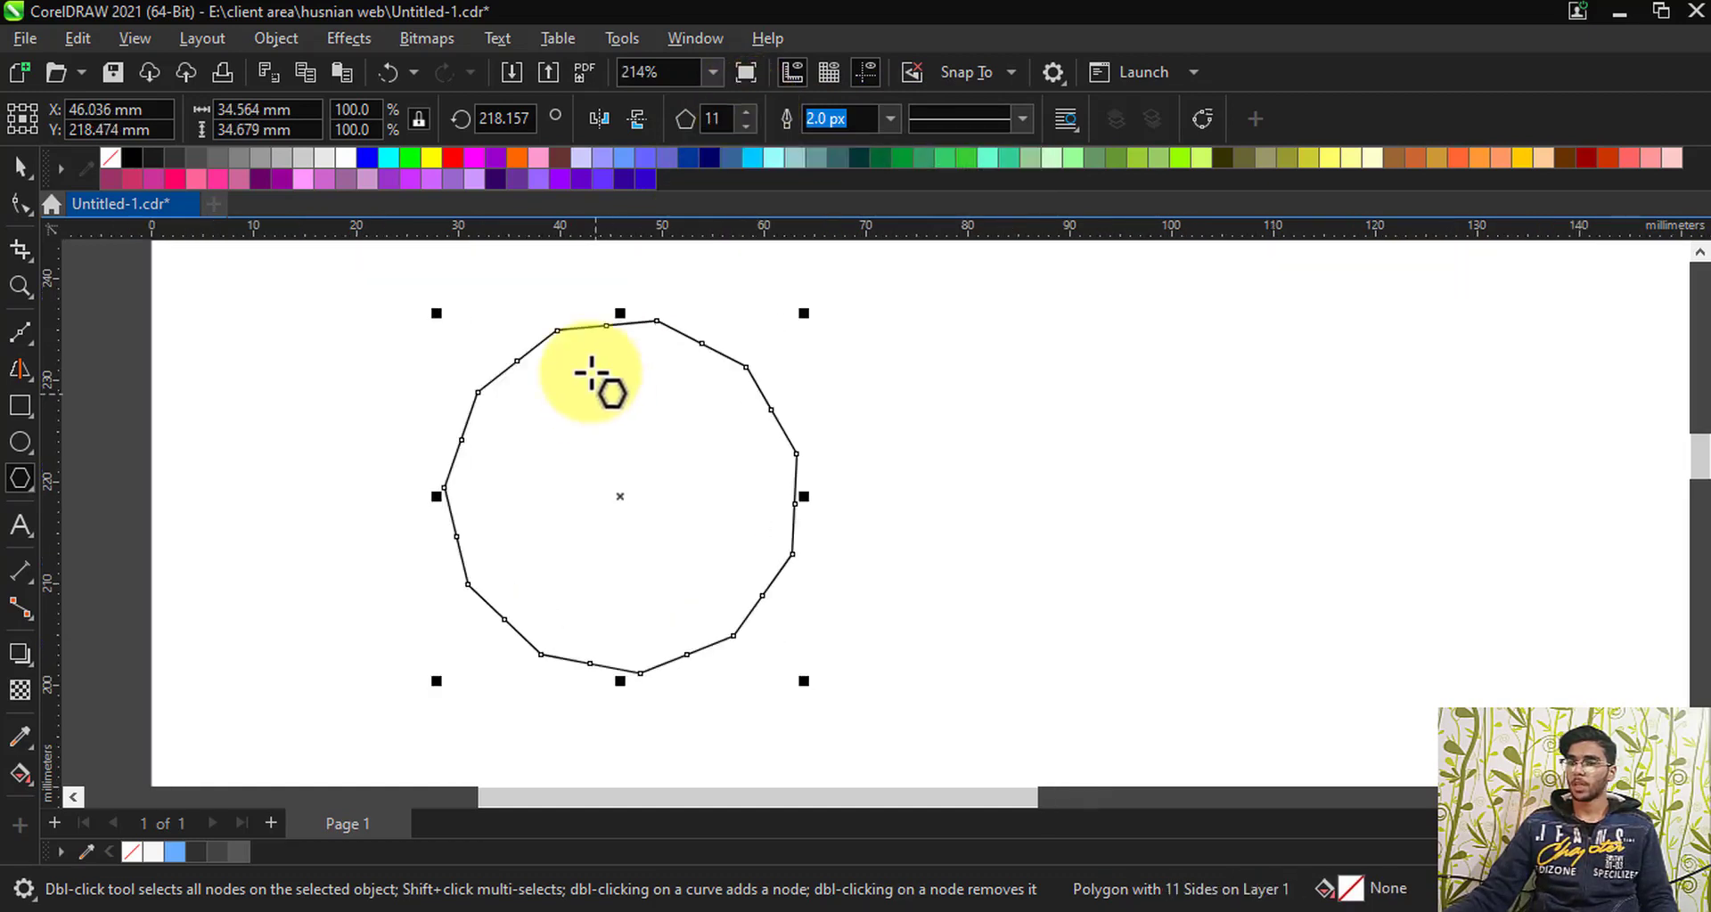
click(747, 113)
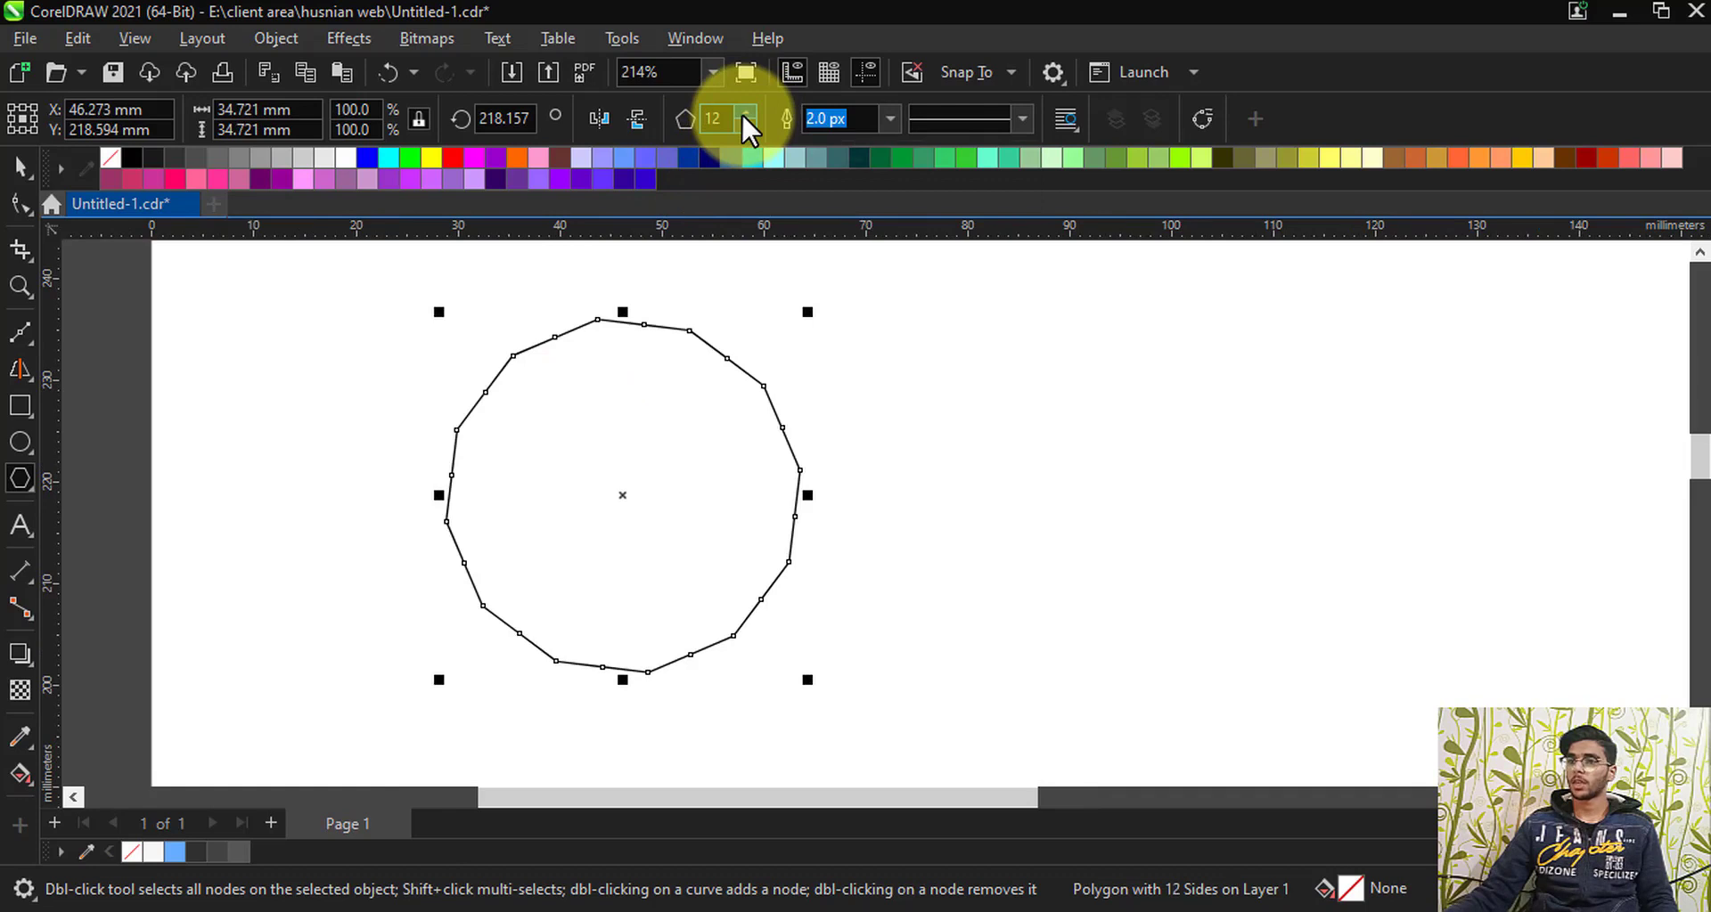
click(746, 112)
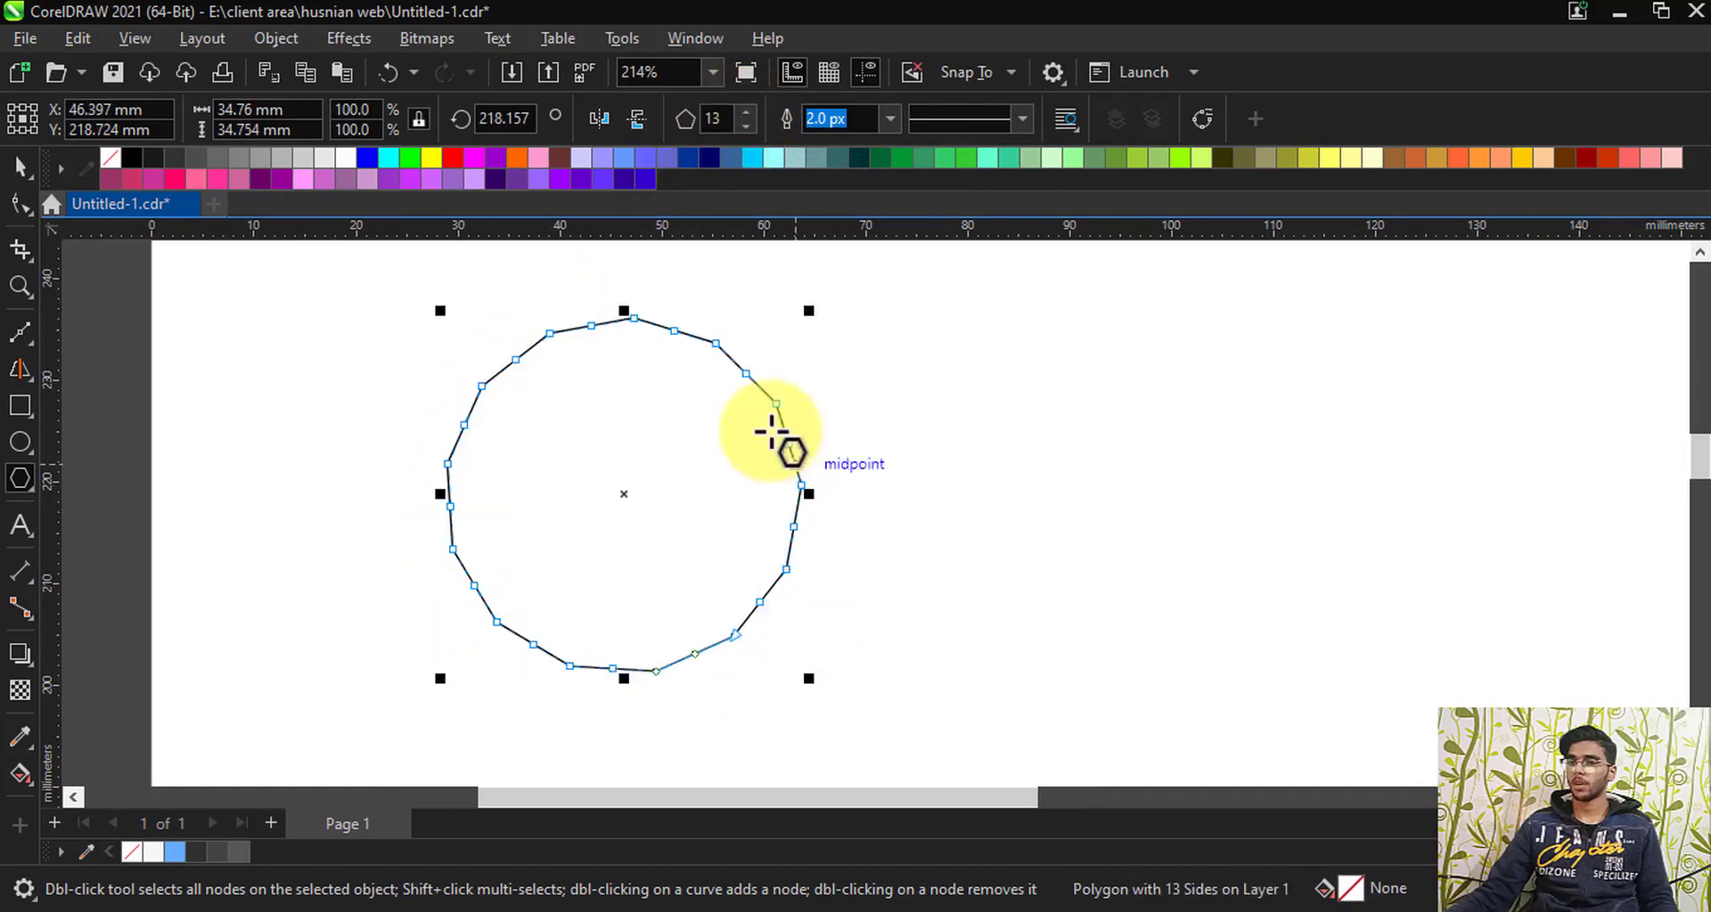
Step: Reduce the polygon's number of sides to 3 to make it a triangle
click(746, 127)
click(746, 127)
click(747, 127)
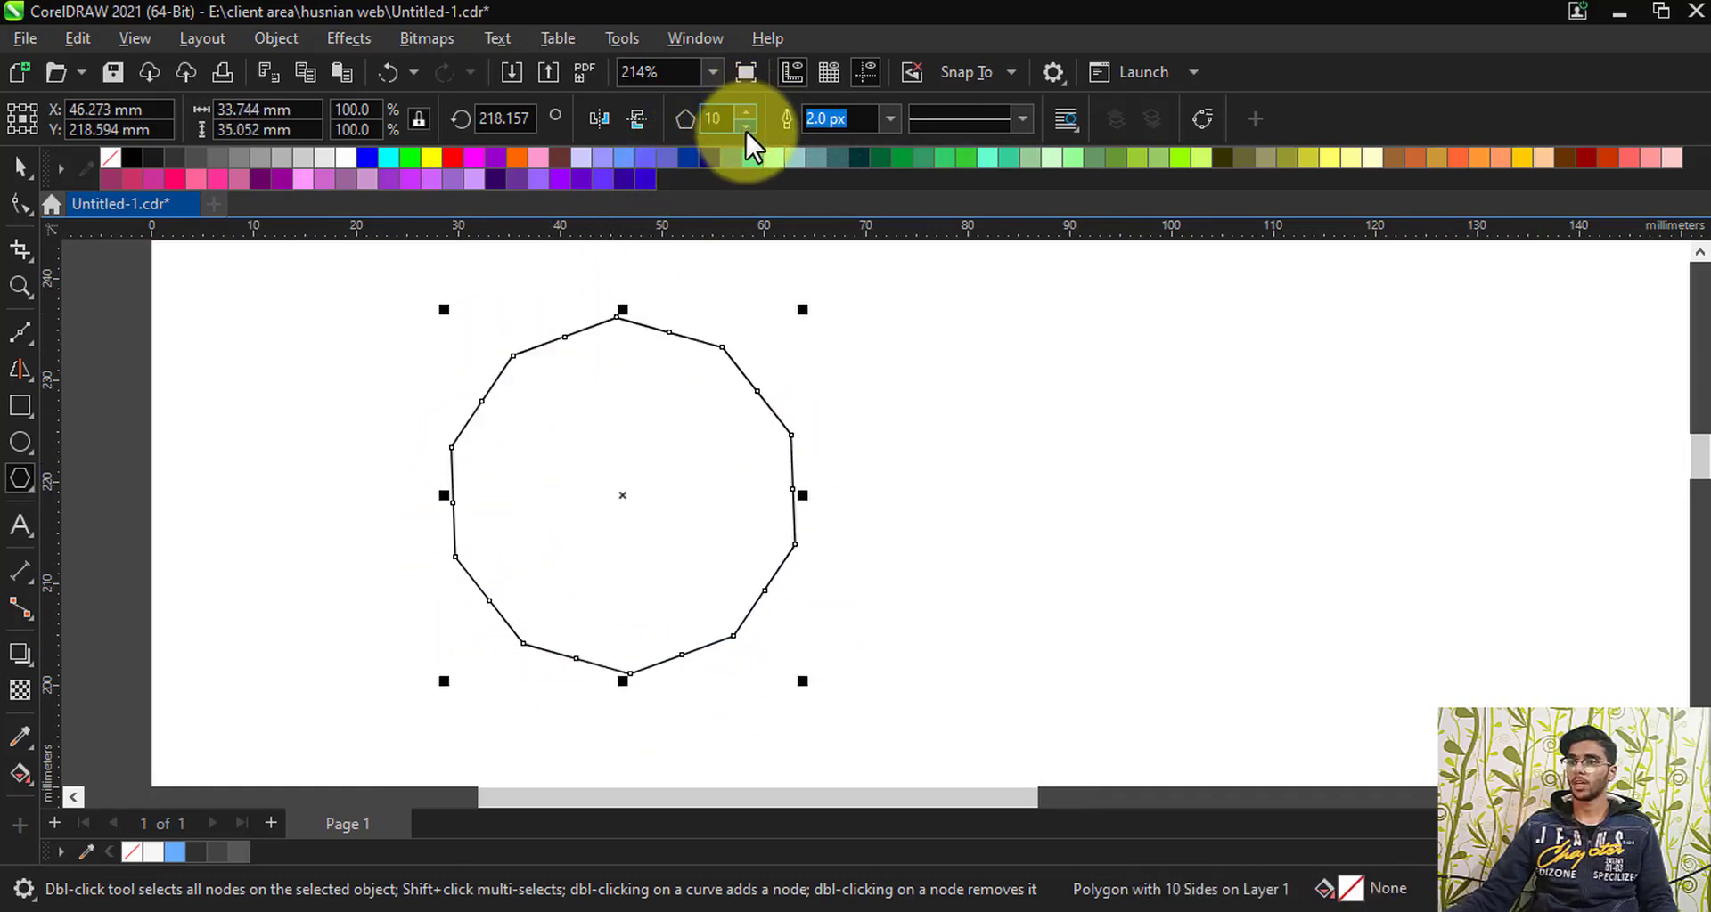
click(746, 127)
click(746, 128)
click(747, 127)
click(746, 130)
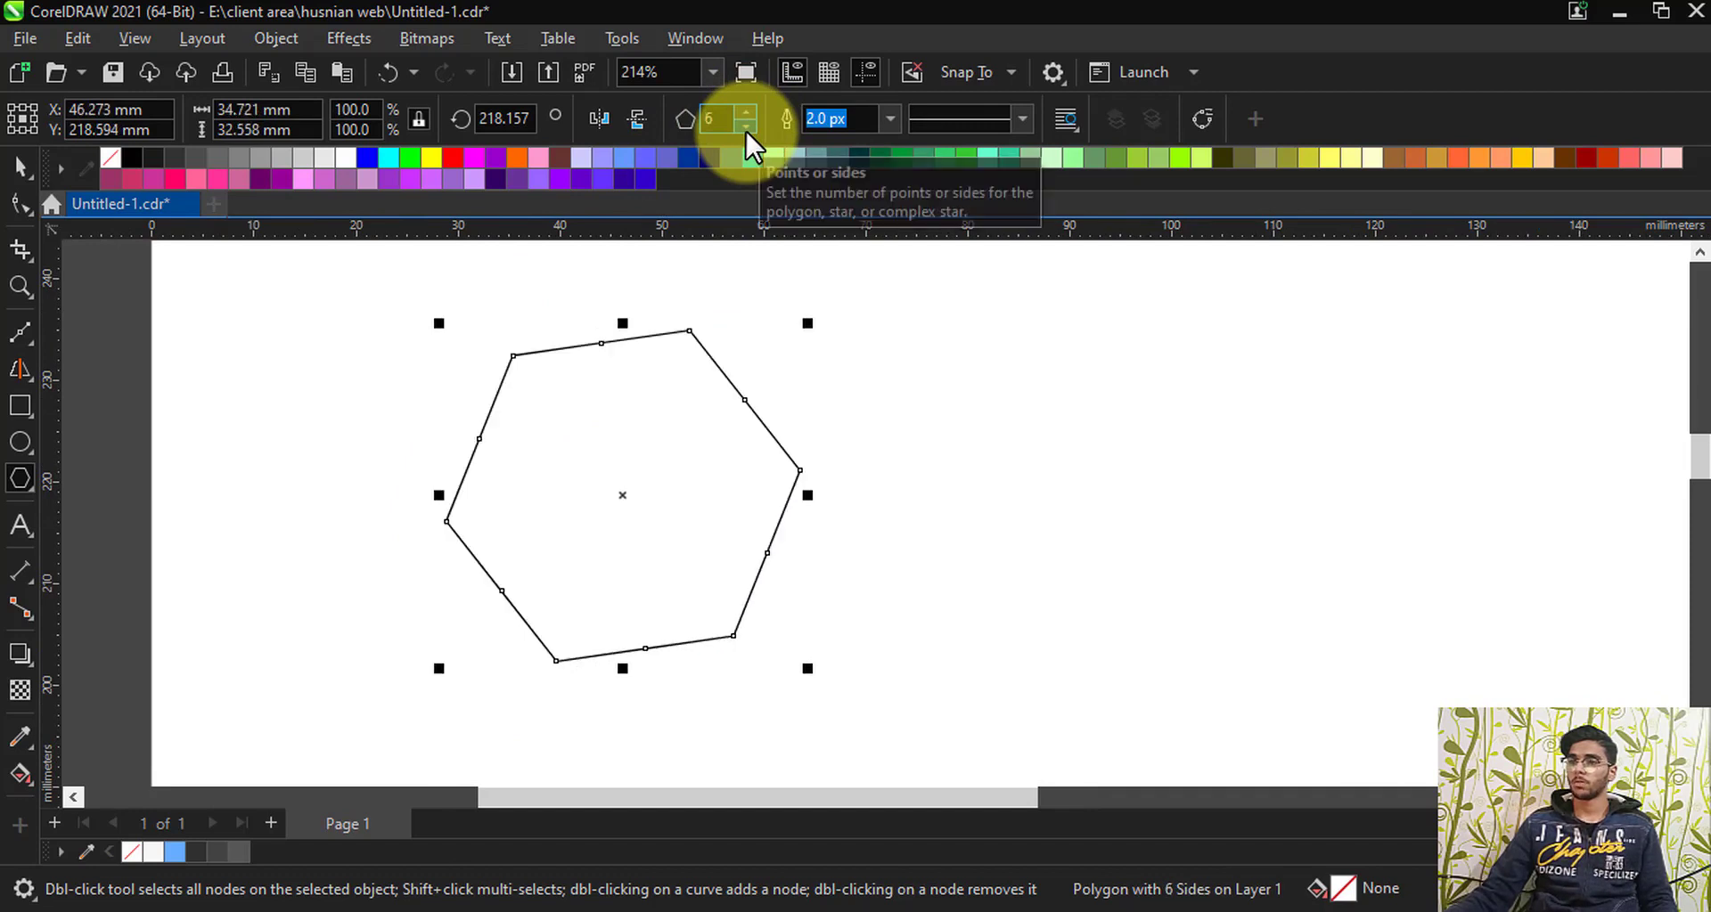
click(746, 130)
click(746, 130)
click(746, 130)
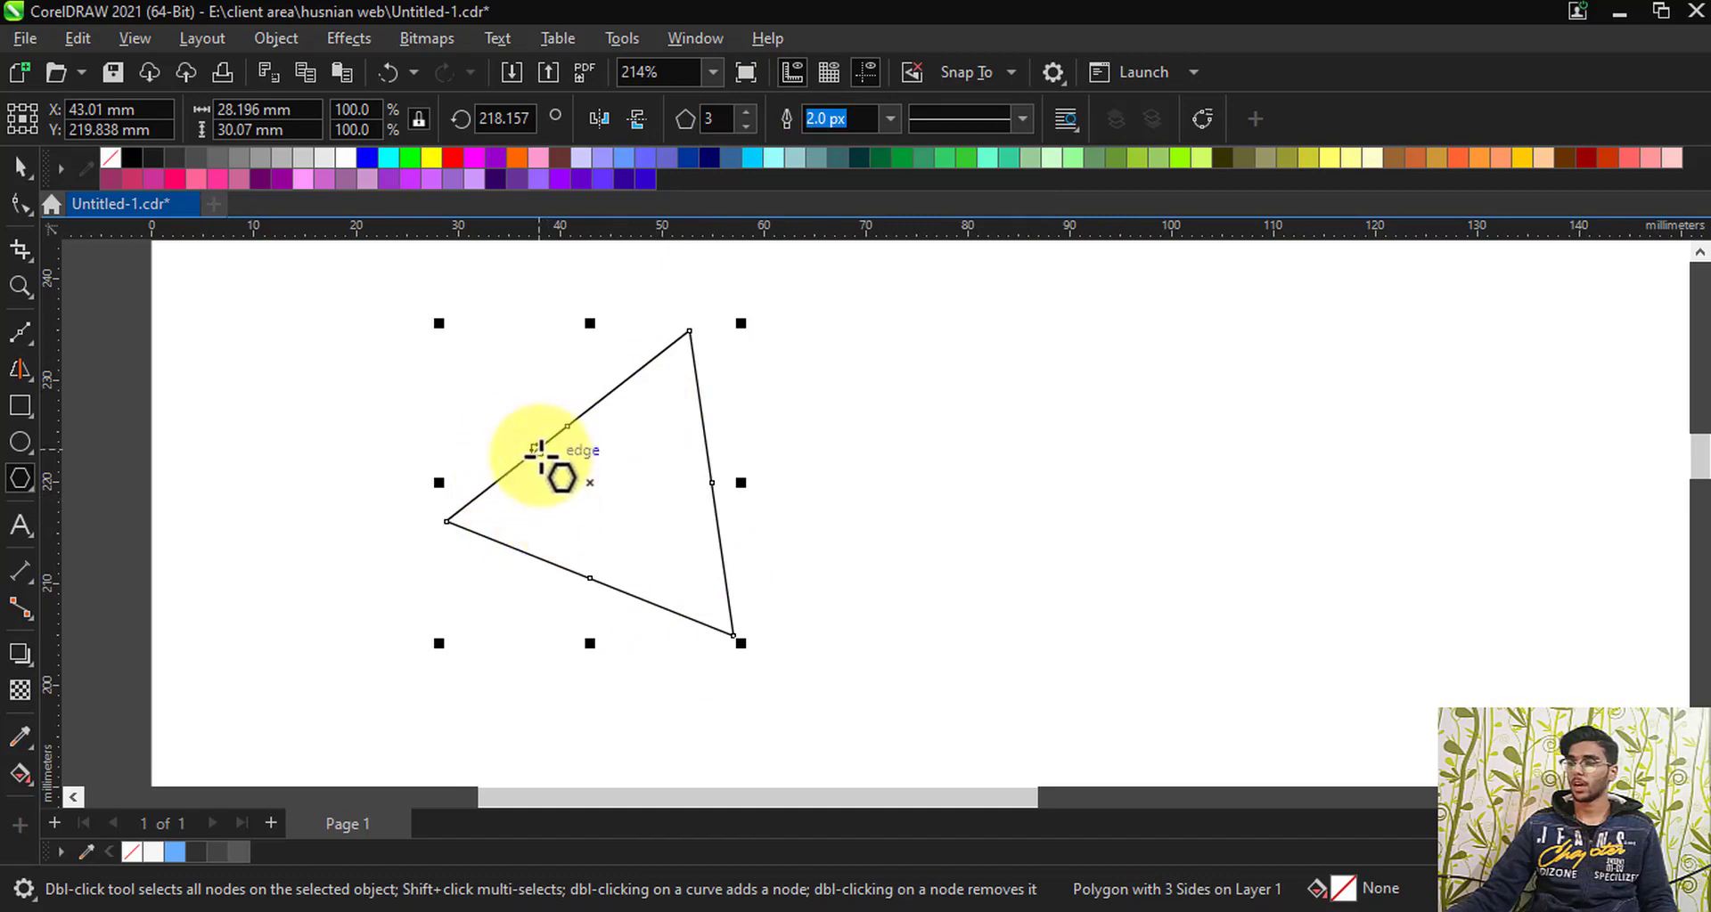
Step: Raise the triangle's number of sides to 7
click(745, 110)
click(744, 109)
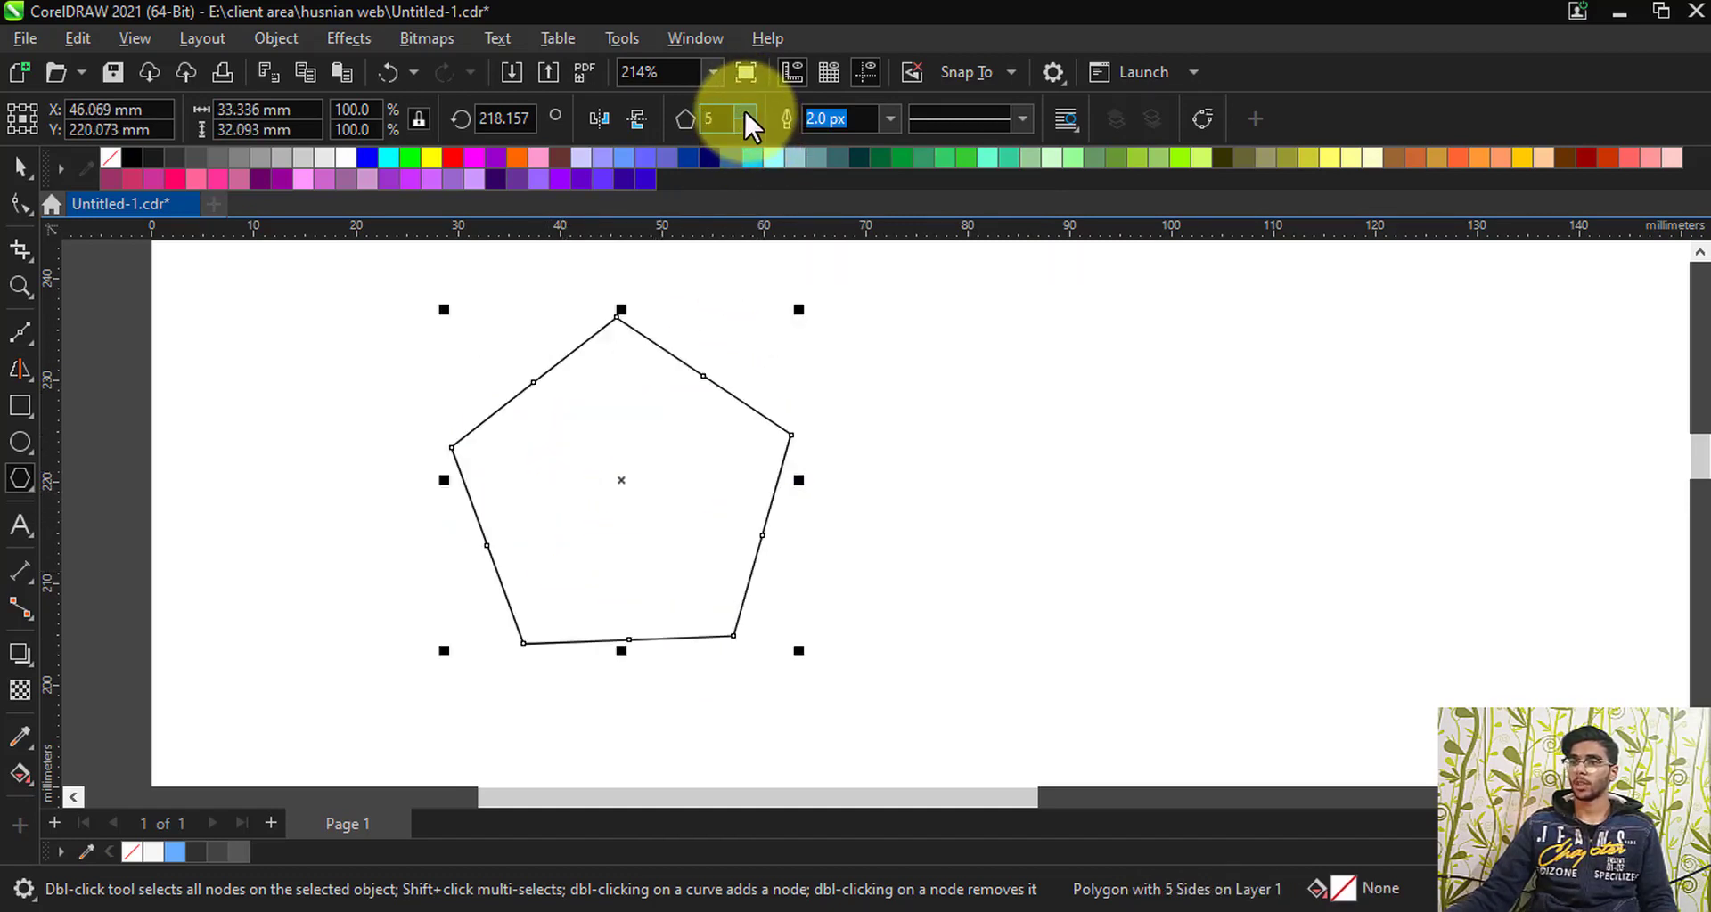
click(743, 109)
click(743, 109)
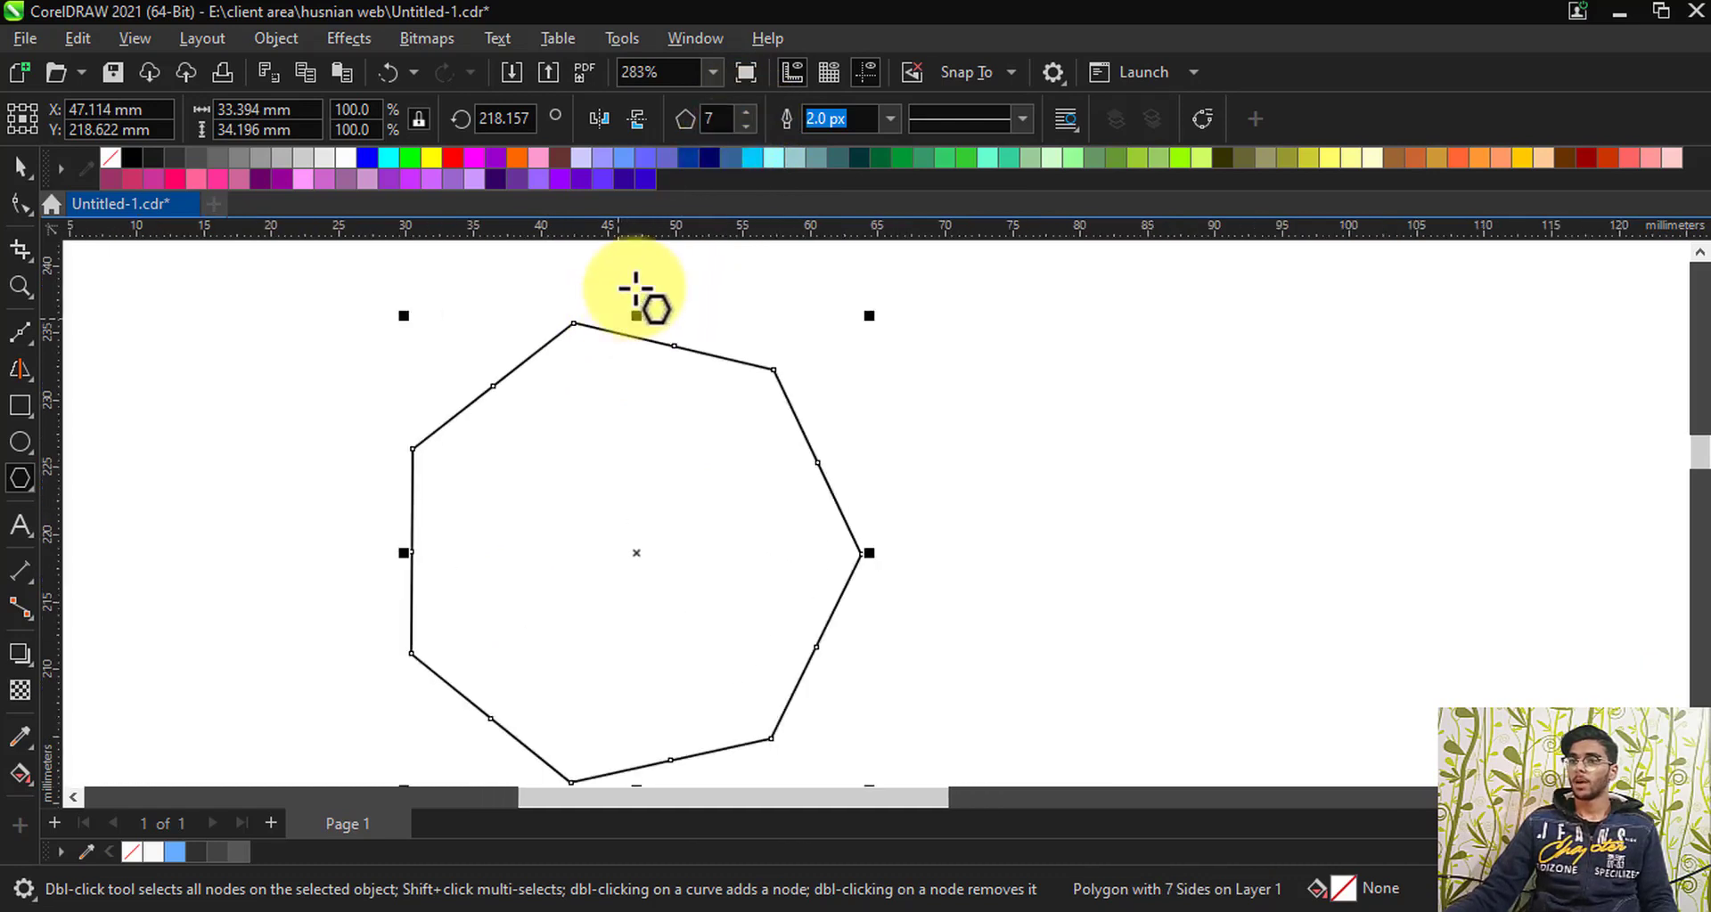
Step: Set the polygon's number of sides to 5
scroll(586, 363, up, 1)
click(713, 118)
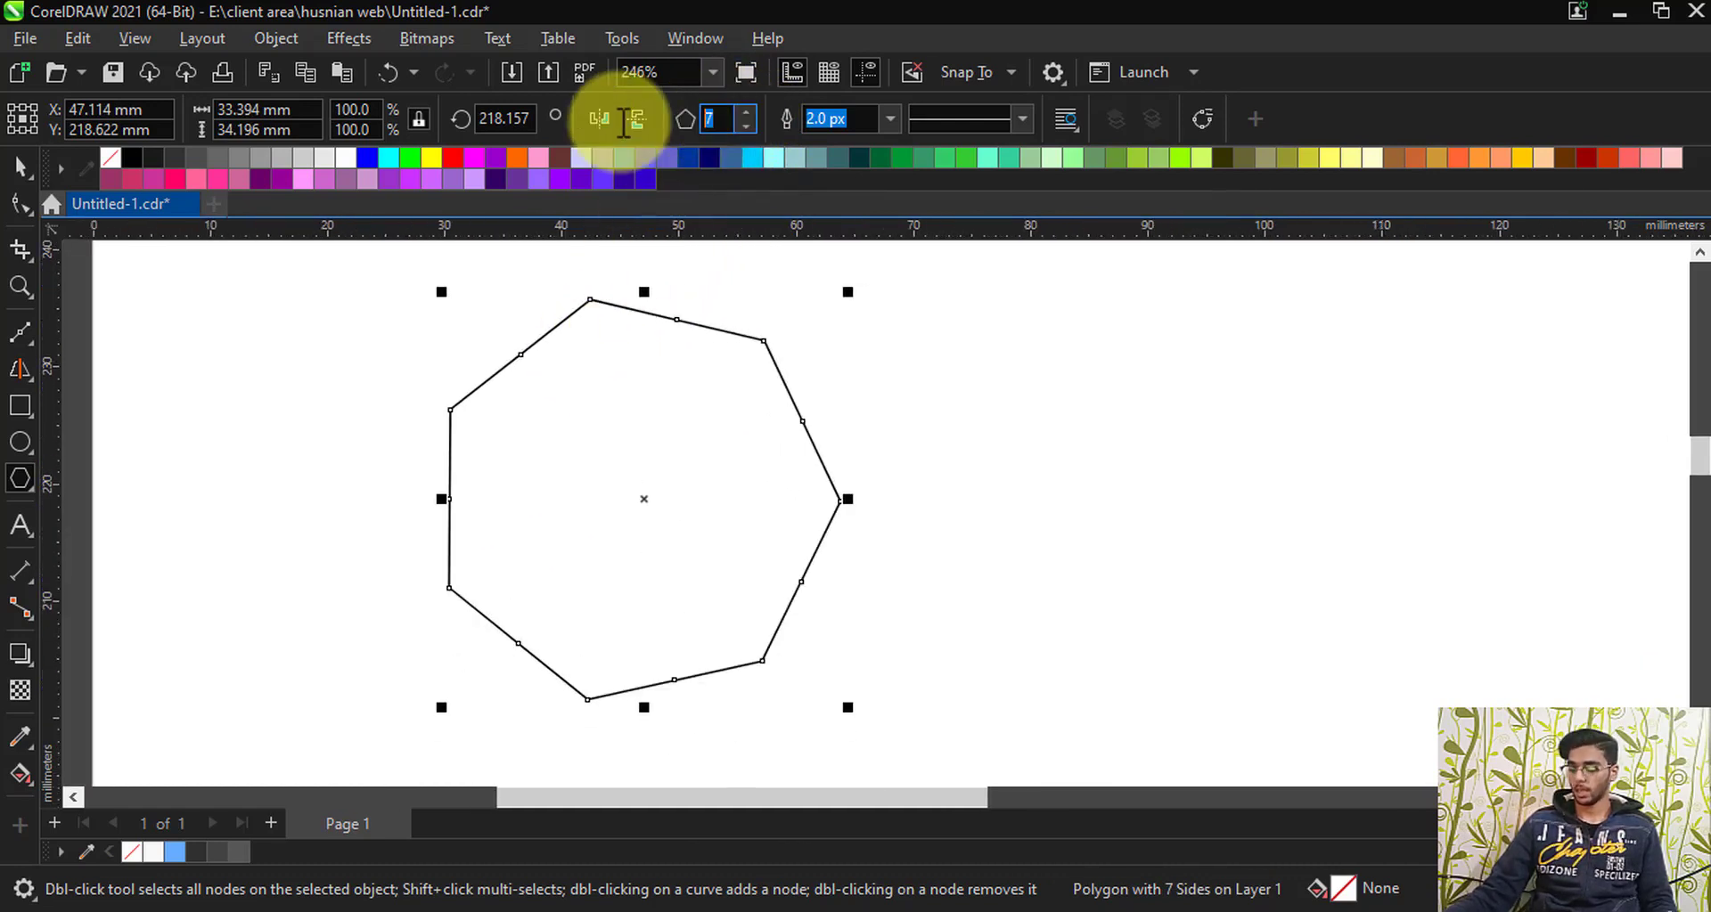
text(5)
key(Return)
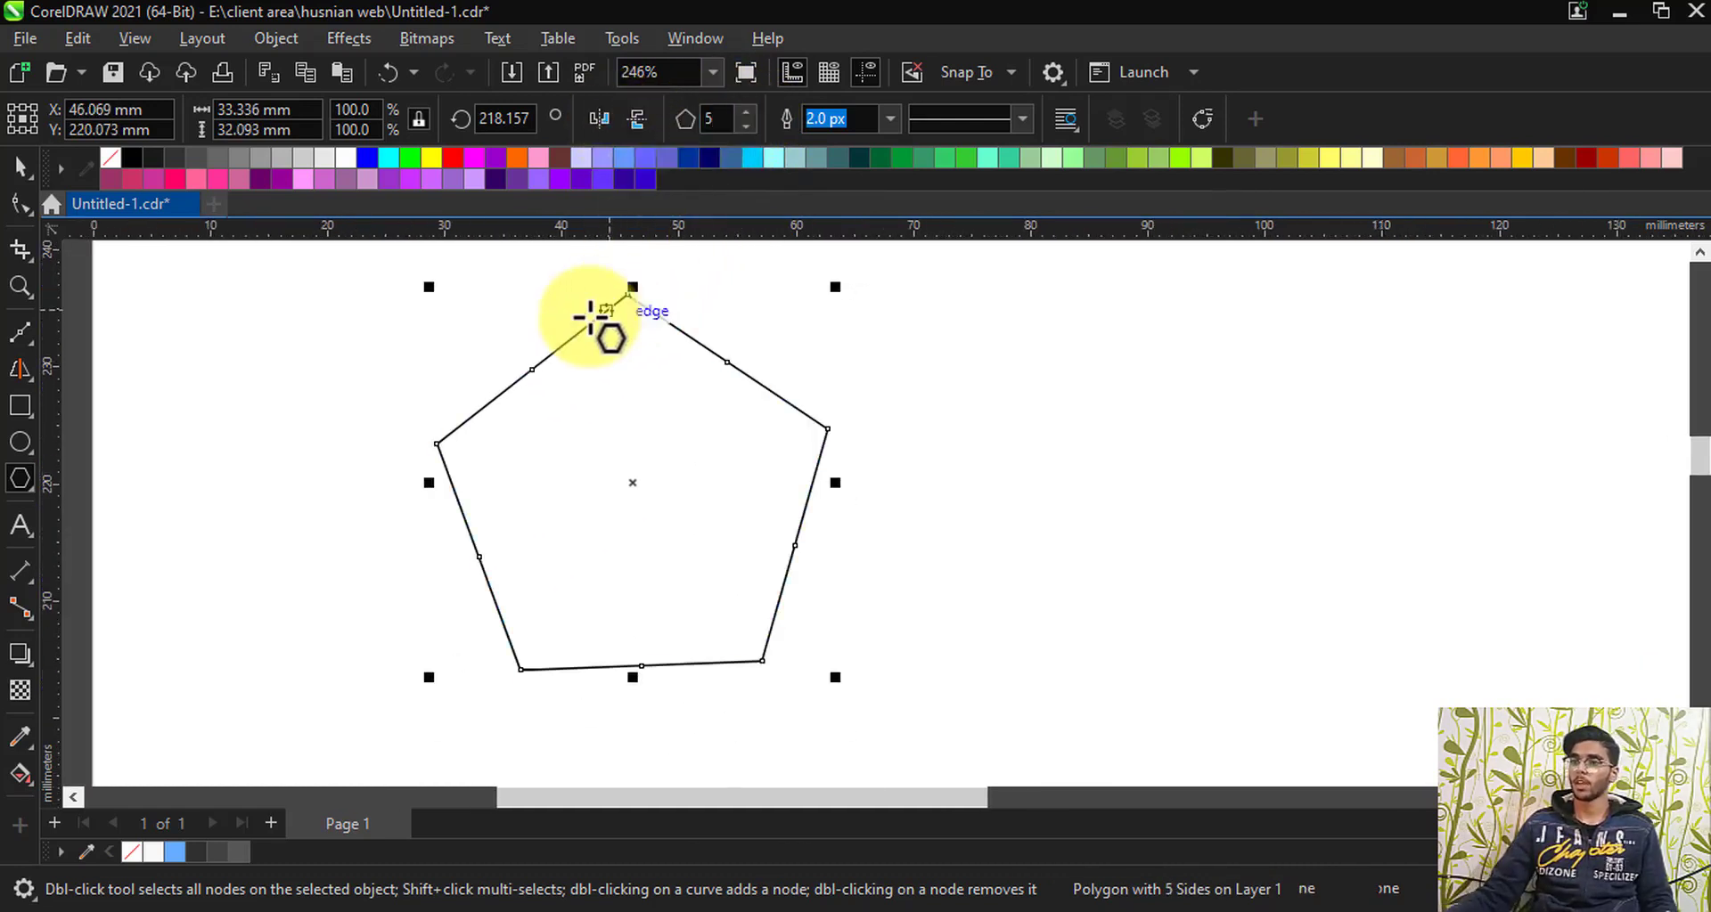
Step: Try reshaping the pentagon into a five-pointed star by moving its upper-left side's midpoint node partway inward, and undo it
scroll(605, 286, up, 1)
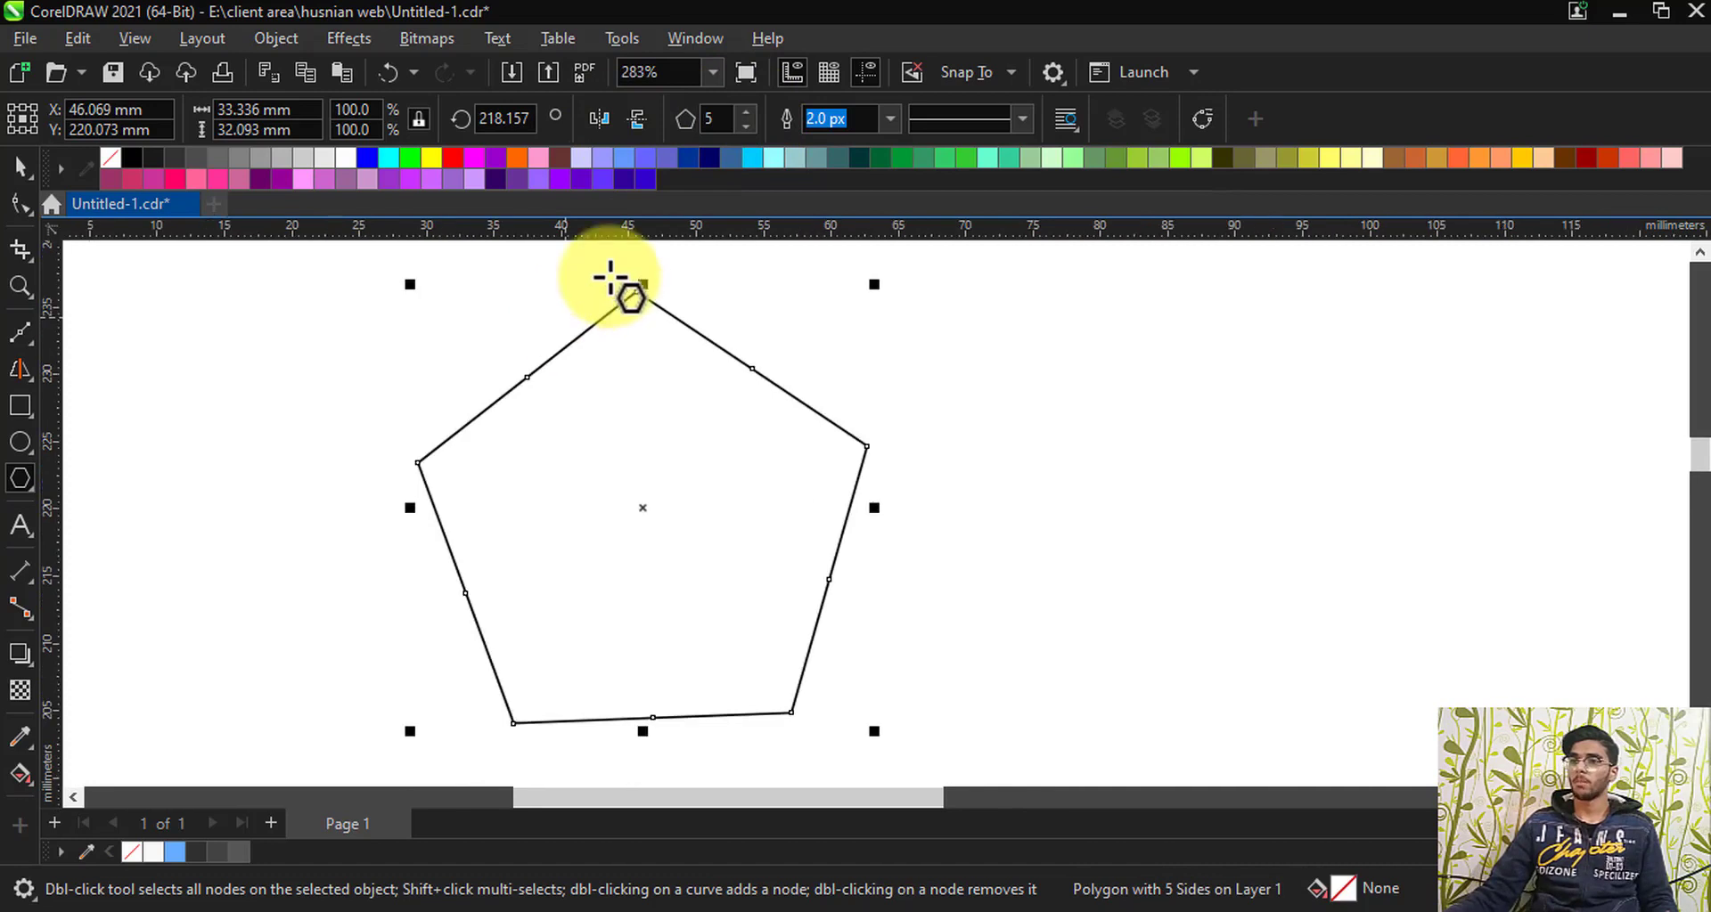
click(21, 205)
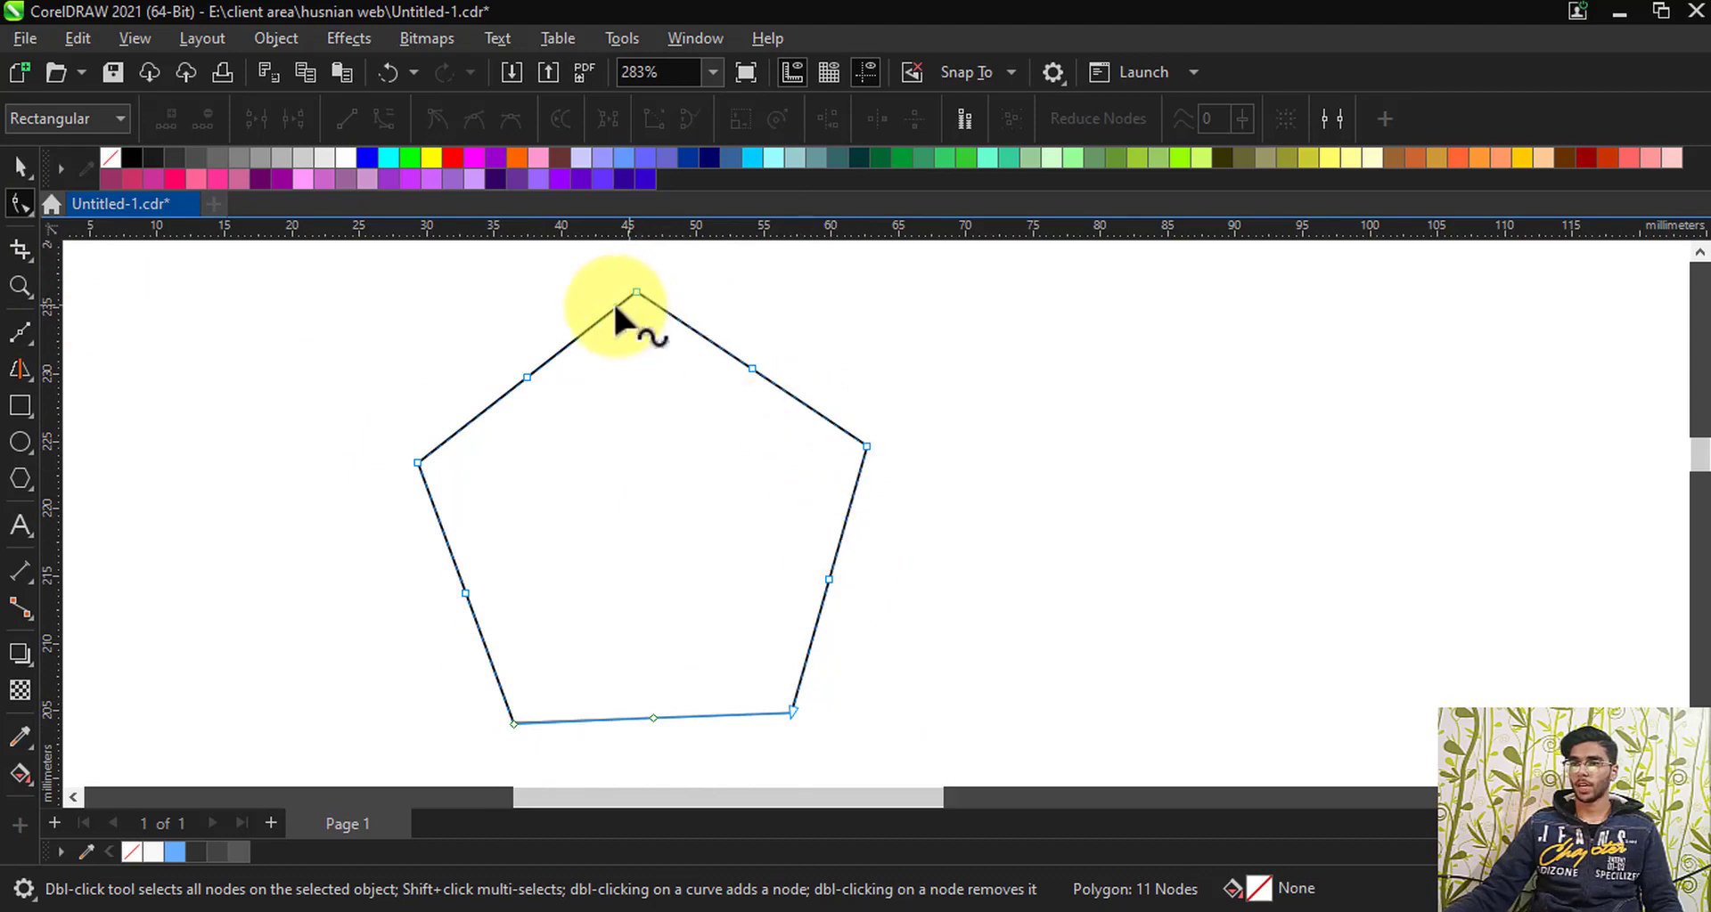
click(19, 165)
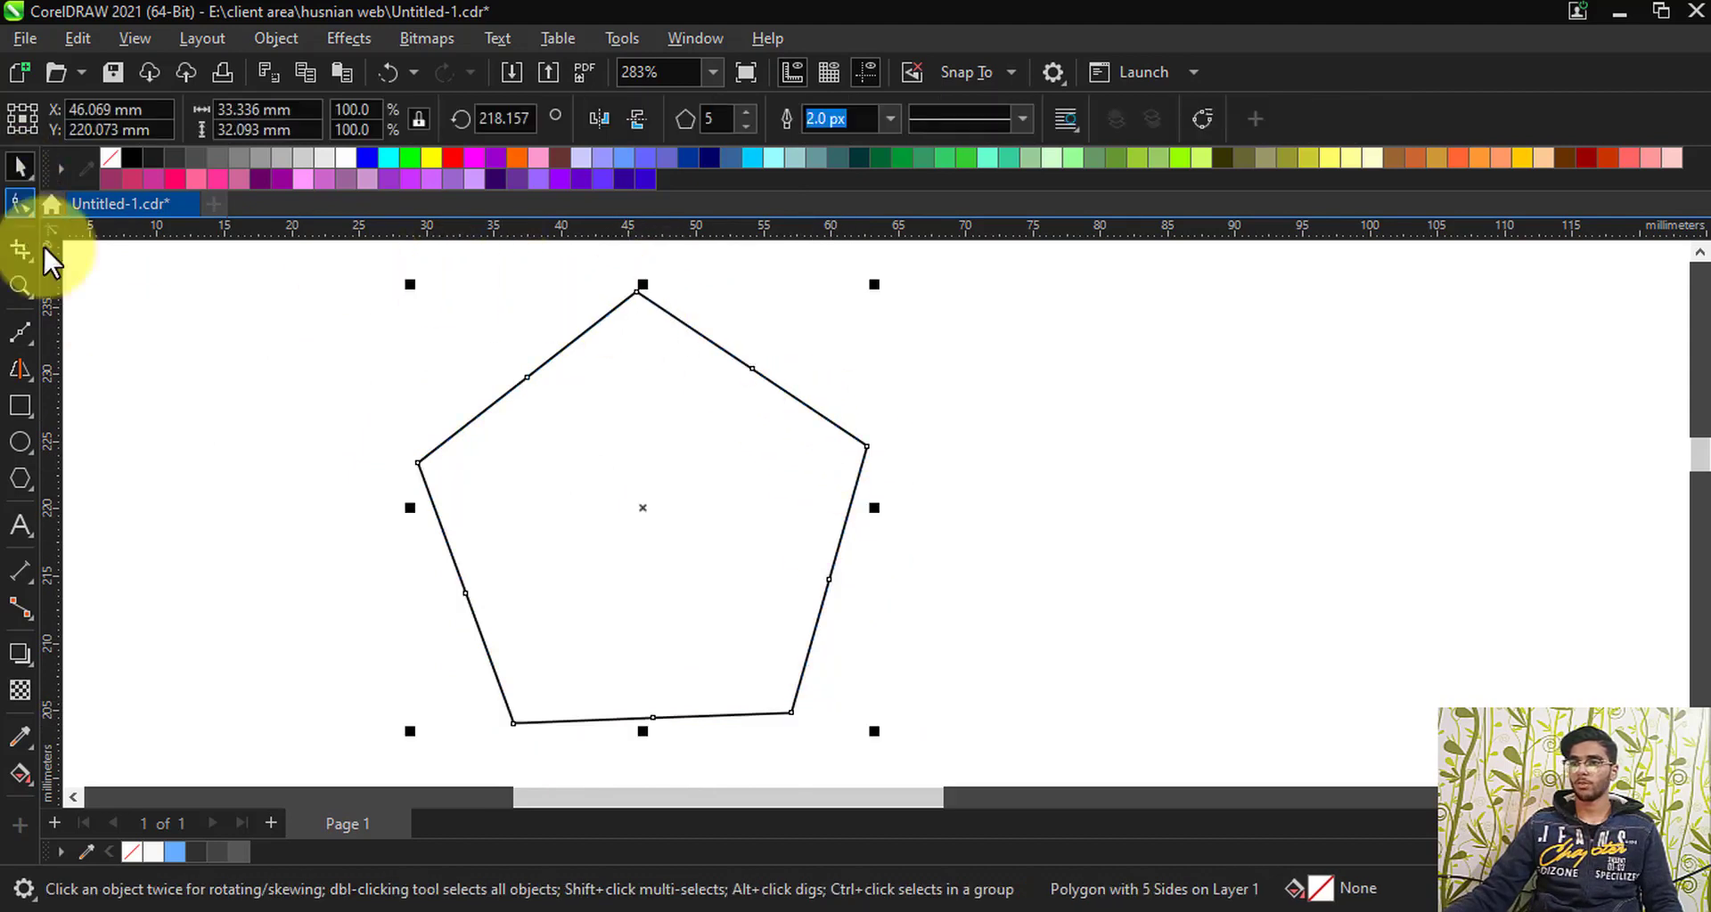
click(11, 205)
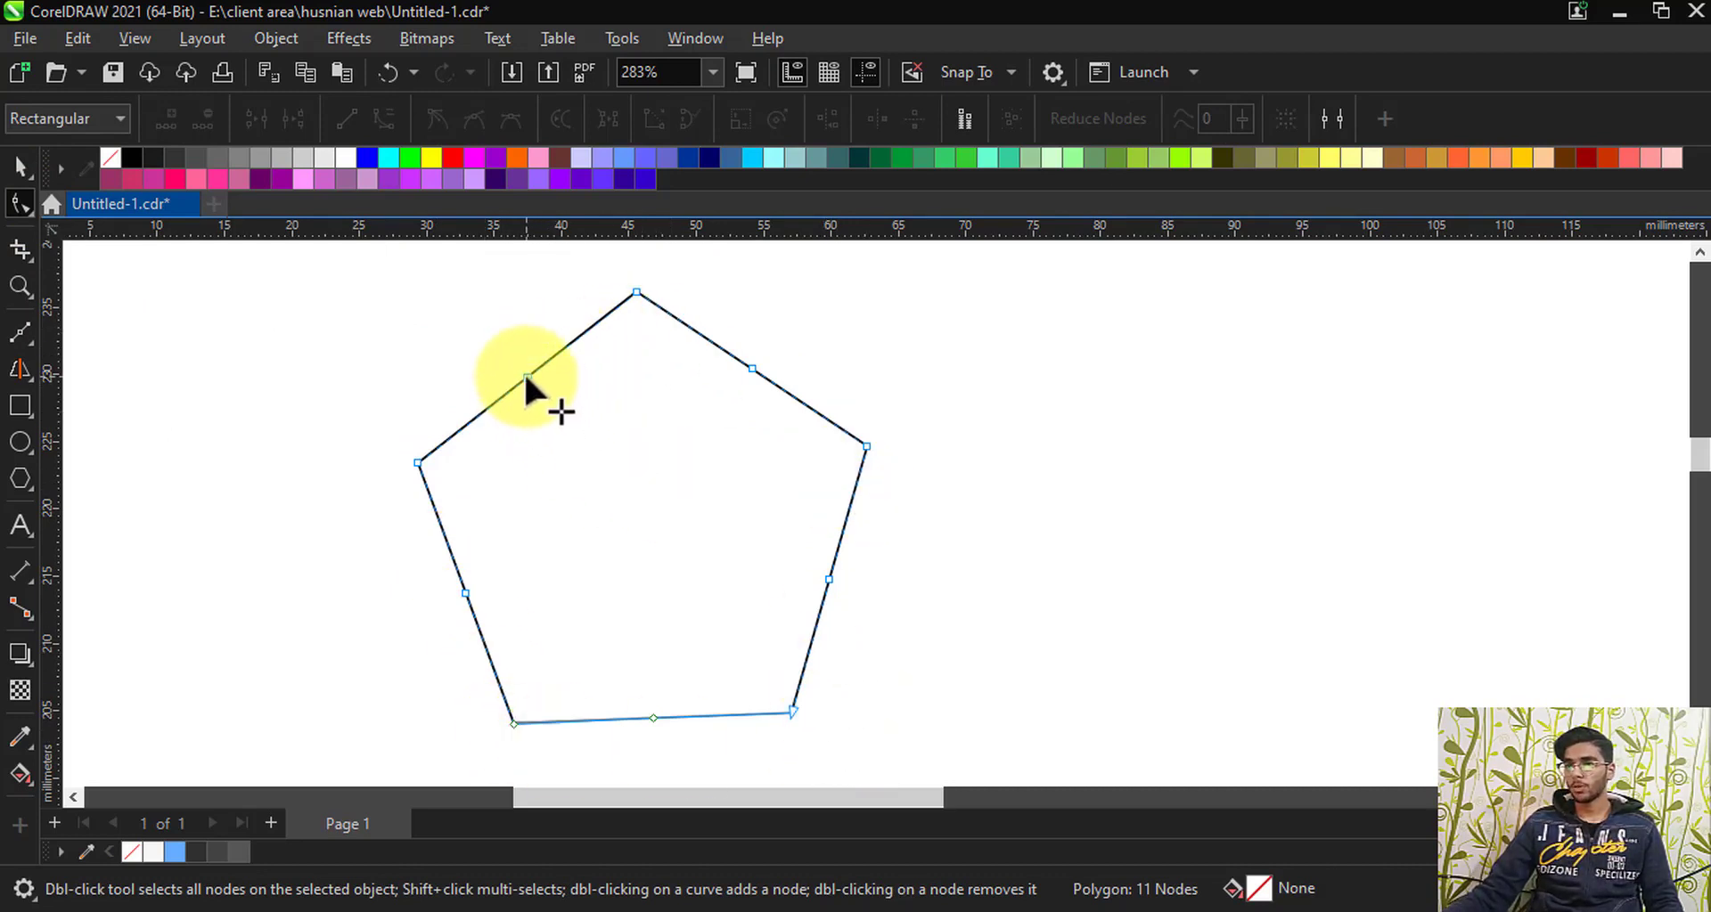
drag(526, 377, 599, 463)
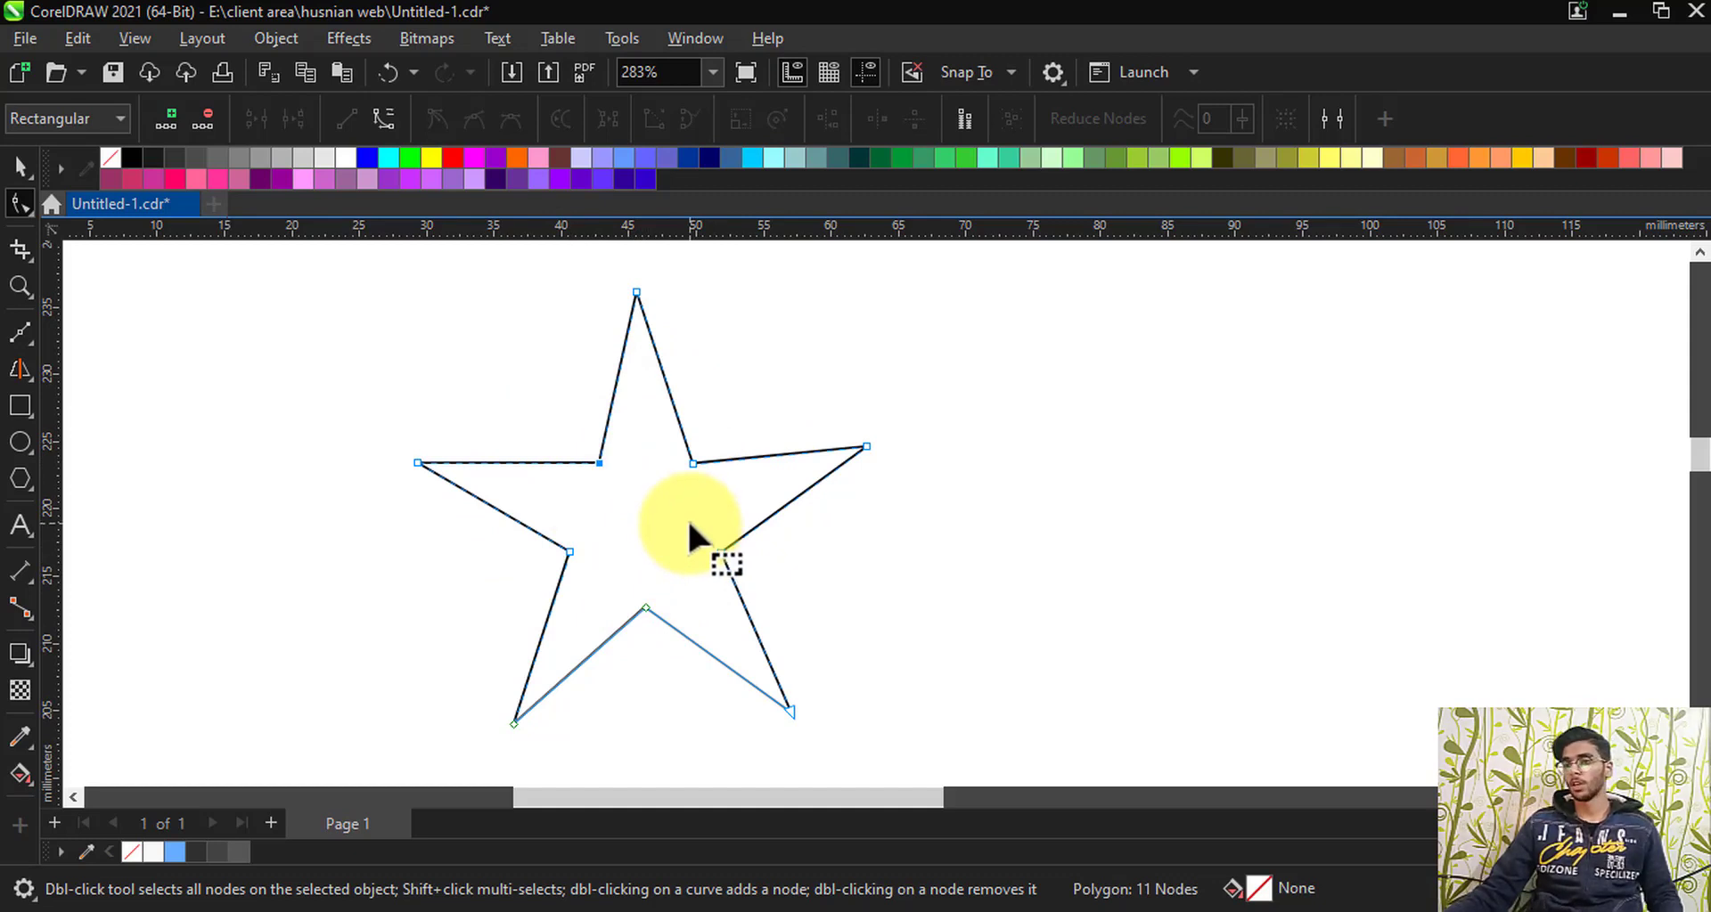
key(ctrl+z)
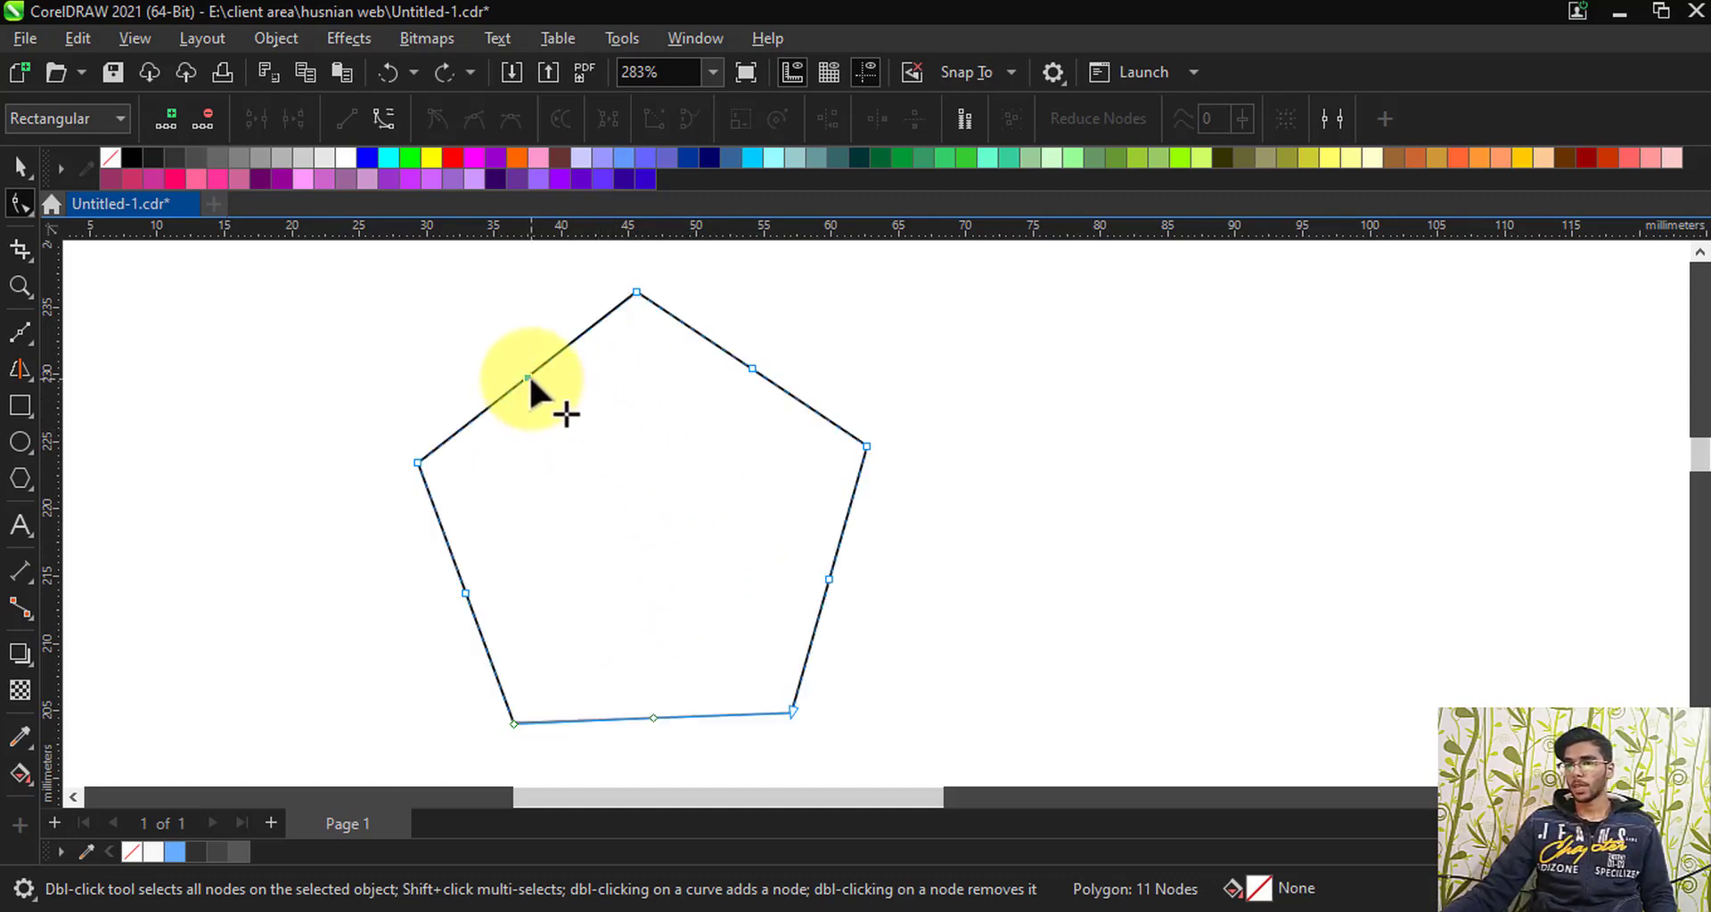
Step: Try collapsing the pentagon's sides into spokes by moving the upper-left side's midpoint node to the center, and undo it
drag(527, 378, 646, 516)
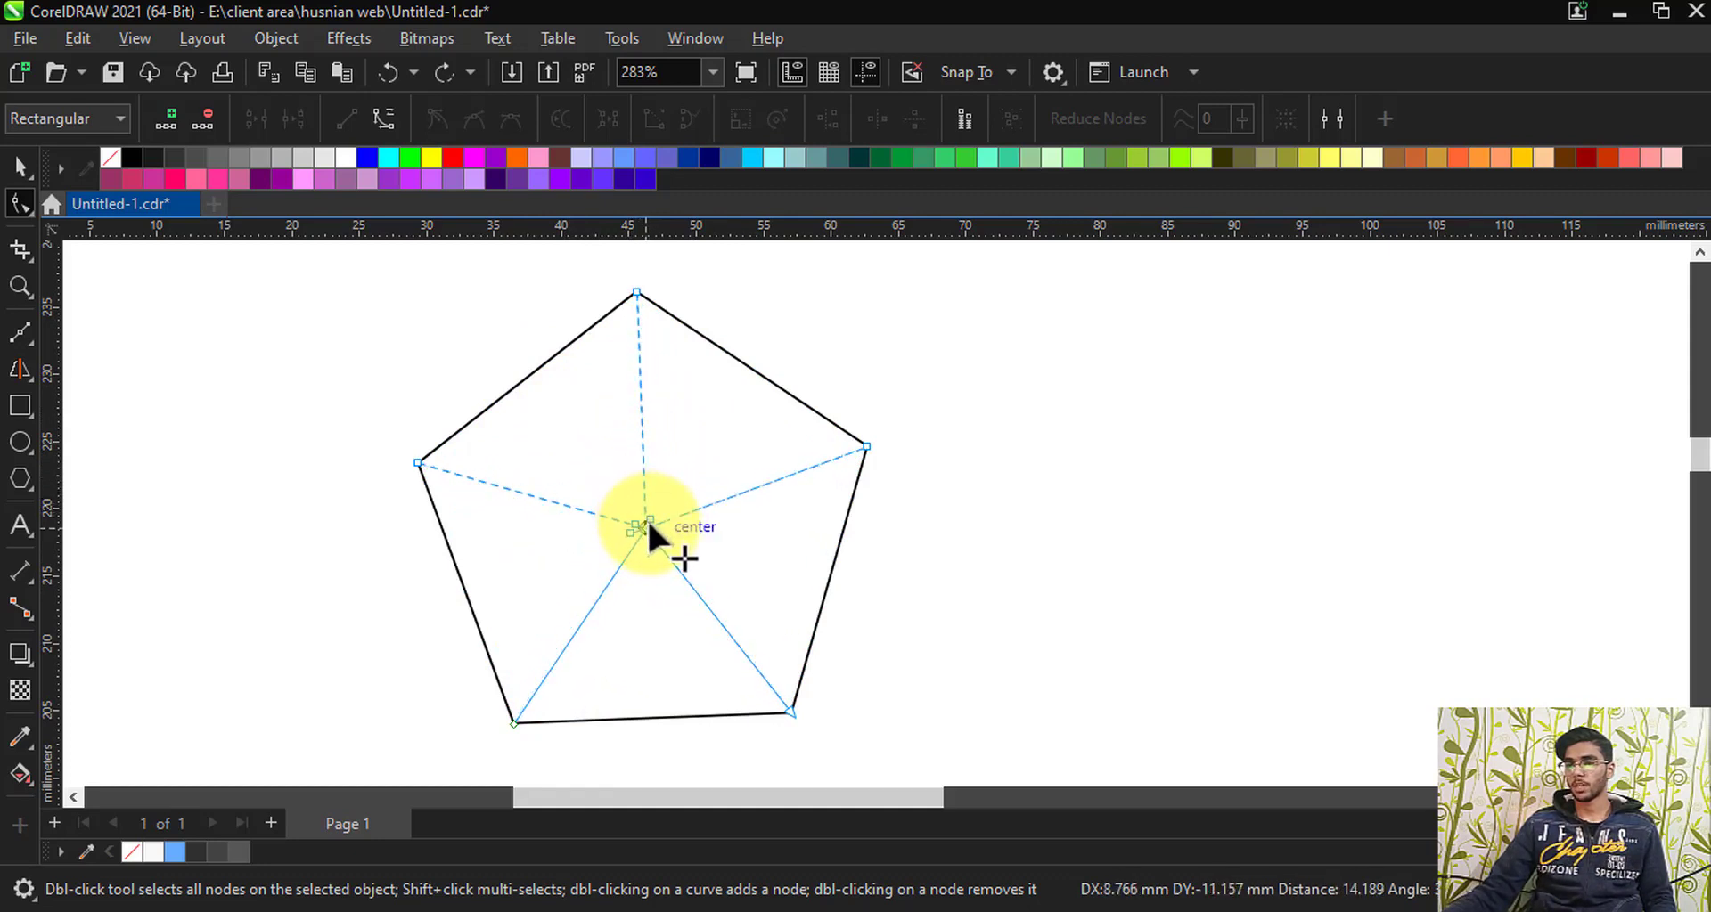
drag(649, 523, 649, 523)
click(993, 589)
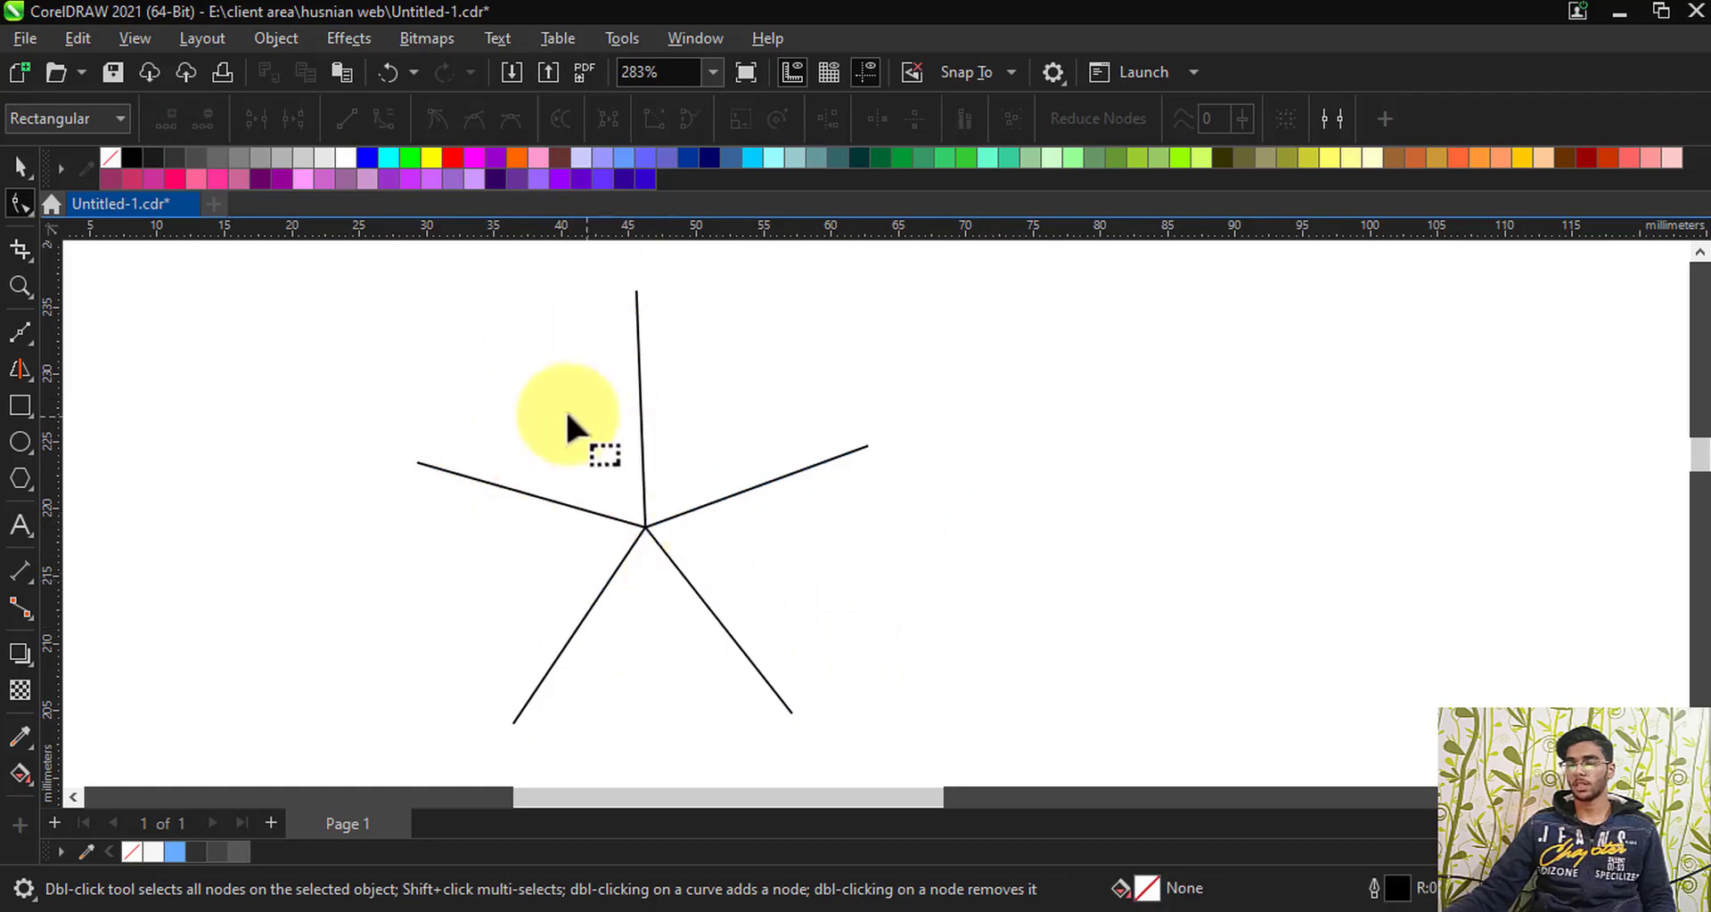
key(ctrl+z)
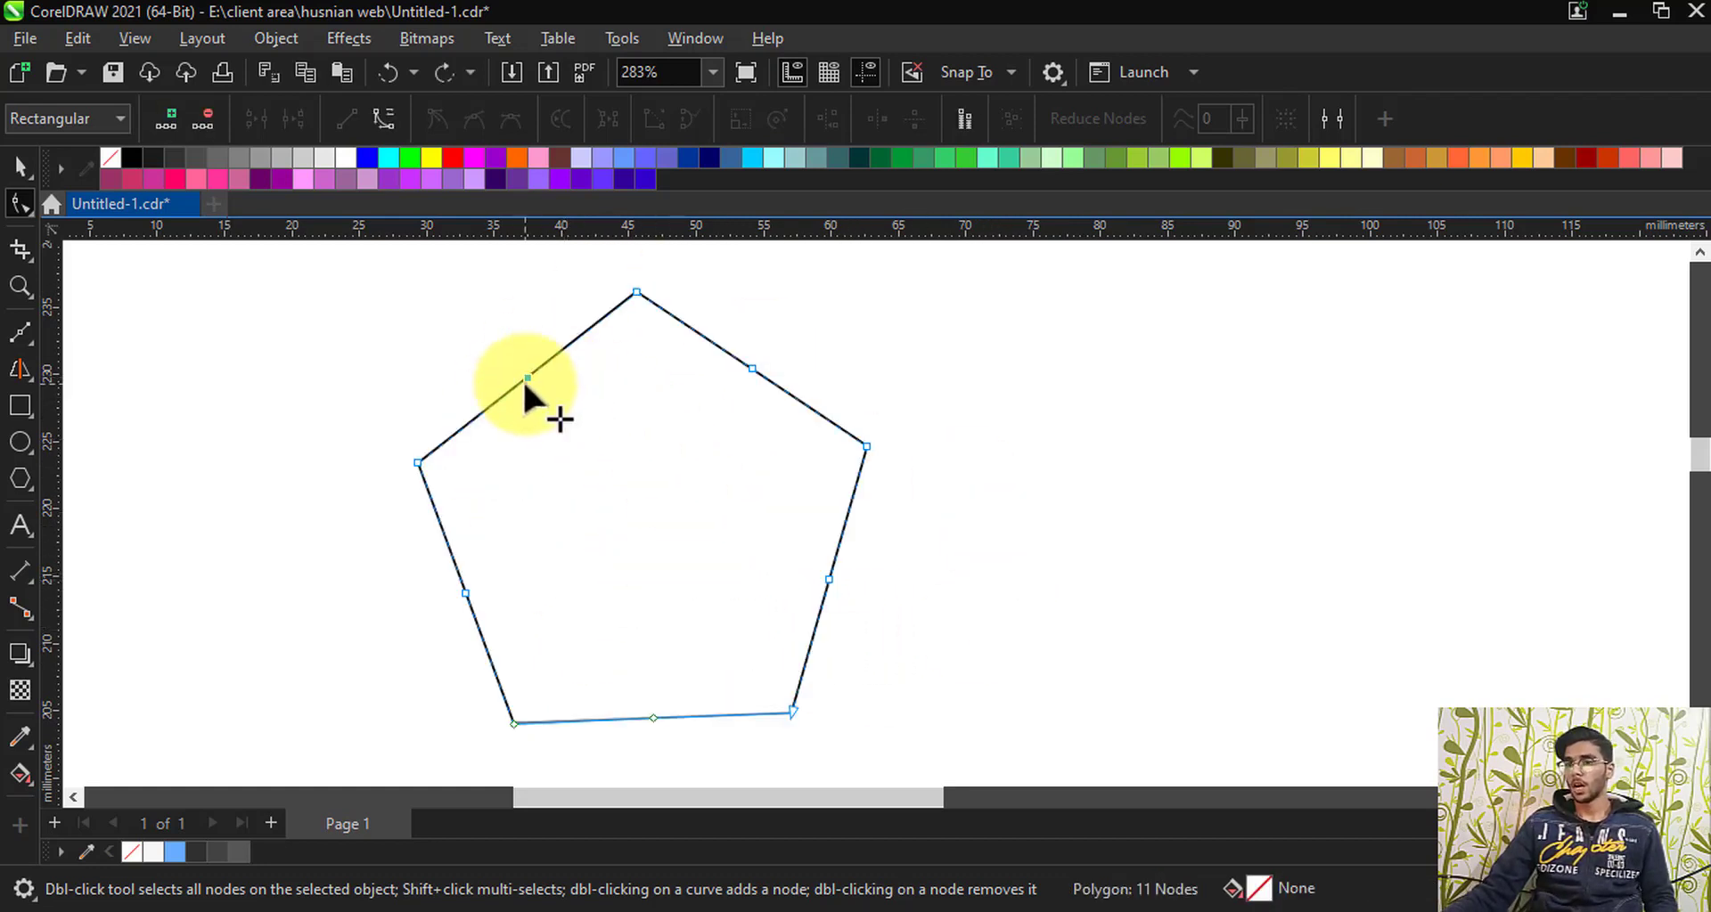
Step: Reshape the pentagon into an interlaced star by moving its upper-left midpoint node past the center and beyond the lower-right side, and deselect it
drag(525, 378, 846, 677)
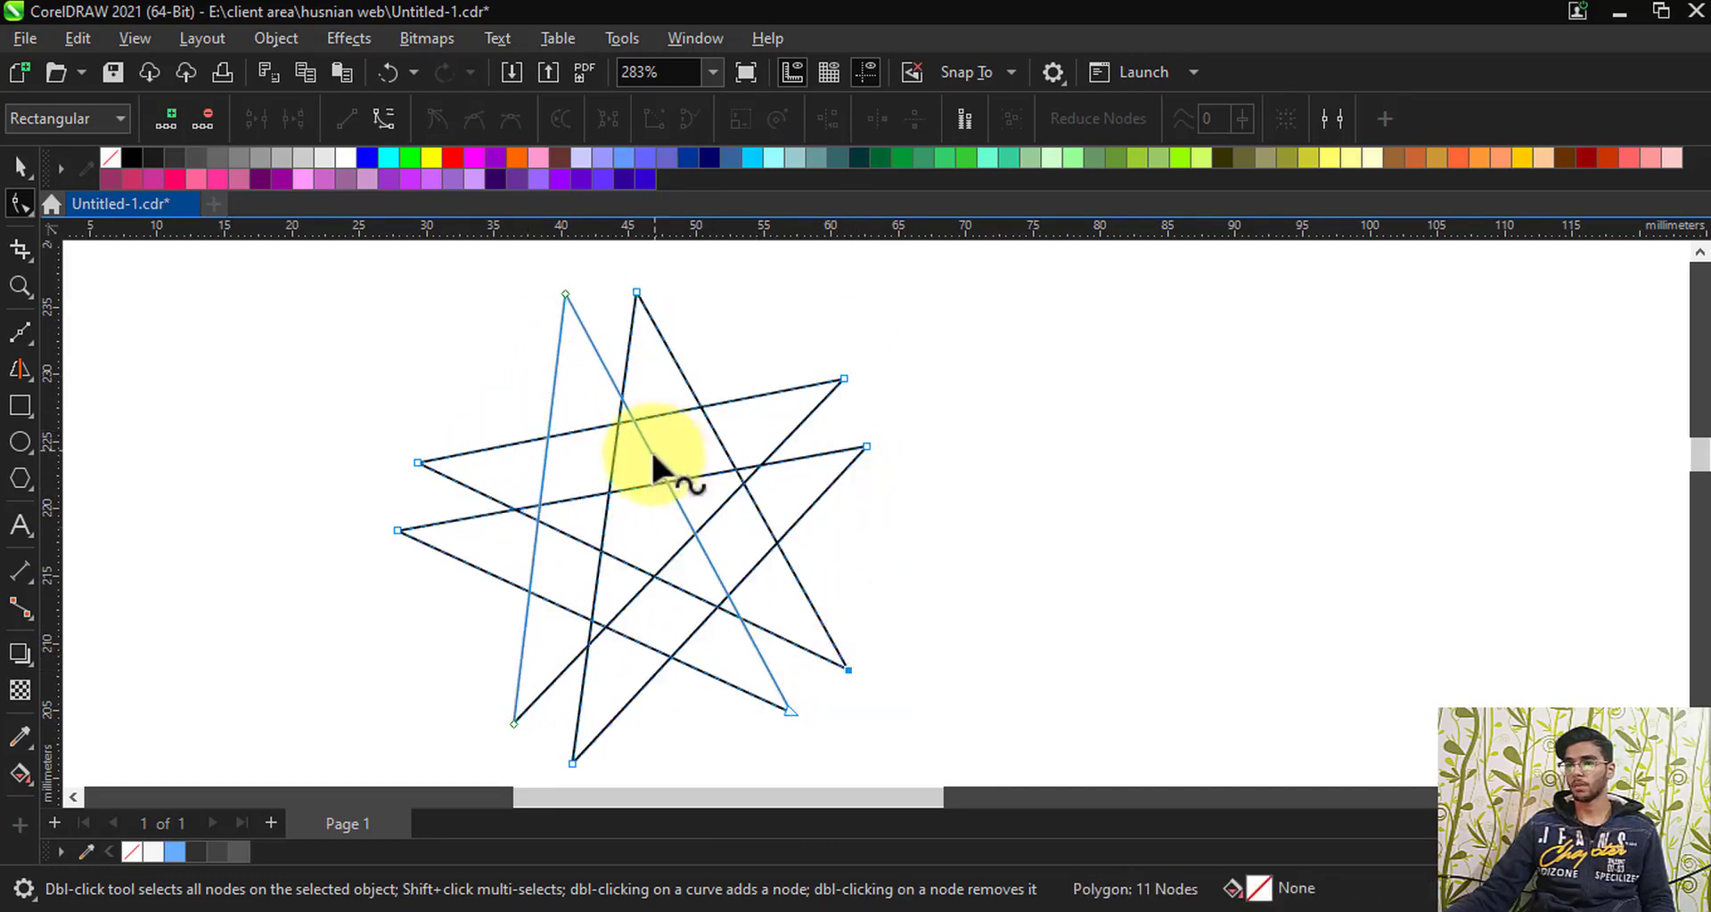
scroll(624, 419, down, 1)
click(14, 176)
click(294, 337)
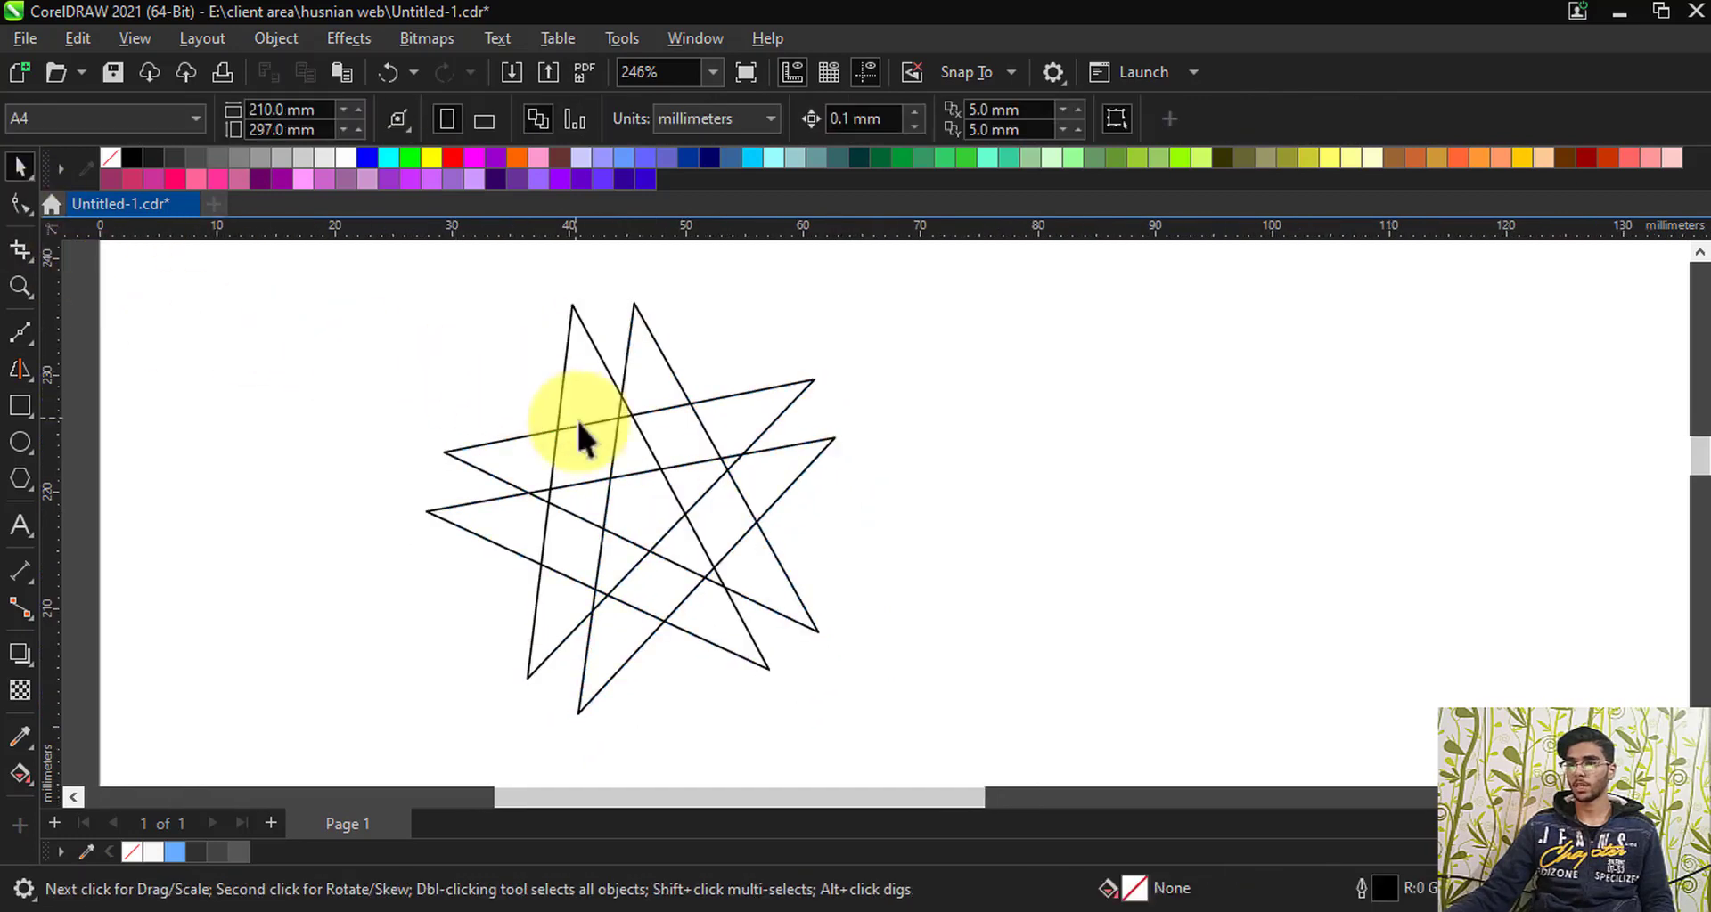
Step: Try a green fill on the interlaced star and settle on the light pink palette color
click(642, 402)
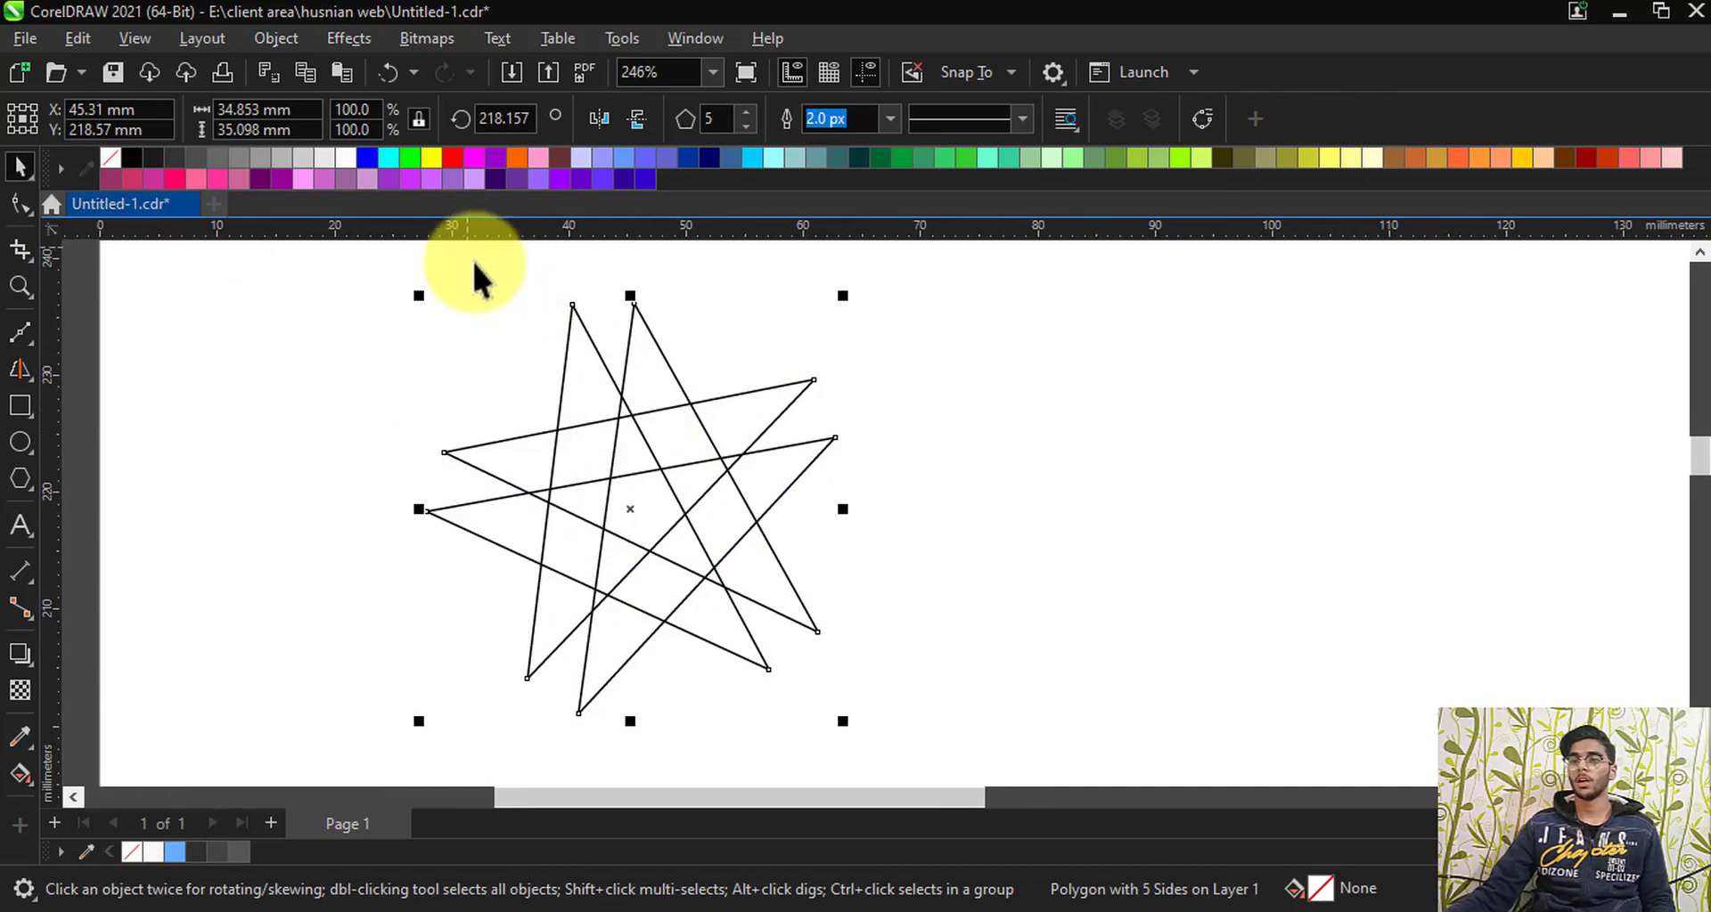
click(410, 160)
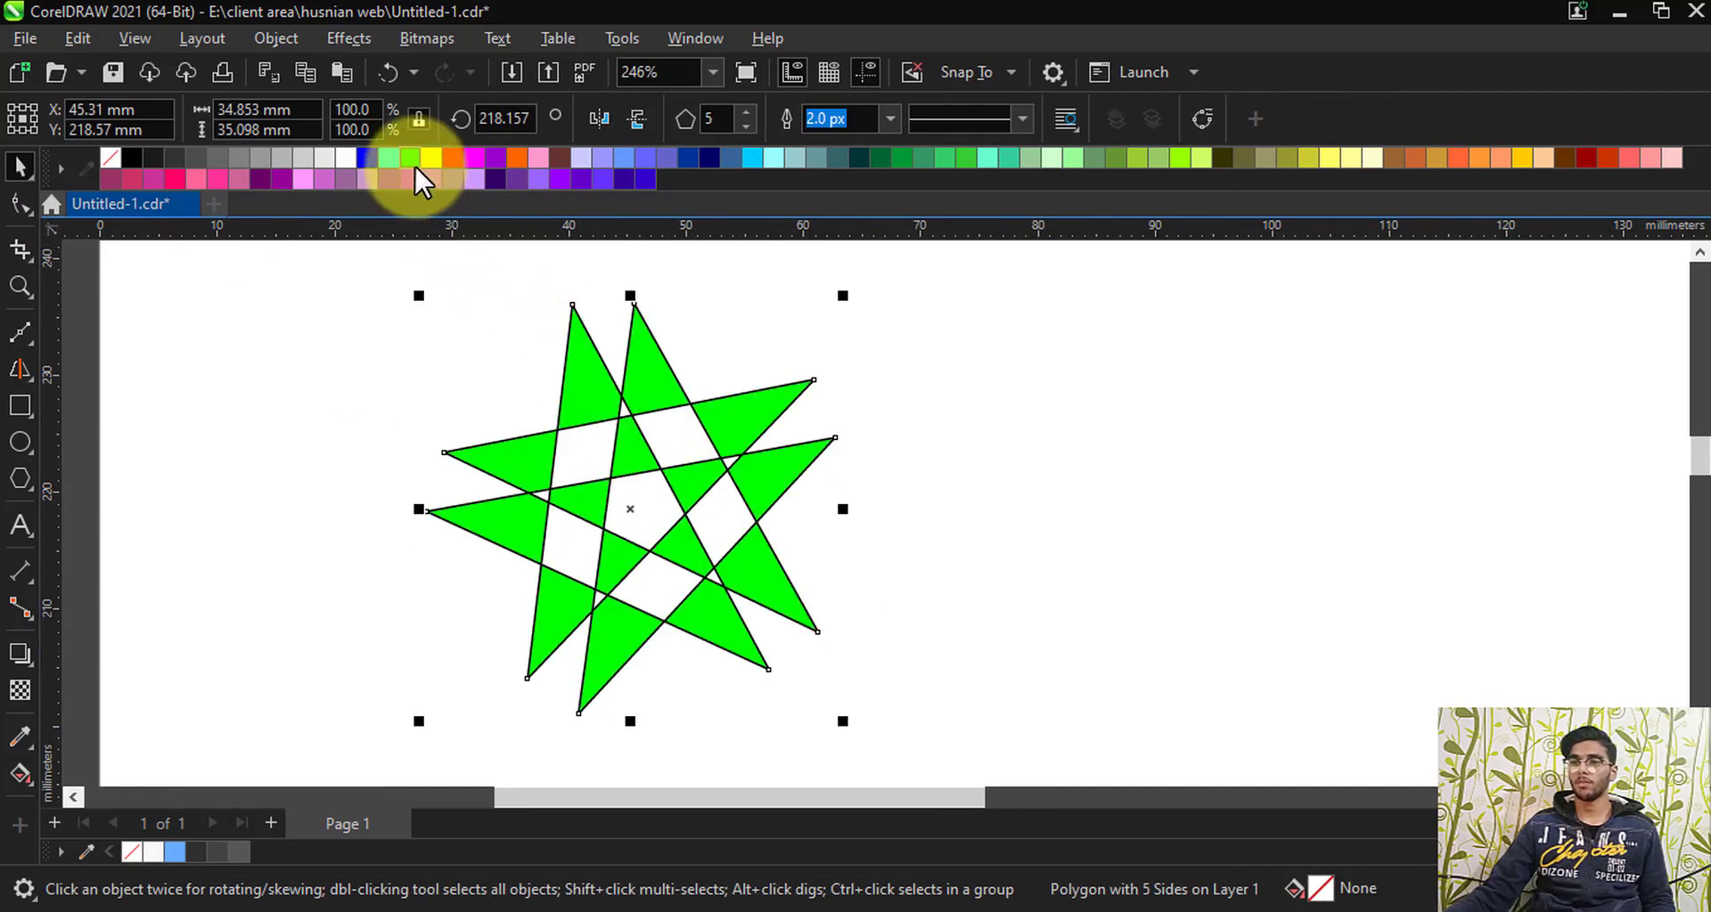
click(343, 168)
click(302, 176)
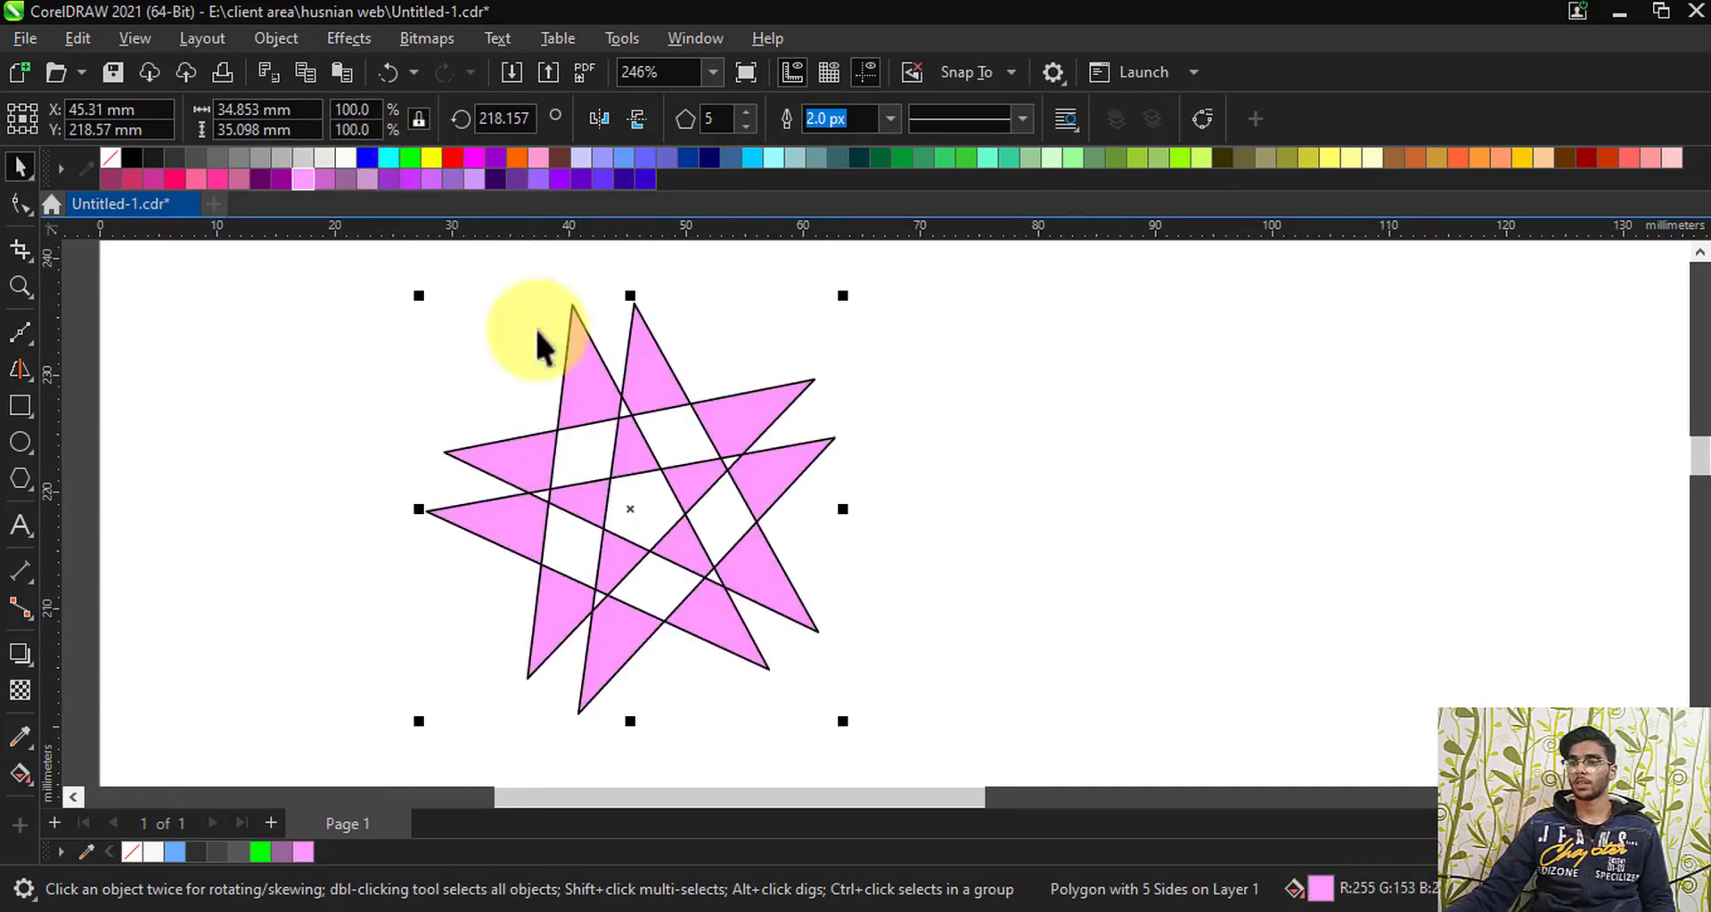
Step: Try removing the outline from the pink interlaced star, and deselect it
click(970, 442)
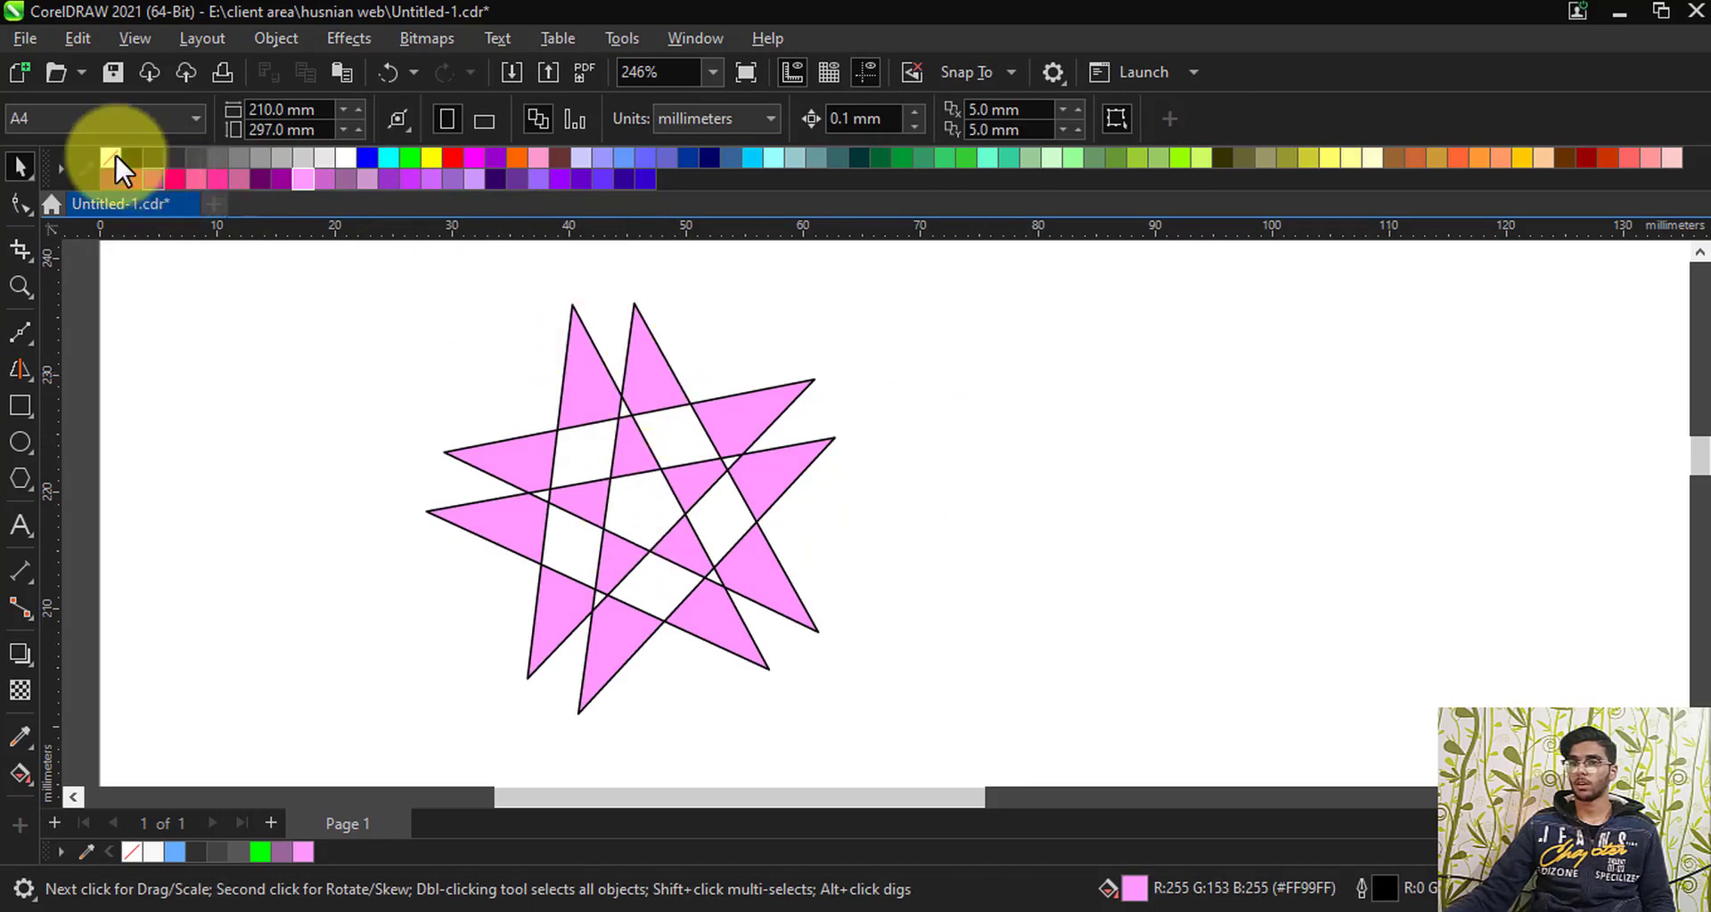
click(555, 417)
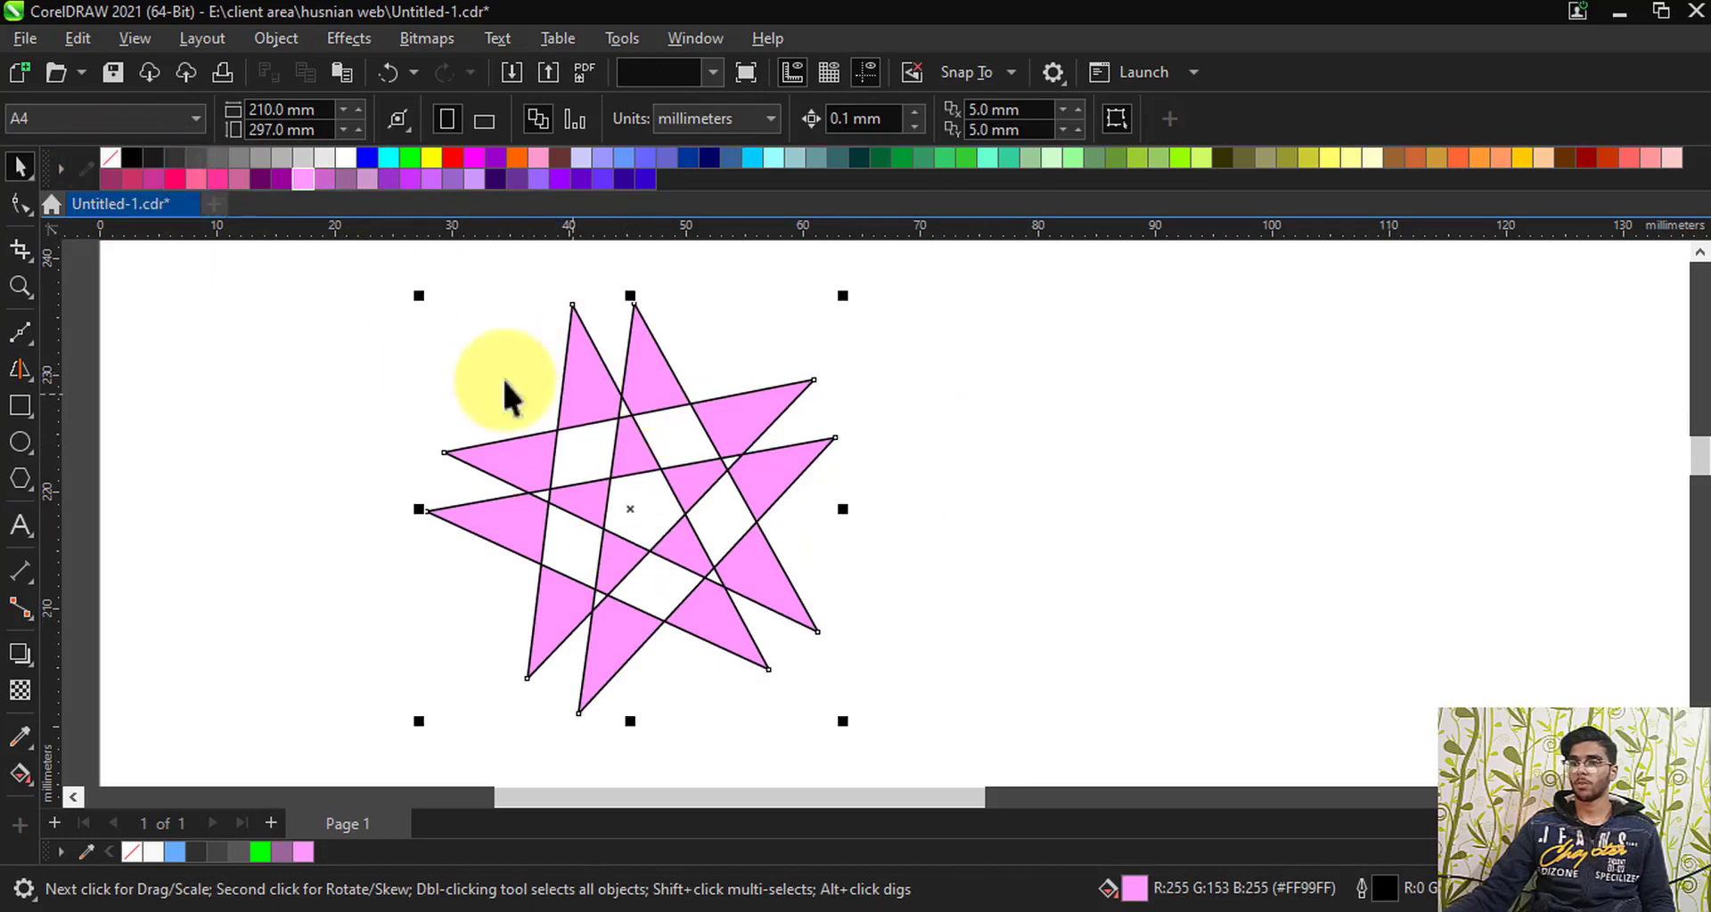
right_click(103, 155)
click(168, 178)
click(295, 393)
scroll(649, 461, up, 1)
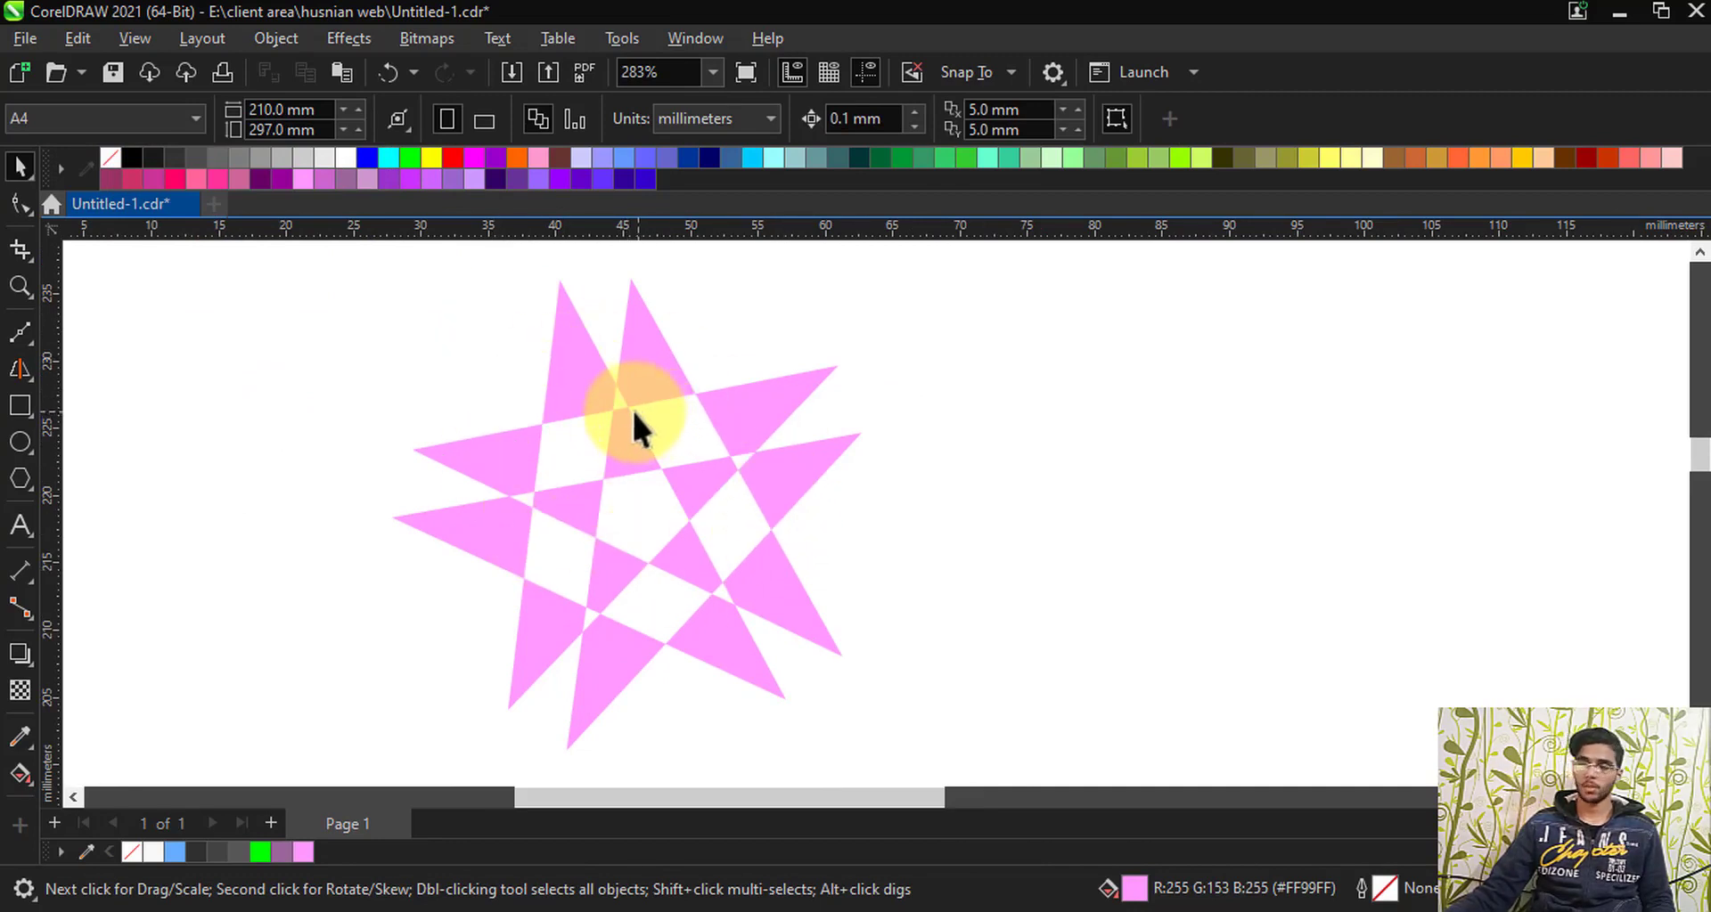
Step: Undo the star's outline, fill and node changes back to the plain unfilled pentagon
key(ctrl+z)
key(ctrl+z)
key(ctrl+z)
key(ctrl+z)
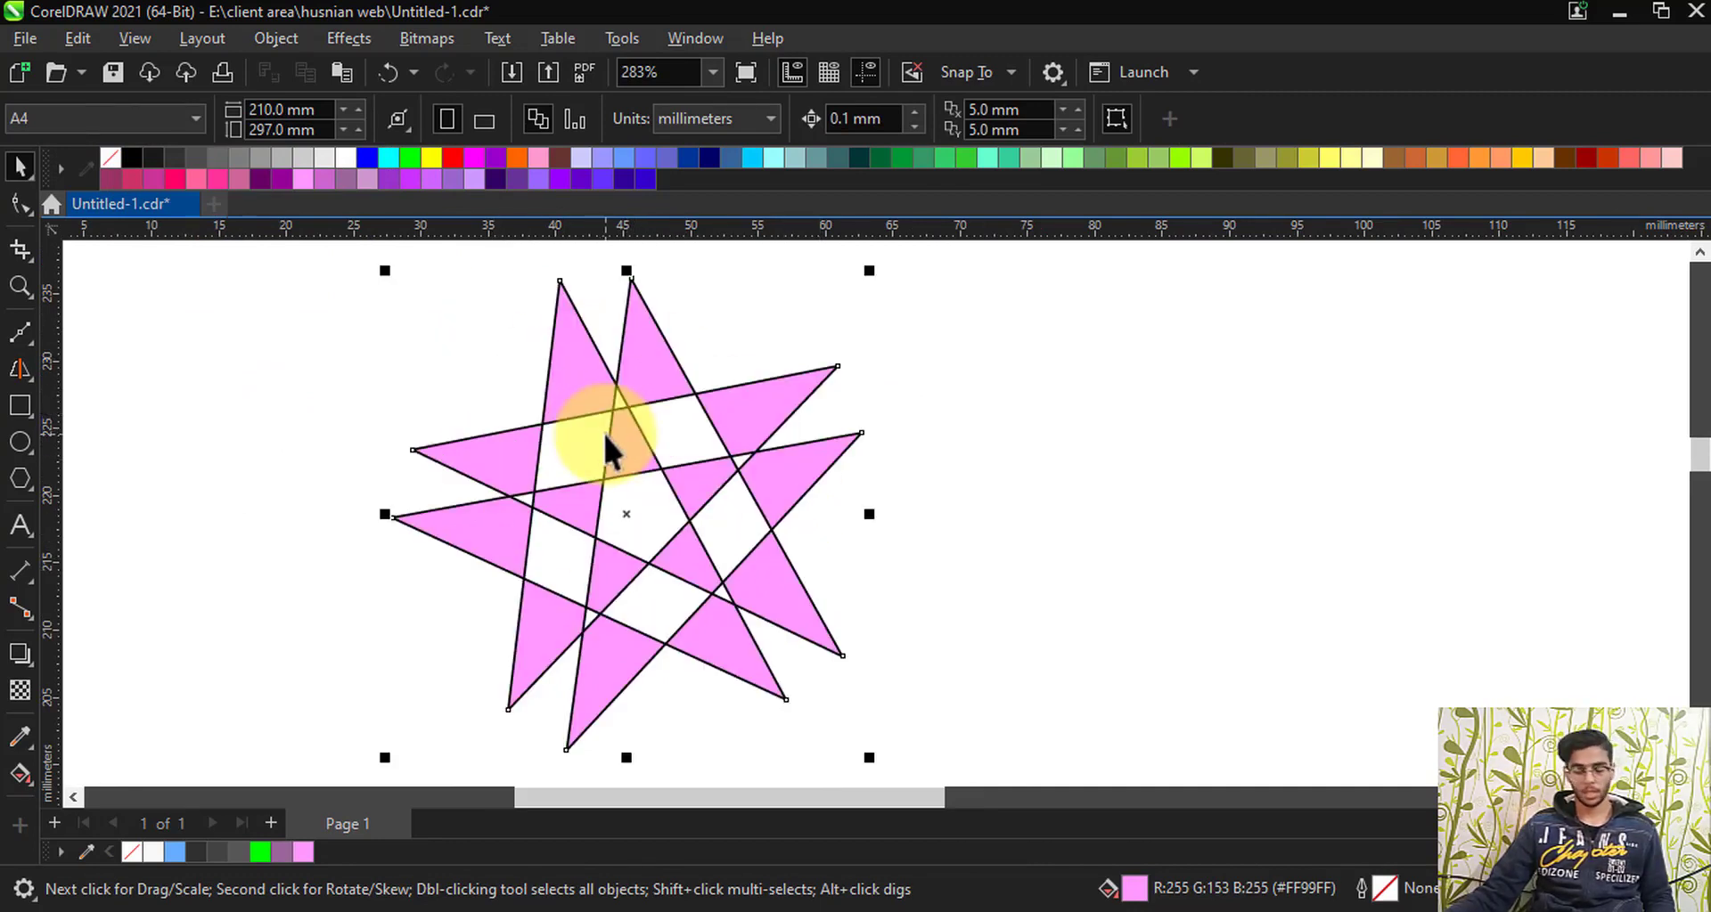
Step: Set the polygon's number of sides to 100
scroll(413, 401, down, 2)
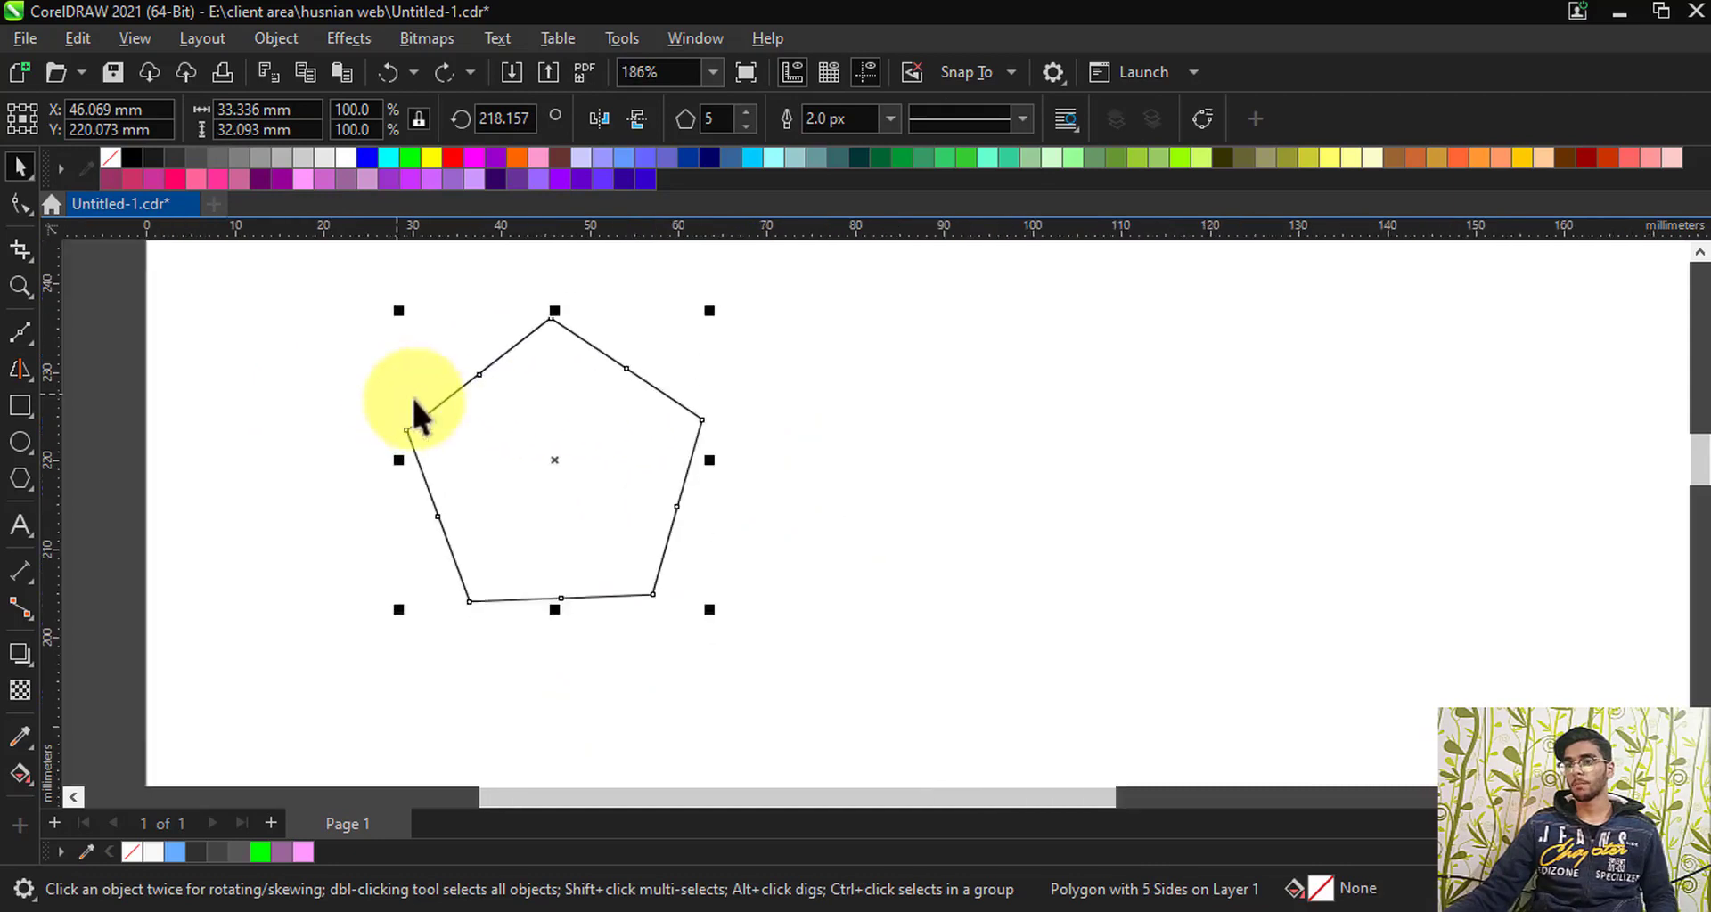
scroll(458, 382, up, 1)
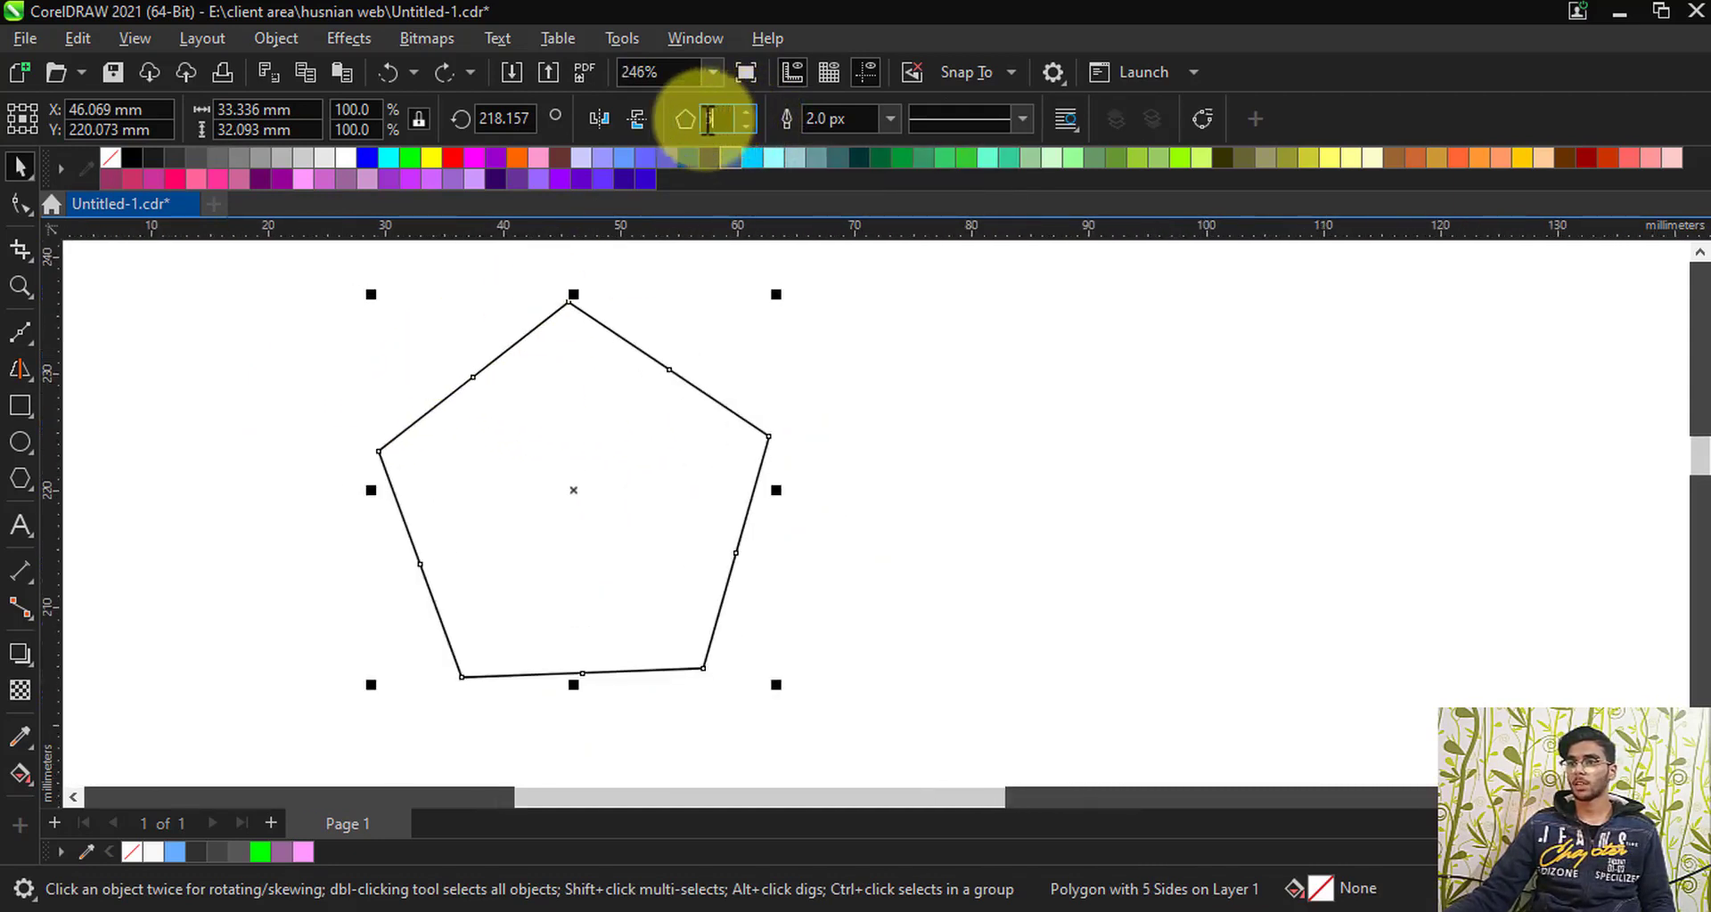
click(709, 118)
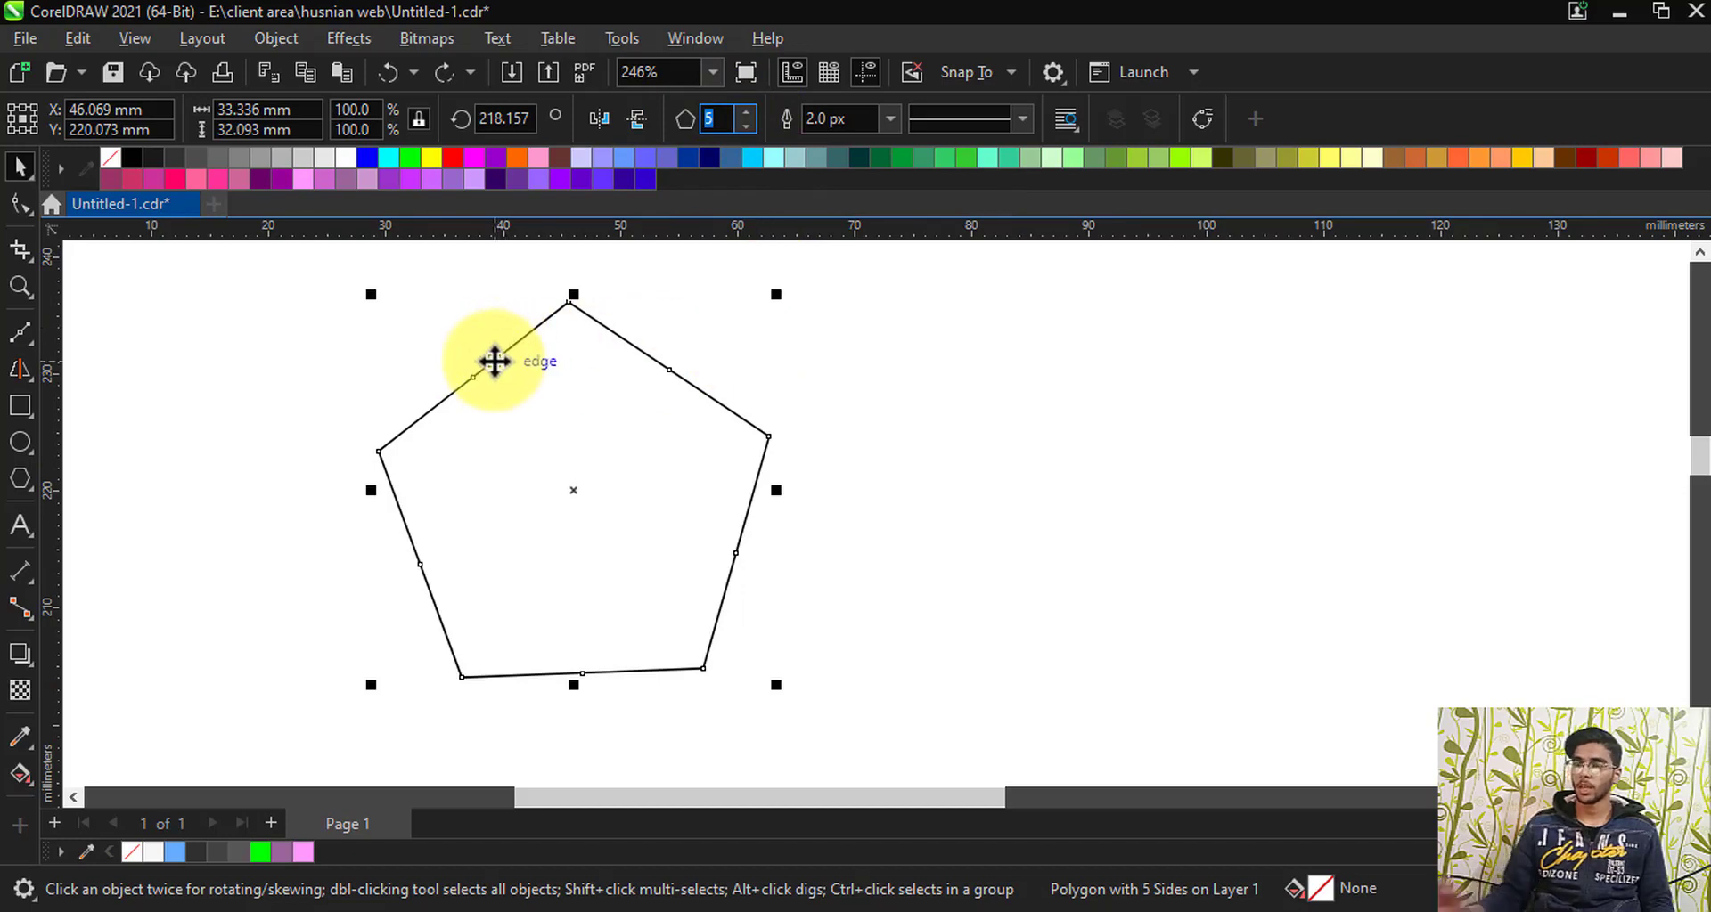
text(100)
key(Return)
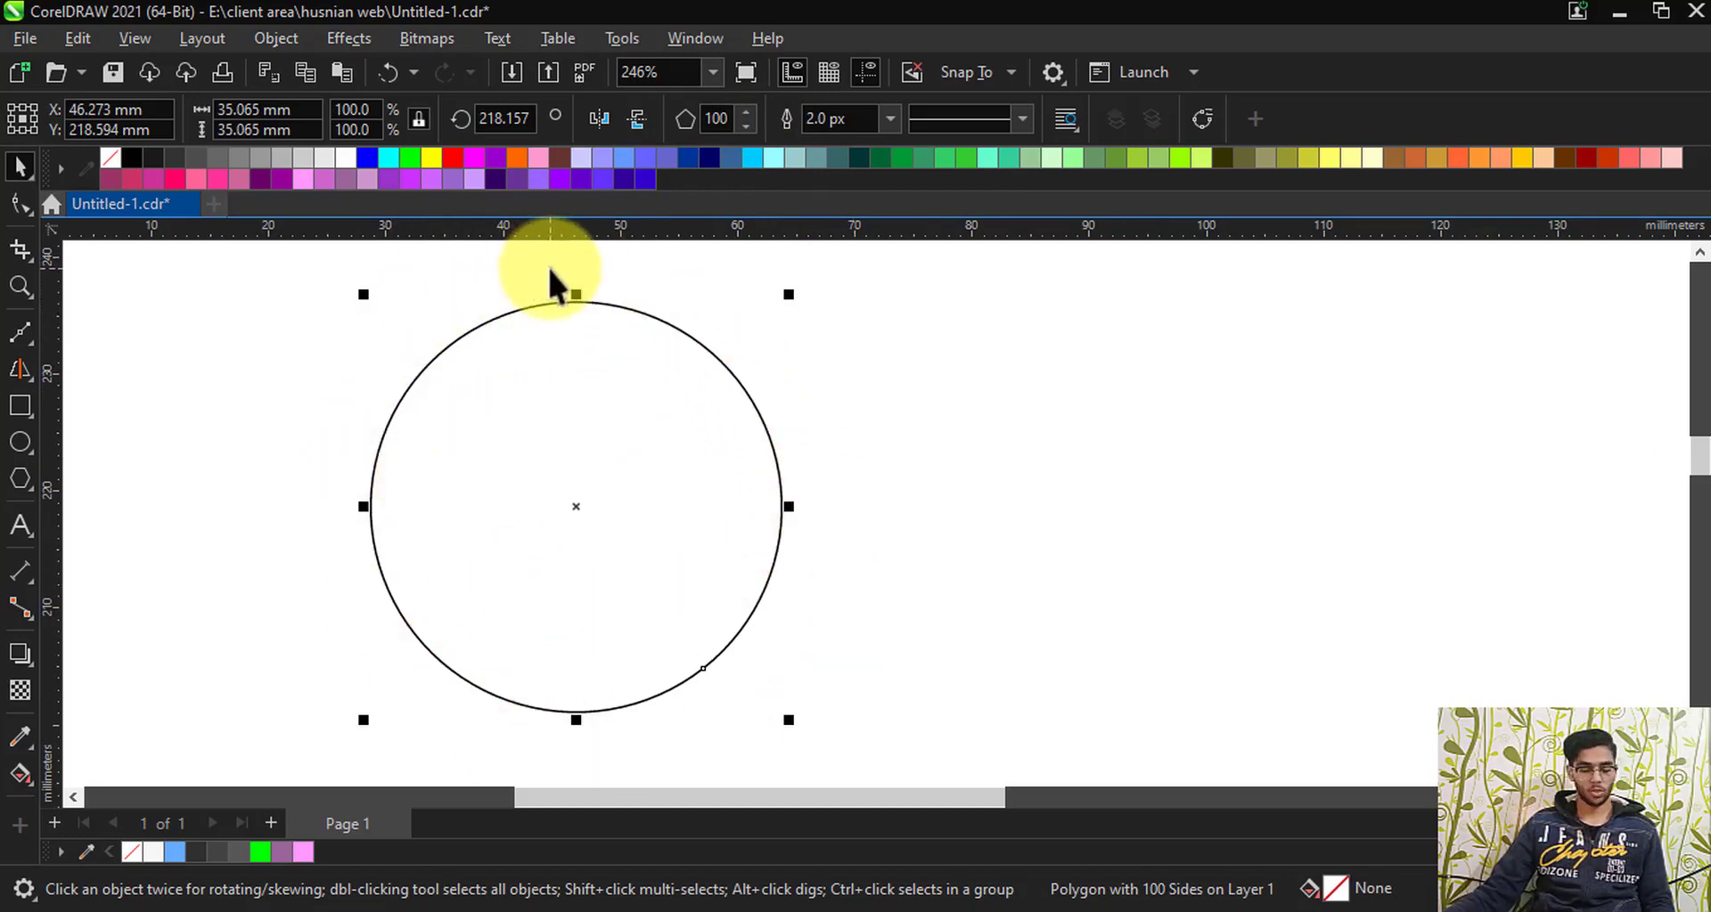
Step: Examine the upper edge of the 100-sided polygon up close for its short straight segments and nodes
key(z)
drag(565, 290, 585, 328)
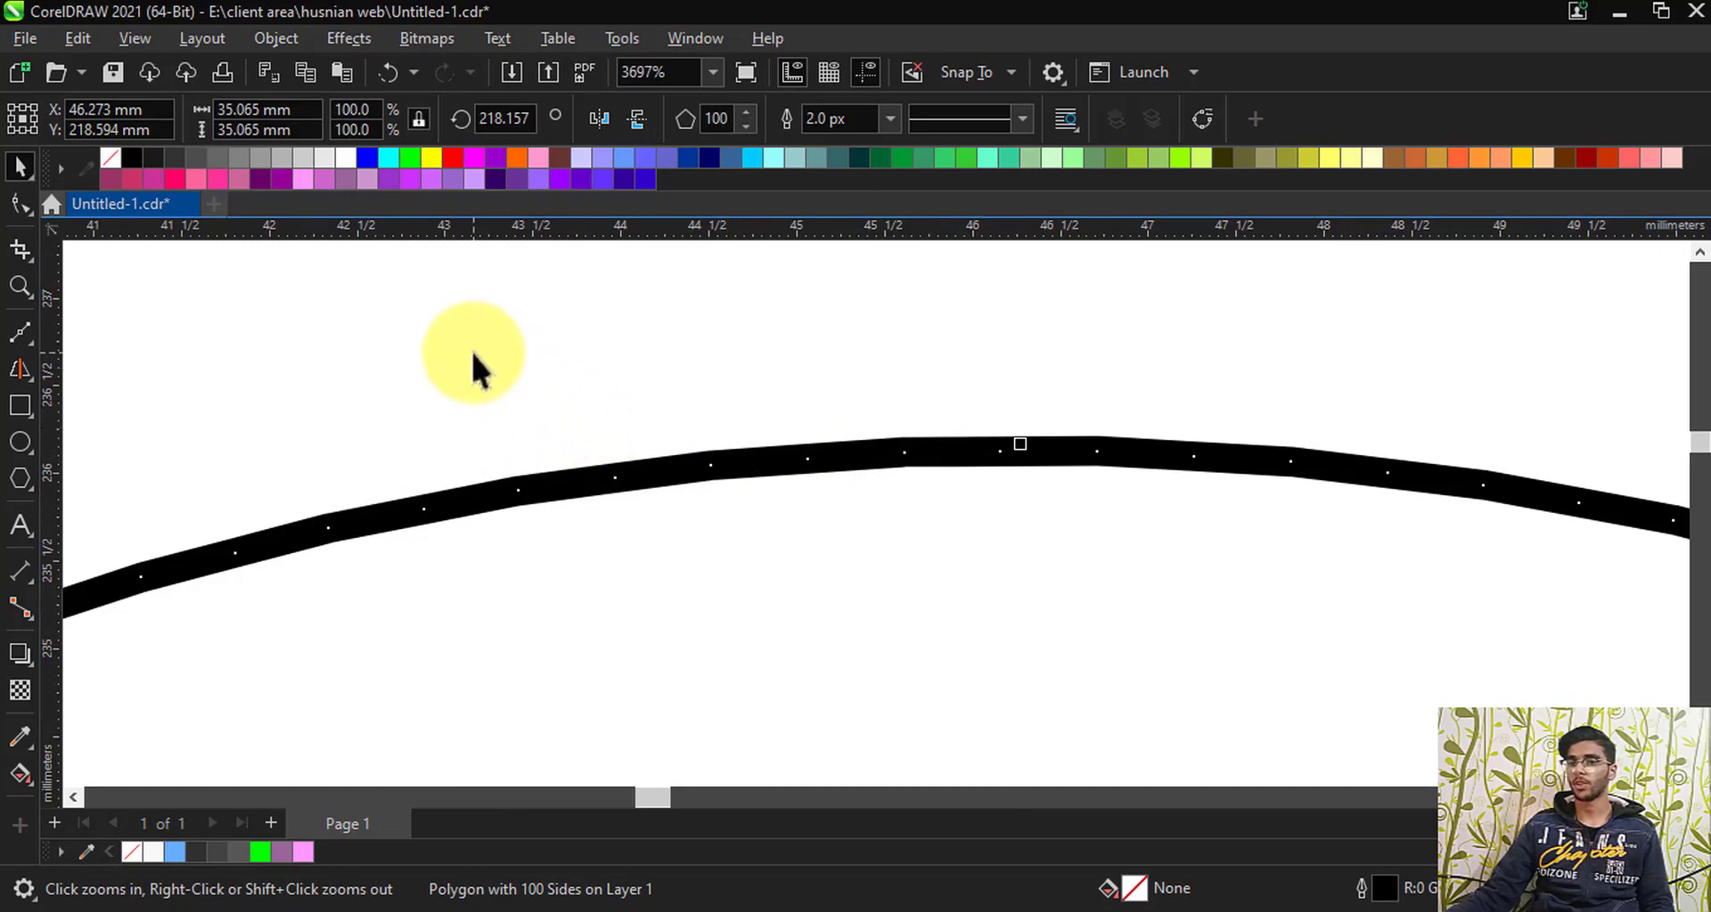
scroll(465, 360, down, 1)
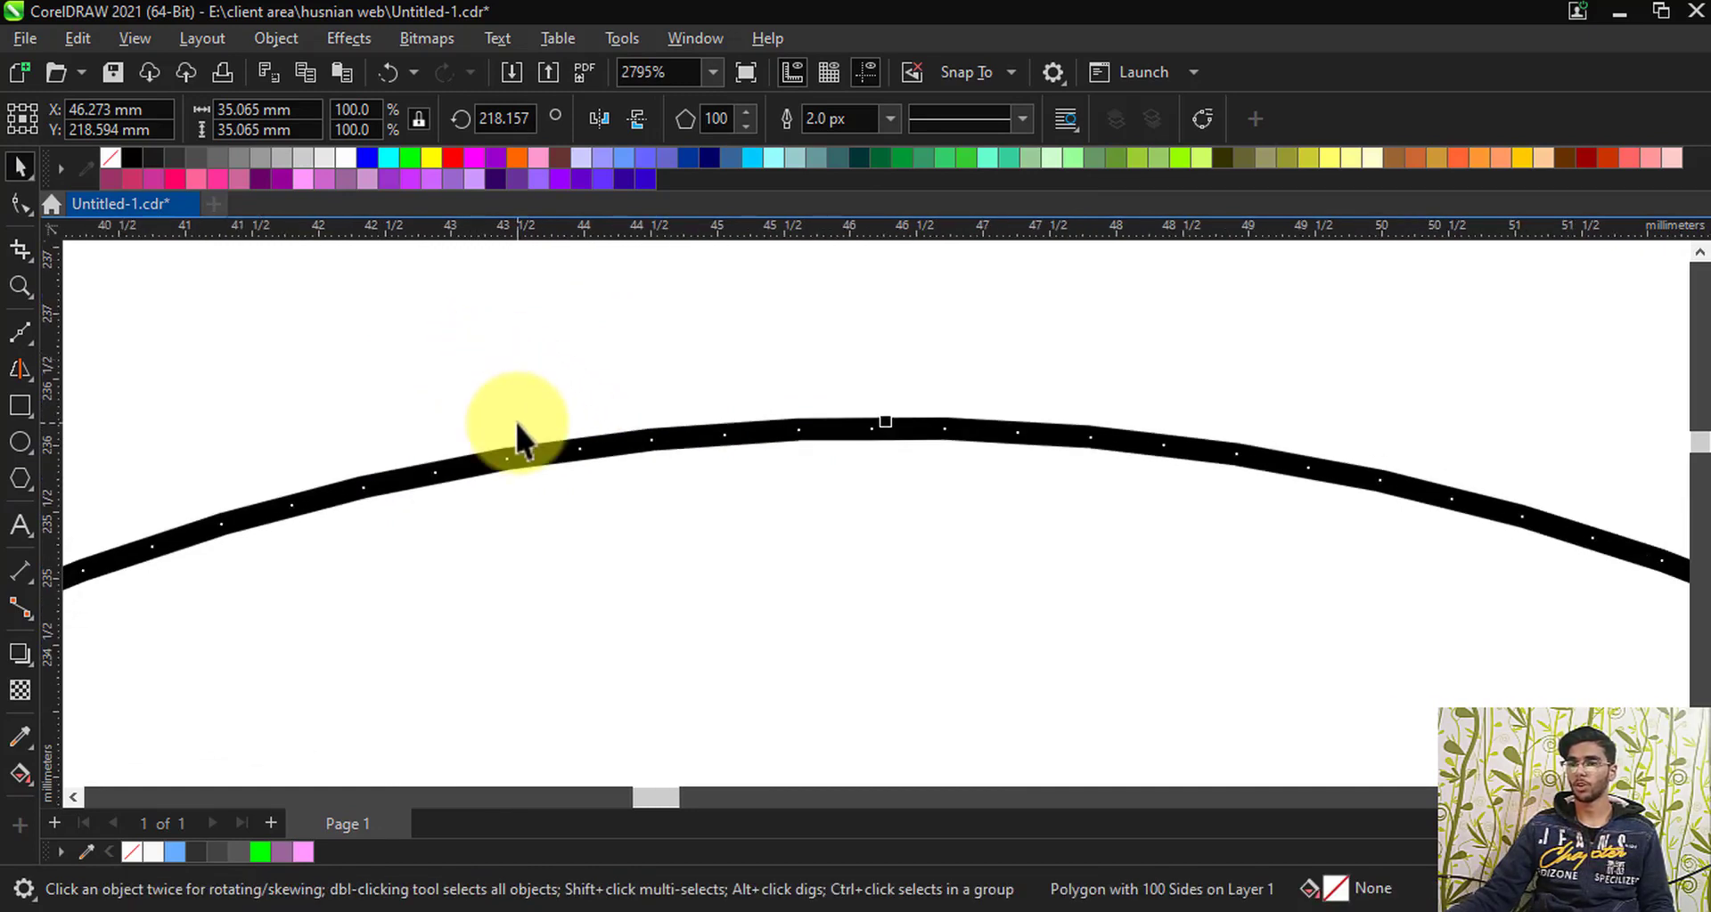
scroll(516, 428, up, 1)
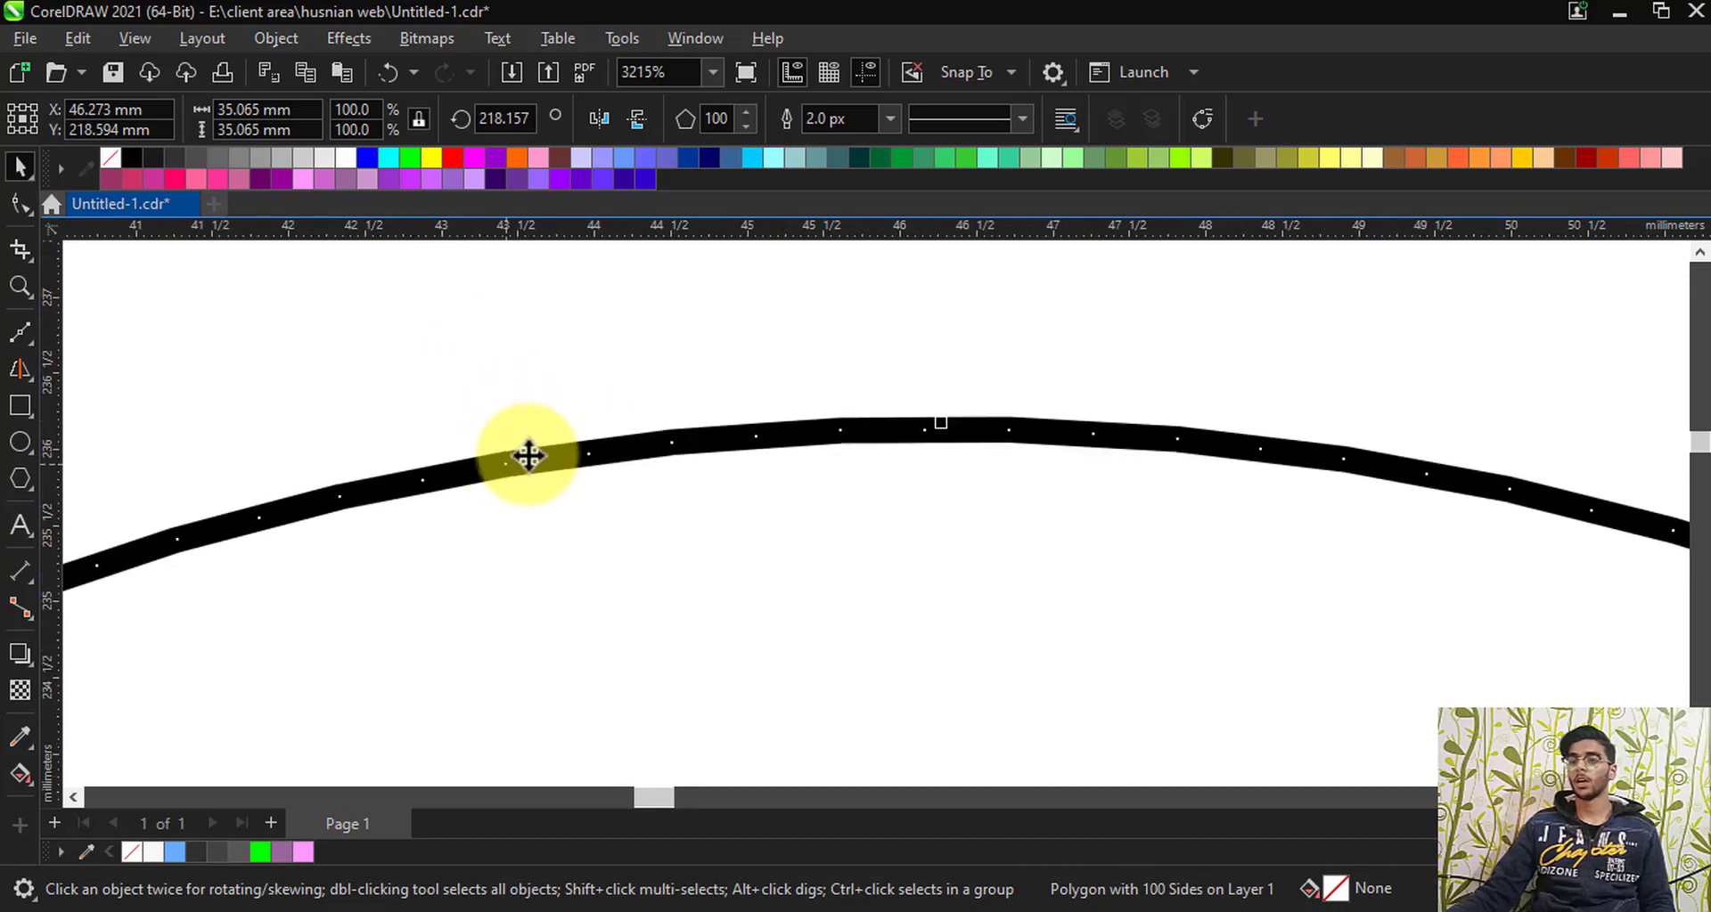
key(z)
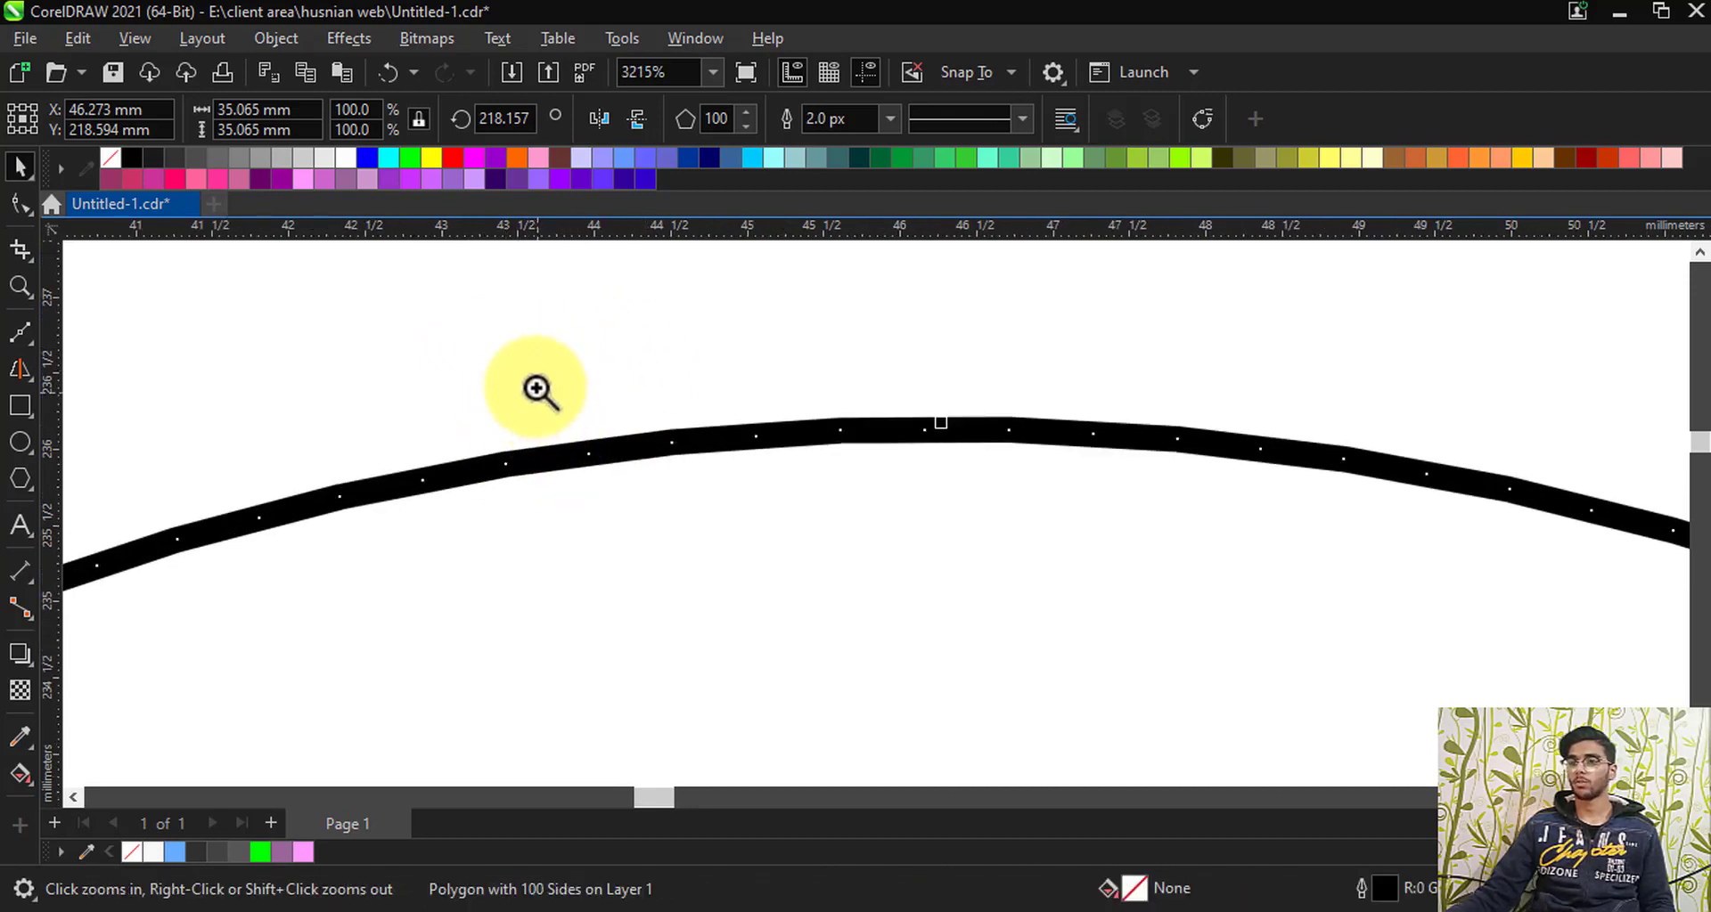
drag(534, 387, 641, 497)
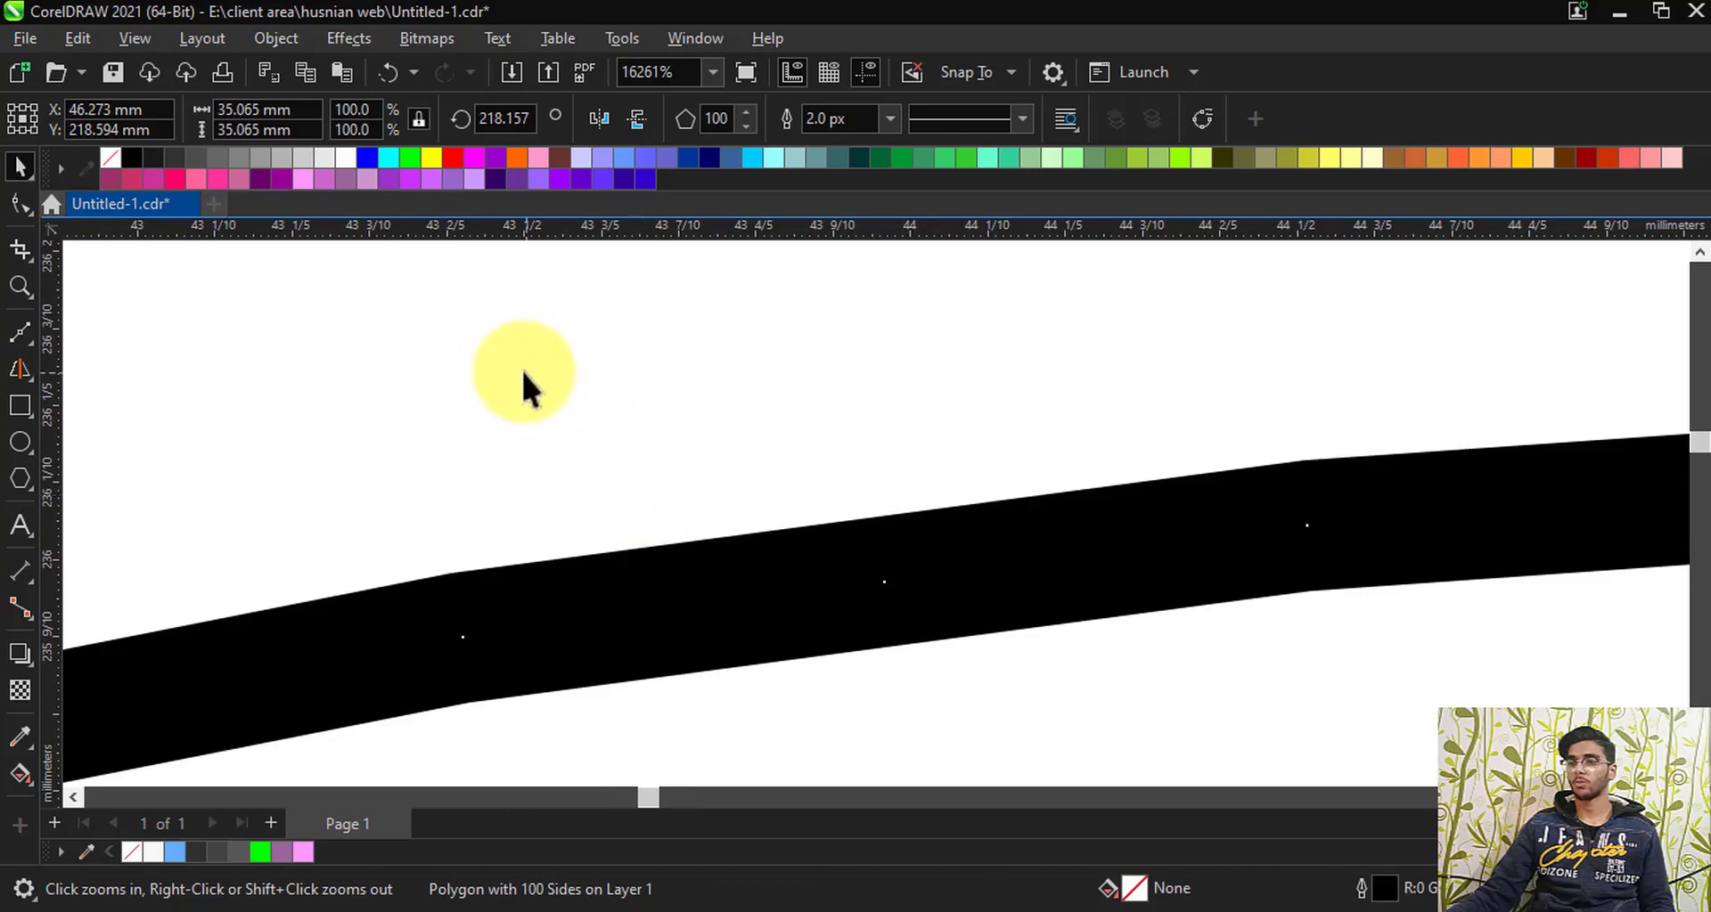
scroll(521, 374, down, 6)
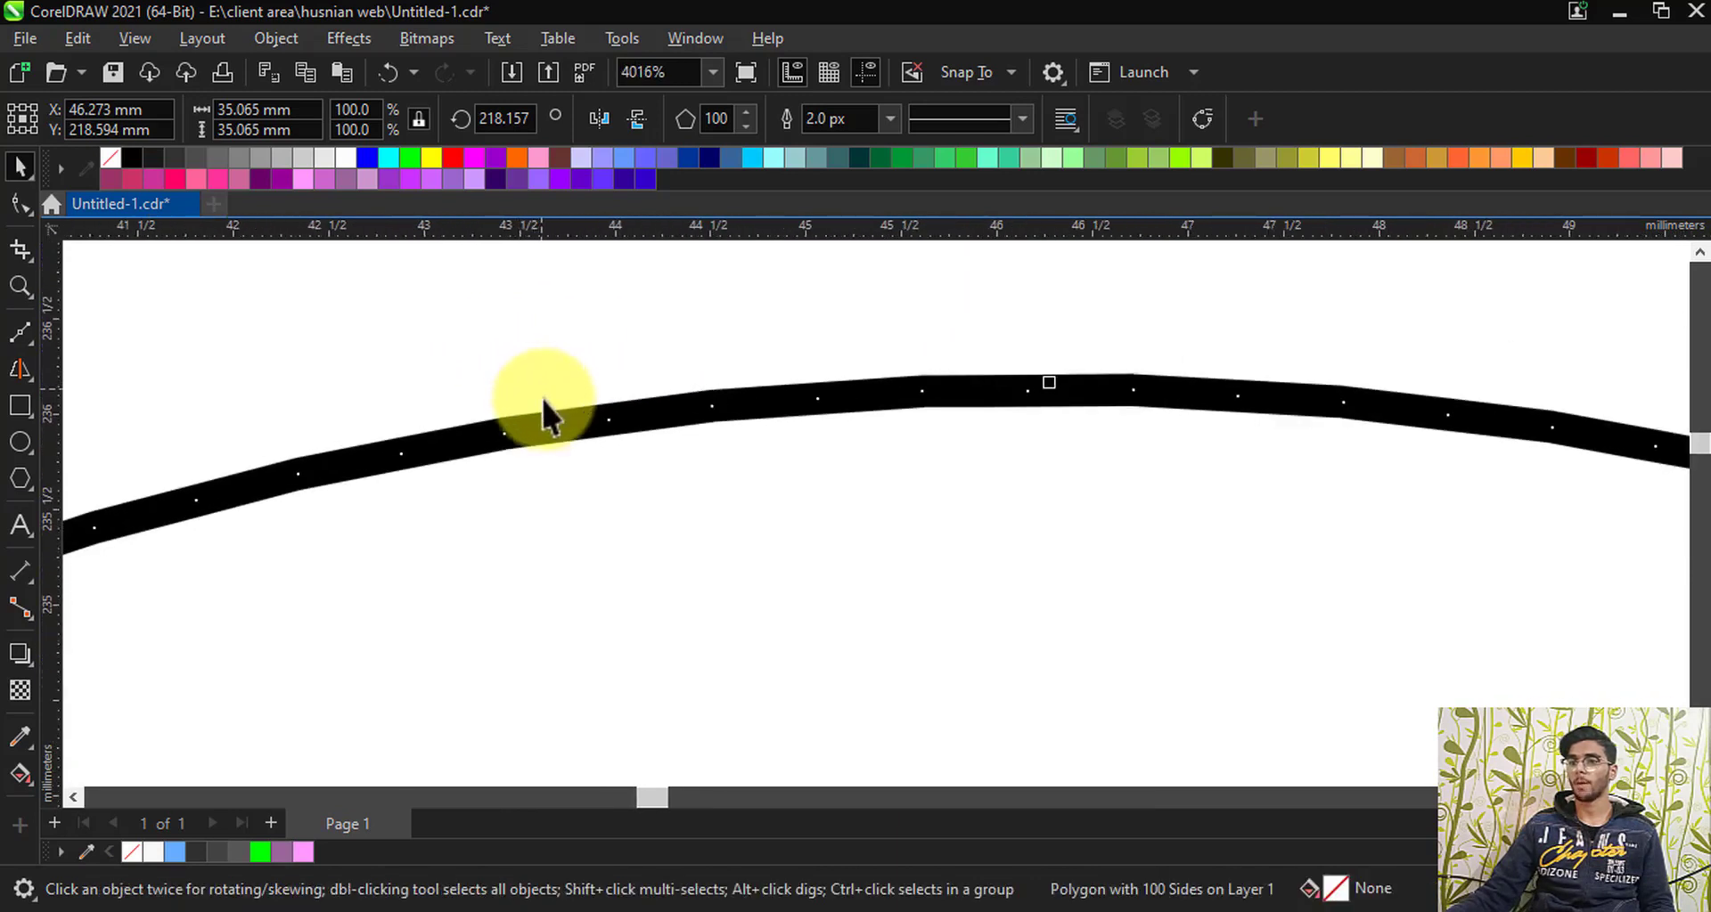
click(563, 429)
scroll(553, 371, down, 2)
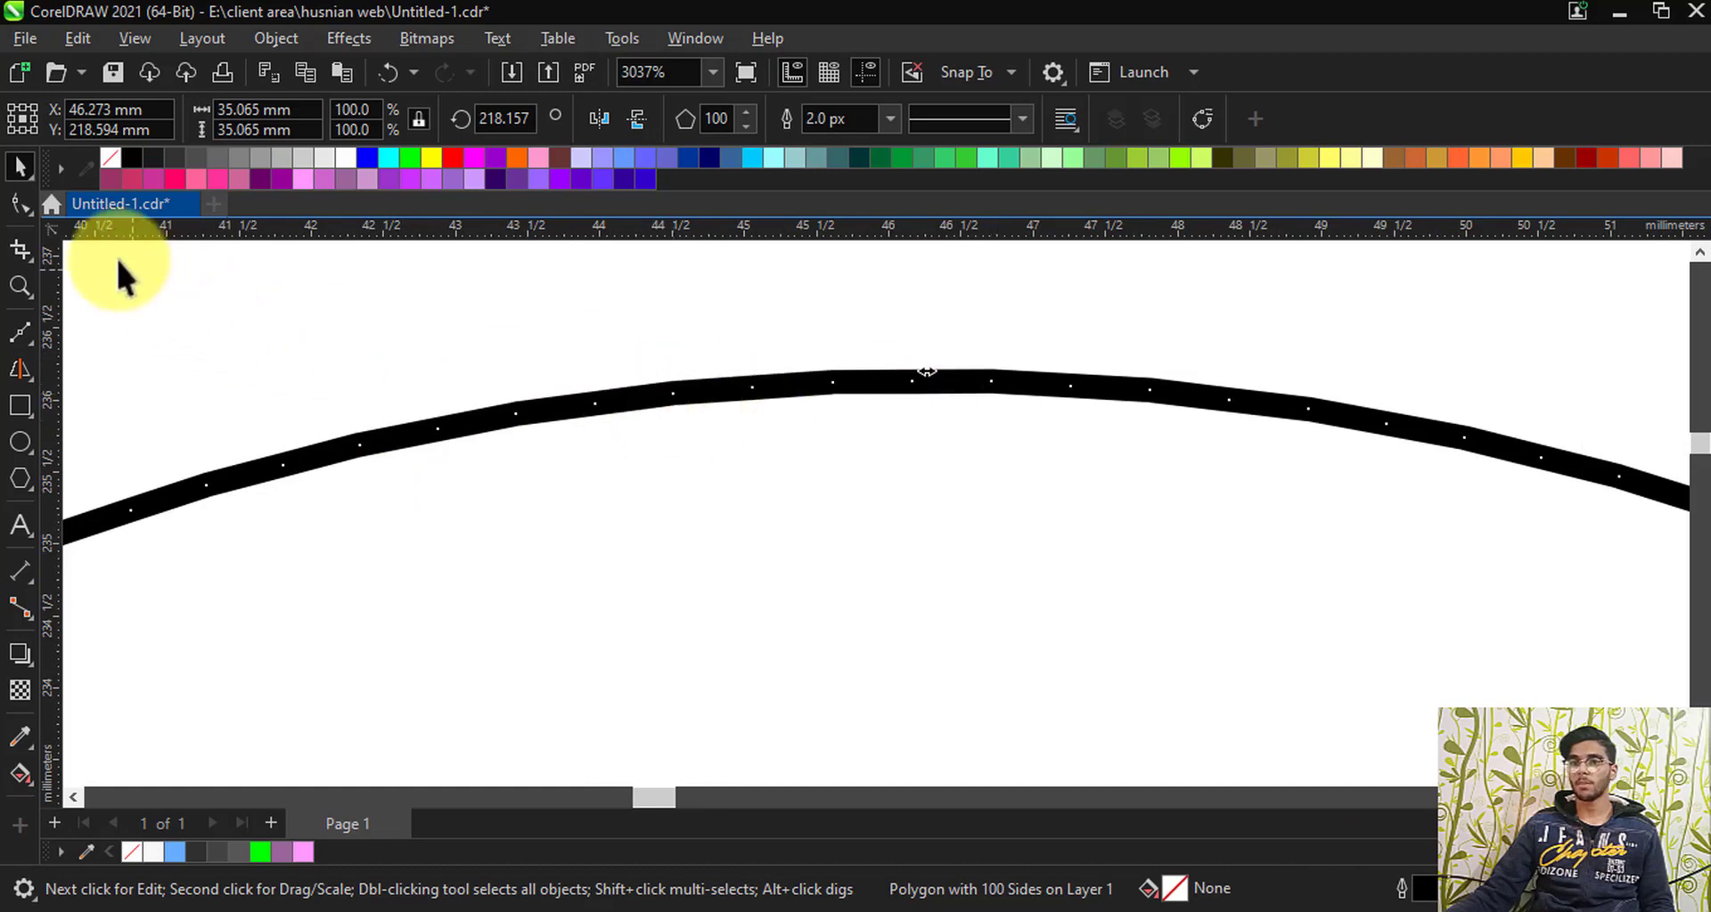
Step: Reshape the 100-sided polygon's edge into a fine zigzag by moving one of its upper nodes slightly inward with the Shape tool
click(20, 203)
scroll(624, 372, down, 4)
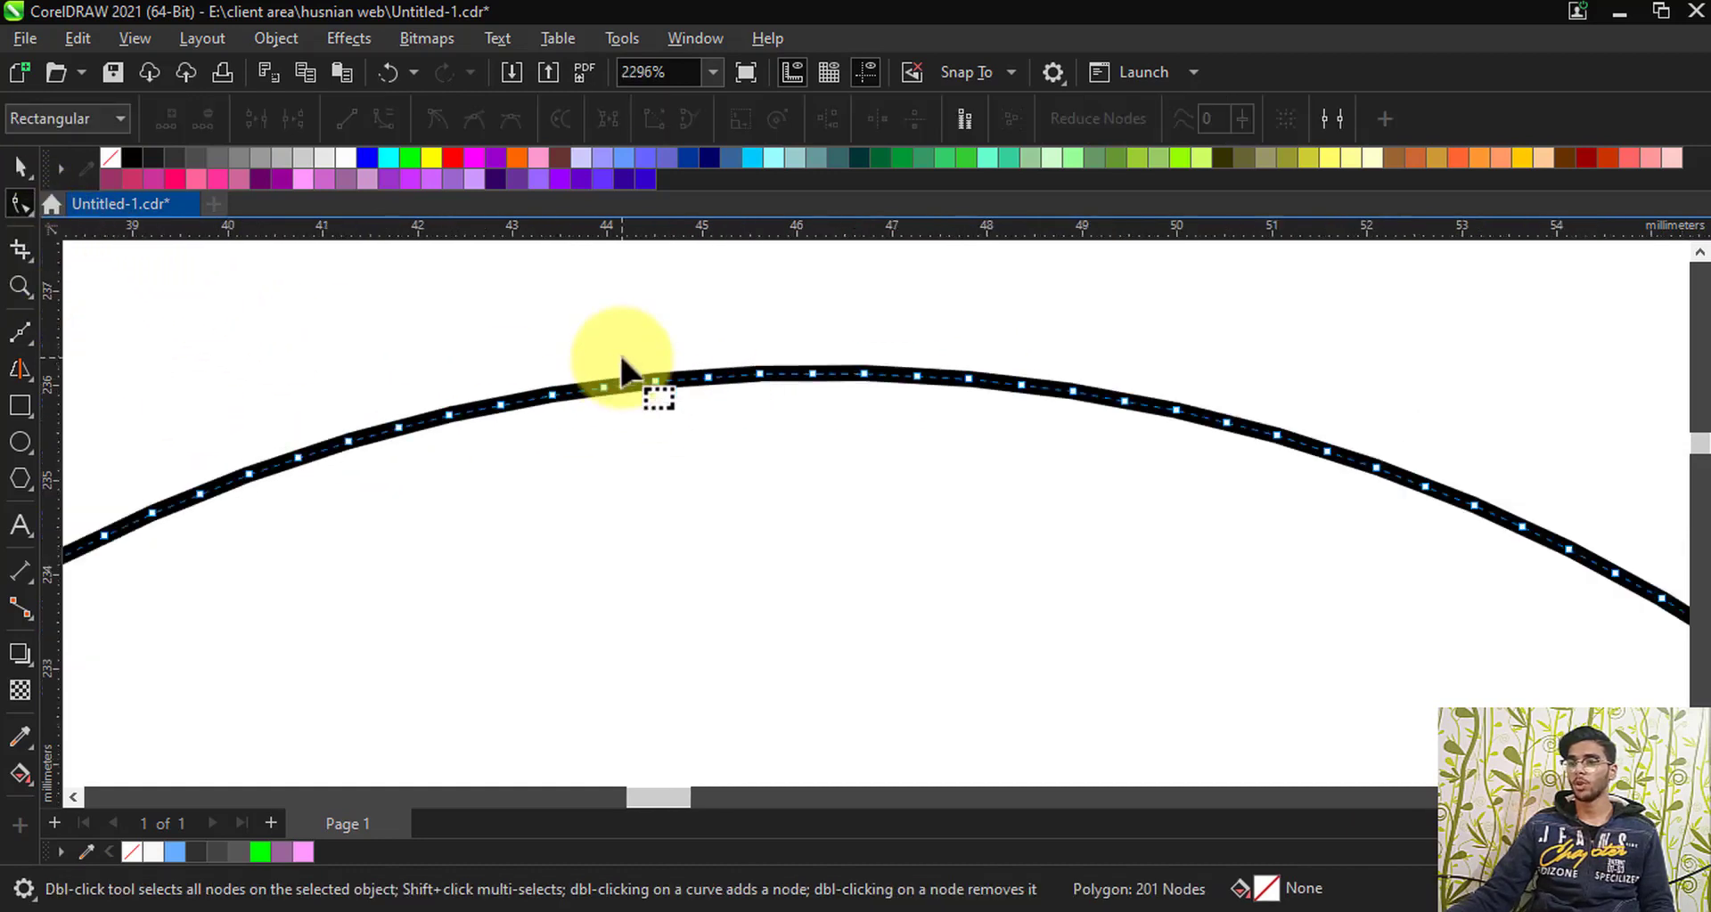
scroll(643, 378, up, 2)
drag(655, 379, 659, 432)
scroll(615, 397, down, 10)
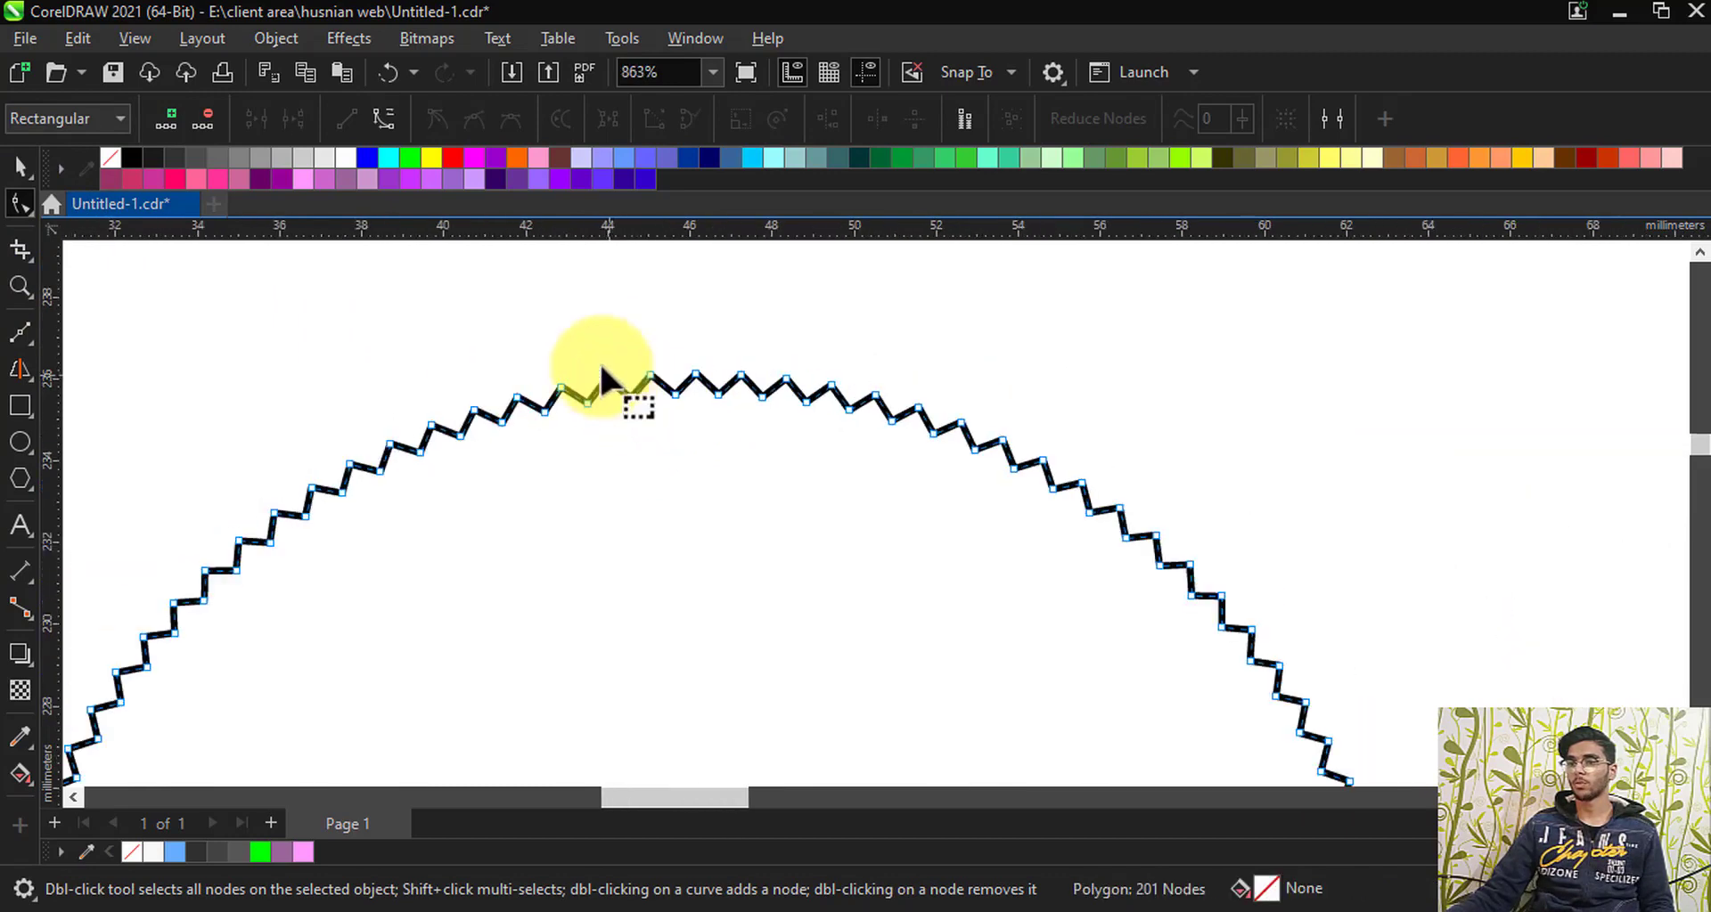
Step: Deepen the zigzag around the polygon by moving an upper node further inward, and deselect the shape
drag(603, 361, 606, 401)
scroll(595, 374, up, 1)
scroll(558, 283, down, 5)
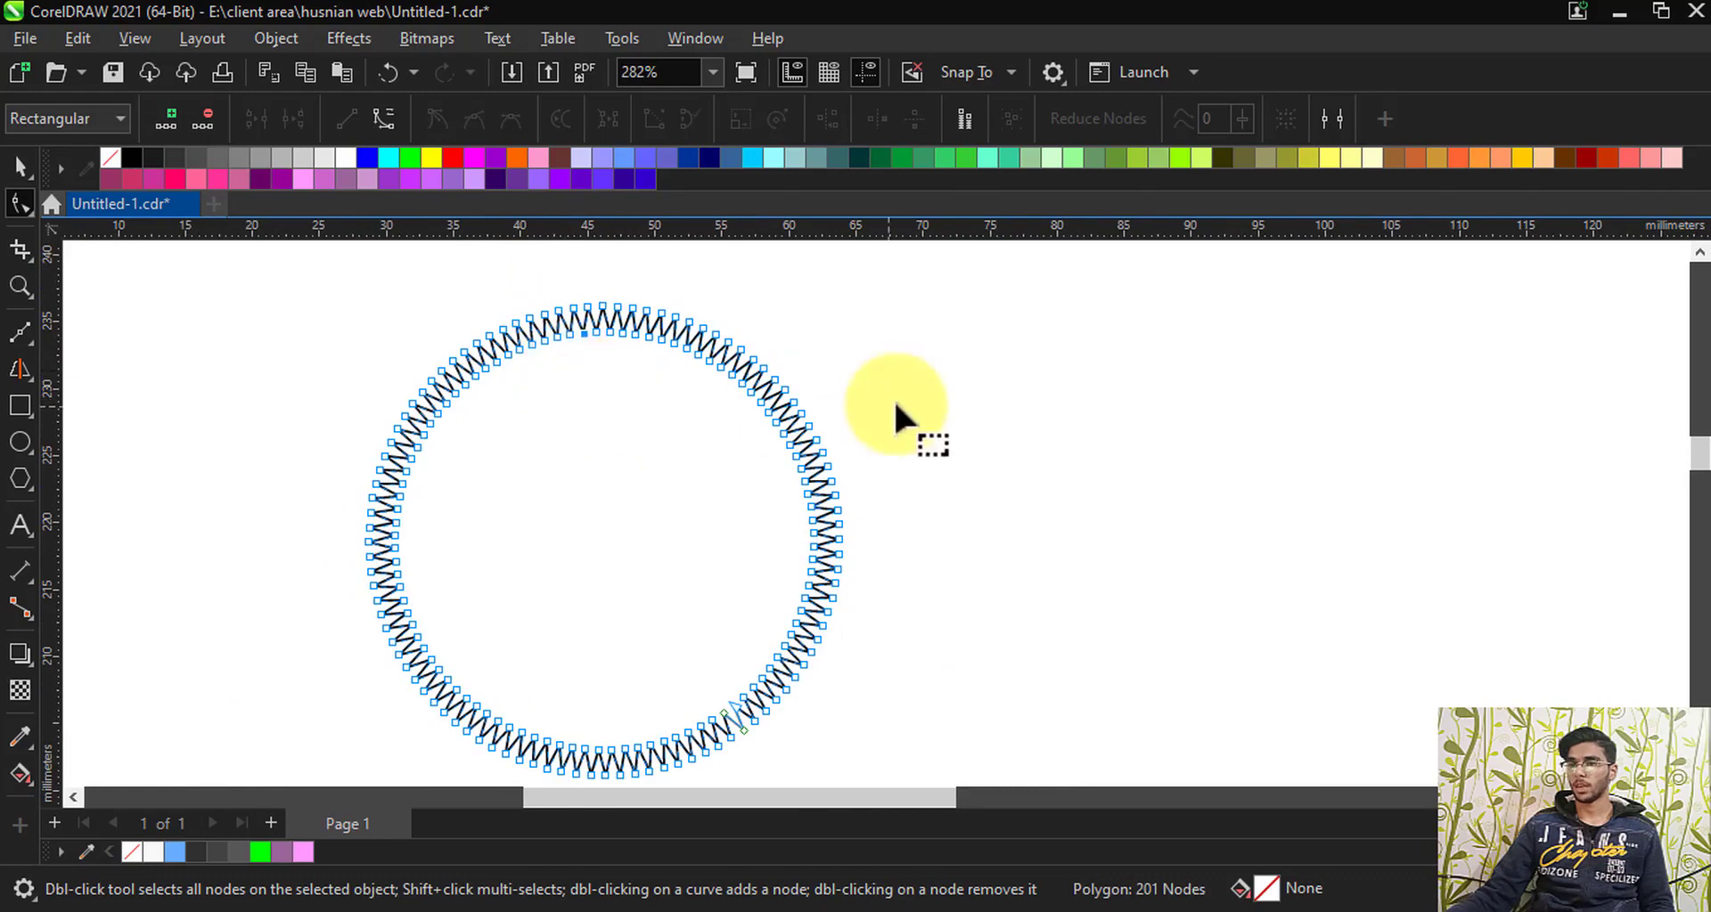
click(893, 399)
scroll(577, 367, down, 1)
scroll(578, 366, down, 1)
scroll(601, 399, up, 1)
click(602, 399)
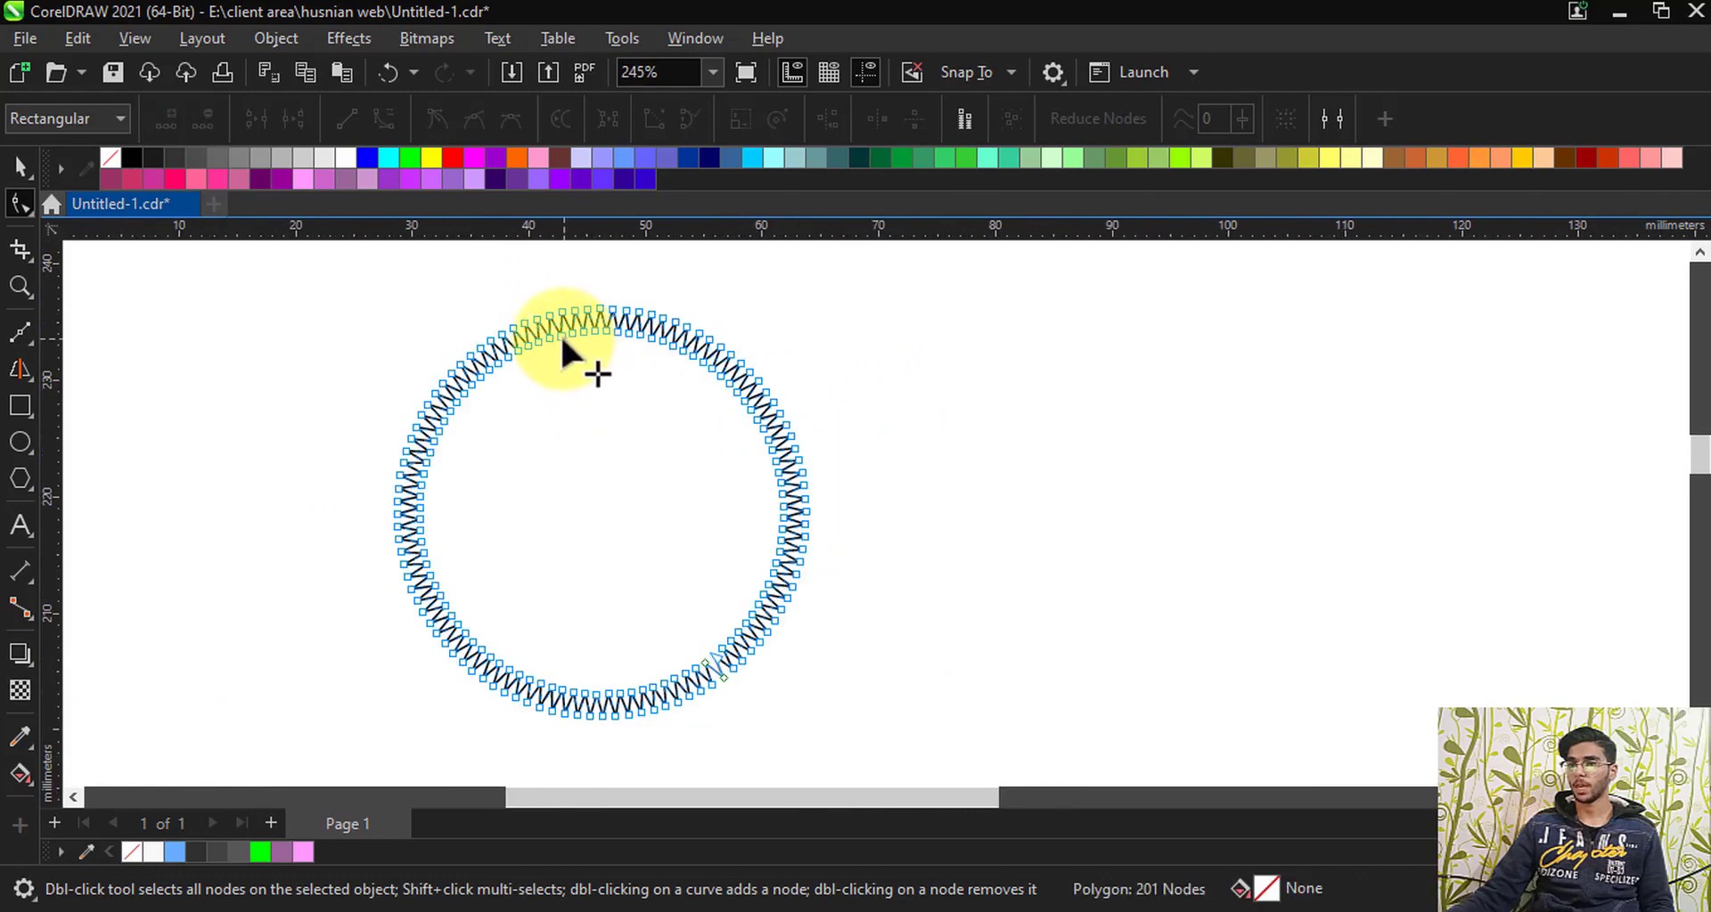
click(924, 497)
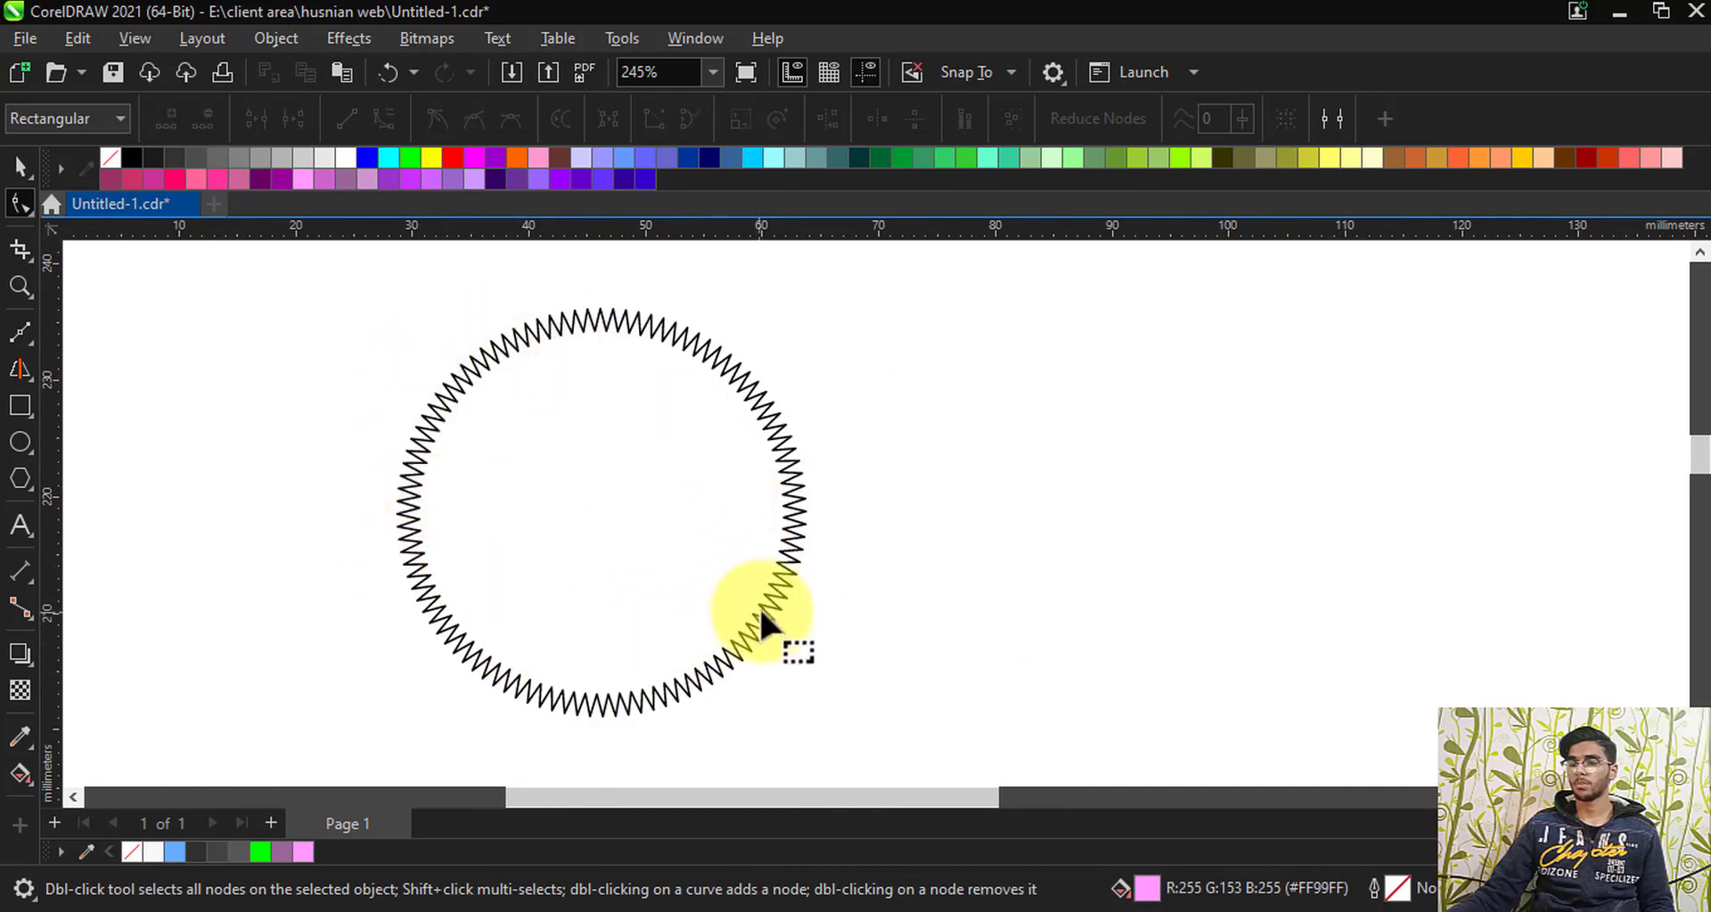
Step: Try stretching the zigzag into long spokes by moving an upper inner node close to the center, and undo it
click(725, 652)
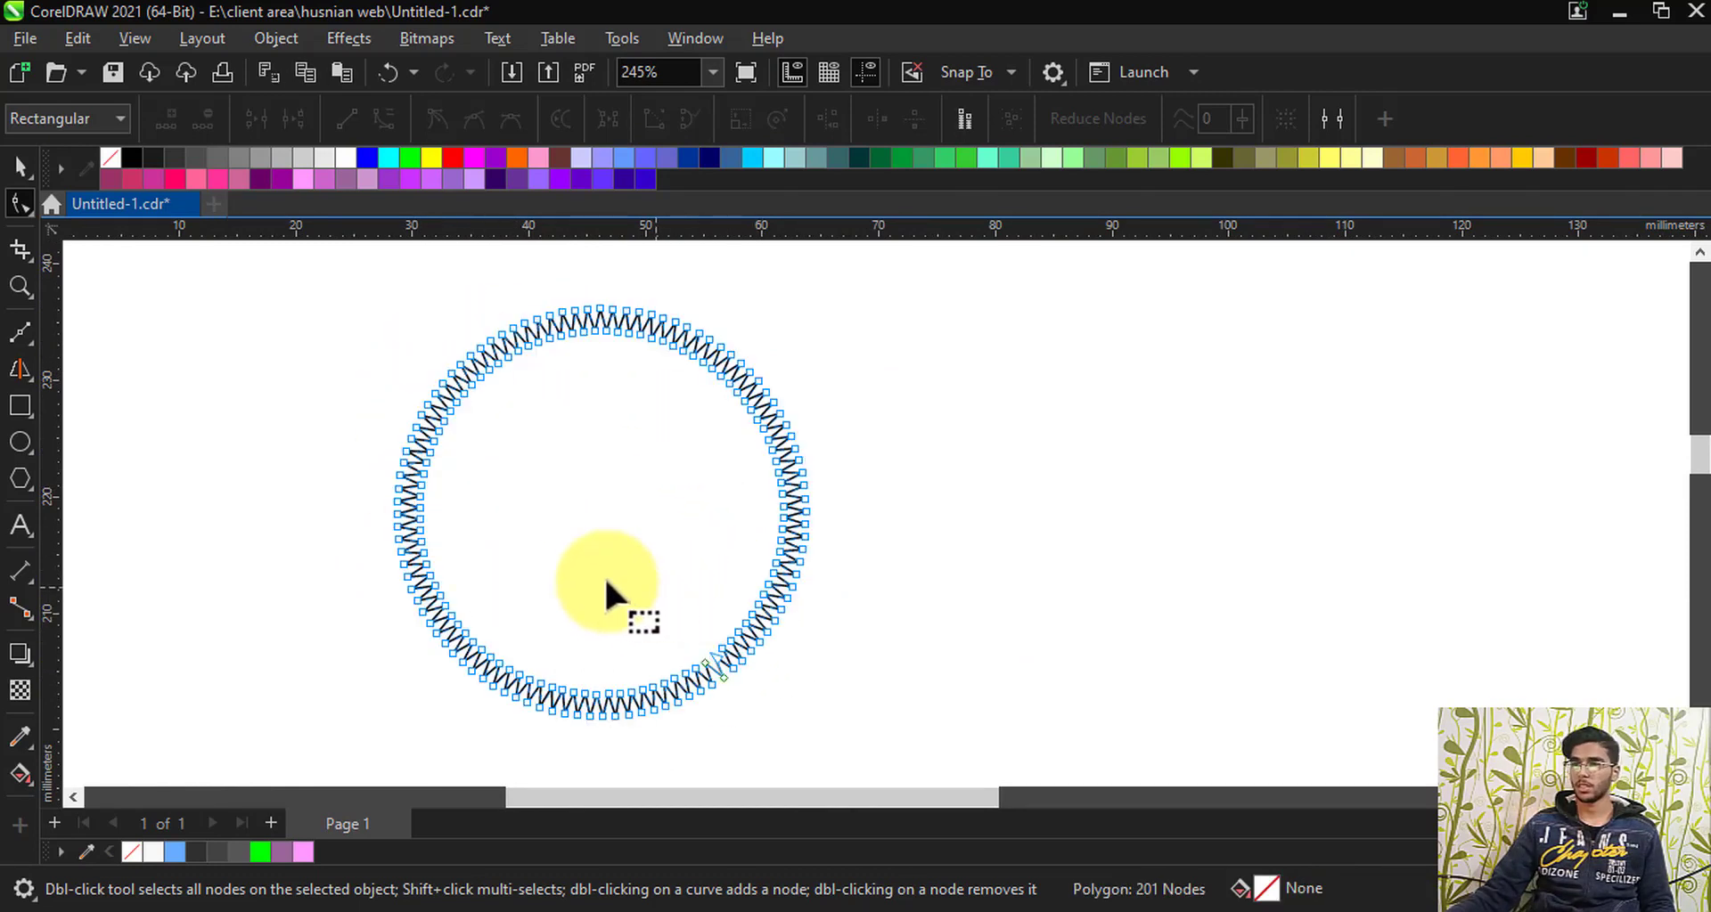
scroll(542, 555, up, 1)
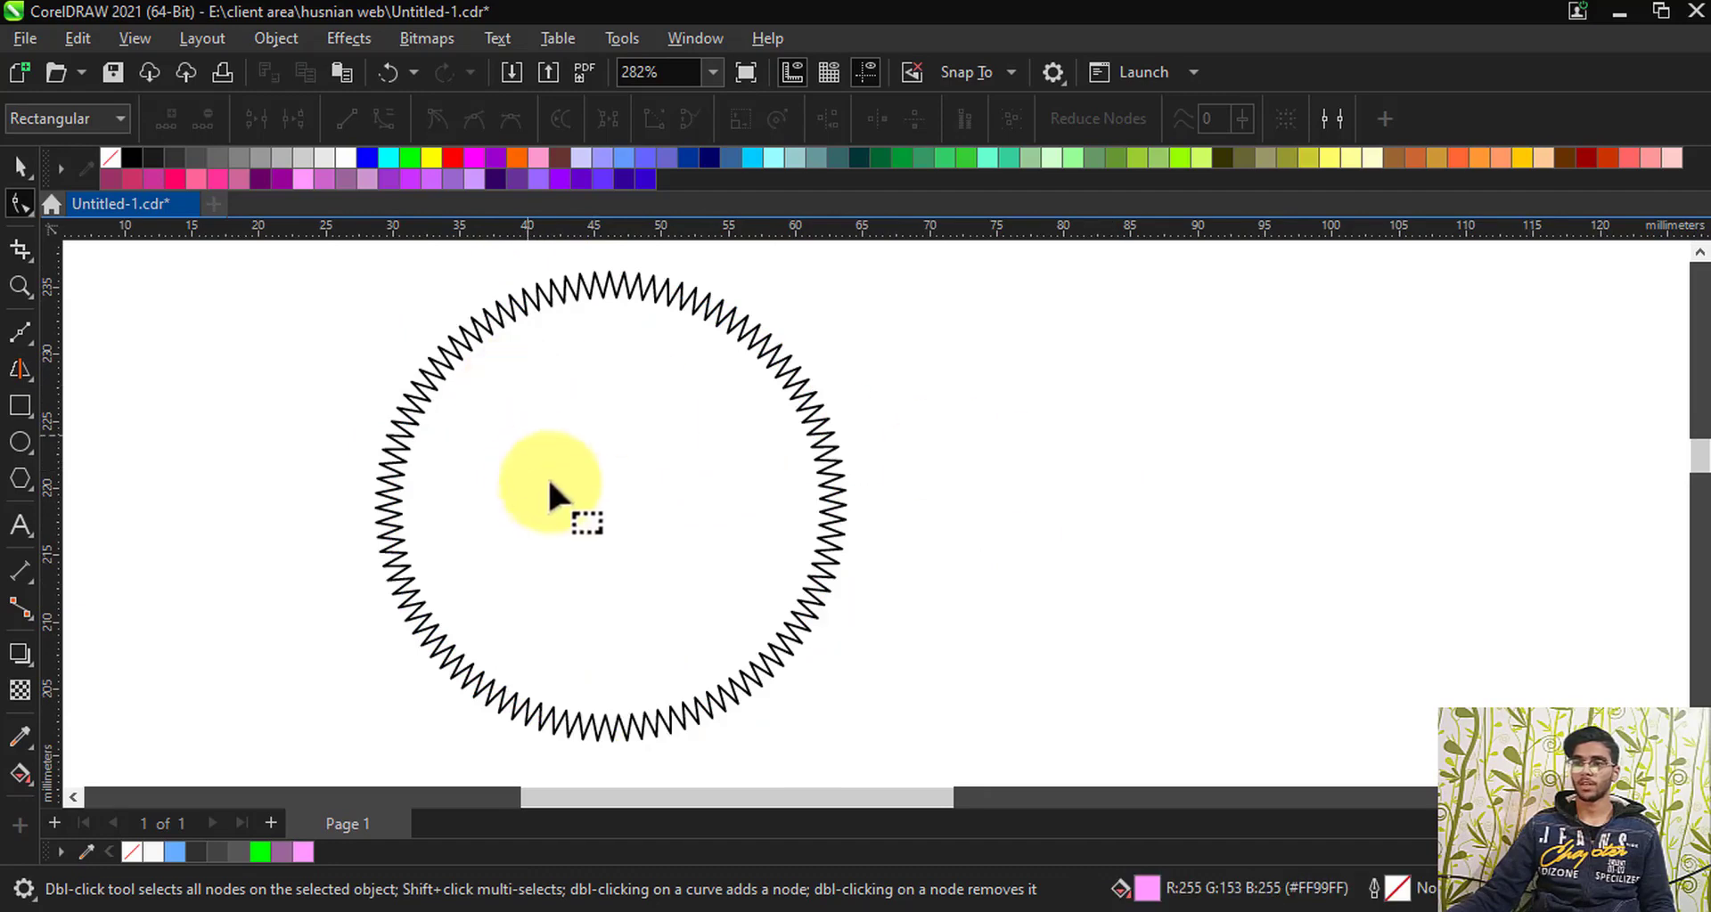
scroll(564, 303, down, 1)
scroll(585, 401, up, 1)
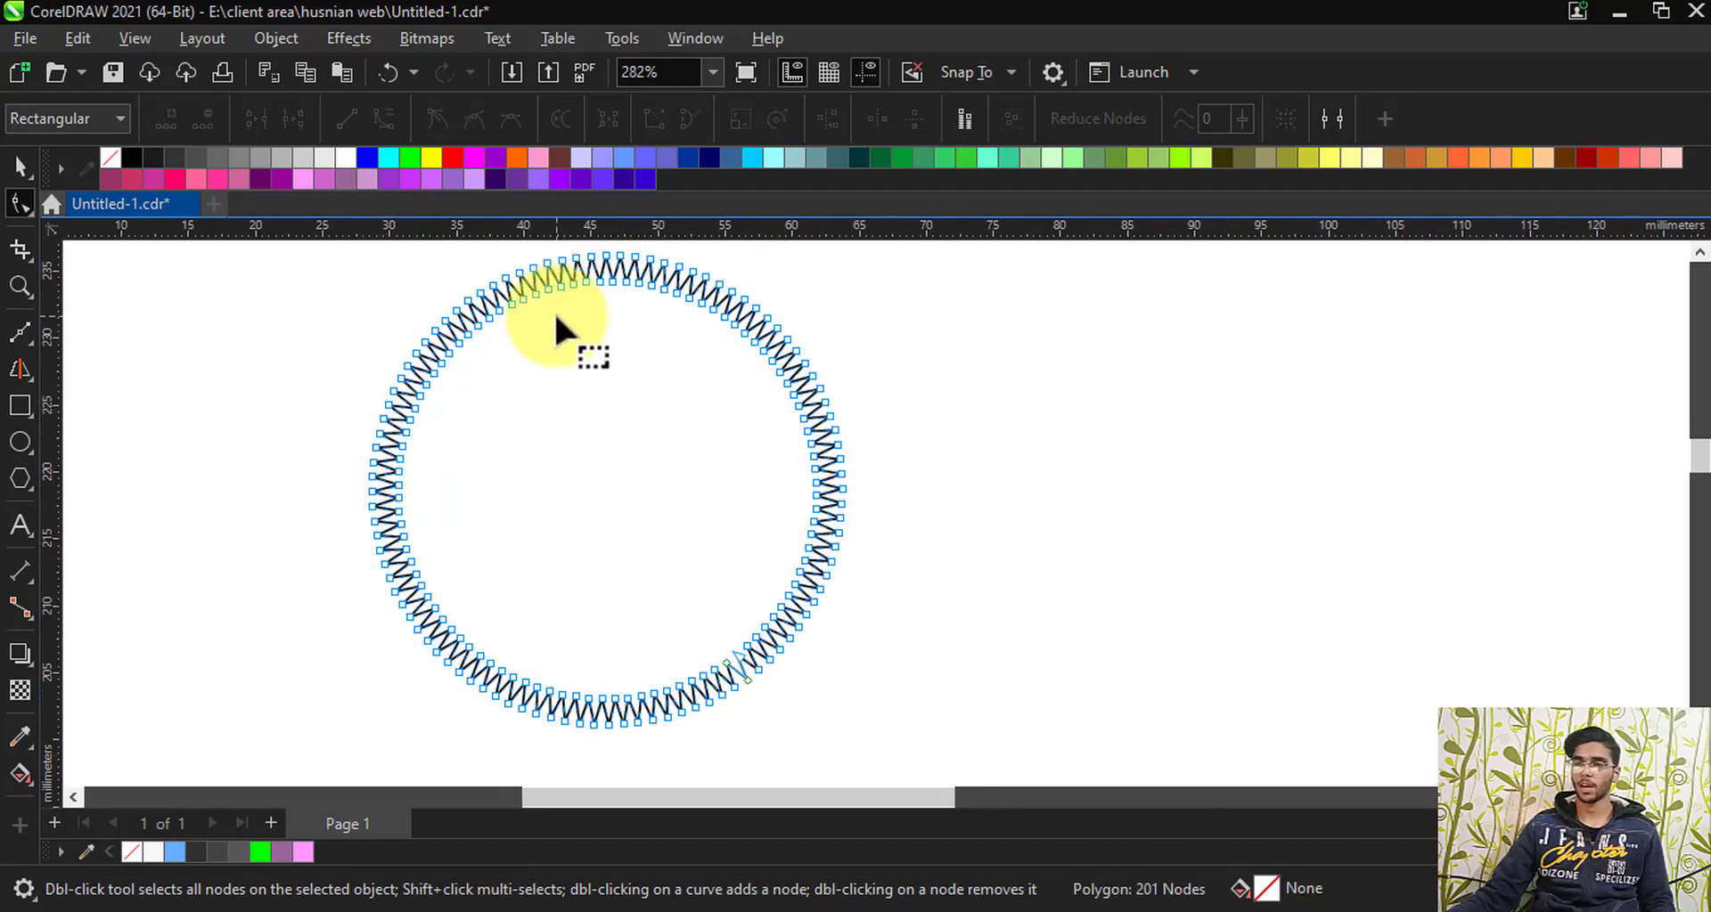
drag(554, 303, 598, 458)
click(946, 510)
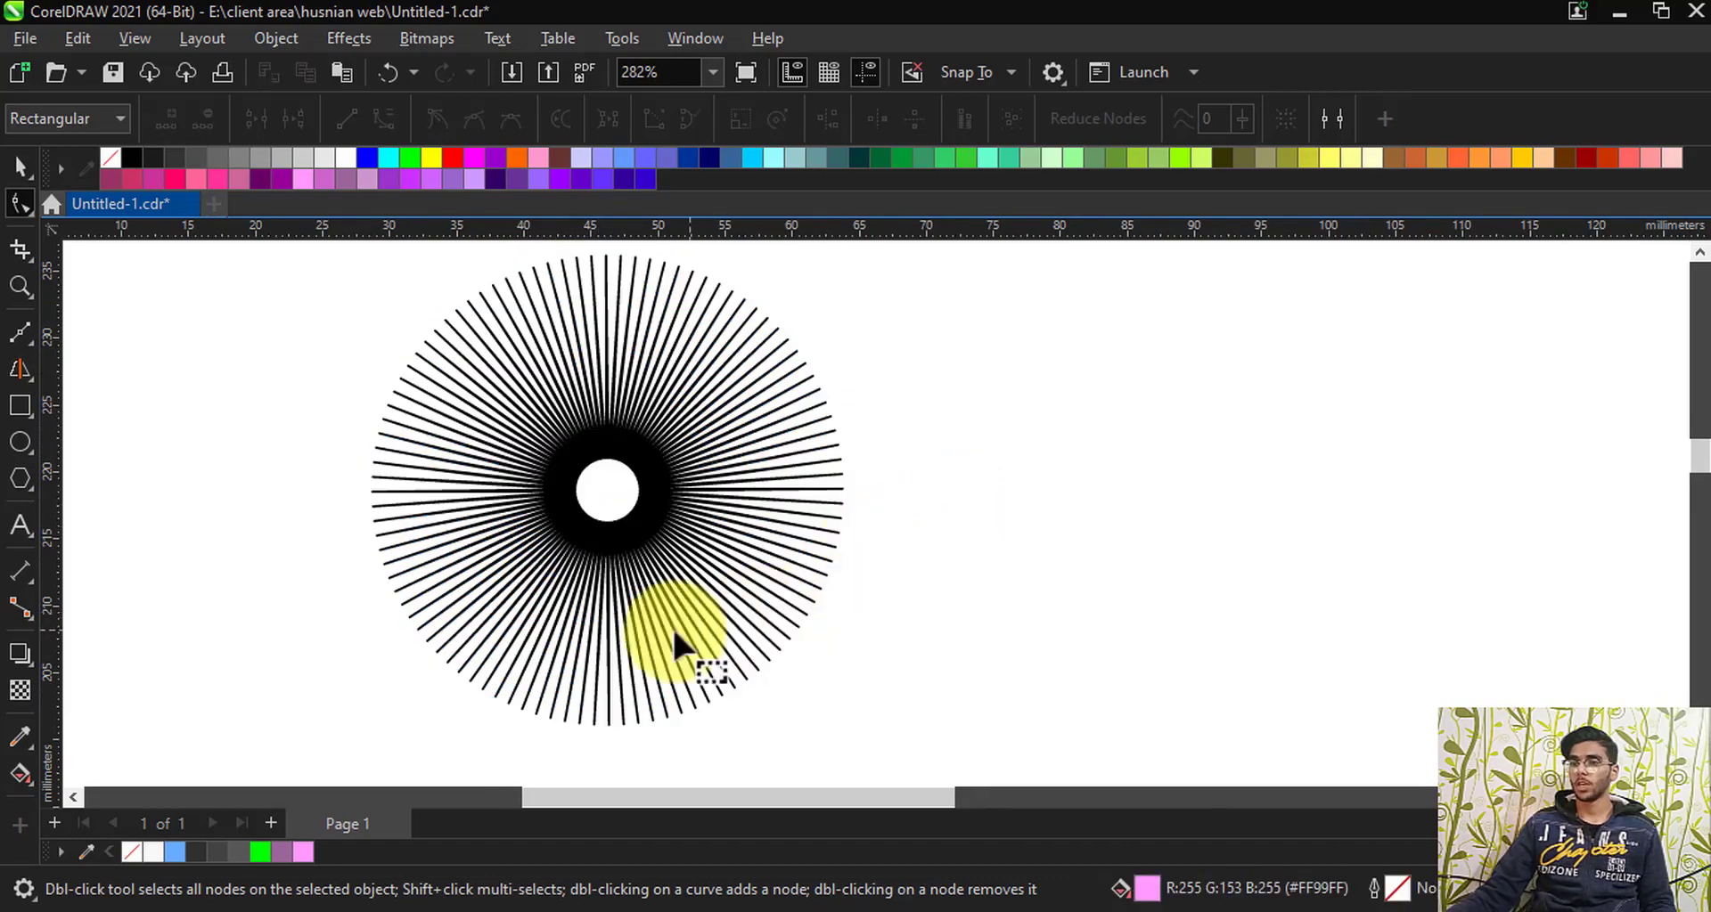
scroll(606, 388, up, 3)
scroll(615, 481, down, 4)
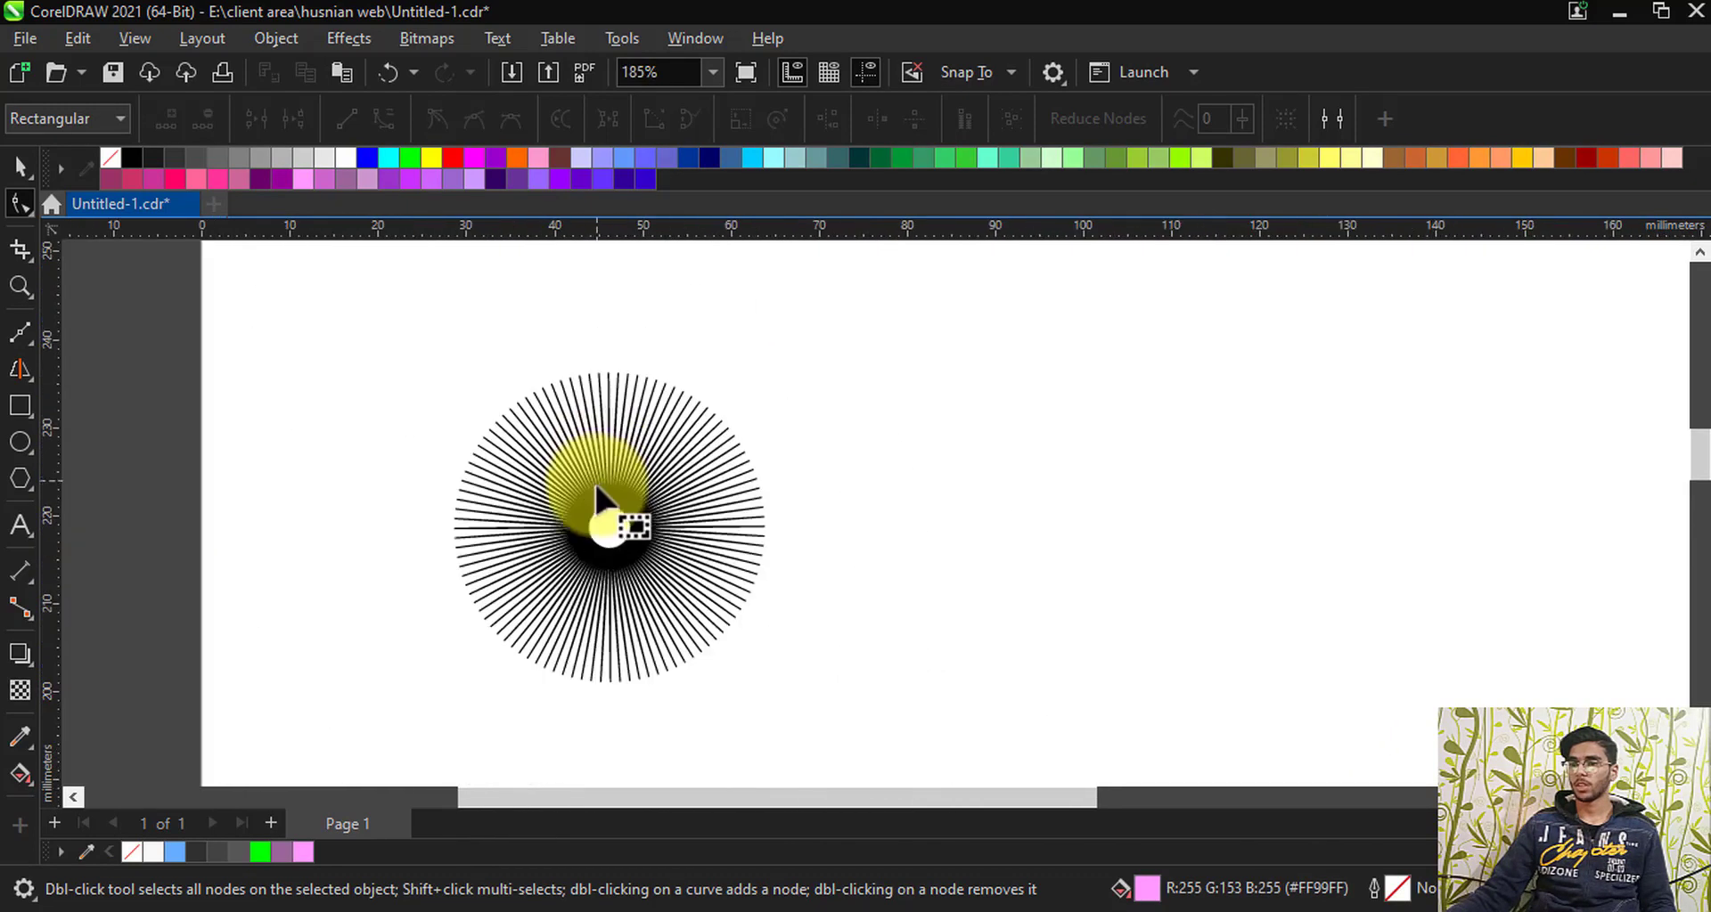
key(ctrl+z)
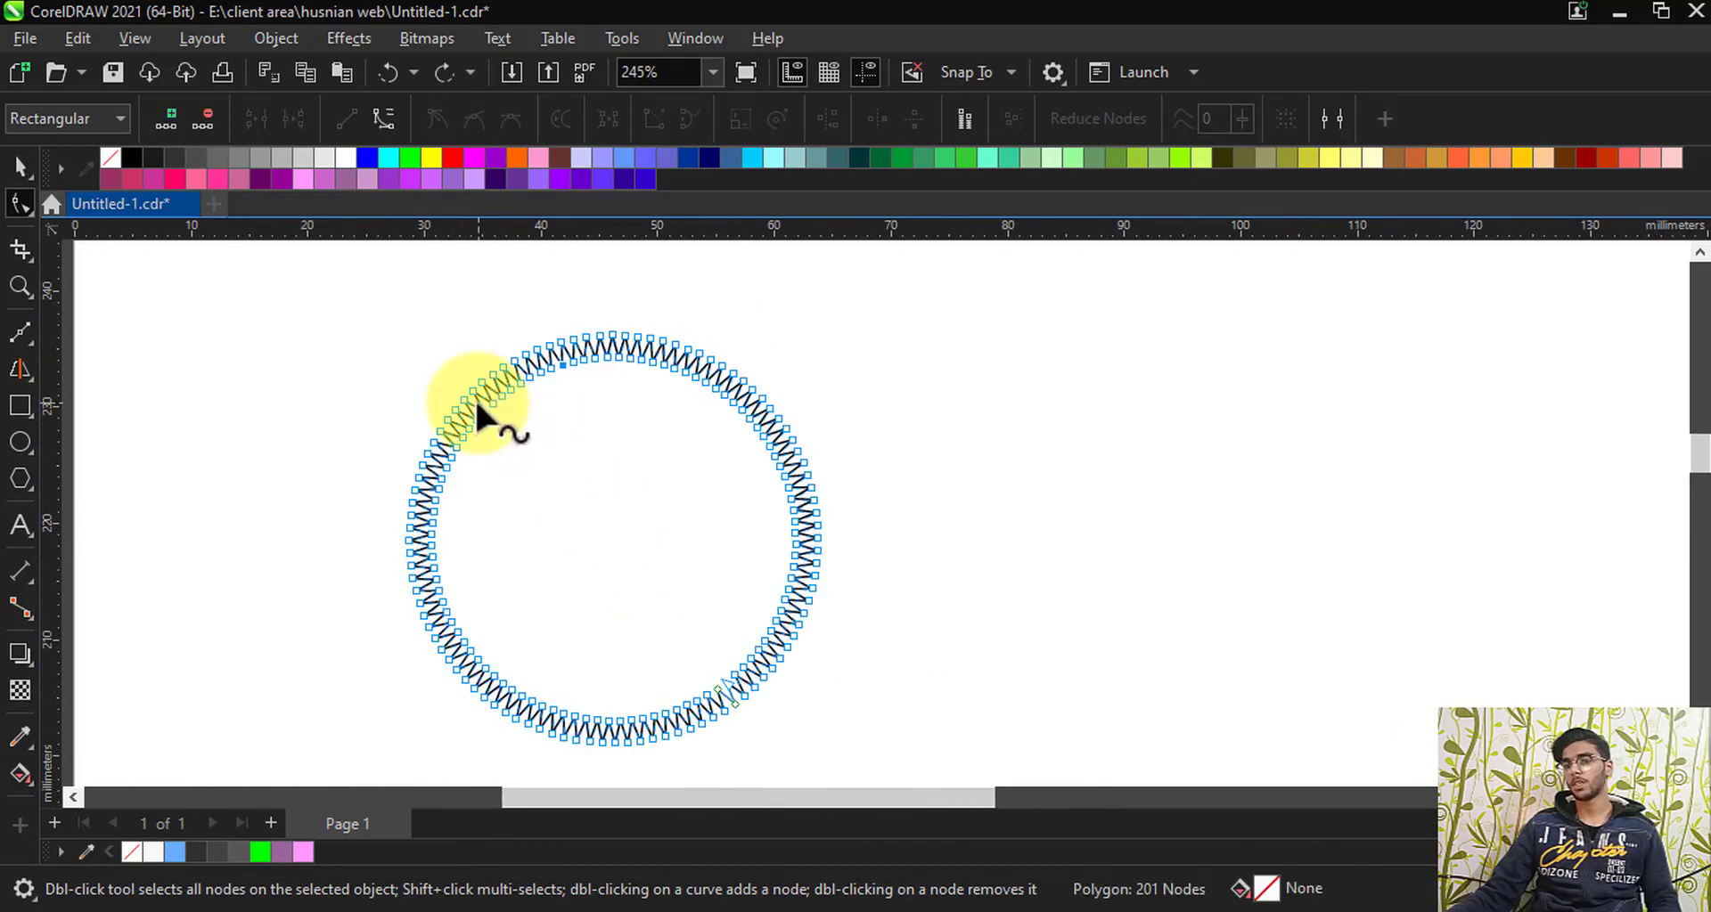
Step: Reshape the zigzag ring into a sunburst with an open center by moving an upper-left inner node partway toward the middle
scroll(474, 397, down, 1)
drag(503, 390, 557, 483)
click(791, 565)
scroll(422, 414, down, 1)
scroll(586, 439, up, 1)
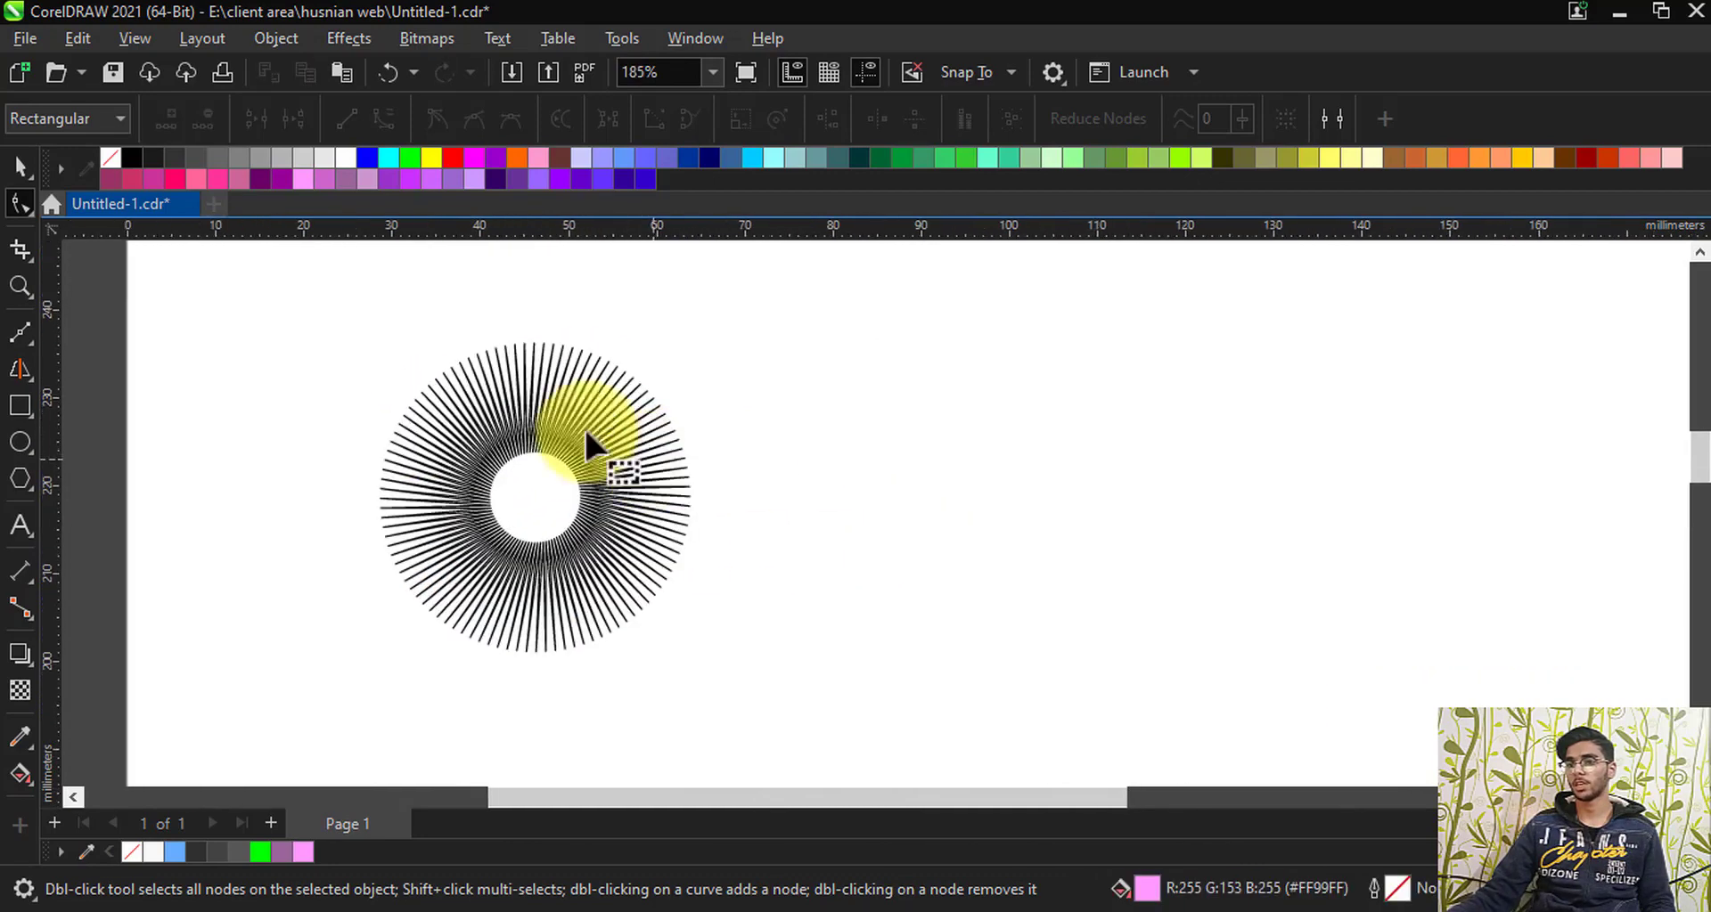
Step: Select the sunburst and fill it with cyan from the color palette
click(426, 428)
click(19, 161)
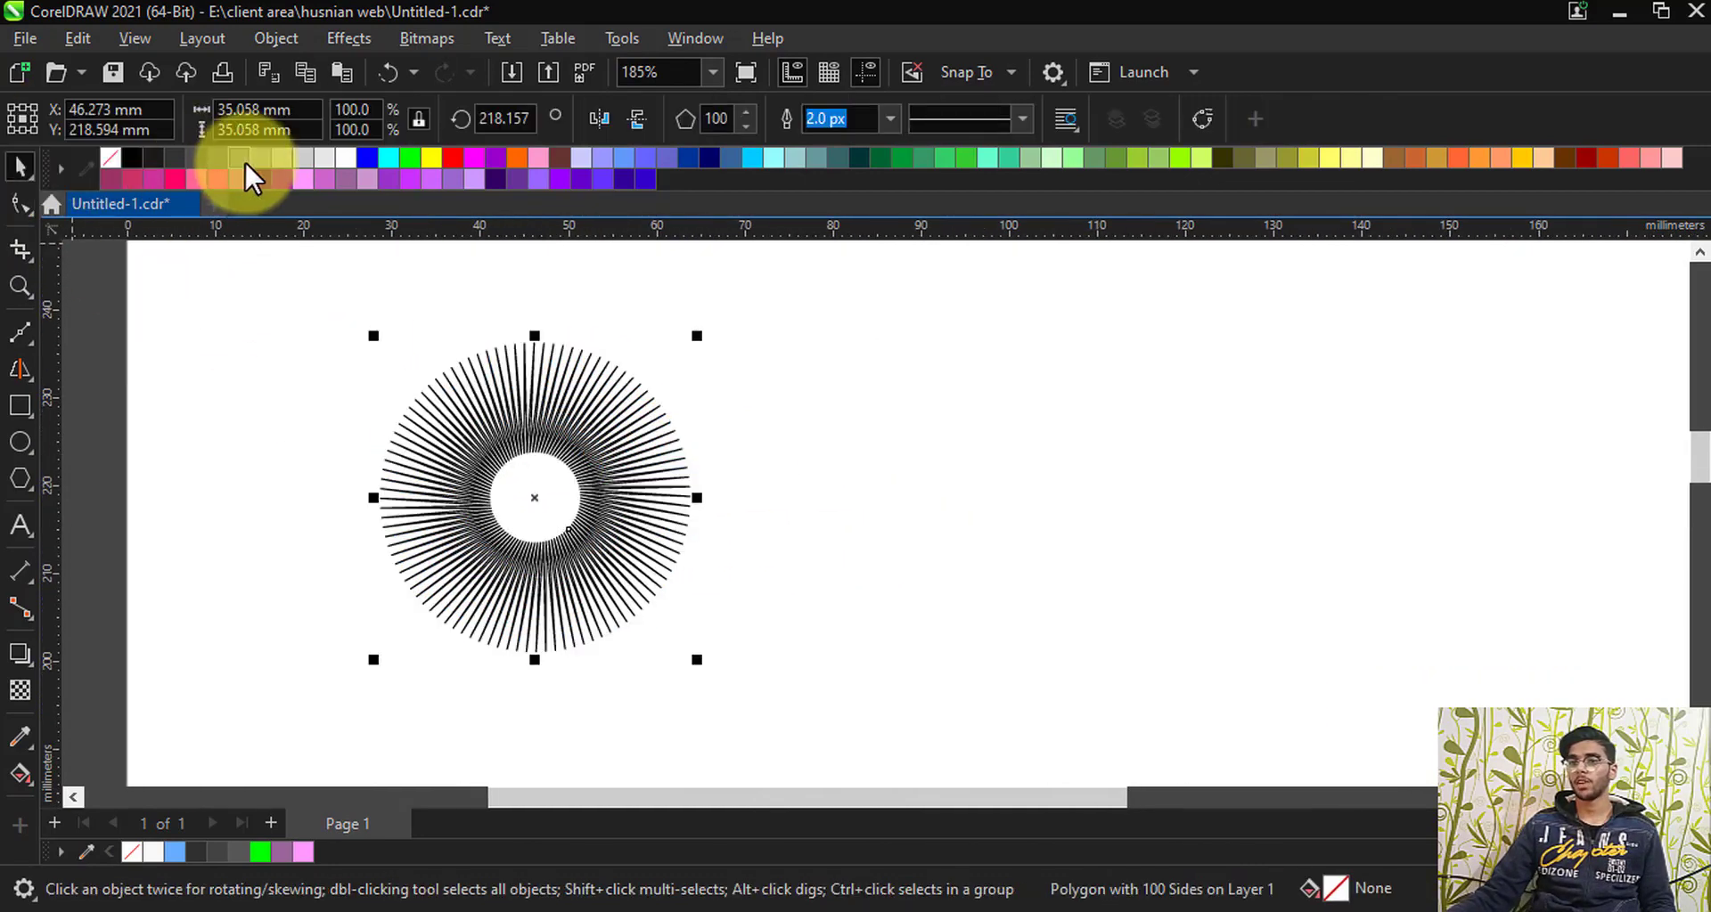
click(259, 161)
click(385, 161)
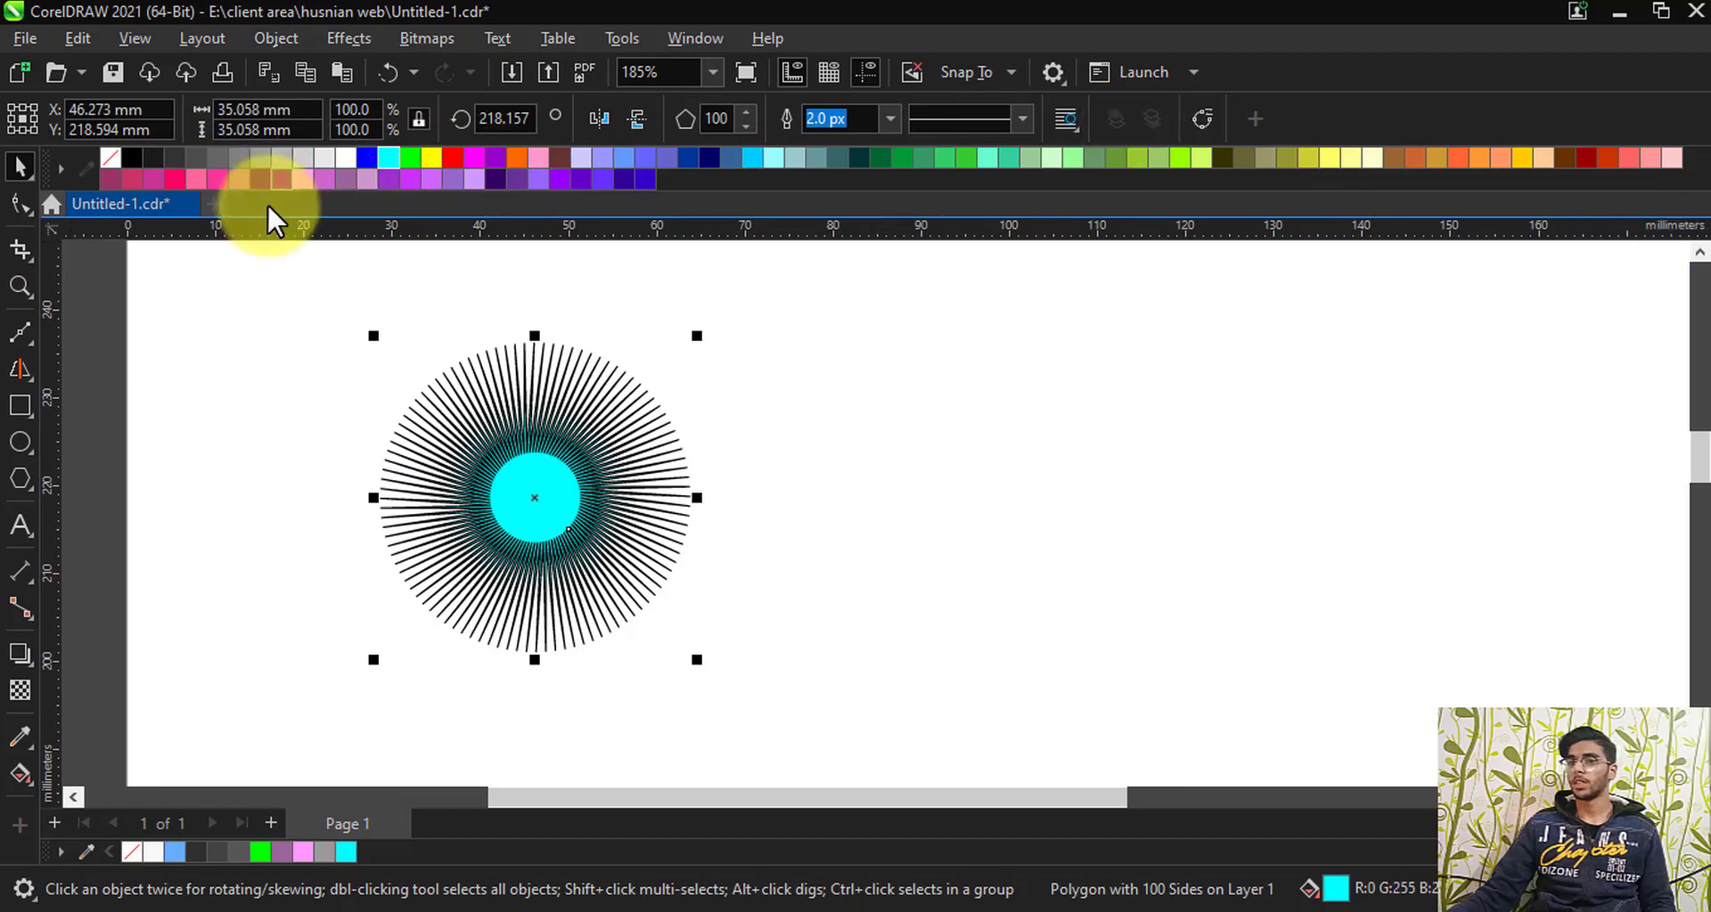
Step: Remove the outline from the cyan sunburst and deselect it
right_click(104, 146)
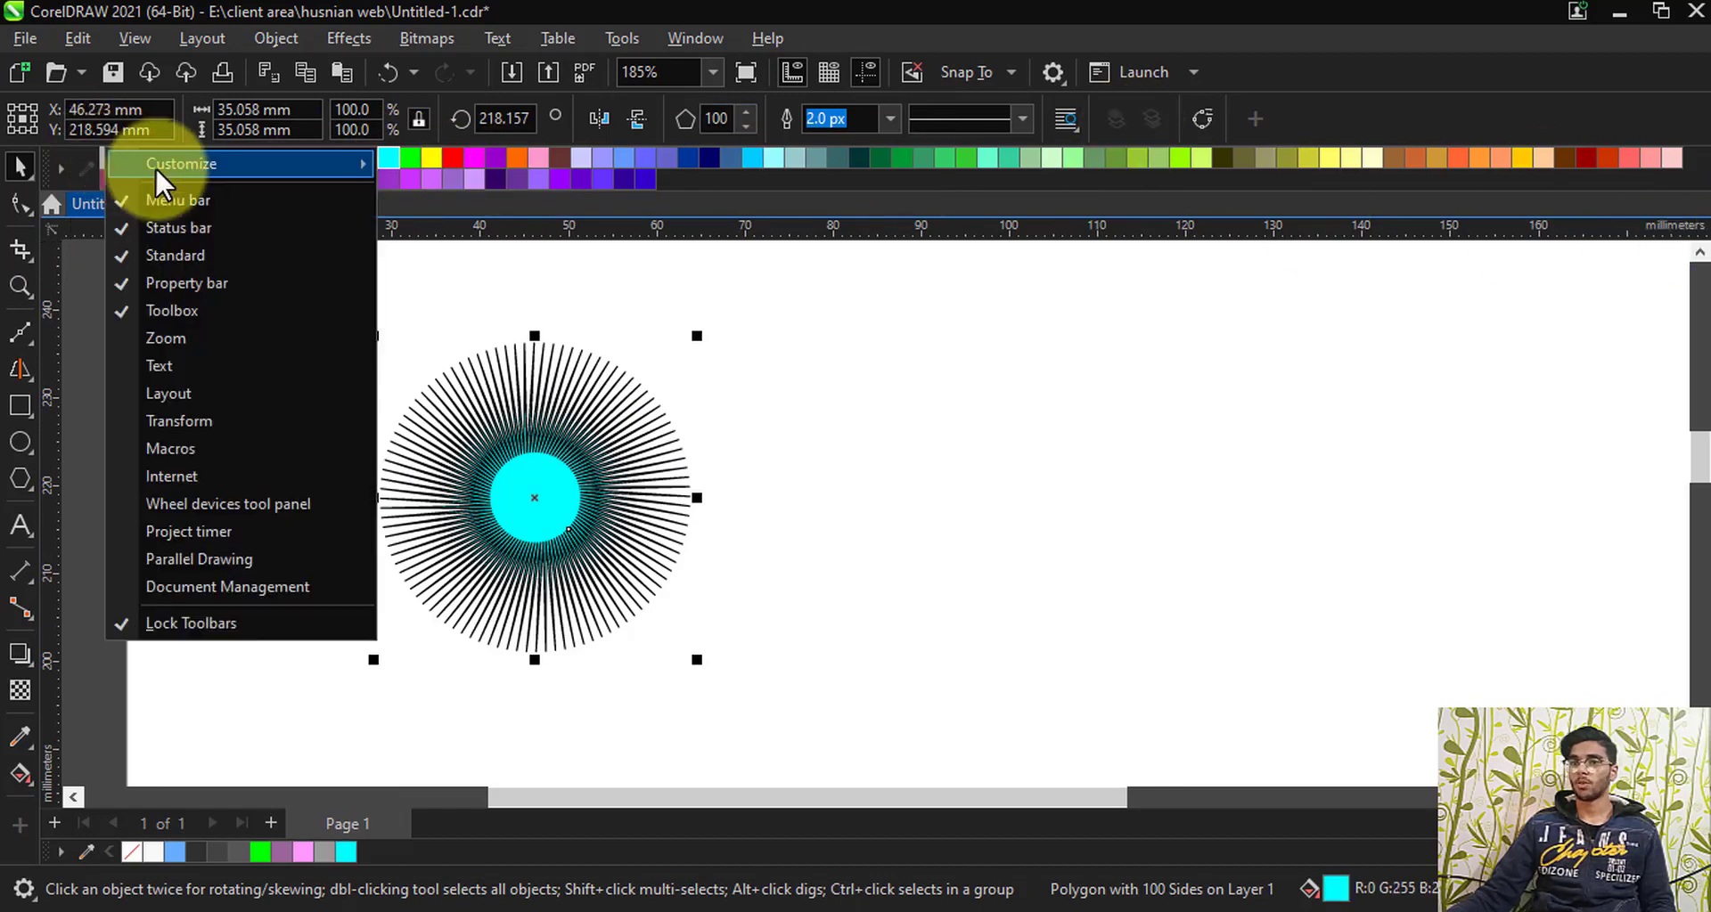
click(510, 280)
click(552, 412)
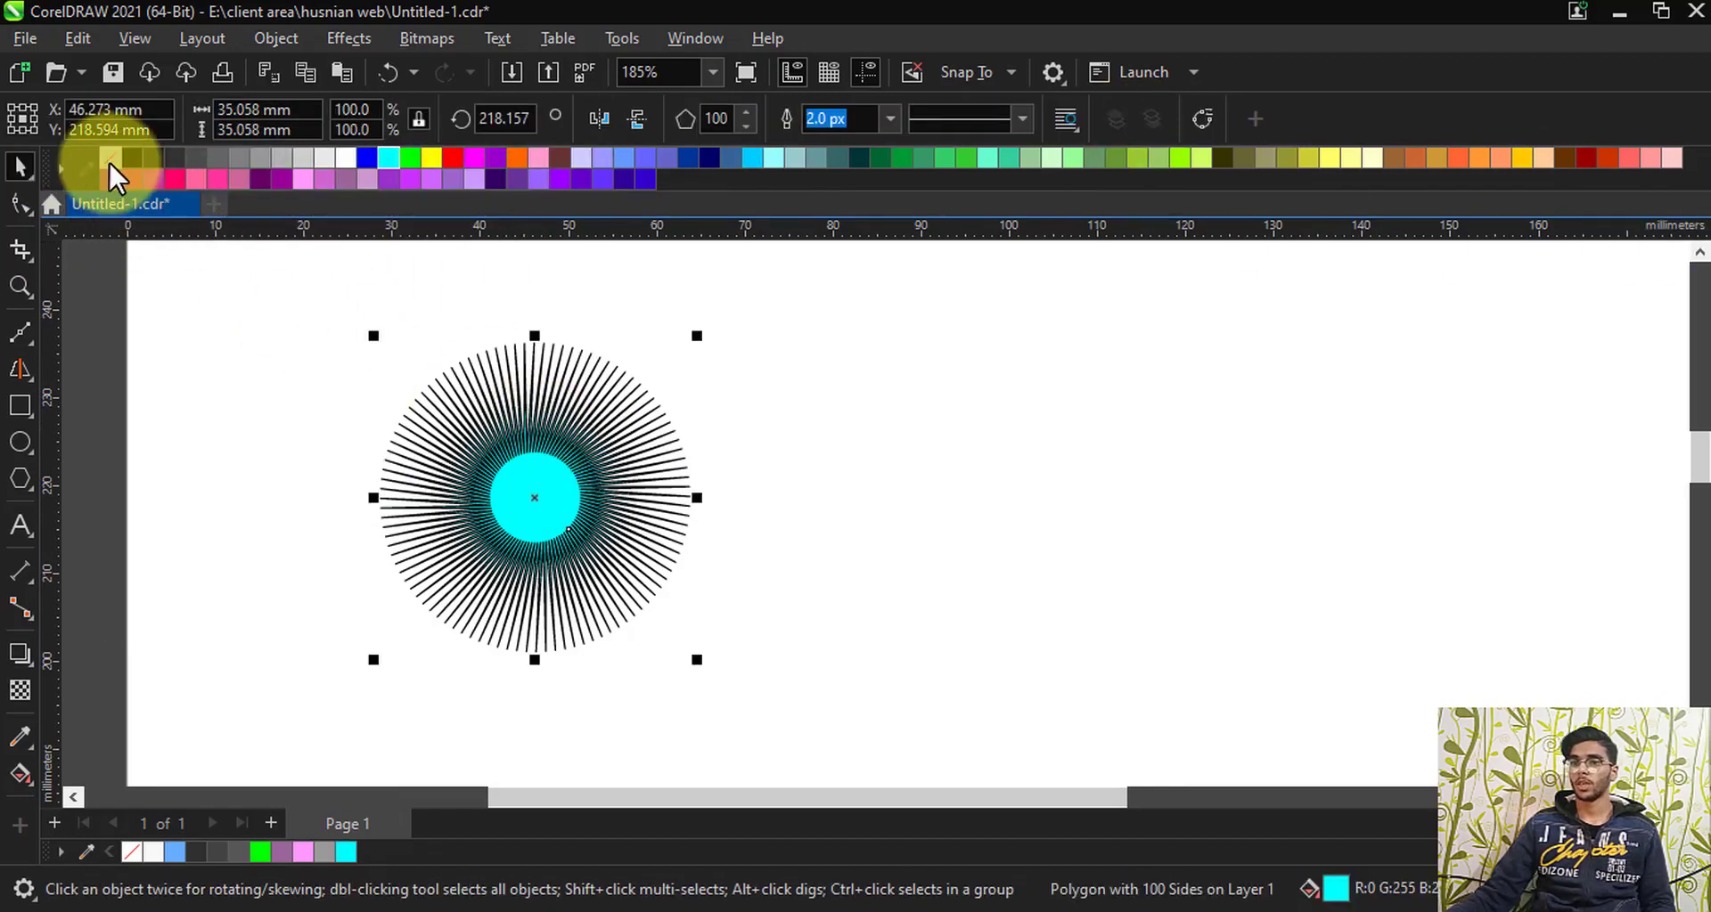
right_click(109, 163)
click(171, 179)
Step: Examine the outline-free cyan sunburst's solid center and tapering rays at different magnifications
scroll(526, 506, up, 3)
scroll(528, 500, down, 1)
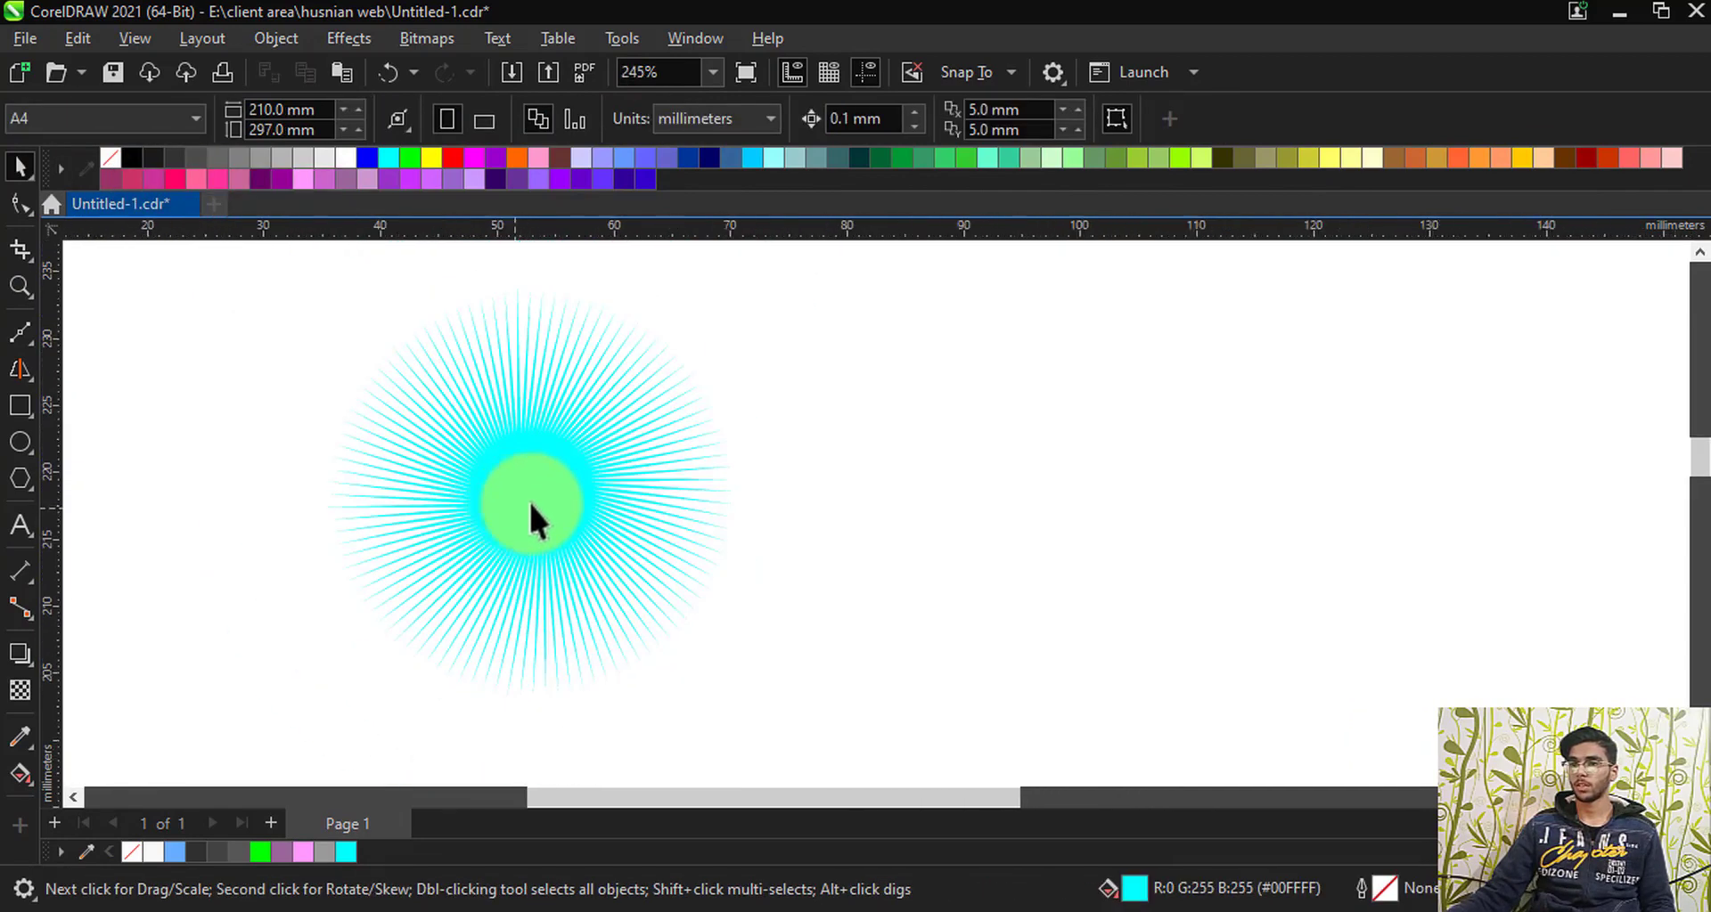
scroll(584, 464, up, 2)
scroll(535, 476, down, 3)
scroll(363, 393, up, 1)
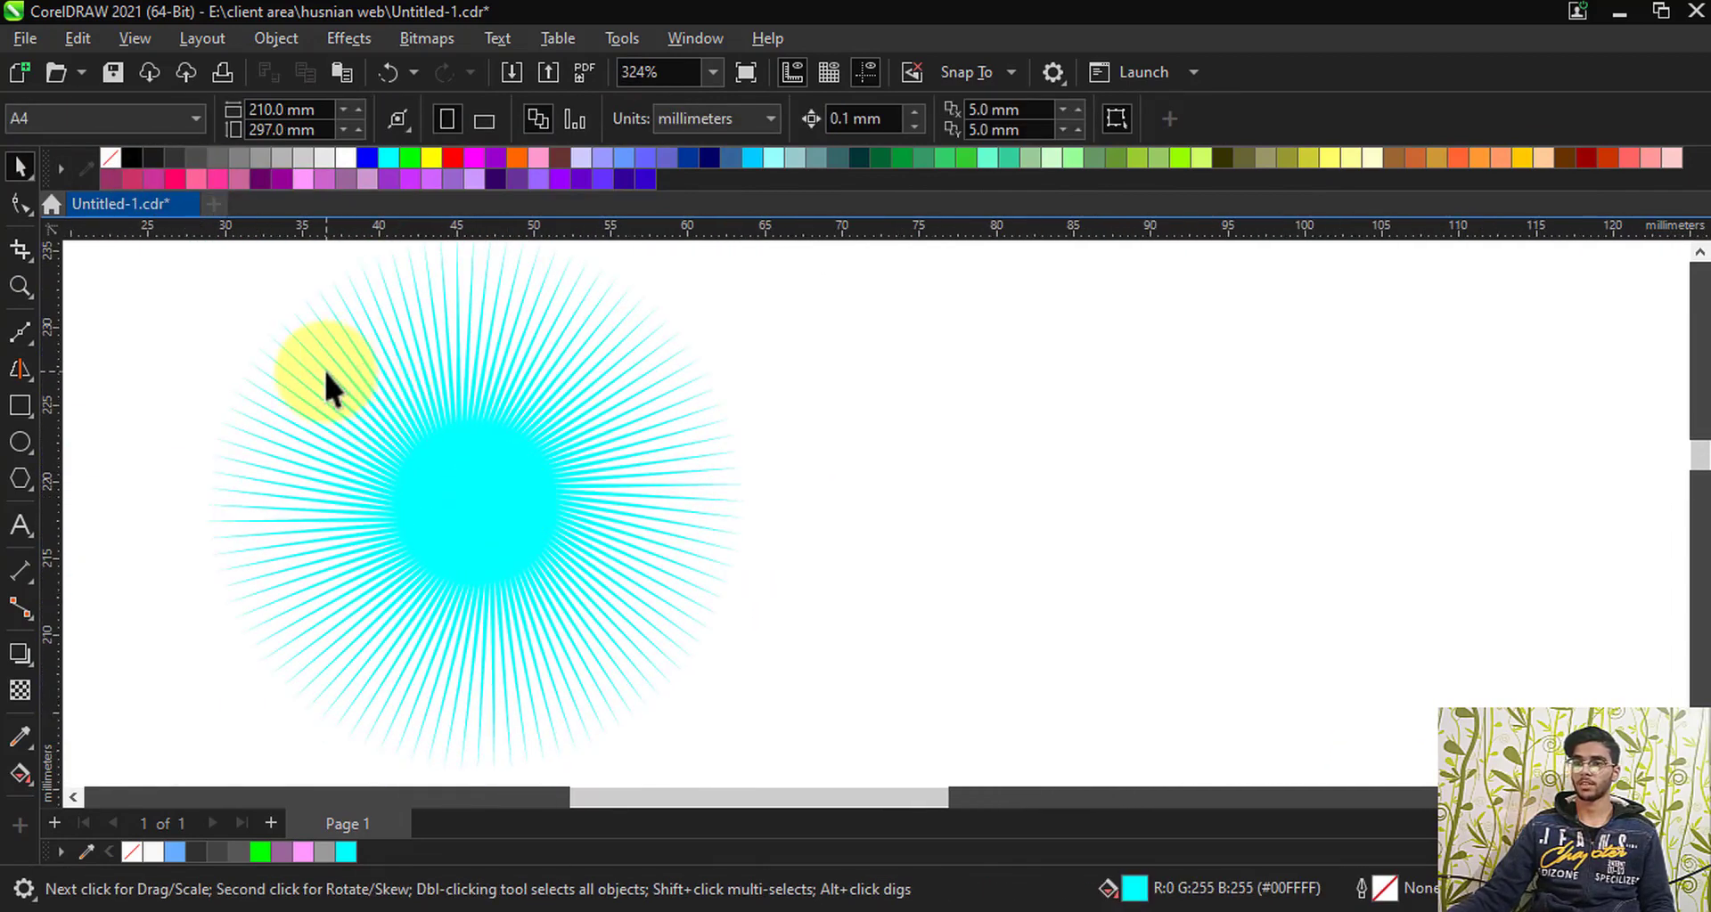
scroll(508, 522, up, 1)
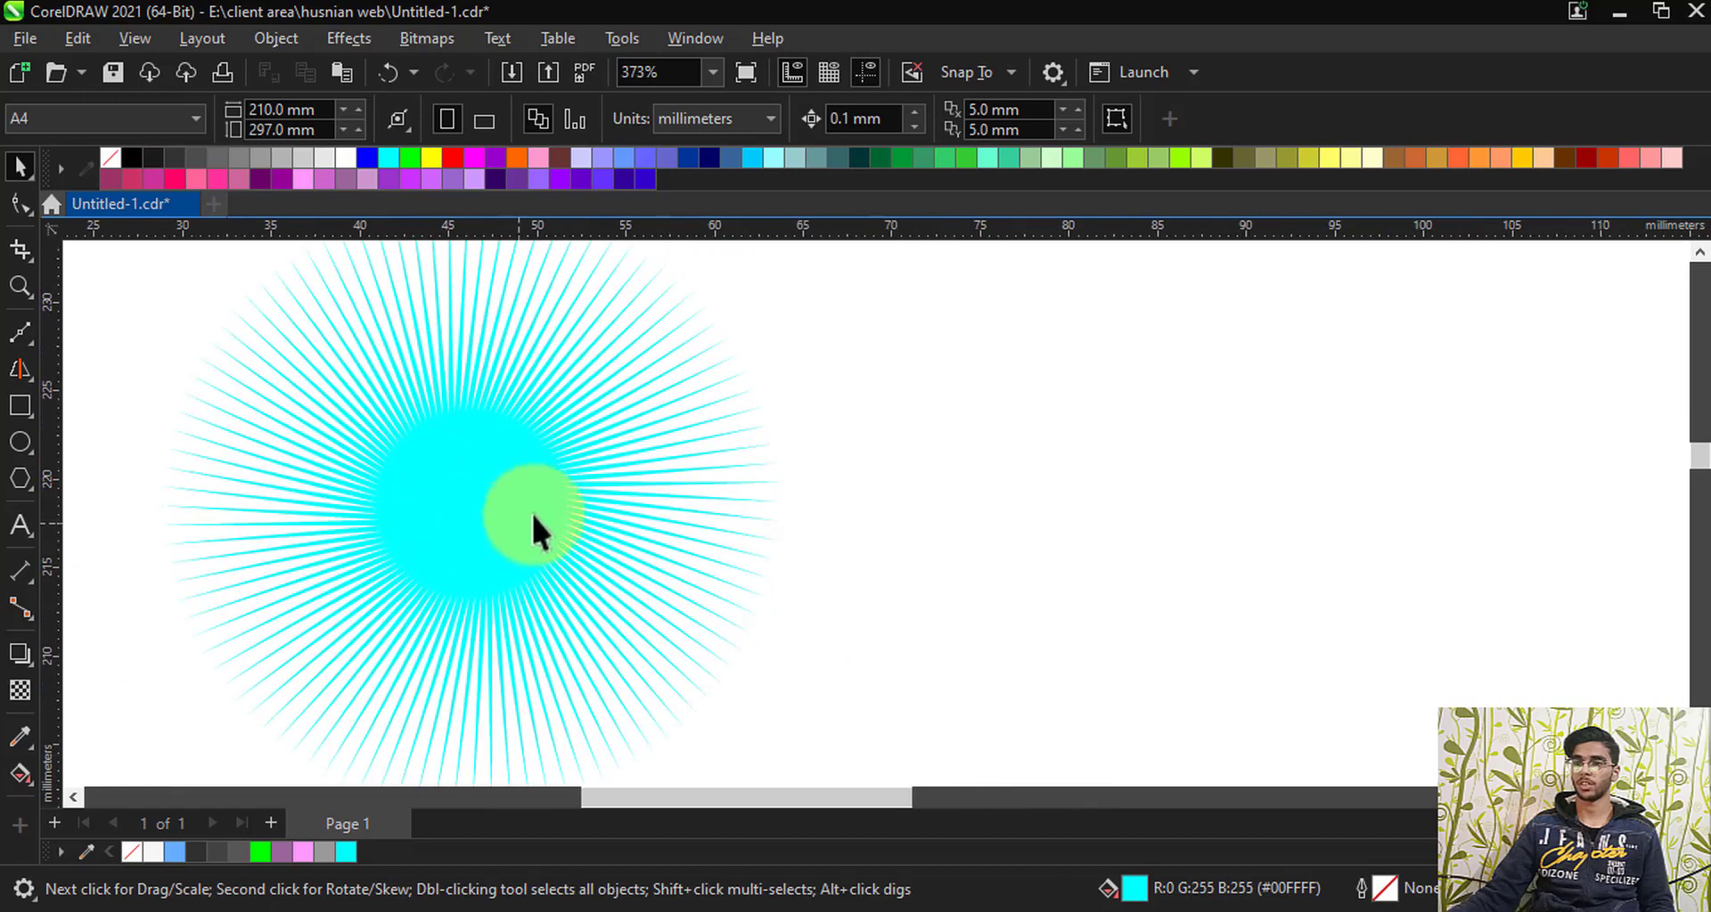
scroll(329, 446, down, 2)
scroll(334, 429, up, 1)
scroll(383, 472, down, 2)
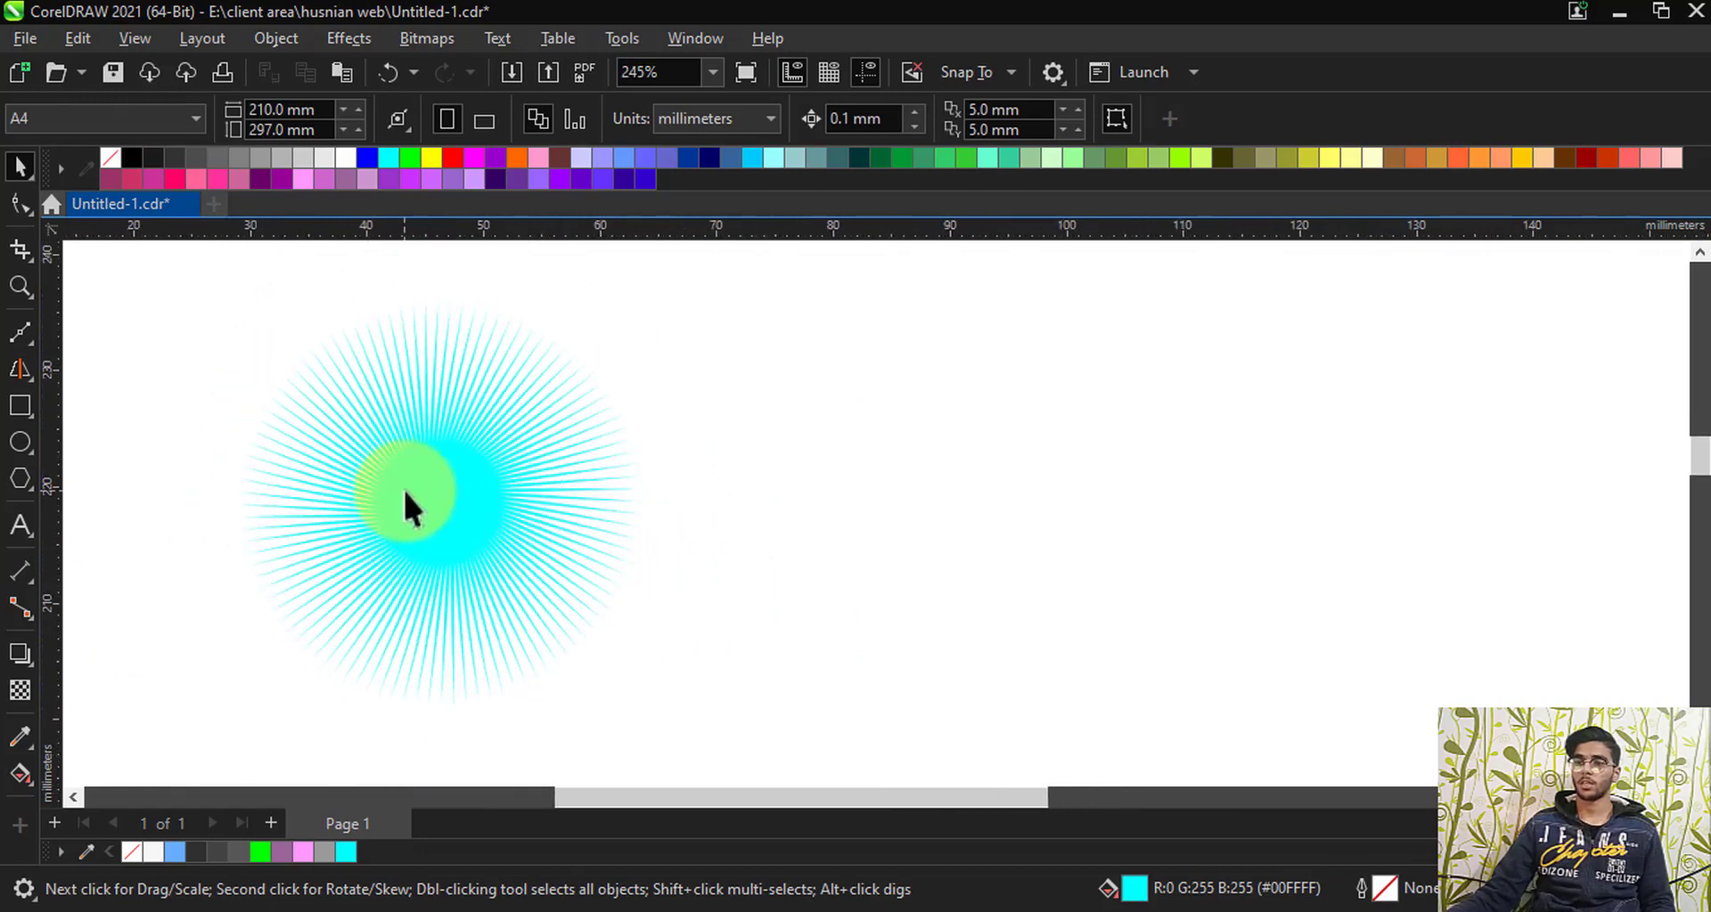
Step: Undo the outline removal on the cyan sunburst and deselect it
scroll(446, 490, up, 1)
click(446, 489)
scroll(424, 481, up, 3)
scroll(424, 484, down, 3)
scroll(418, 462, up, 1)
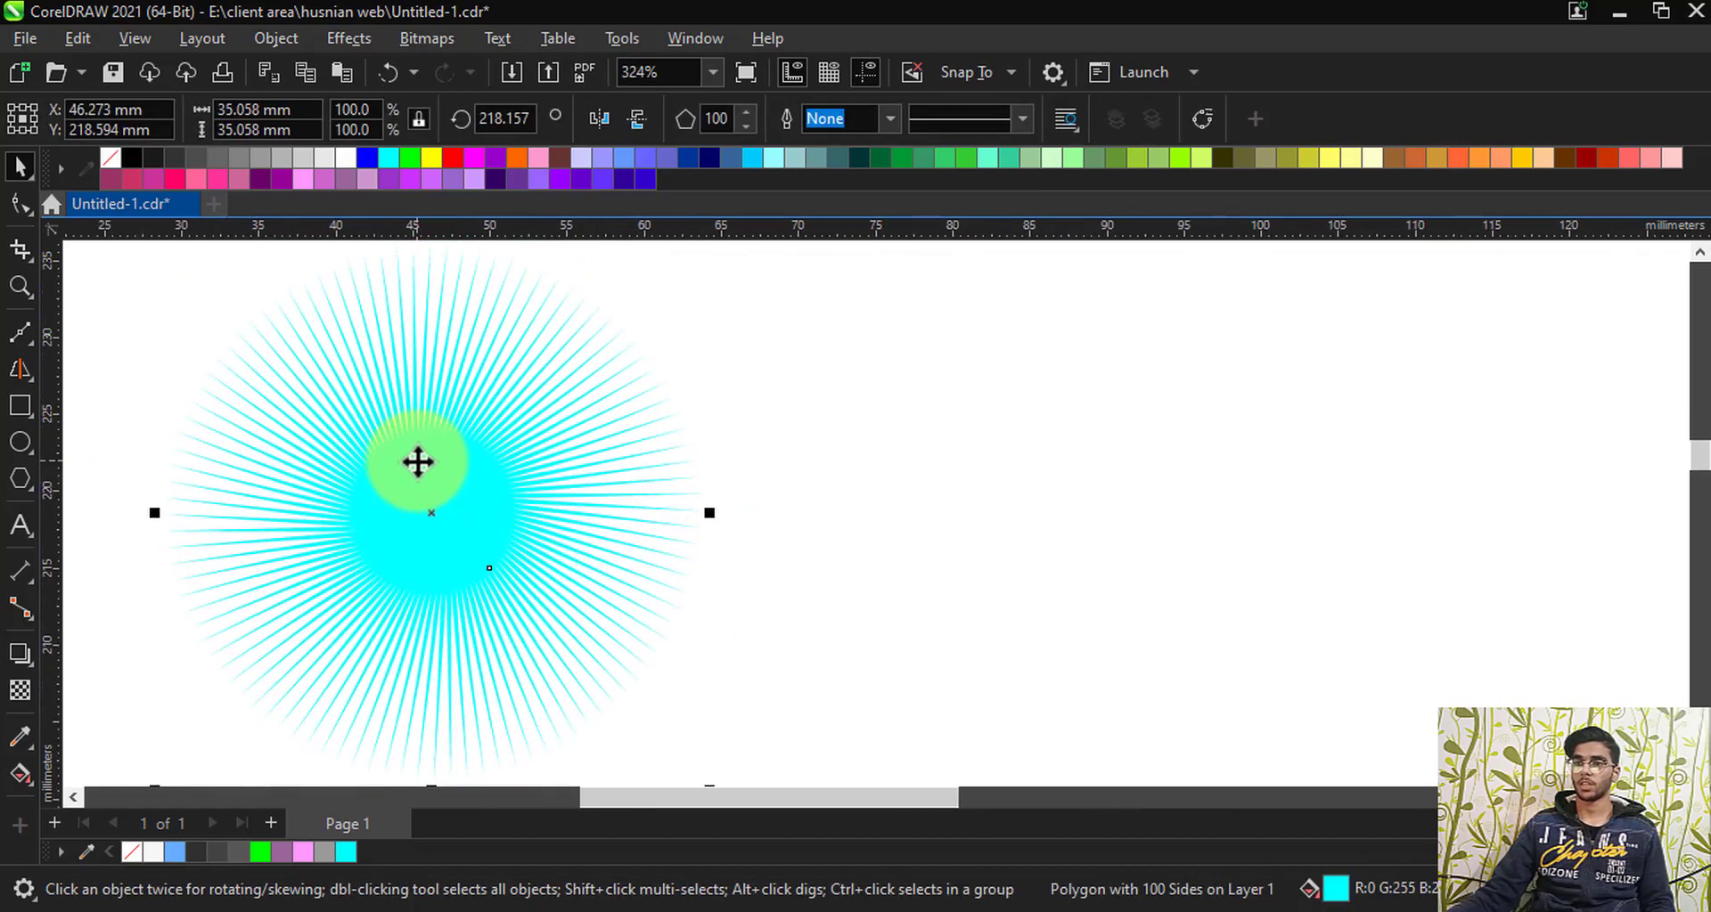
key(ctrl+z)
click(784, 548)
Step: Move the outlined cyan sunburst toward the page's right side, centered at about X 136 mm, Y 228 mm
scroll(411, 440, down, 4)
drag(411, 440, 1195, 359)
scroll(688, 522, down, 3)
scroll(668, 535, up, 1)
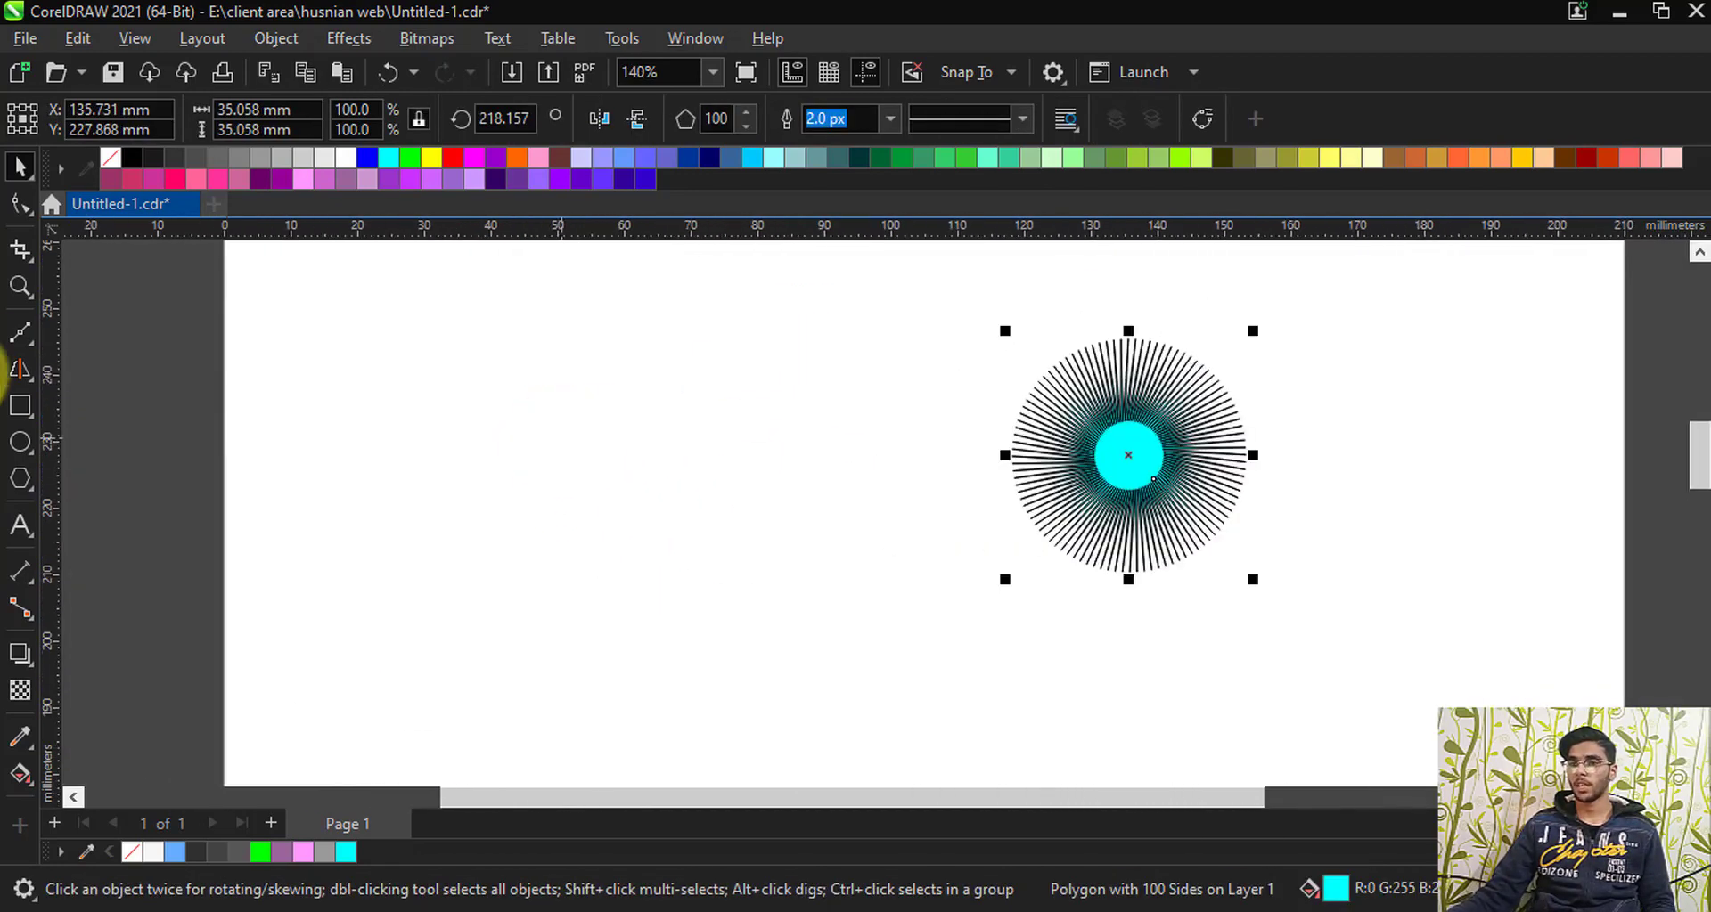
Step: Draw a pentagon about 38.6 by 36.7 mm in the empty area left of the cyan sunburst
click(19, 479)
drag(566, 479, 695, 600)
scroll(598, 479, up, 1)
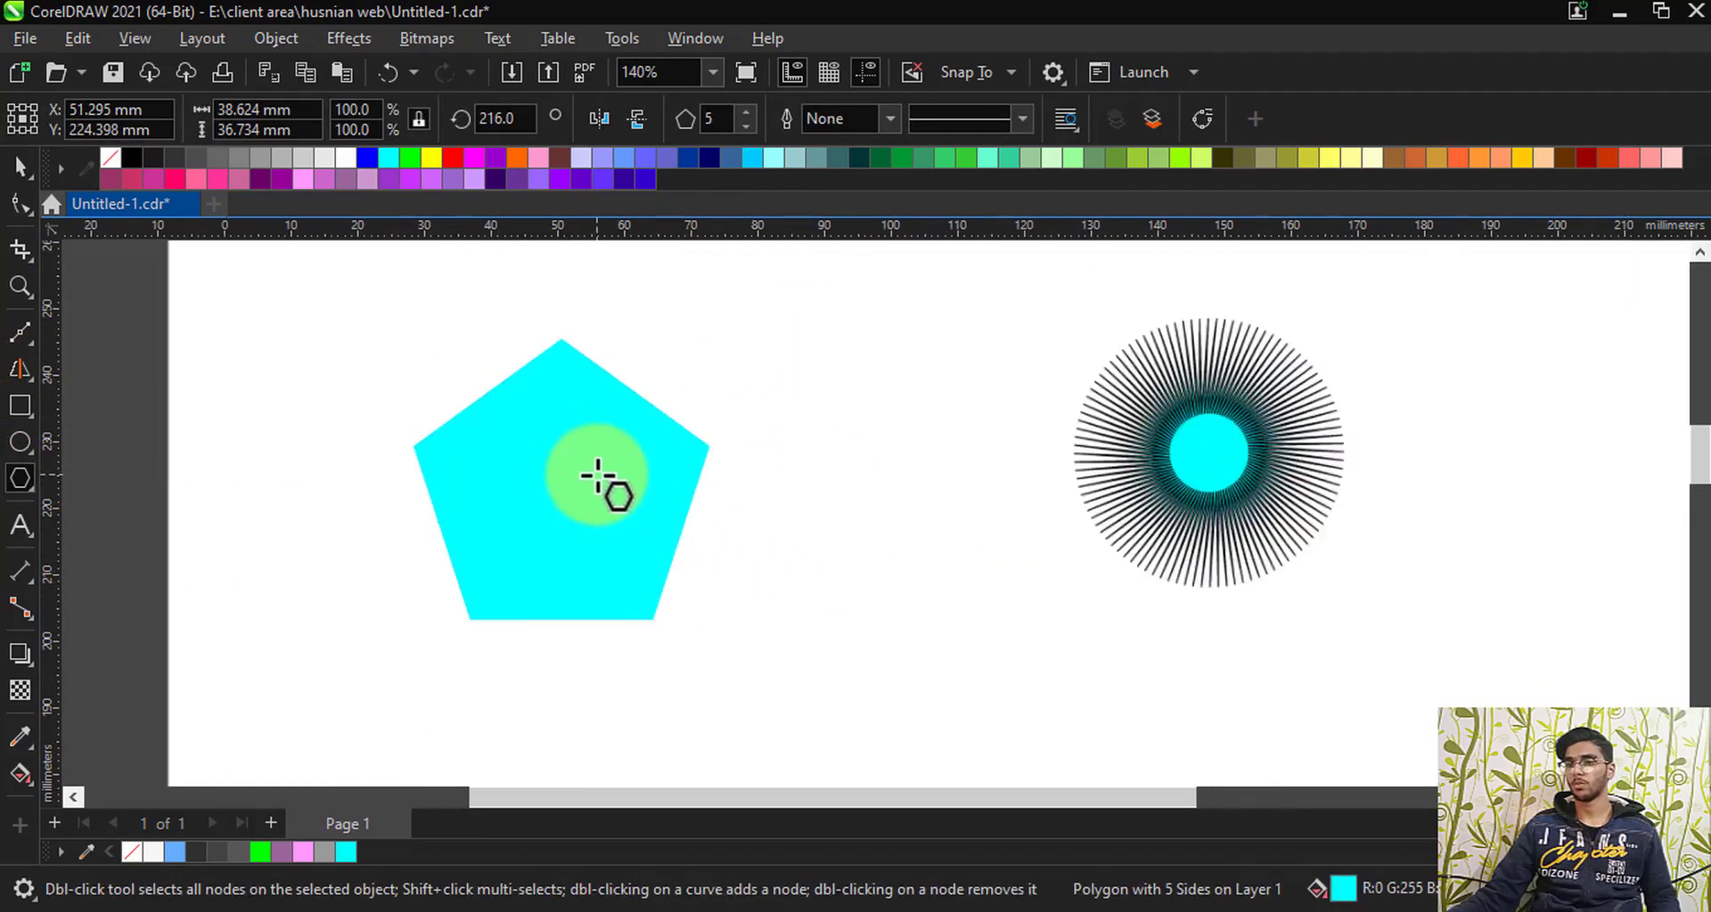
click(20, 166)
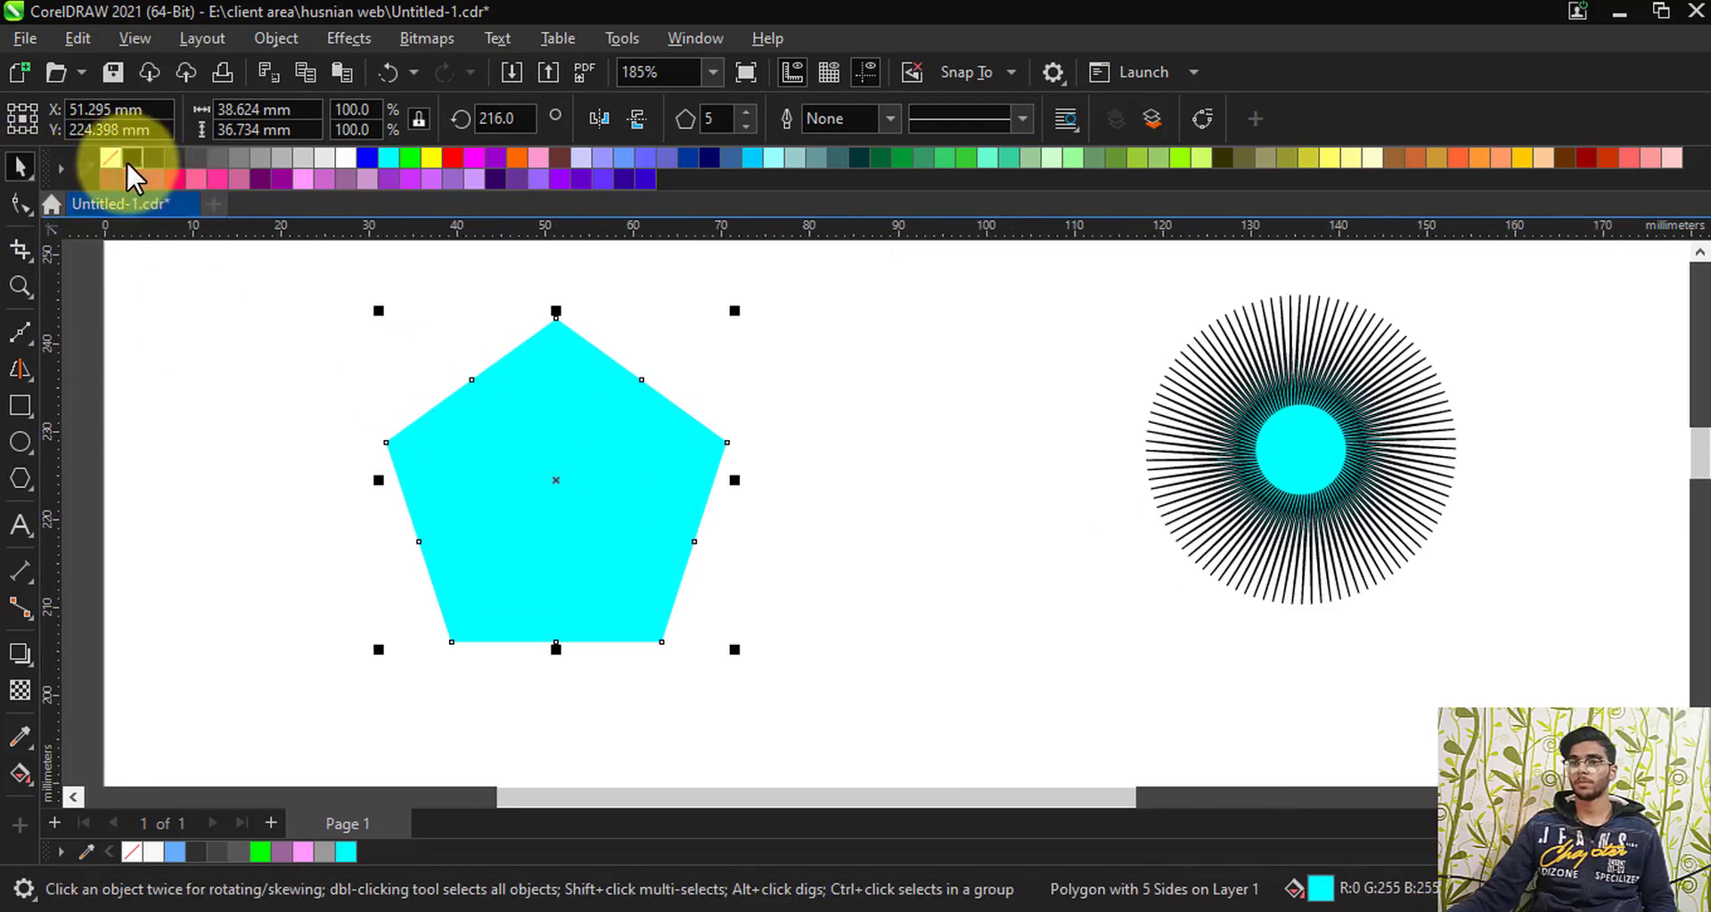
Step: Give the pentagon a black outline and remove its fill
right_click(129, 159)
click(178, 175)
click(109, 157)
scroll(534, 372, down, 1)
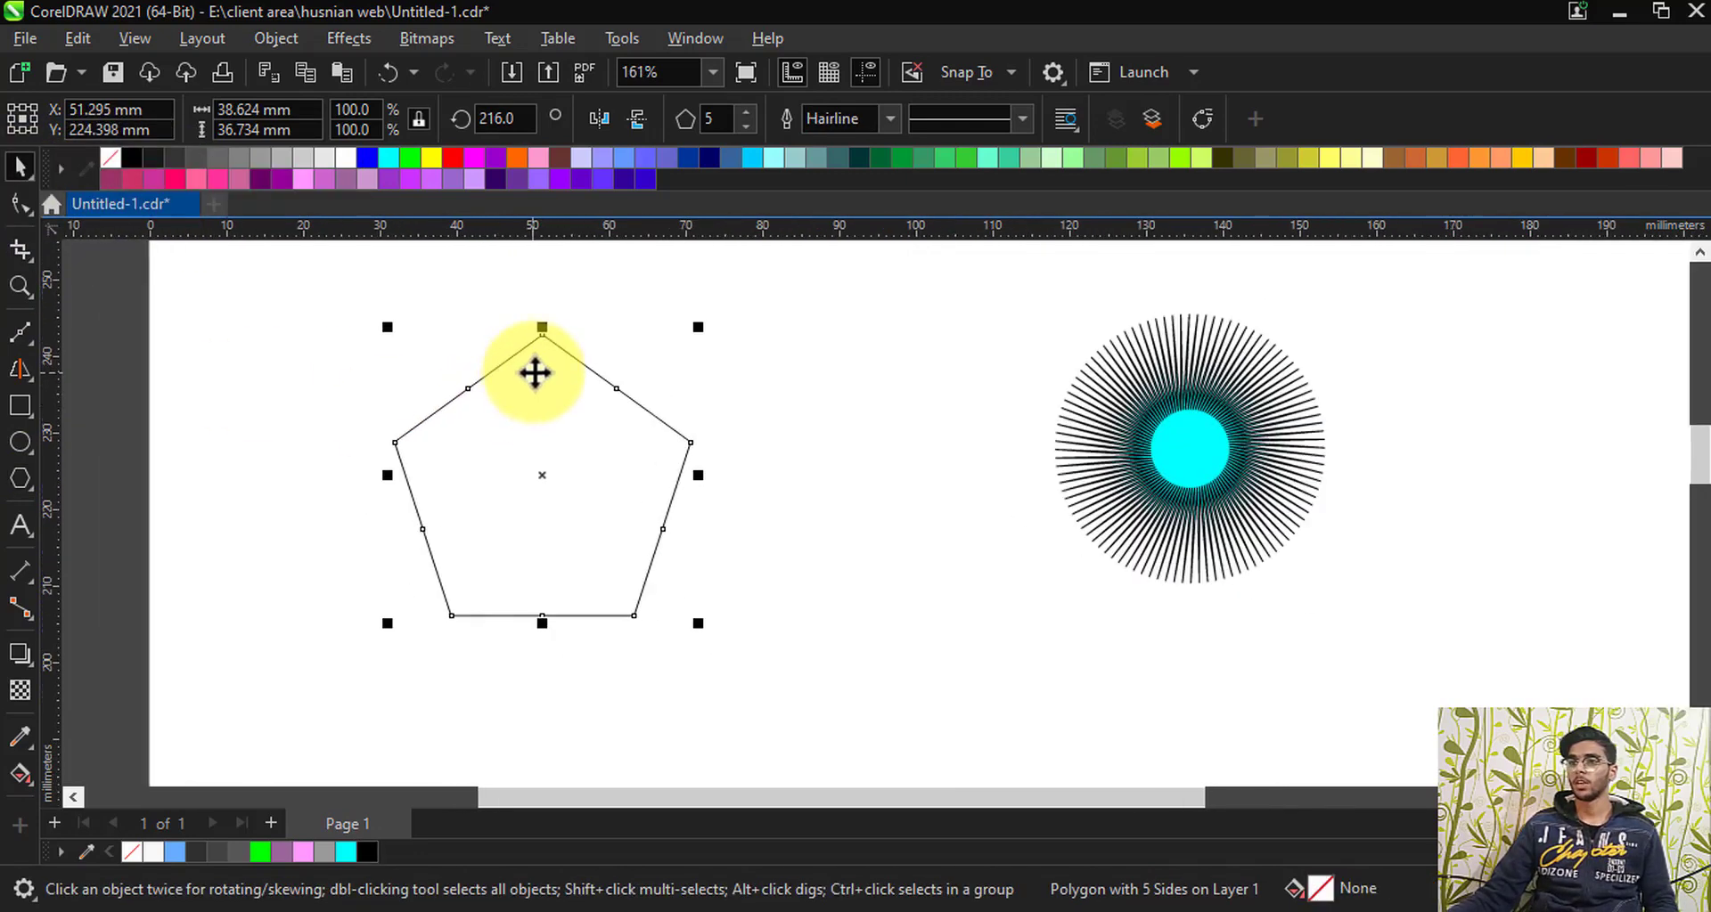
Step: Set the unfilled polygon's number of sides to 150
double_click(713, 116)
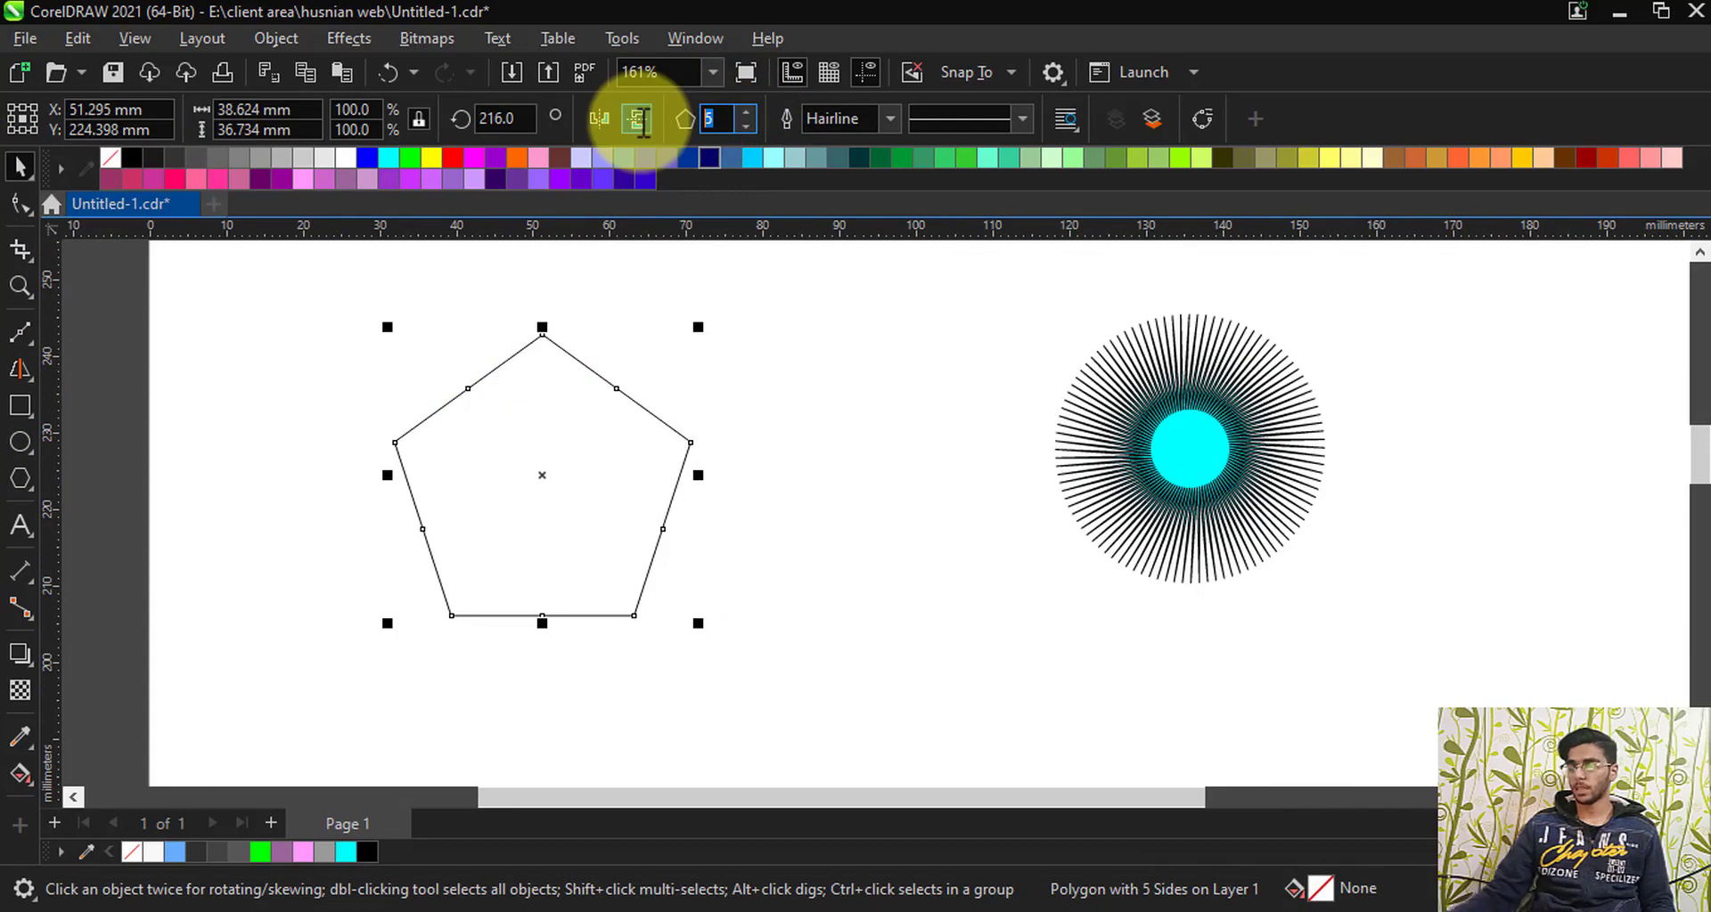
text(150)
key(Return)
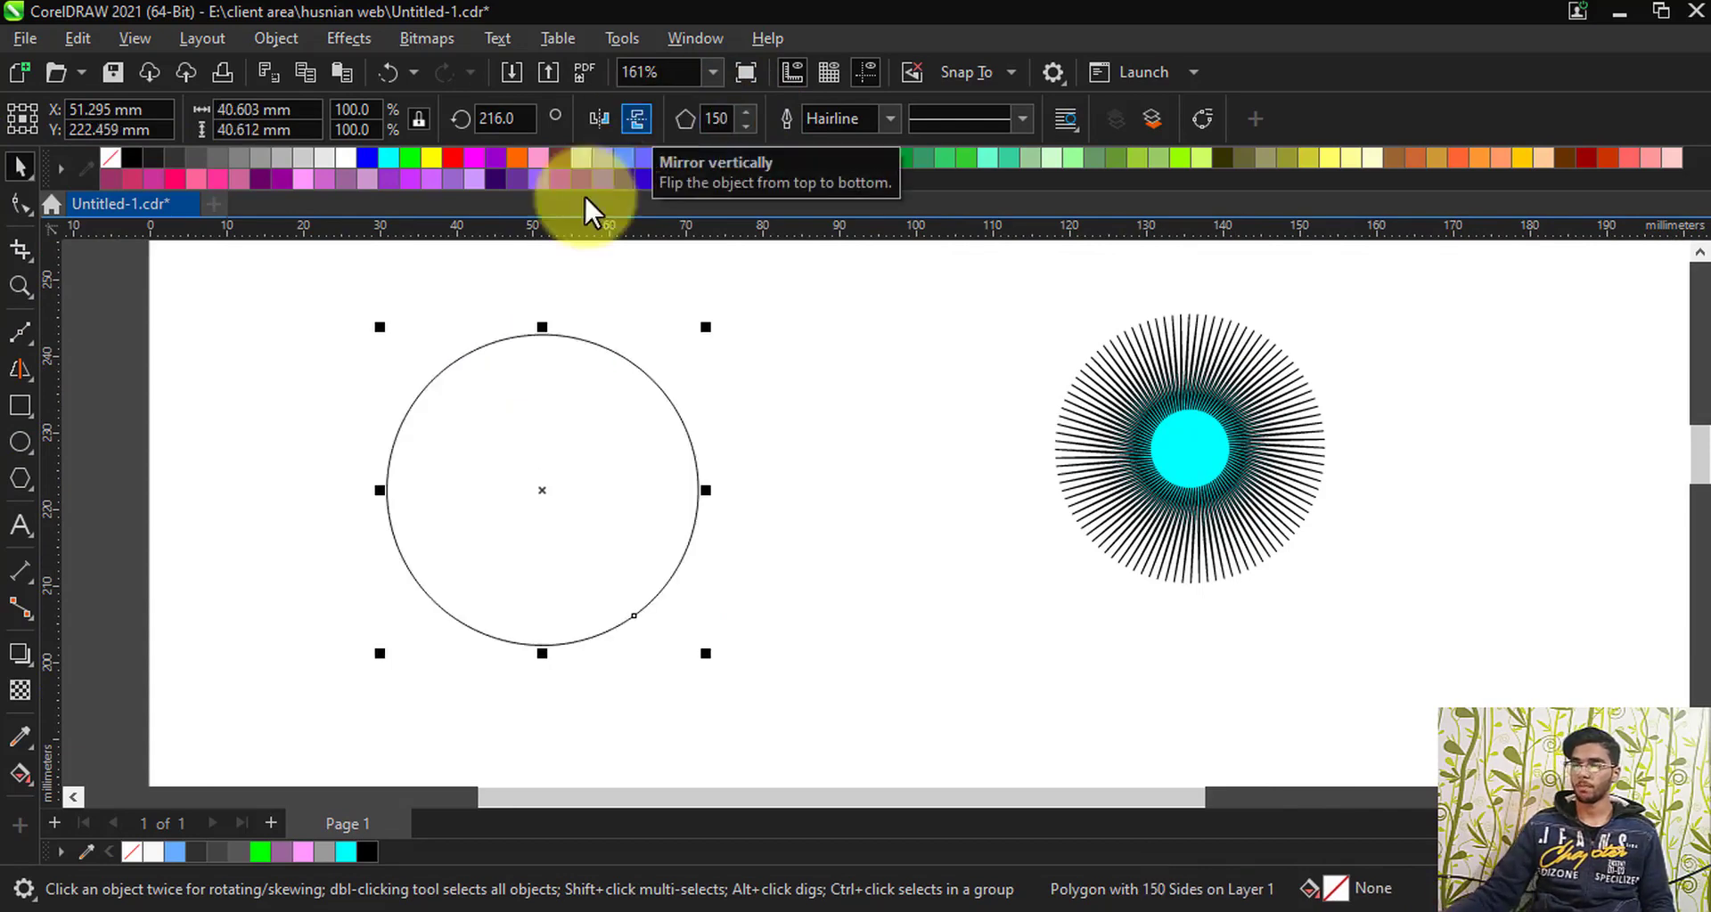
Step: Reshape the 150-sided polygon into overlapping rays by moving a node from its top edge across the center to the opposite edge, and deselect it
scroll(489, 363, up, 5)
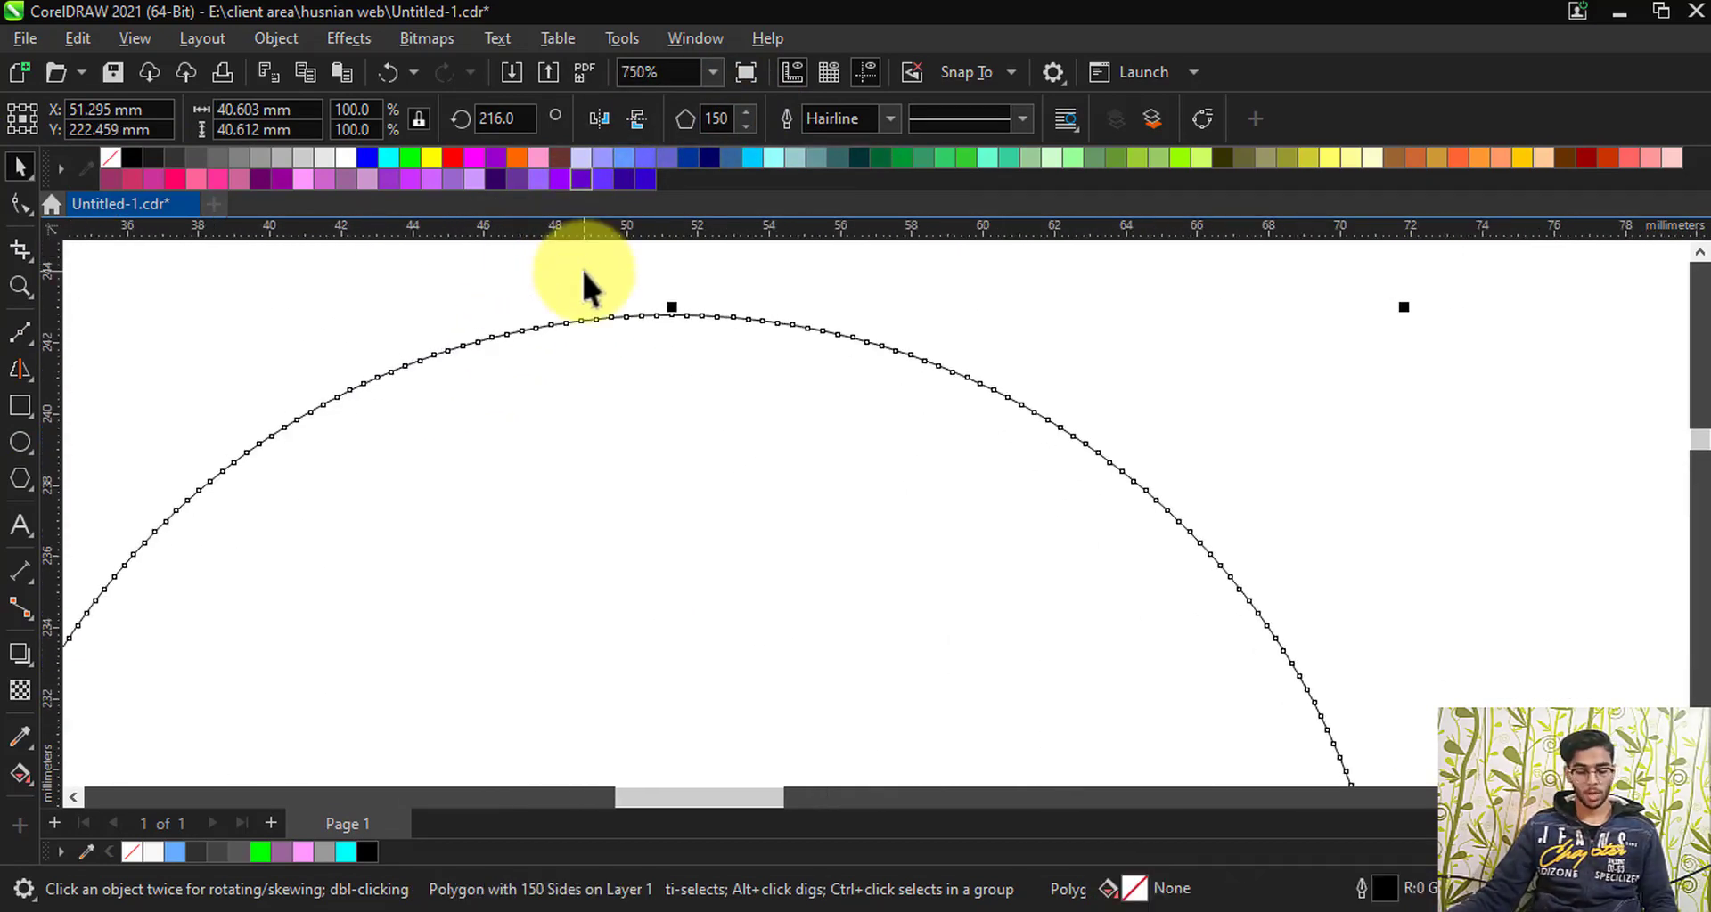
key(z)
scroll(573, 279, up, 5)
scroll(588, 380, down, 1)
key(space)
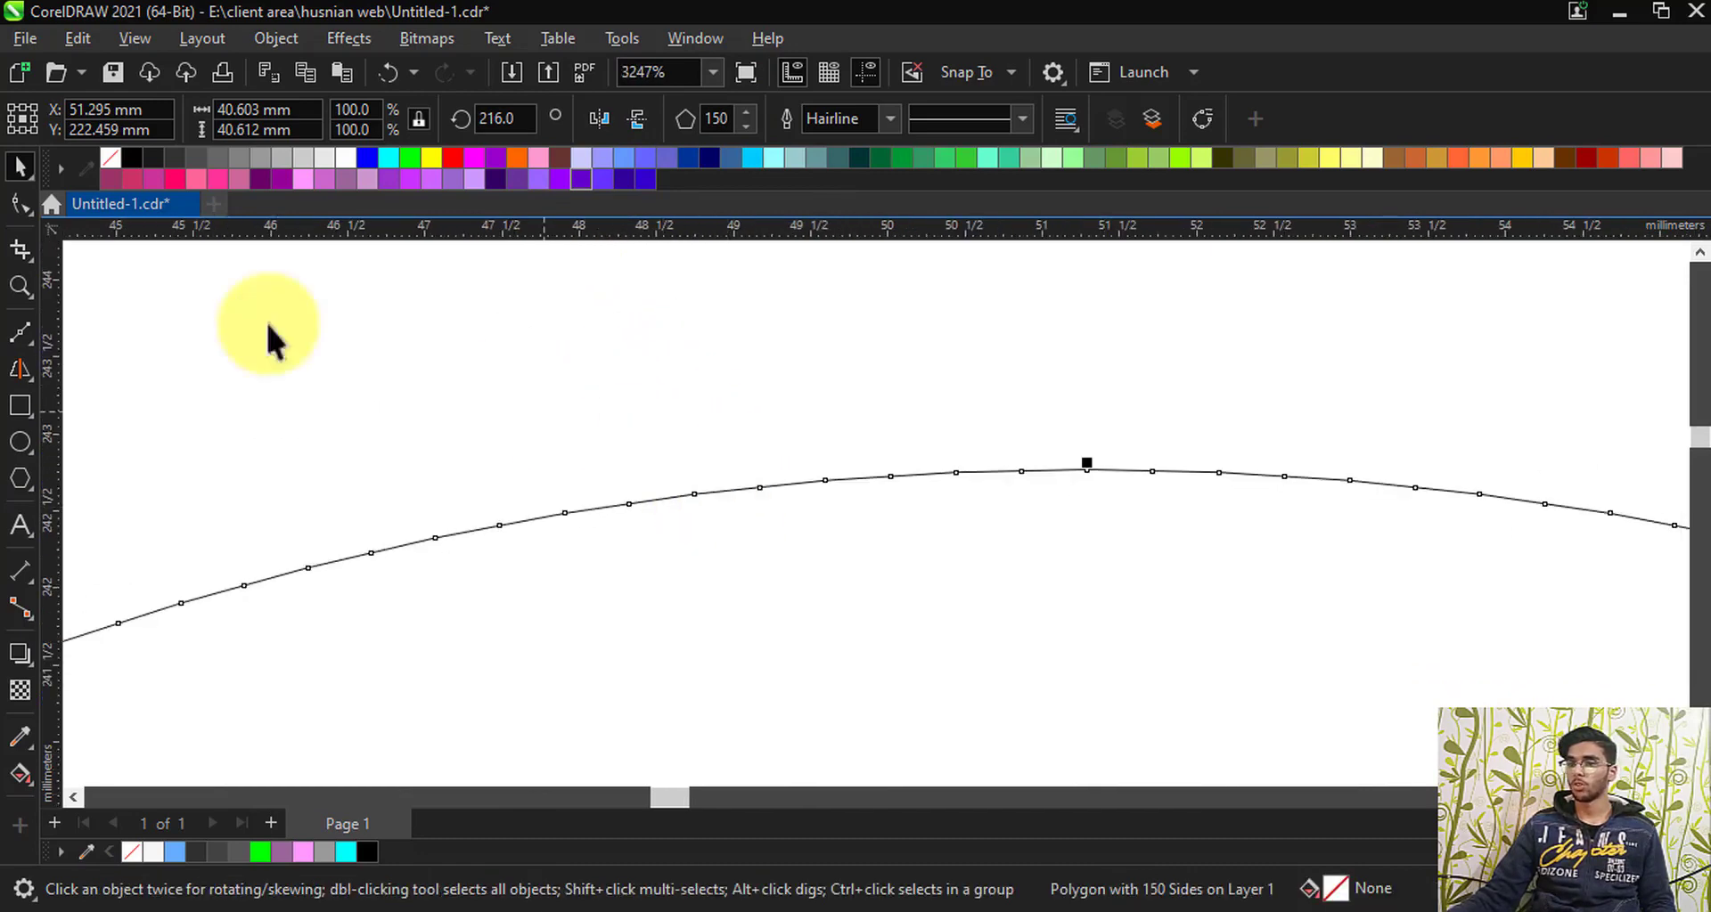
click(20, 204)
scroll(606, 341, down, 9)
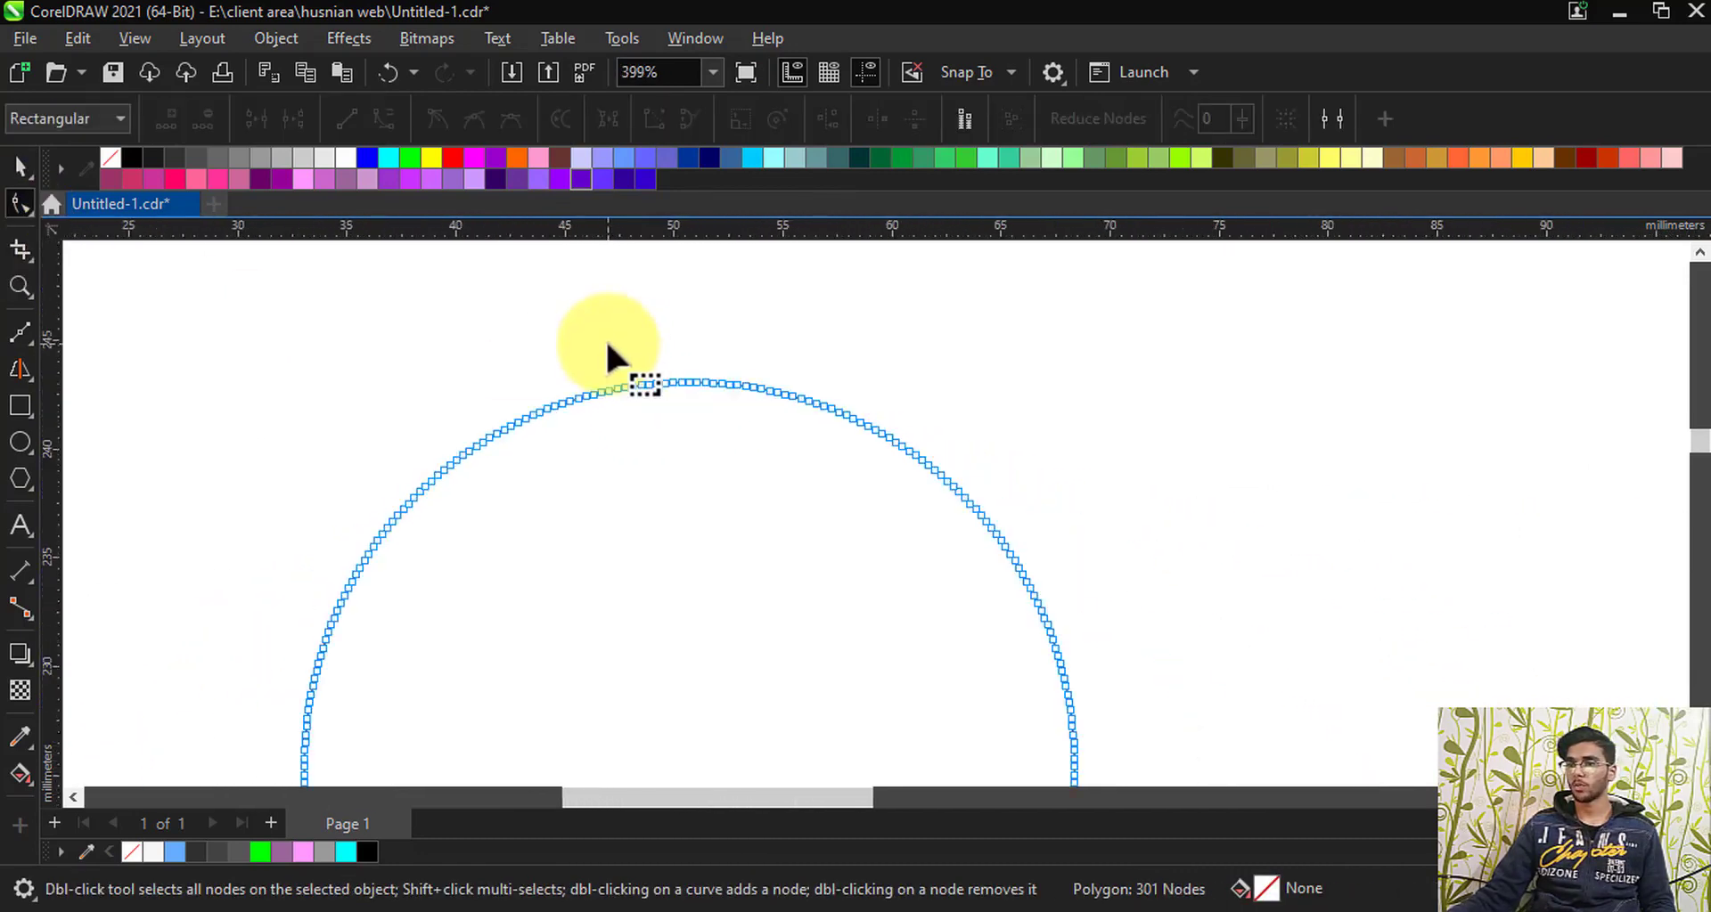
scroll(657, 495, up, 1)
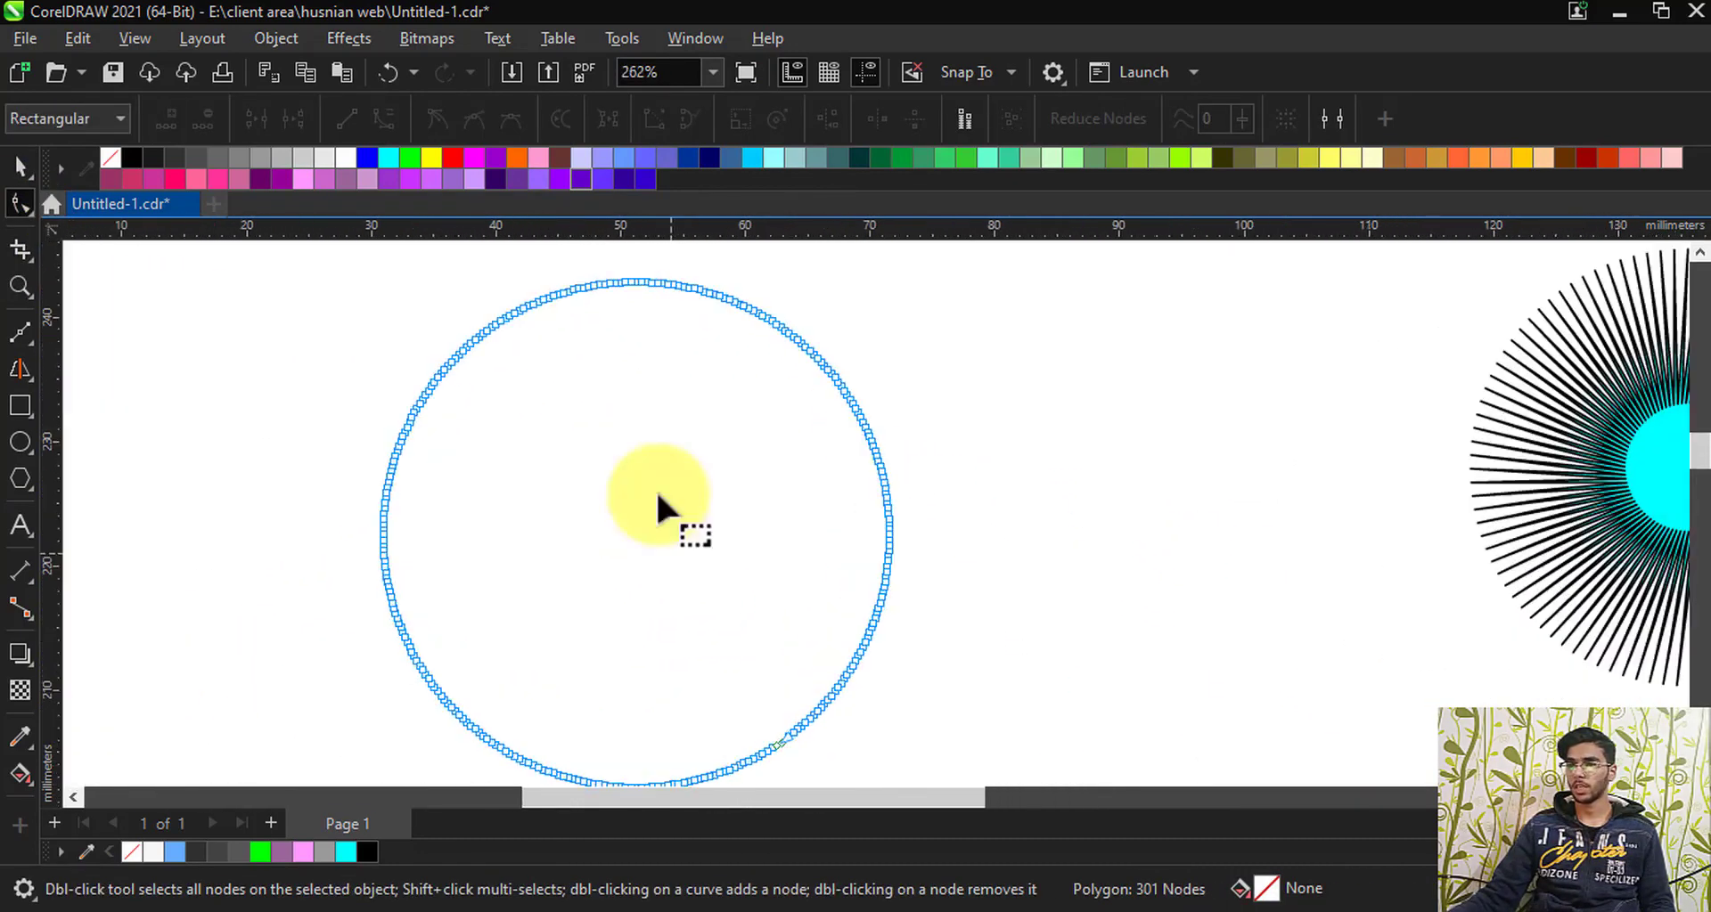
drag(594, 287, 704, 749)
scroll(554, 680, down, 3)
scroll(567, 572, up, 1)
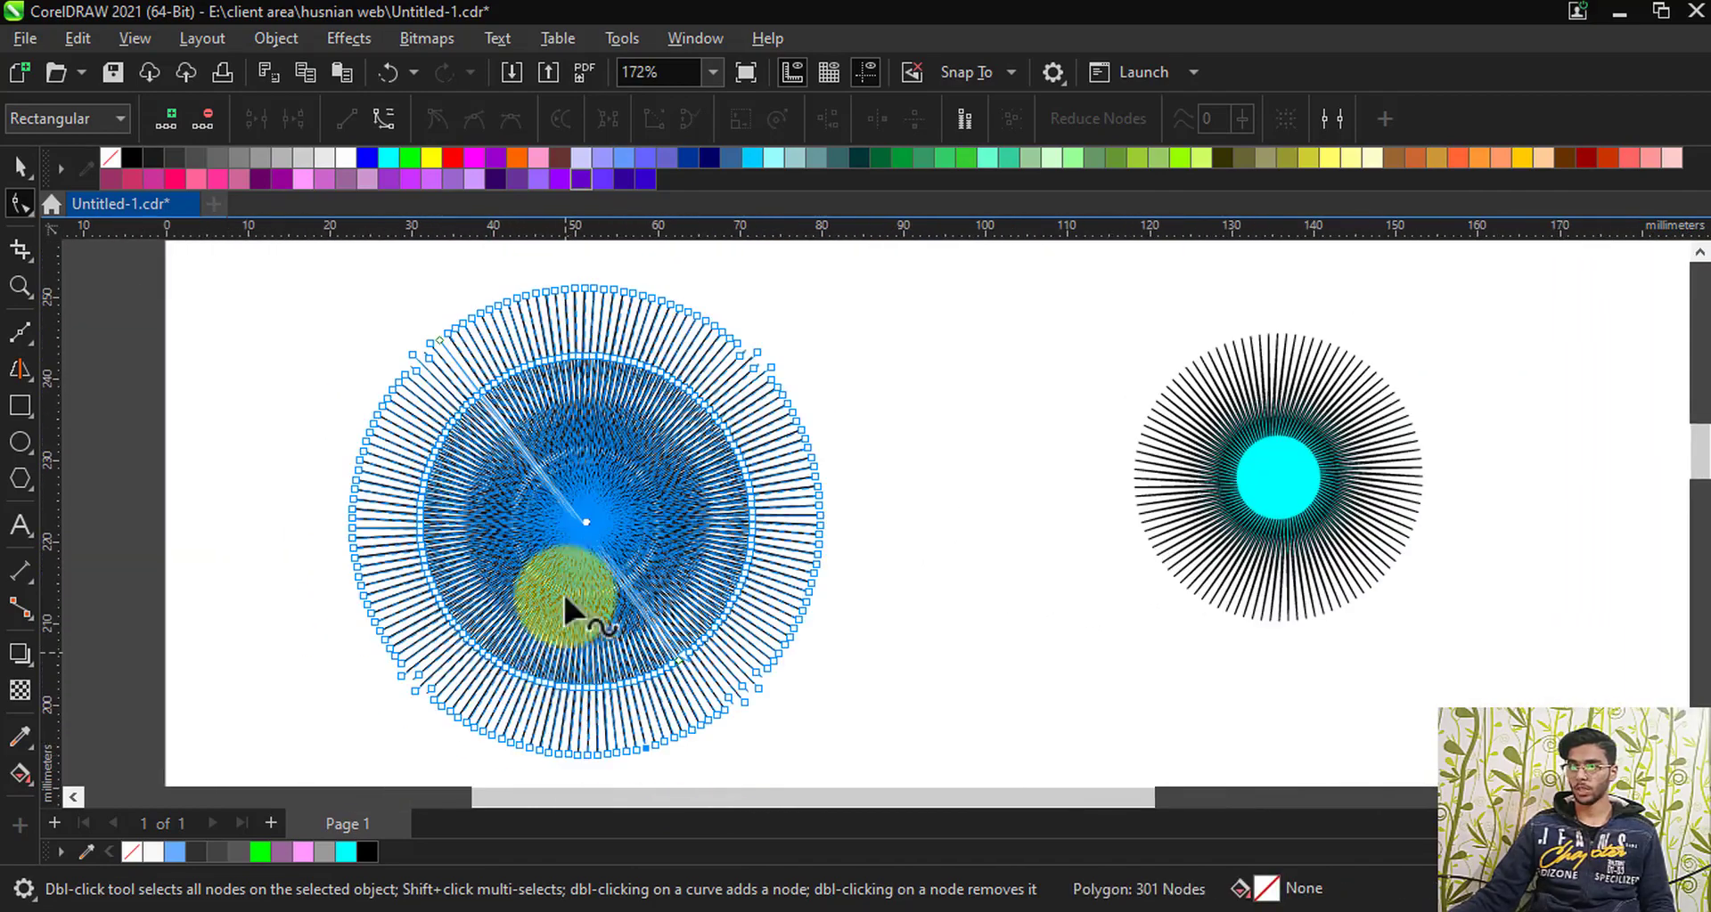
click(15, 168)
click(301, 382)
Step: Examine the crossing lines and small open center of the 150-sided sunburst at different magnifications
scroll(597, 416, down, 1)
scroll(587, 467, up, 2)
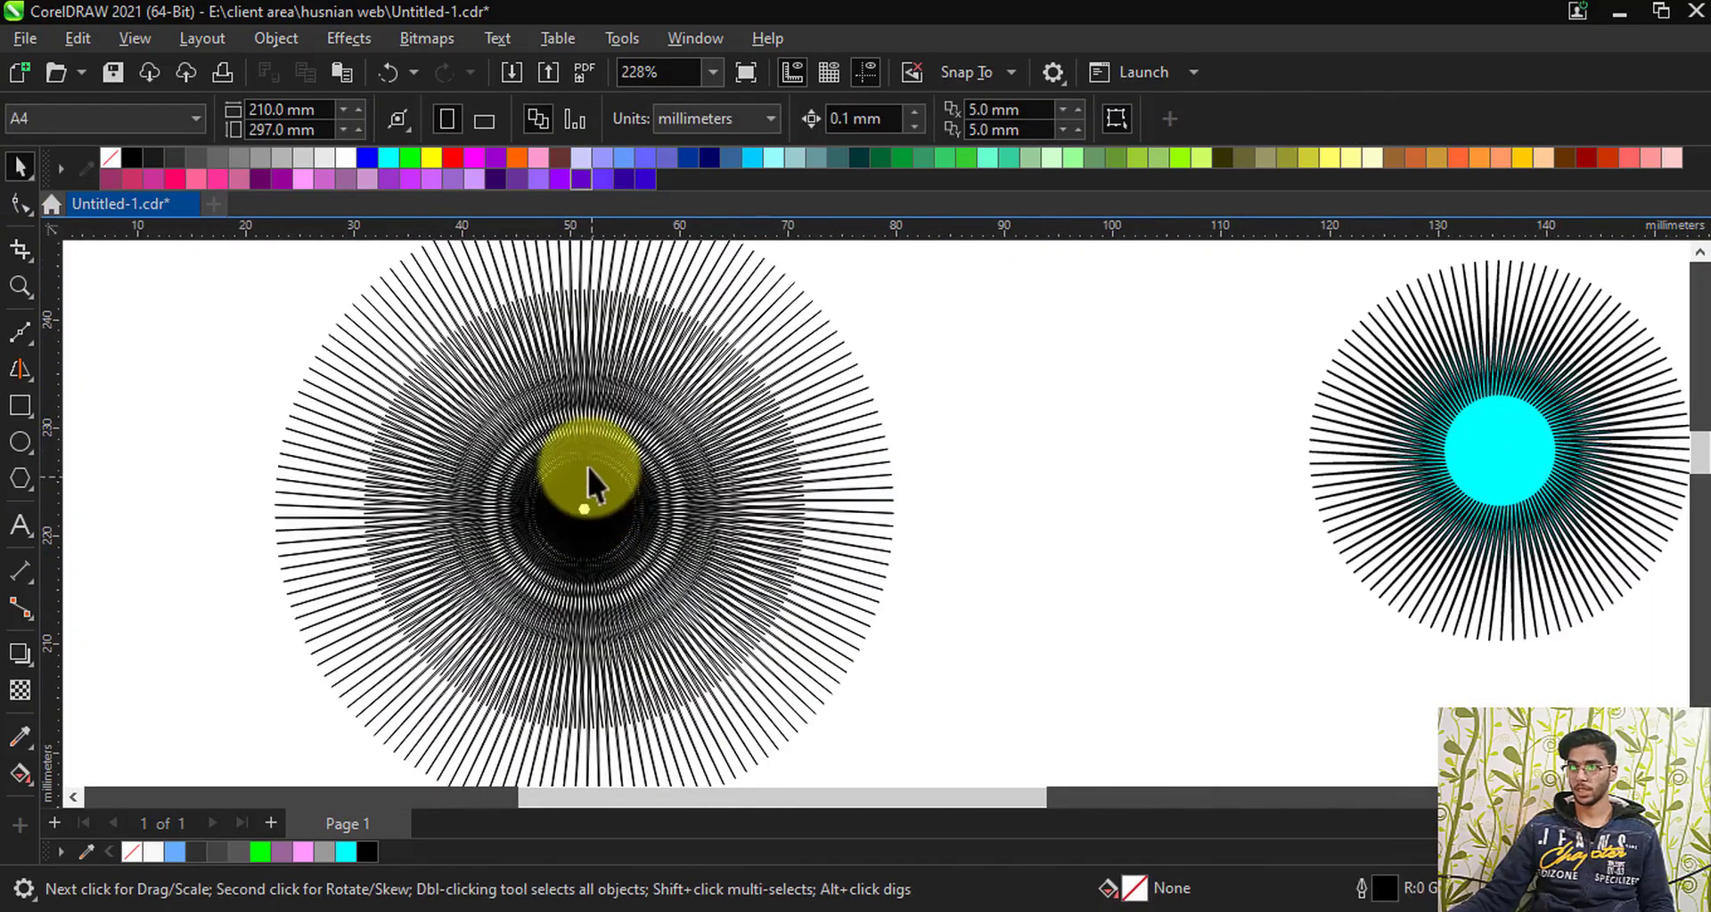
scroll(586, 525, up, 6)
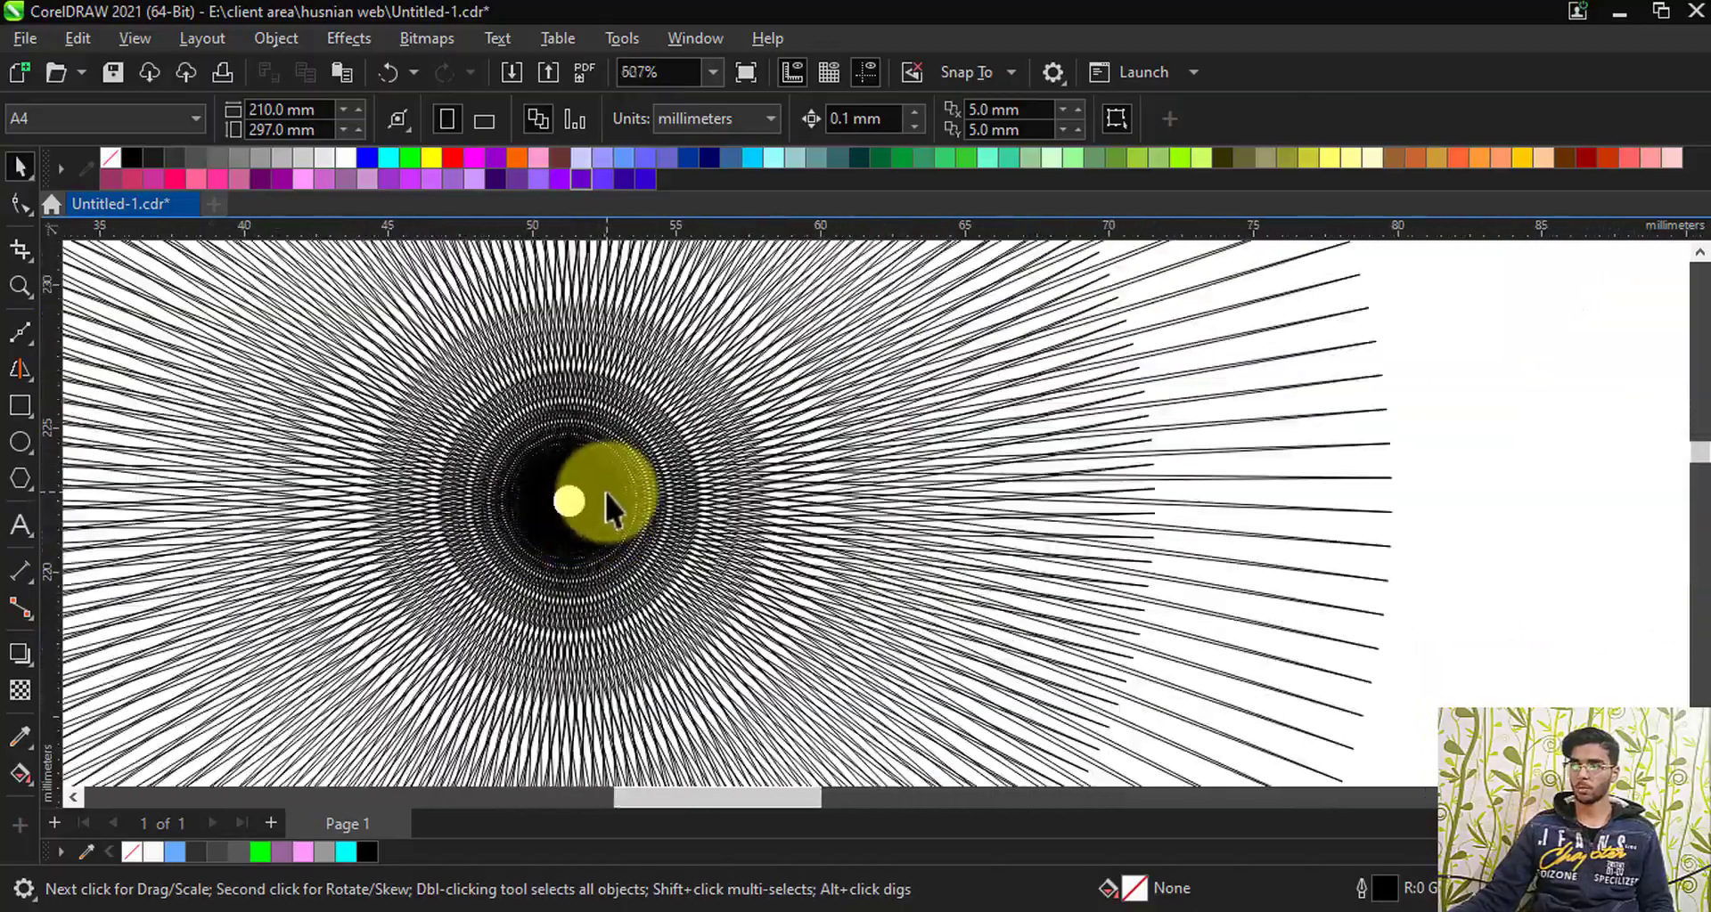
scroll(654, 490, up, 5)
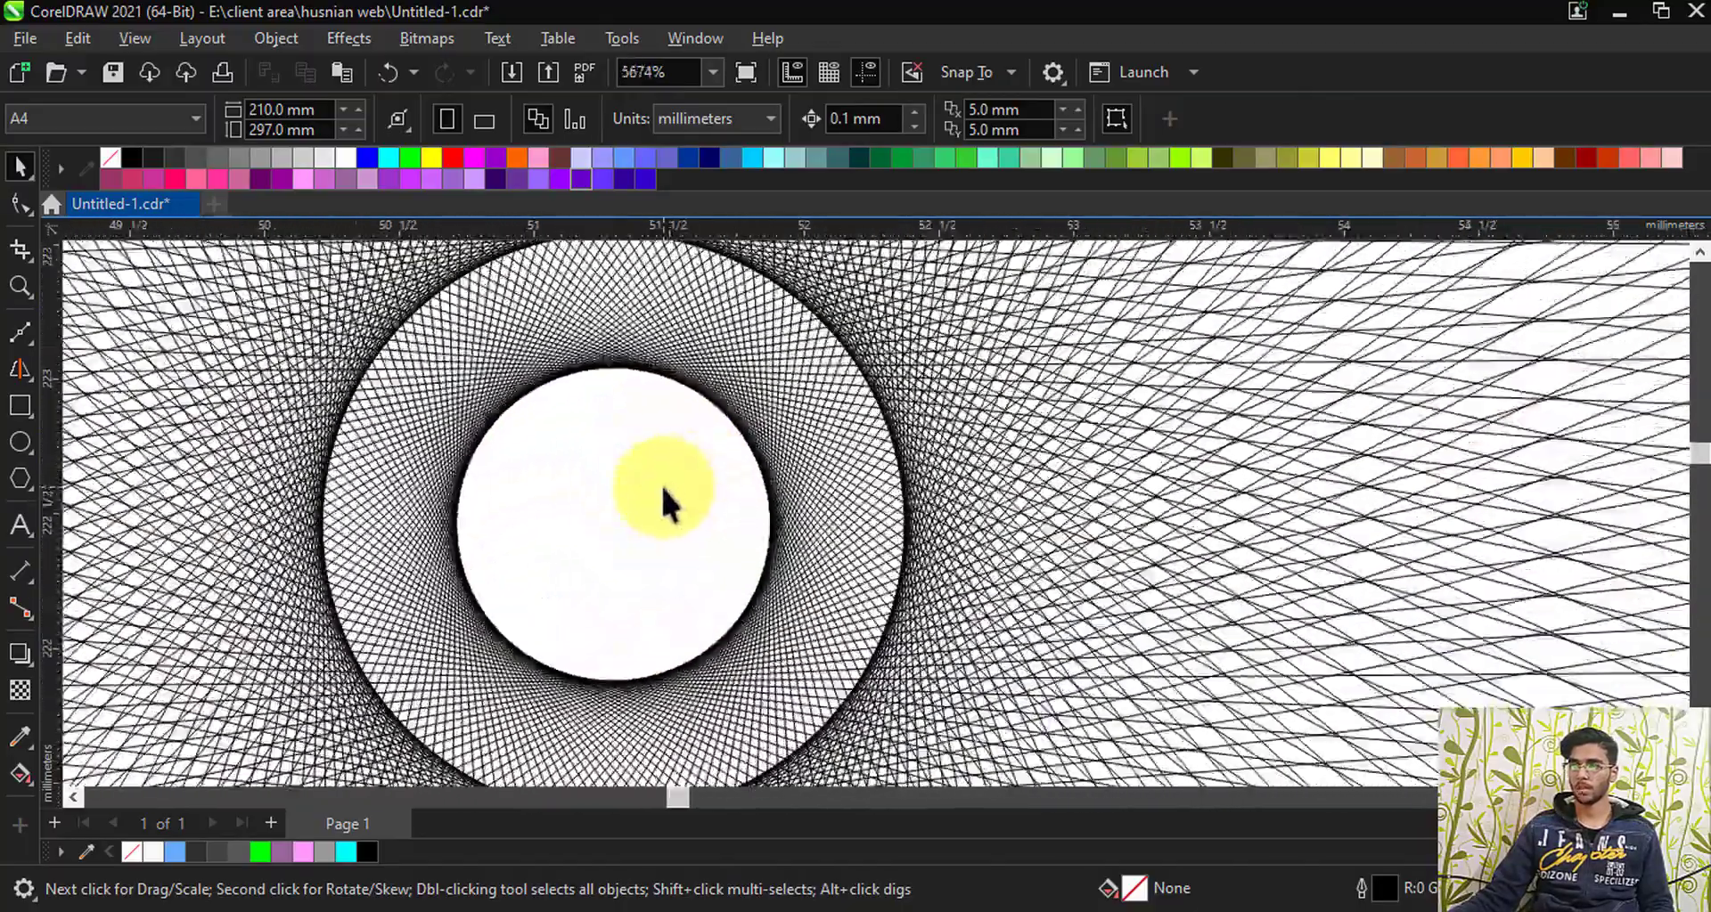
scroll(653, 495, down, 8)
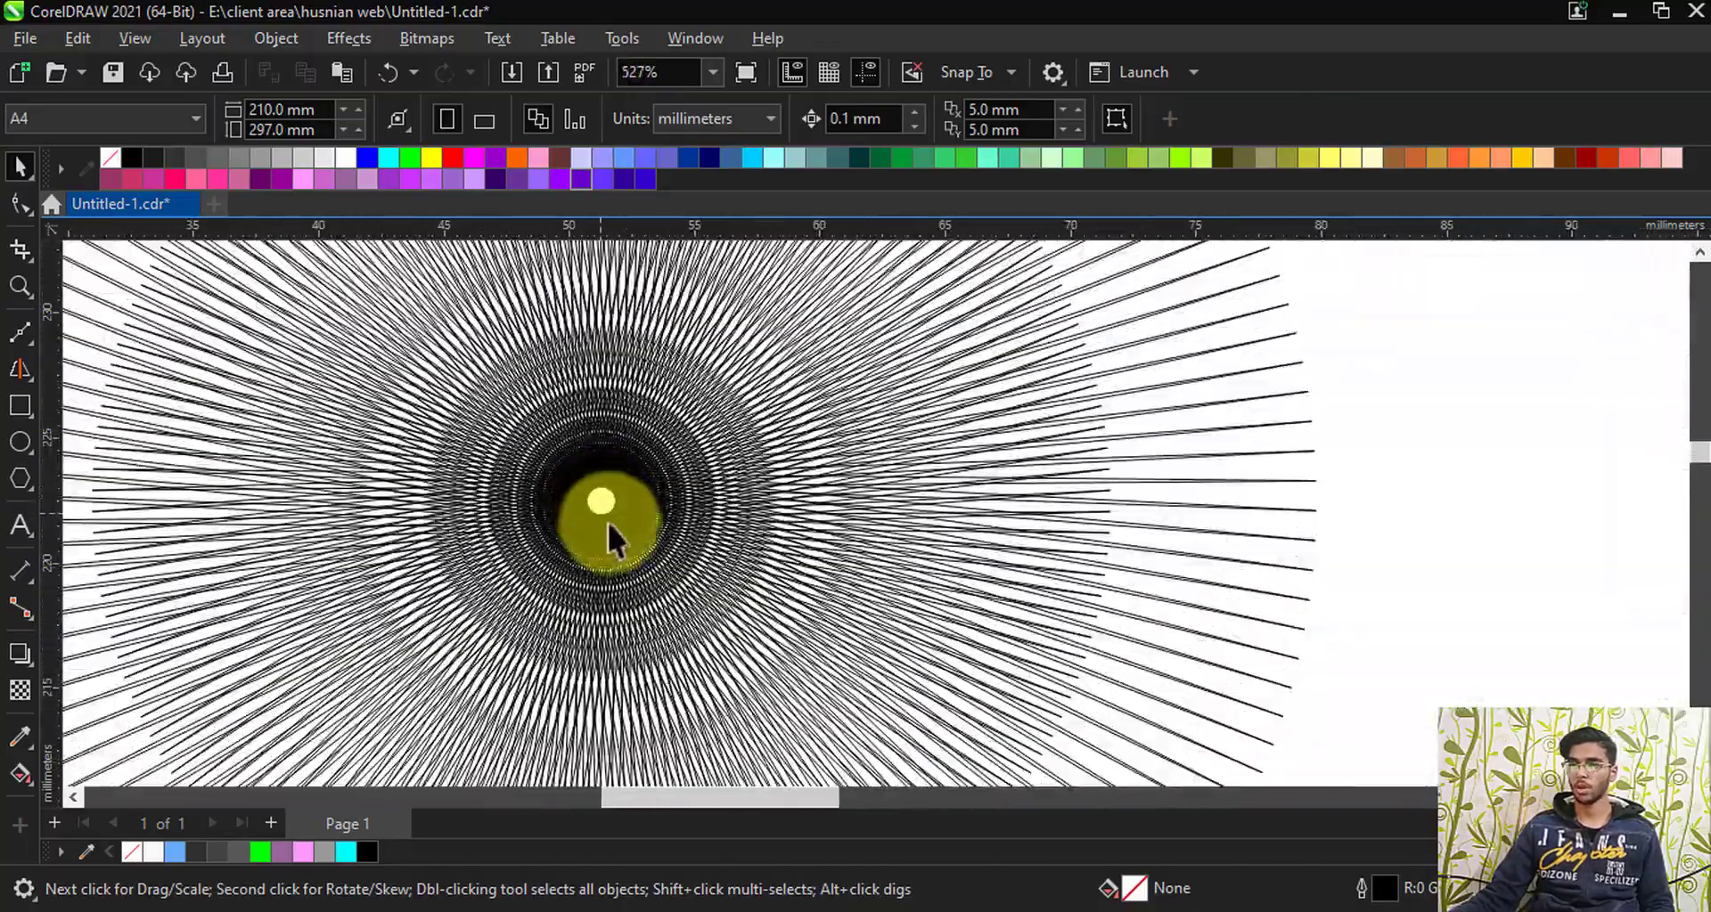
key(F2)
drag(576, 463, 675, 557)
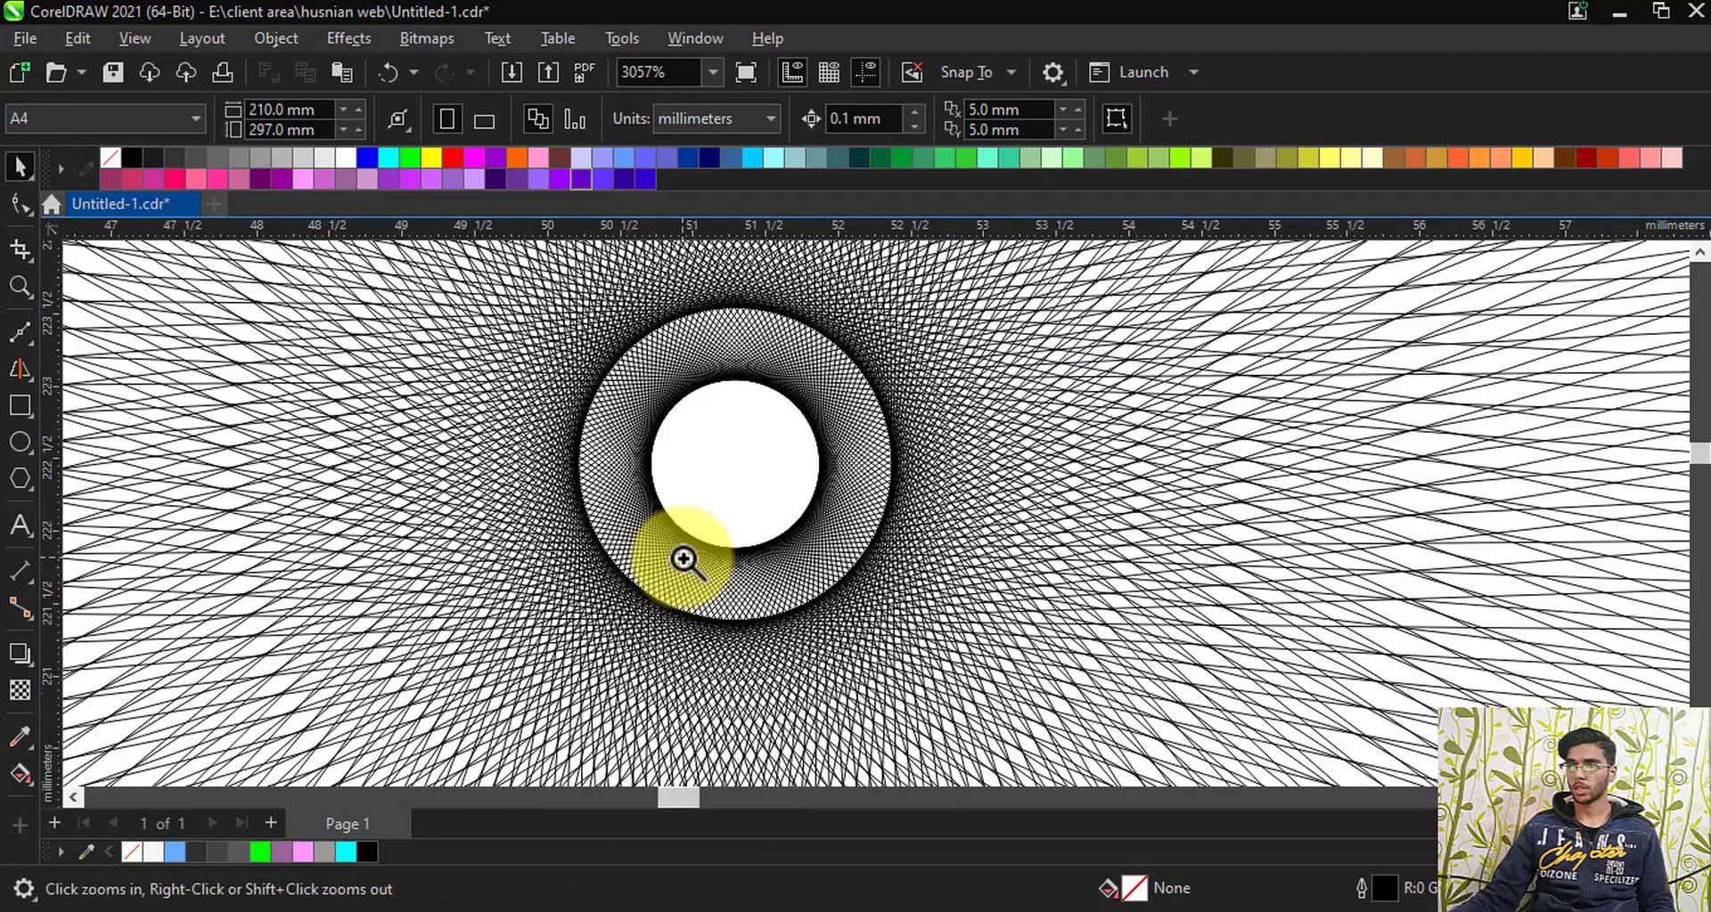
click(654, 558)
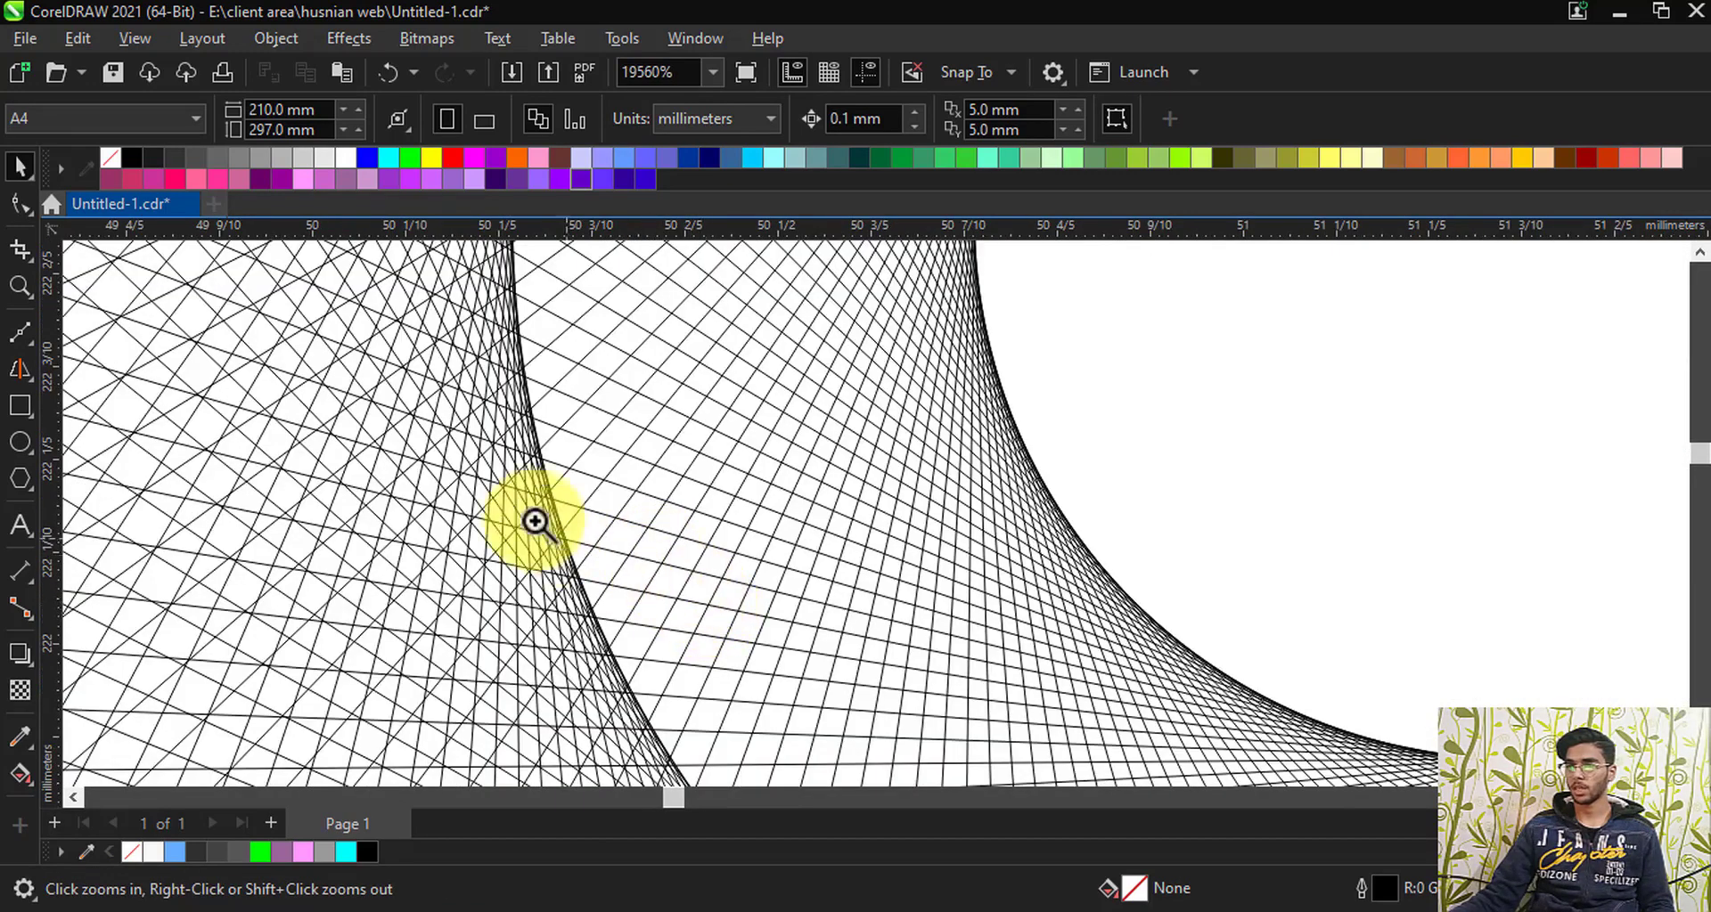
click(608, 577)
scroll(429, 497, down, 4)
key(F2)
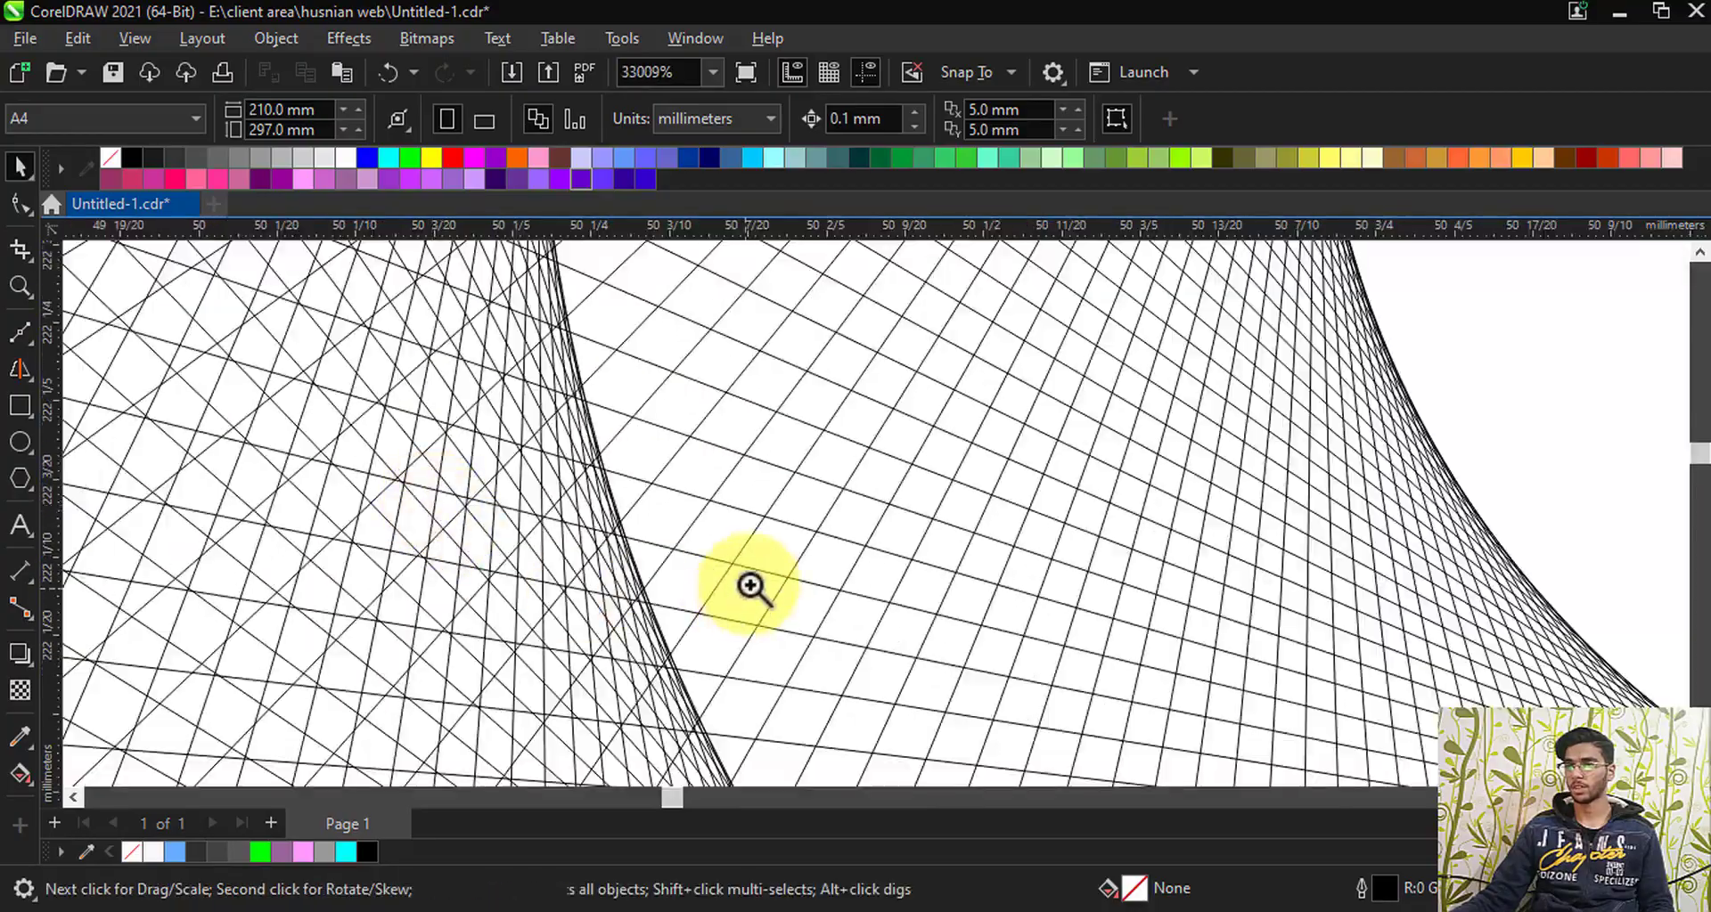
drag(721, 481, 799, 575)
scroll(526, 490, down, 5)
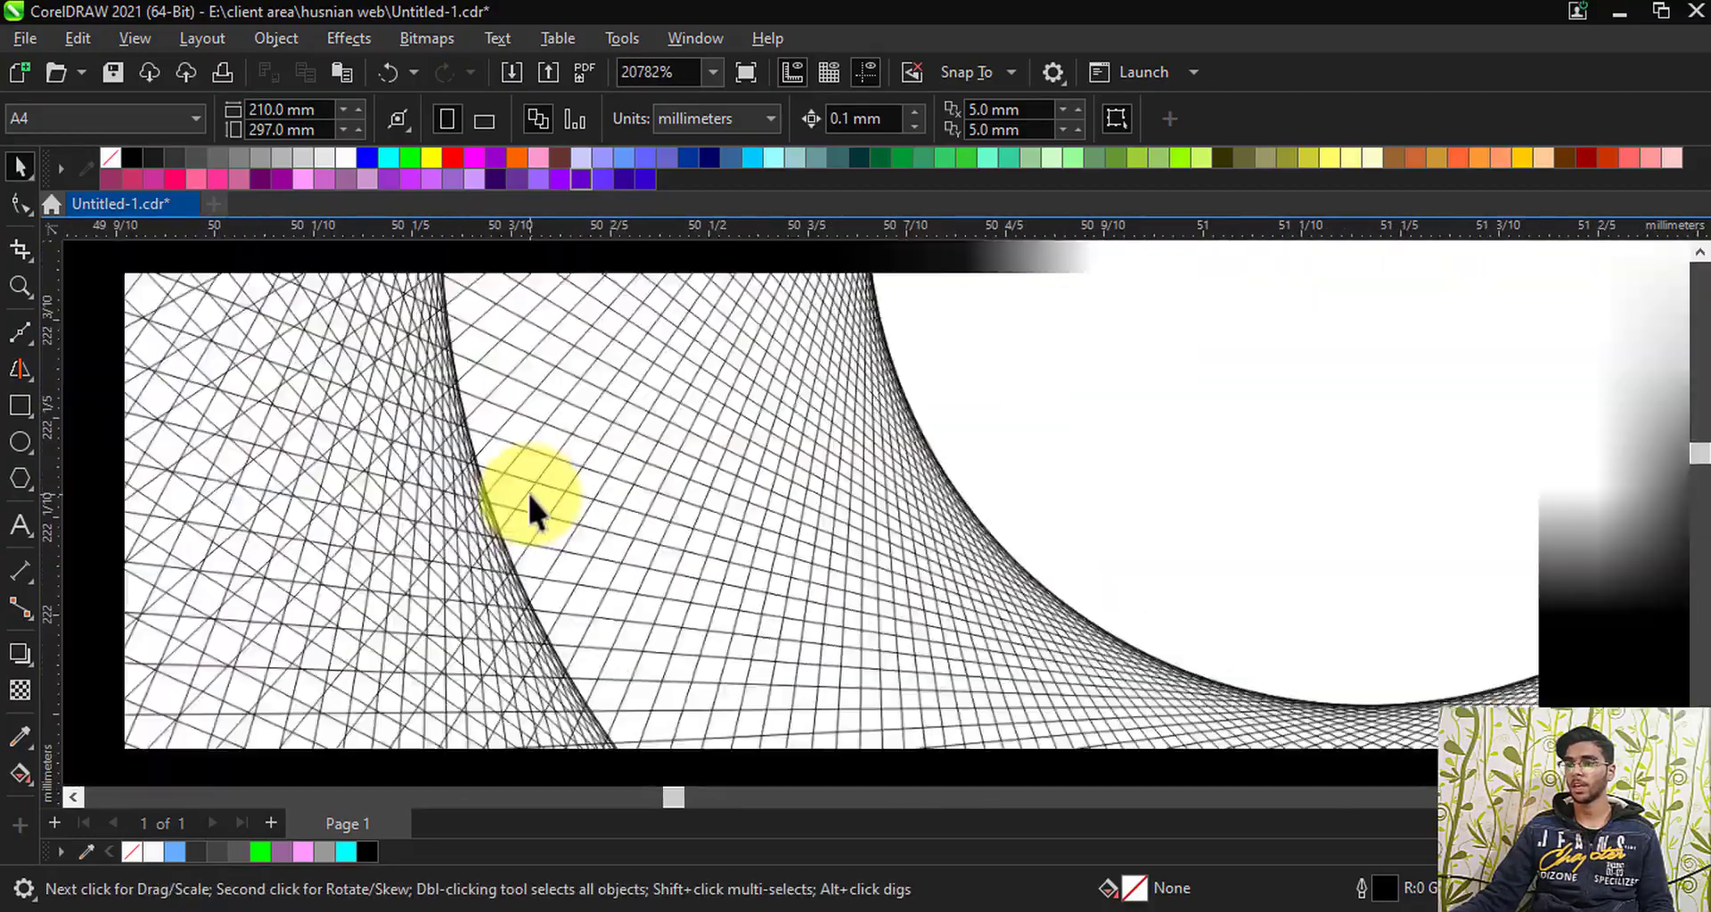
scroll(527, 490, down, 9)
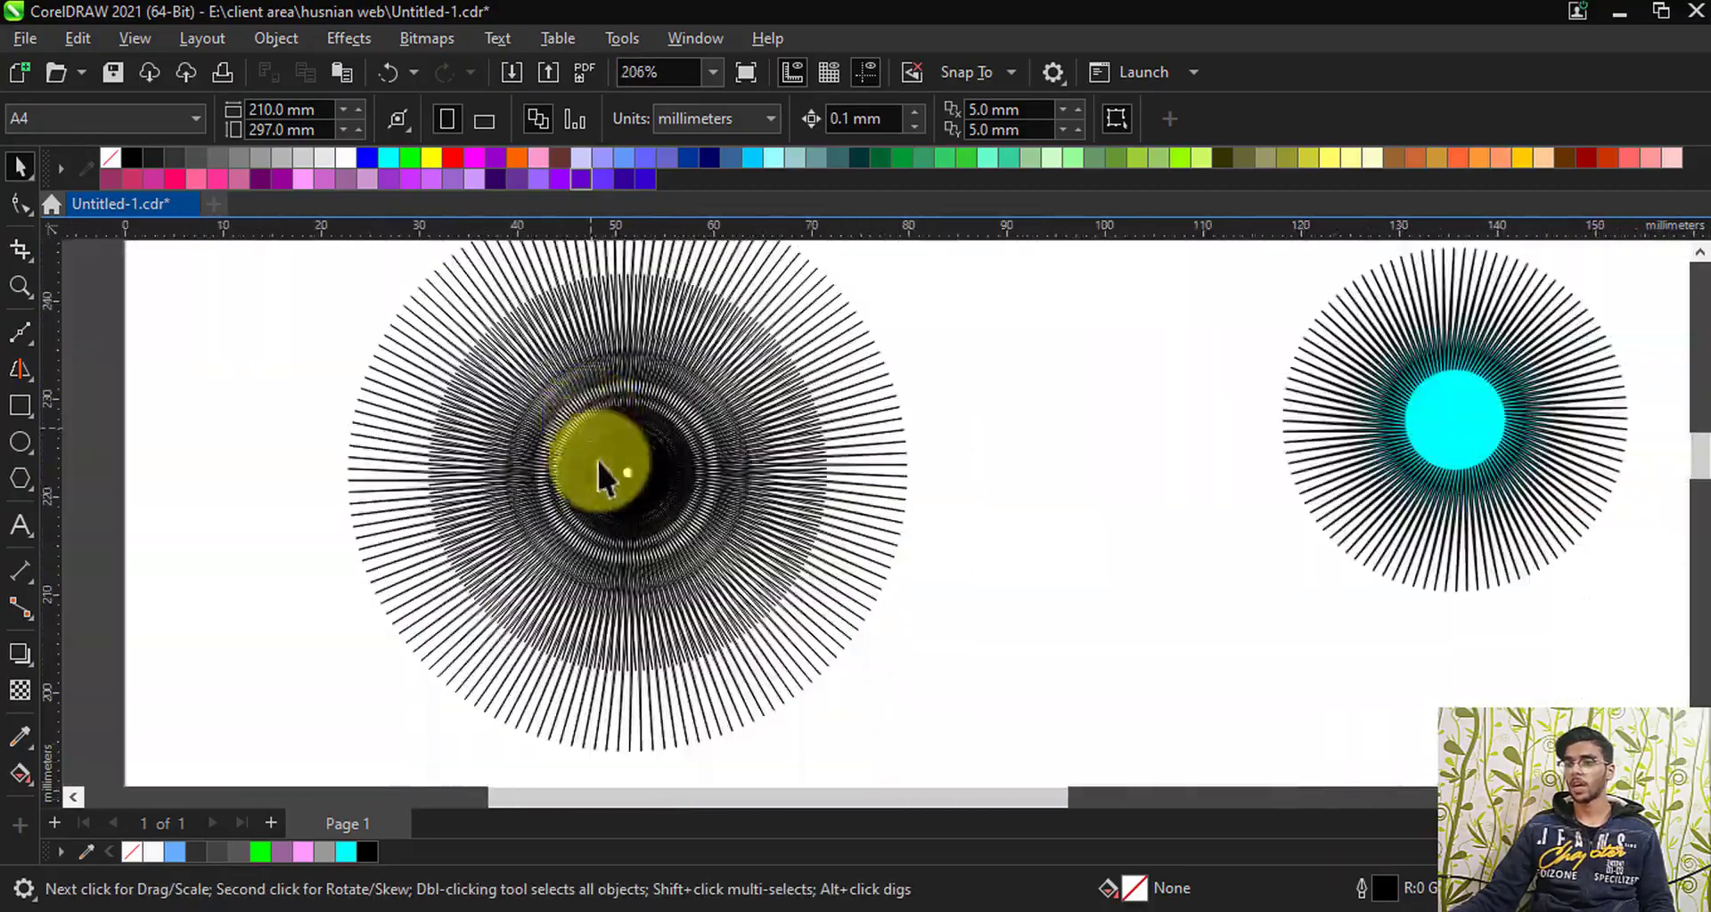
Step: Fill the 150-sided sunburst with blue, remove its outline and deselect it
scroll(713, 450, down, 2)
click(665, 450)
scroll(578, 410, up, 2)
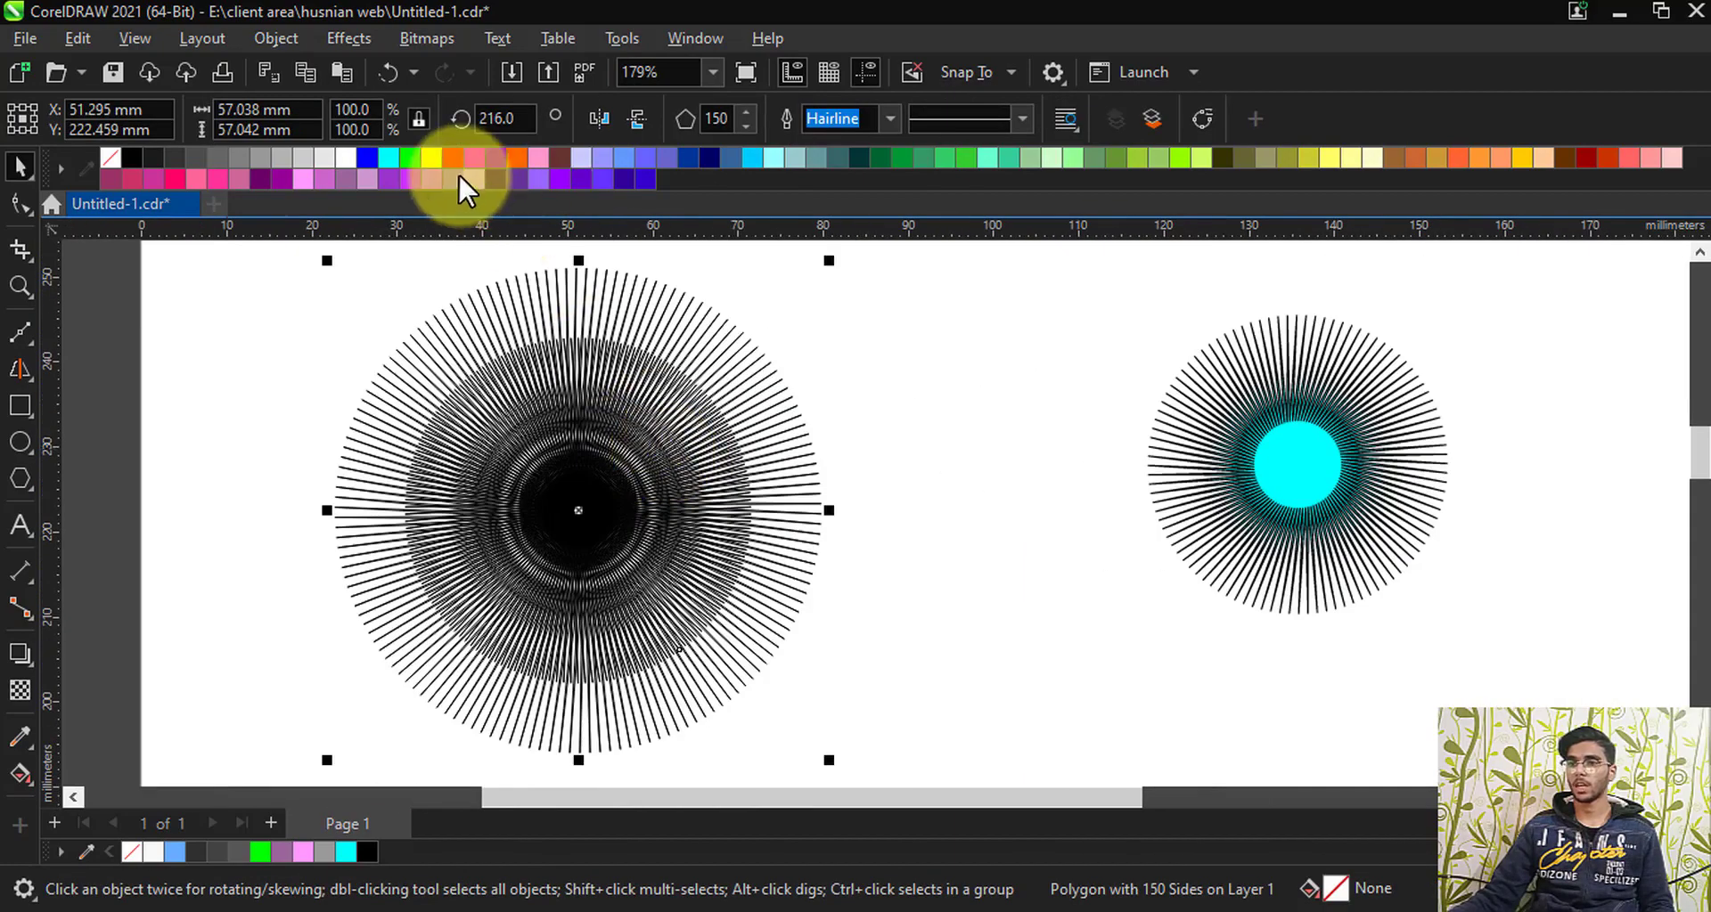
click(366, 157)
right_click(114, 158)
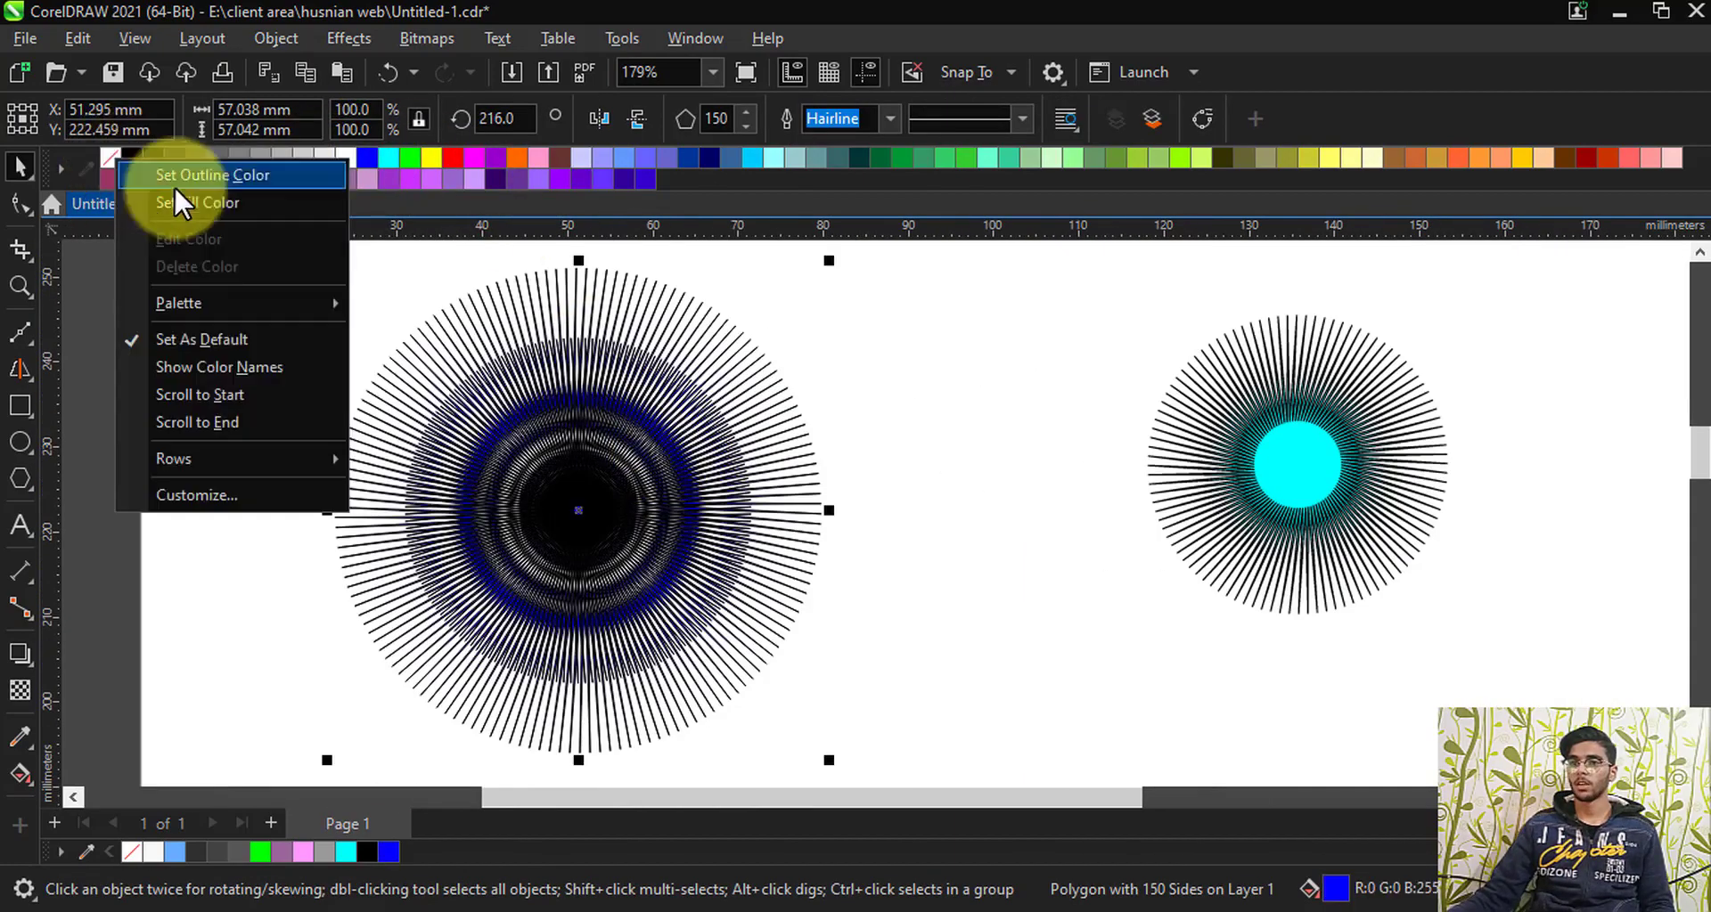
click(205, 181)
click(254, 406)
scroll(339, 479, down, 1)
scroll(392, 504, up, 1)
scroll(408, 504, up, 1)
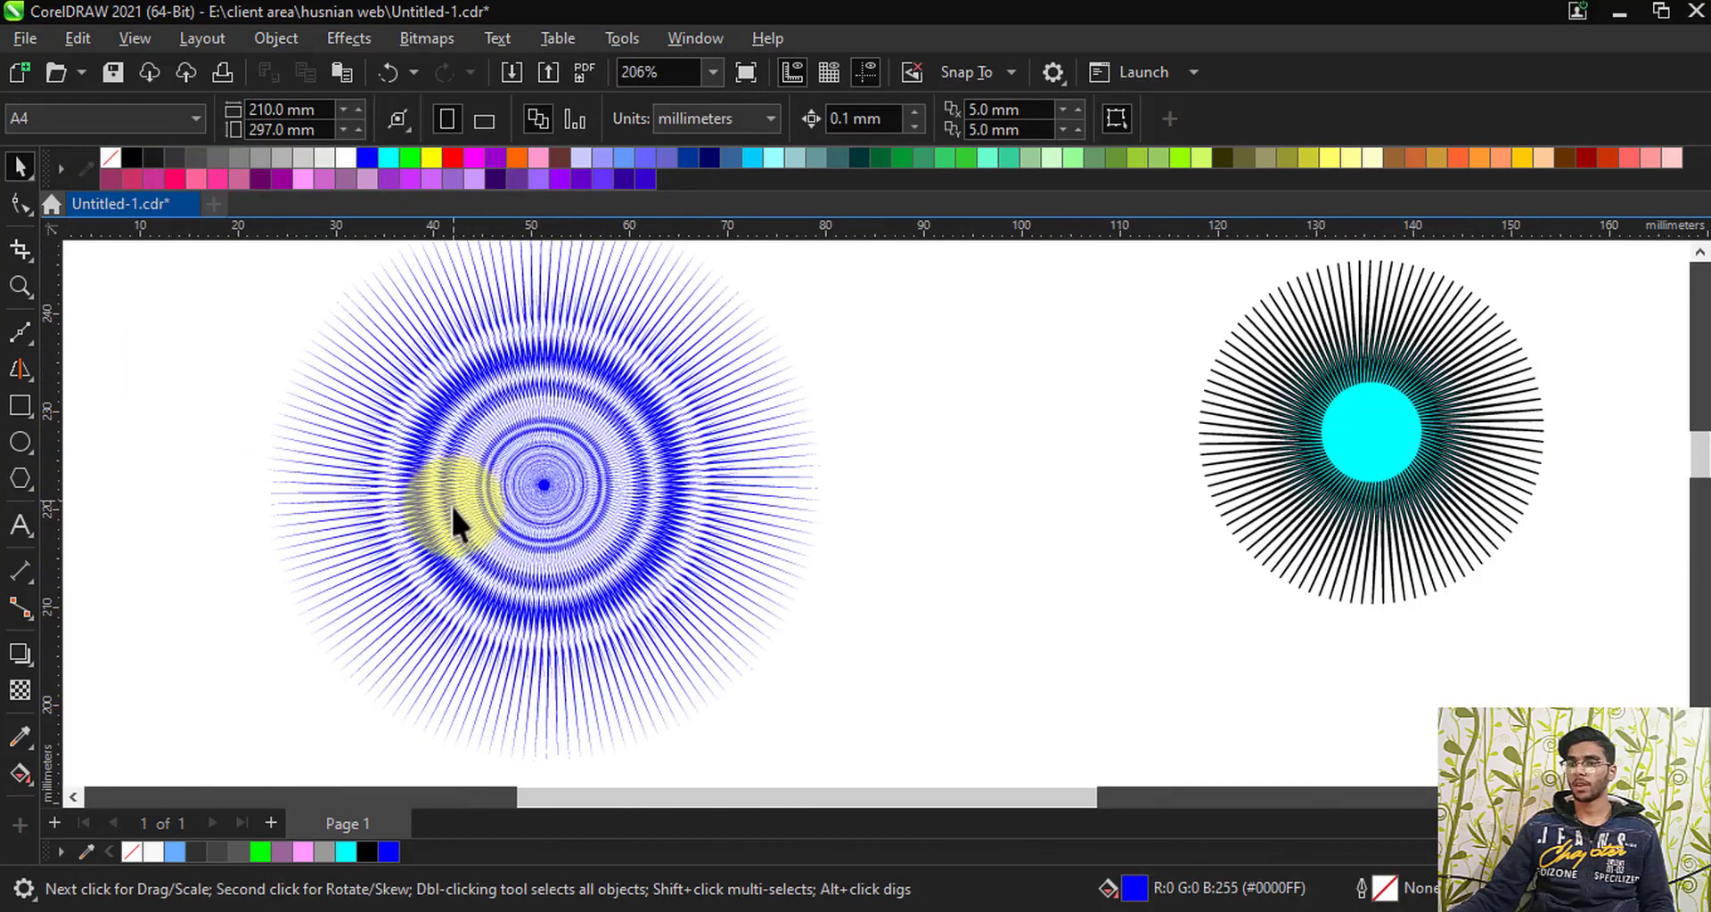
Step: Rotate the blue sunburst to about 180.11° and deselect it
scroll(451, 504, down, 3)
scroll(521, 435, up, 2)
click(577, 401)
click(506, 510)
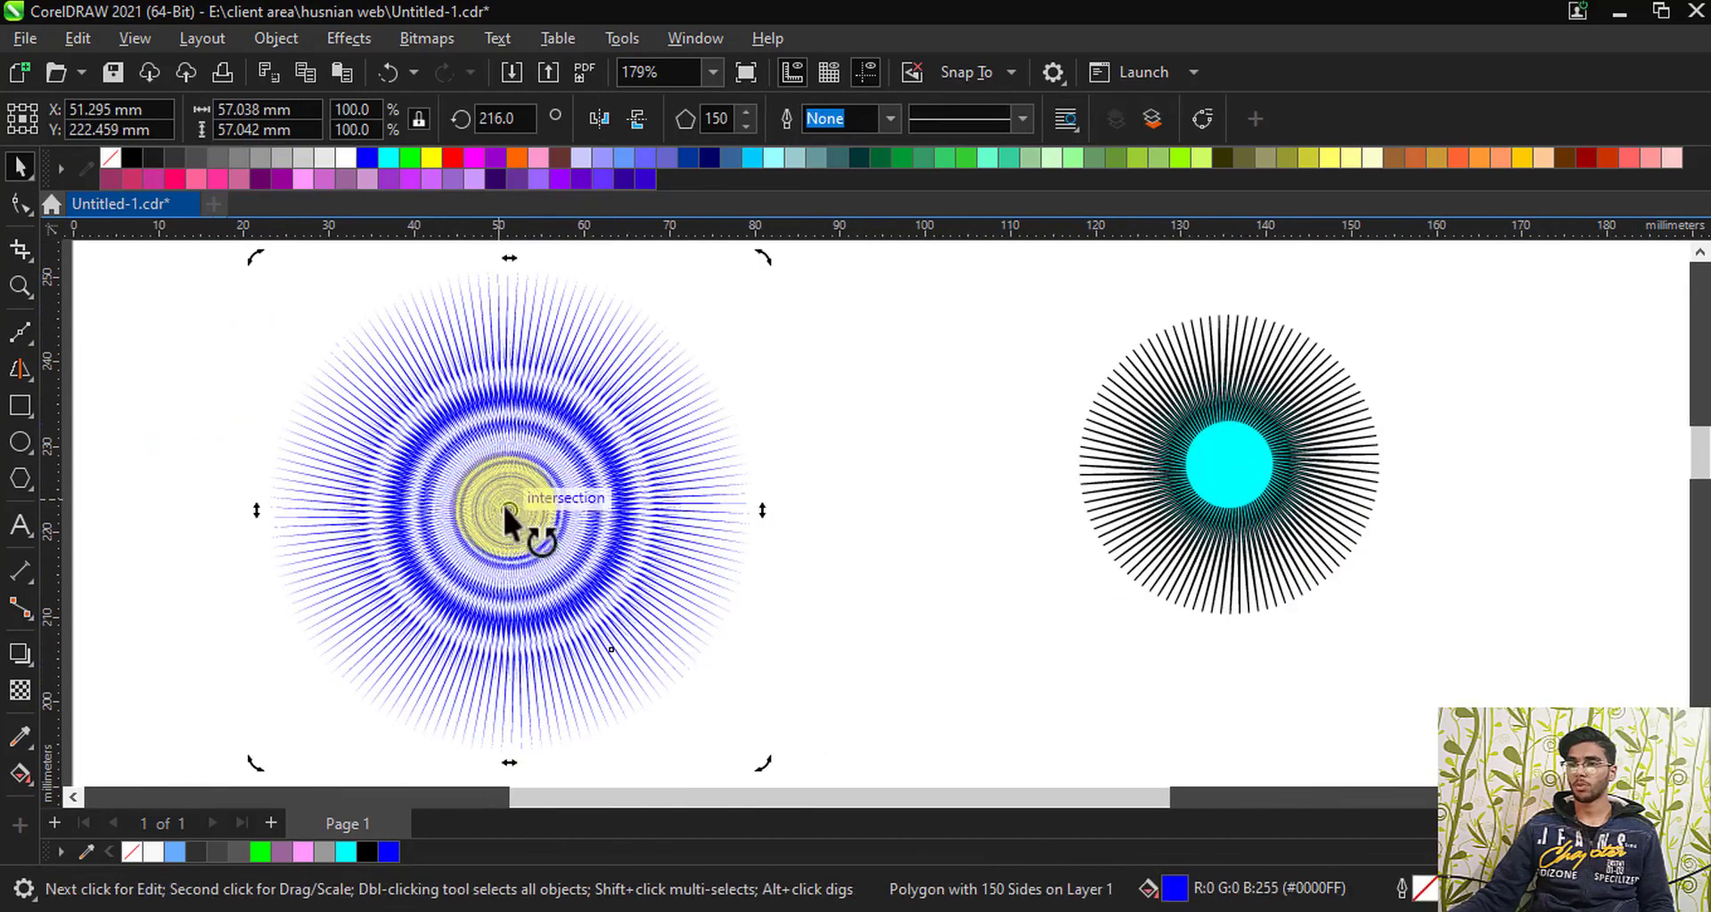
drag(777, 760, 949, 622)
click(949, 622)
scroll(462, 527, up, 5)
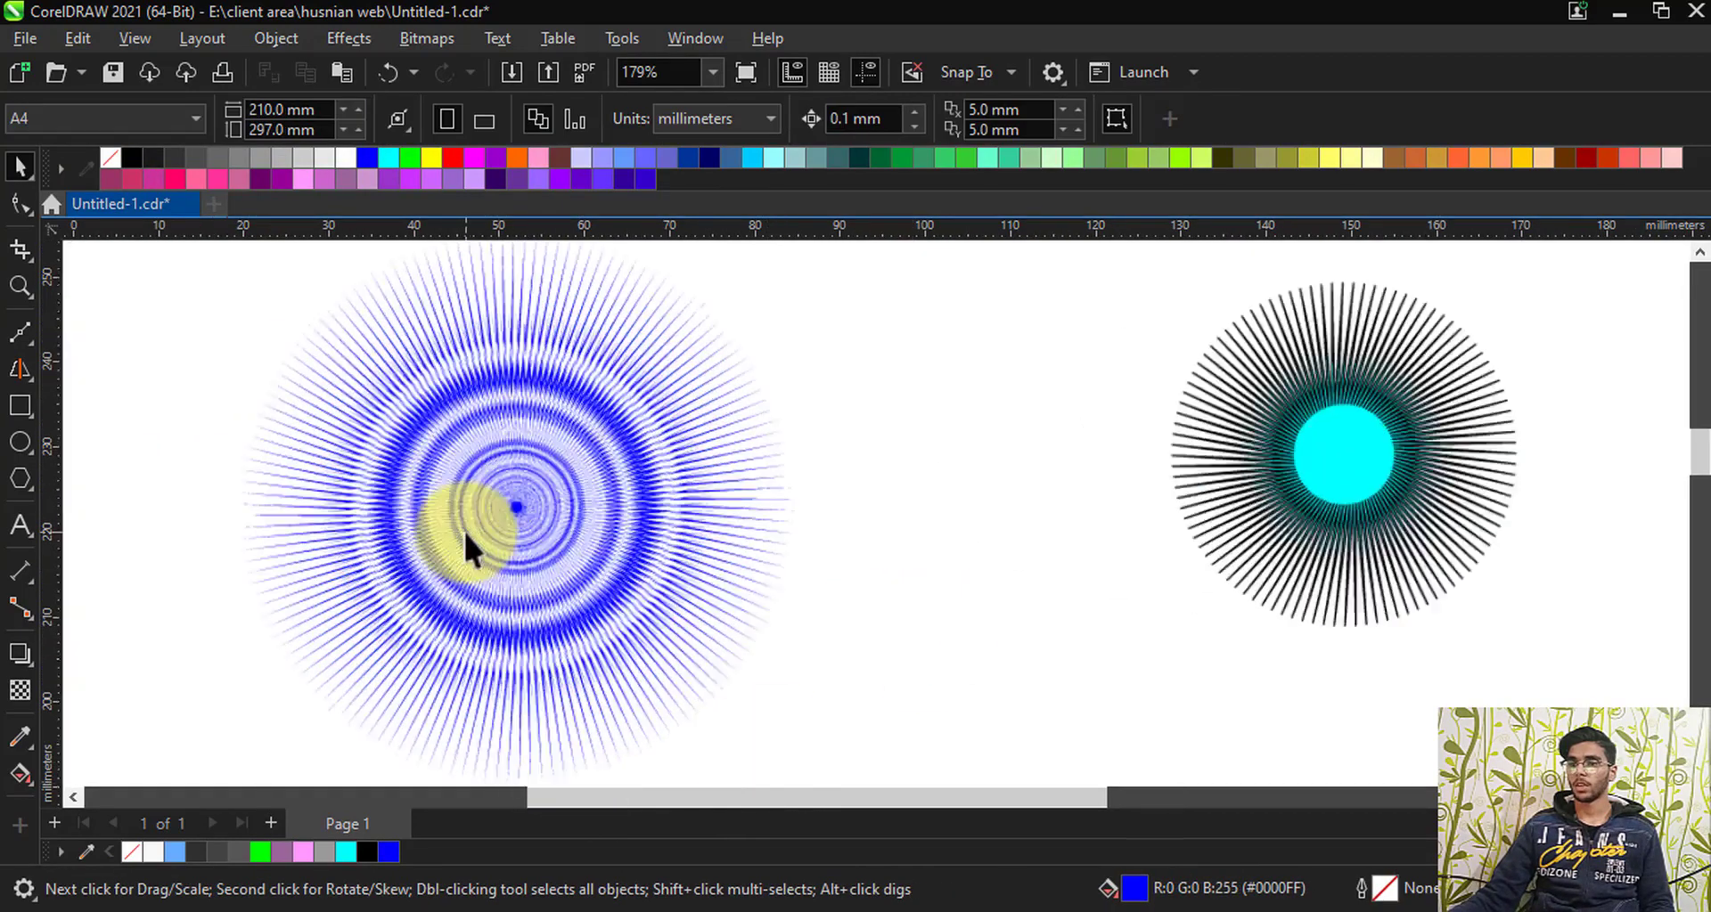
Step: Move the blue sunburst below and to the right of the cyan one, centered at about X 181 mm, Y 195 mm
scroll(524, 443, down, 7)
drag(520, 443, 1236, 613)
scroll(649, 481, down, 2)
scroll(613, 500, up, 2)
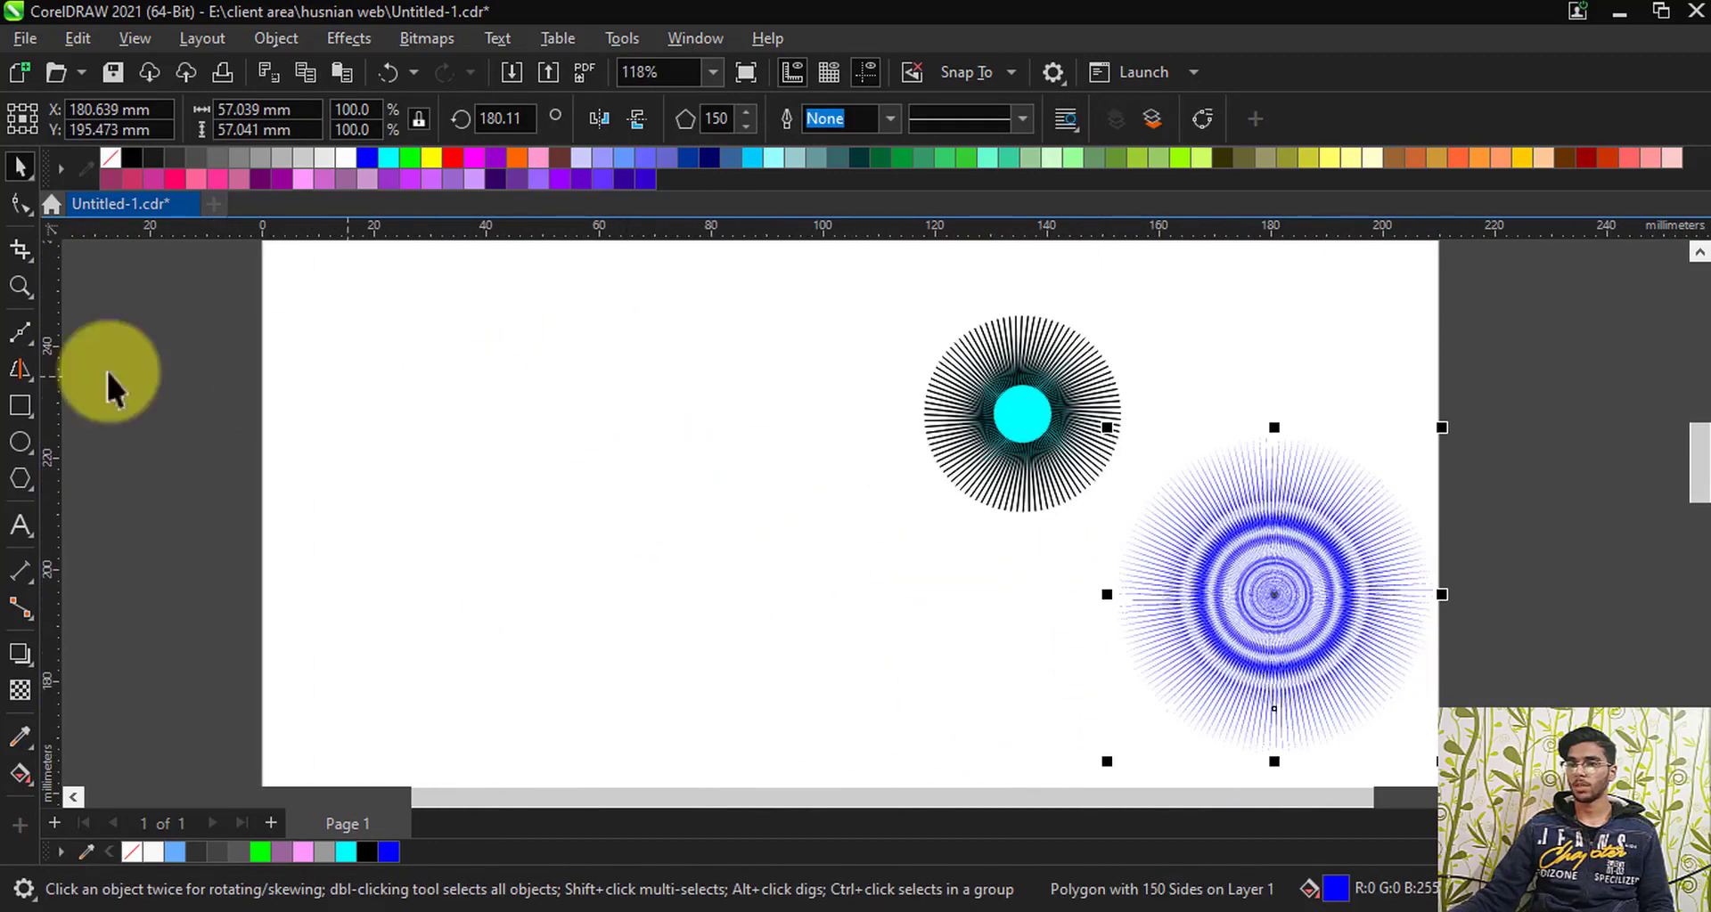
Step: Draw a slightly tilted pentagon about 48.1 by 46.7 mm in the page's empty upper-left area
click(20, 442)
click(38, 490)
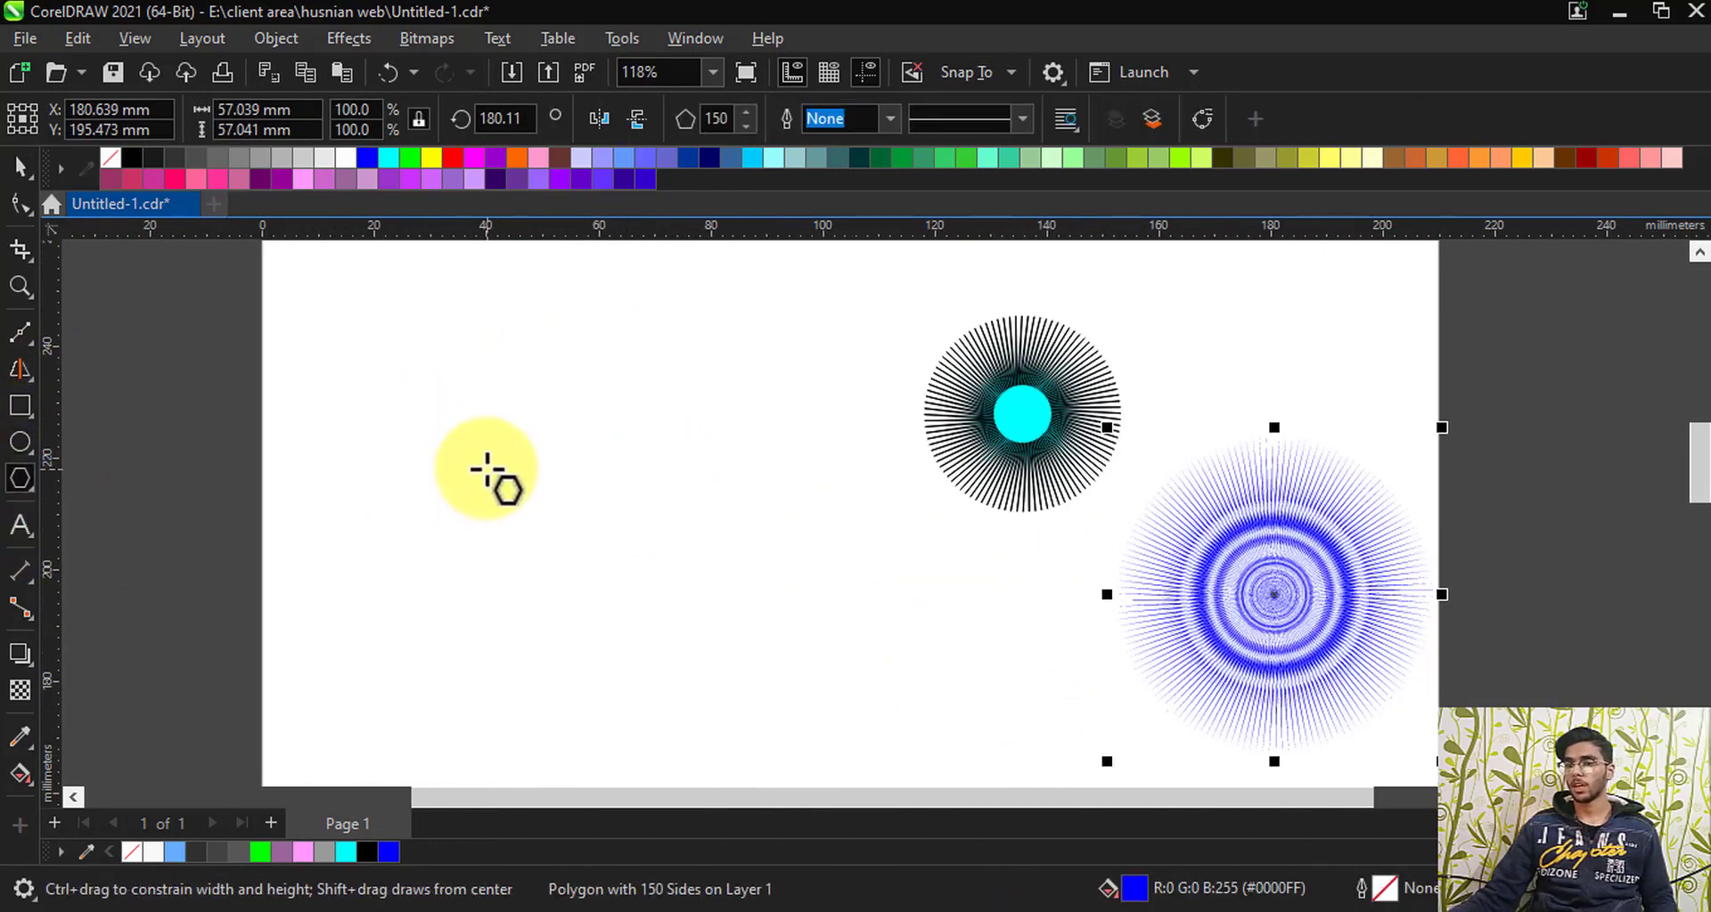
drag(523, 456, 438, 312)
Step: Give the new tilted pentagon a black outline and clear its fill
right_click(135, 159)
click(152, 177)
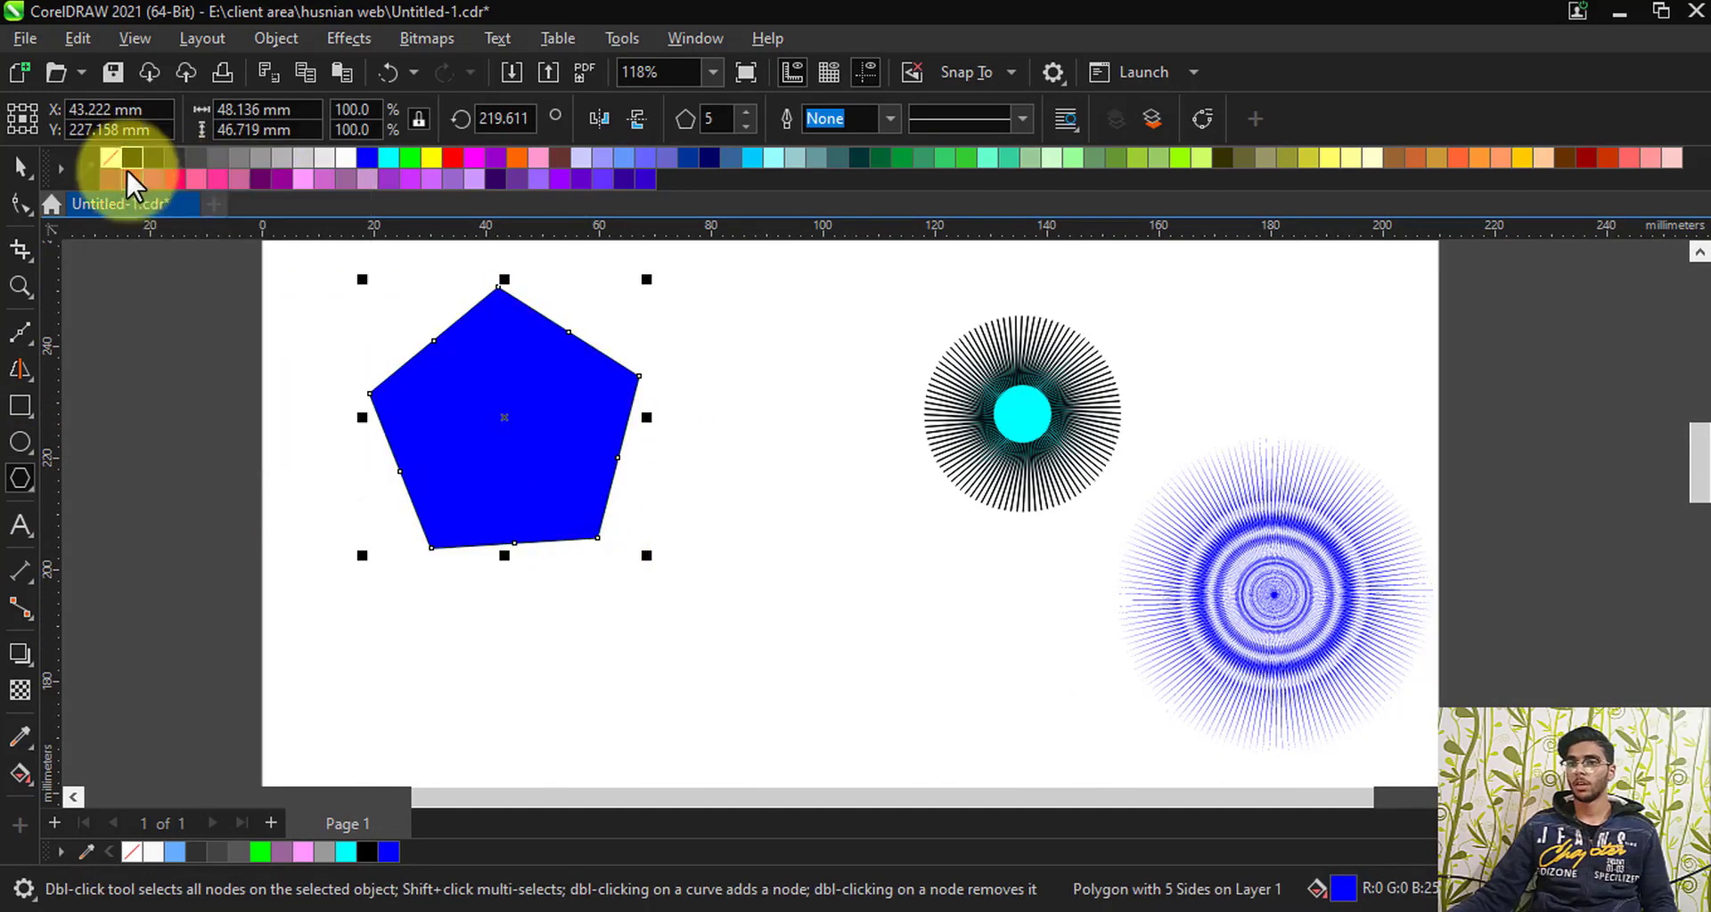
click(111, 158)
scroll(370, 307, up, 1)
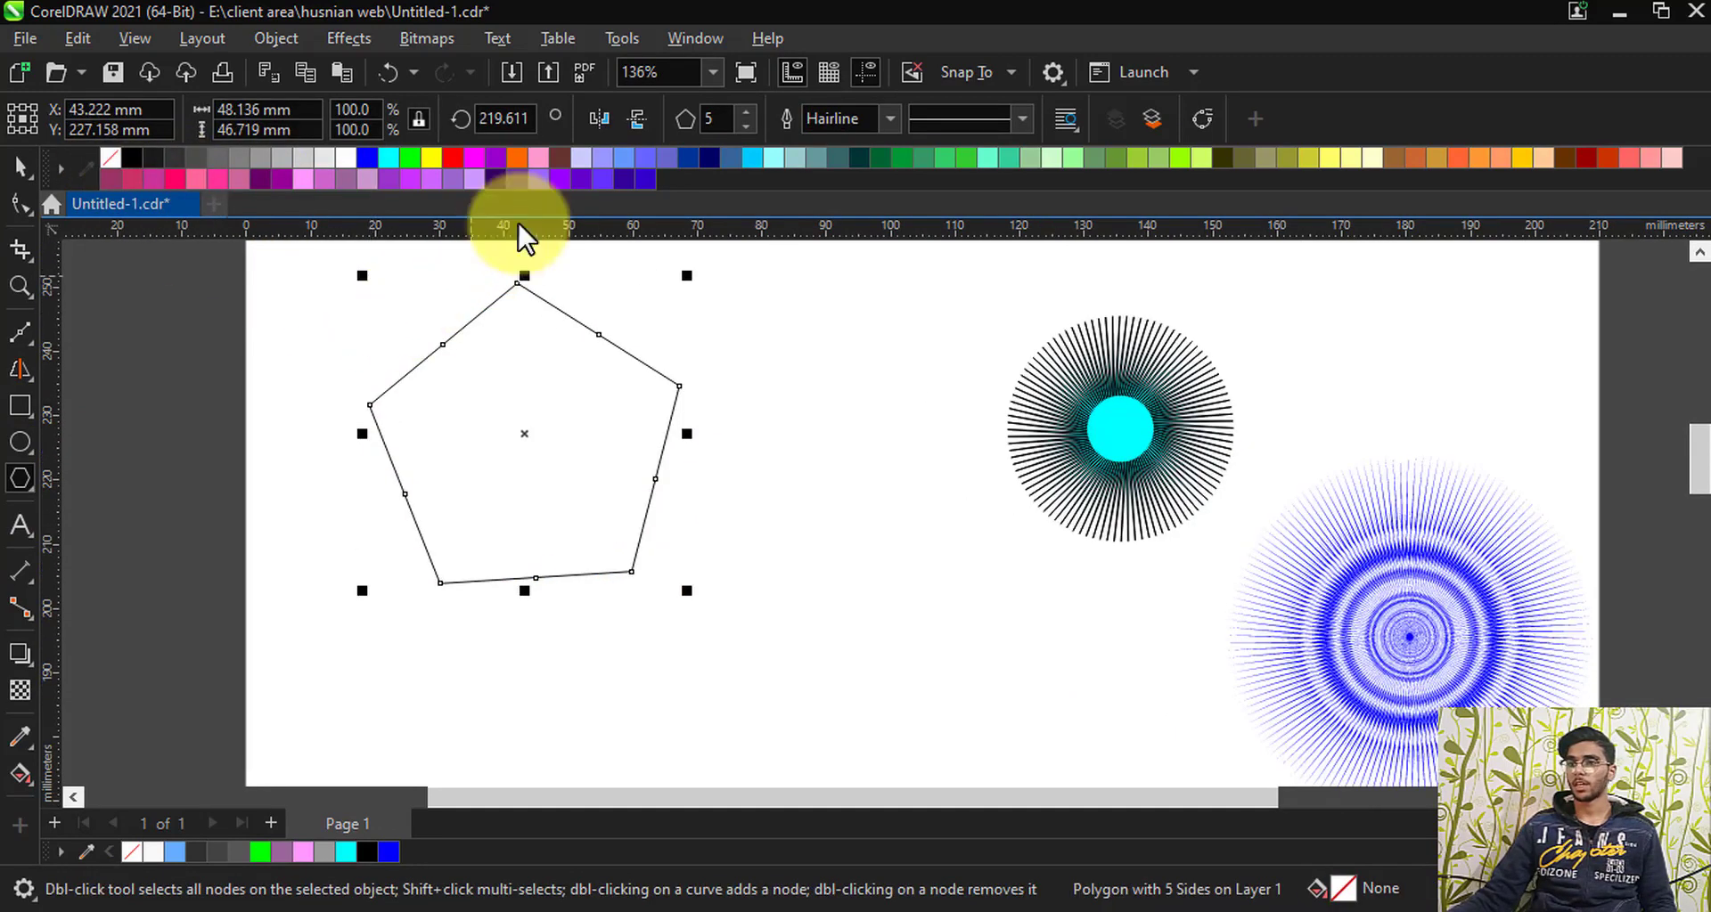
Step: Set the tilted polygon's number of sides to 100
click(745, 111)
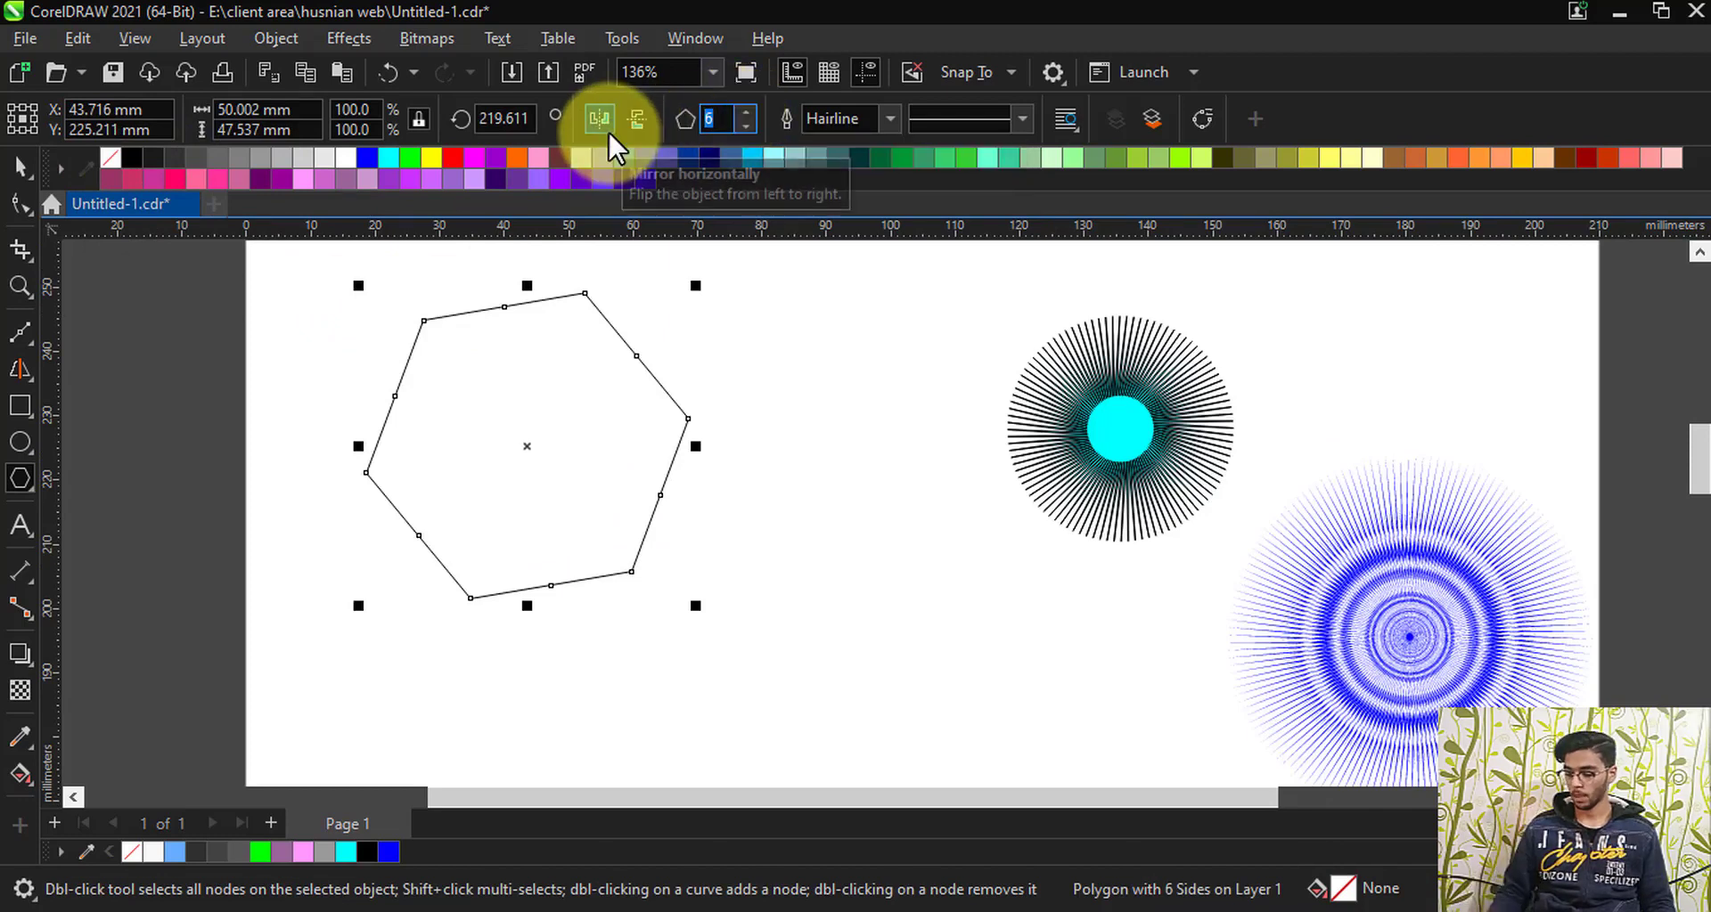
text(100)
key(Return)
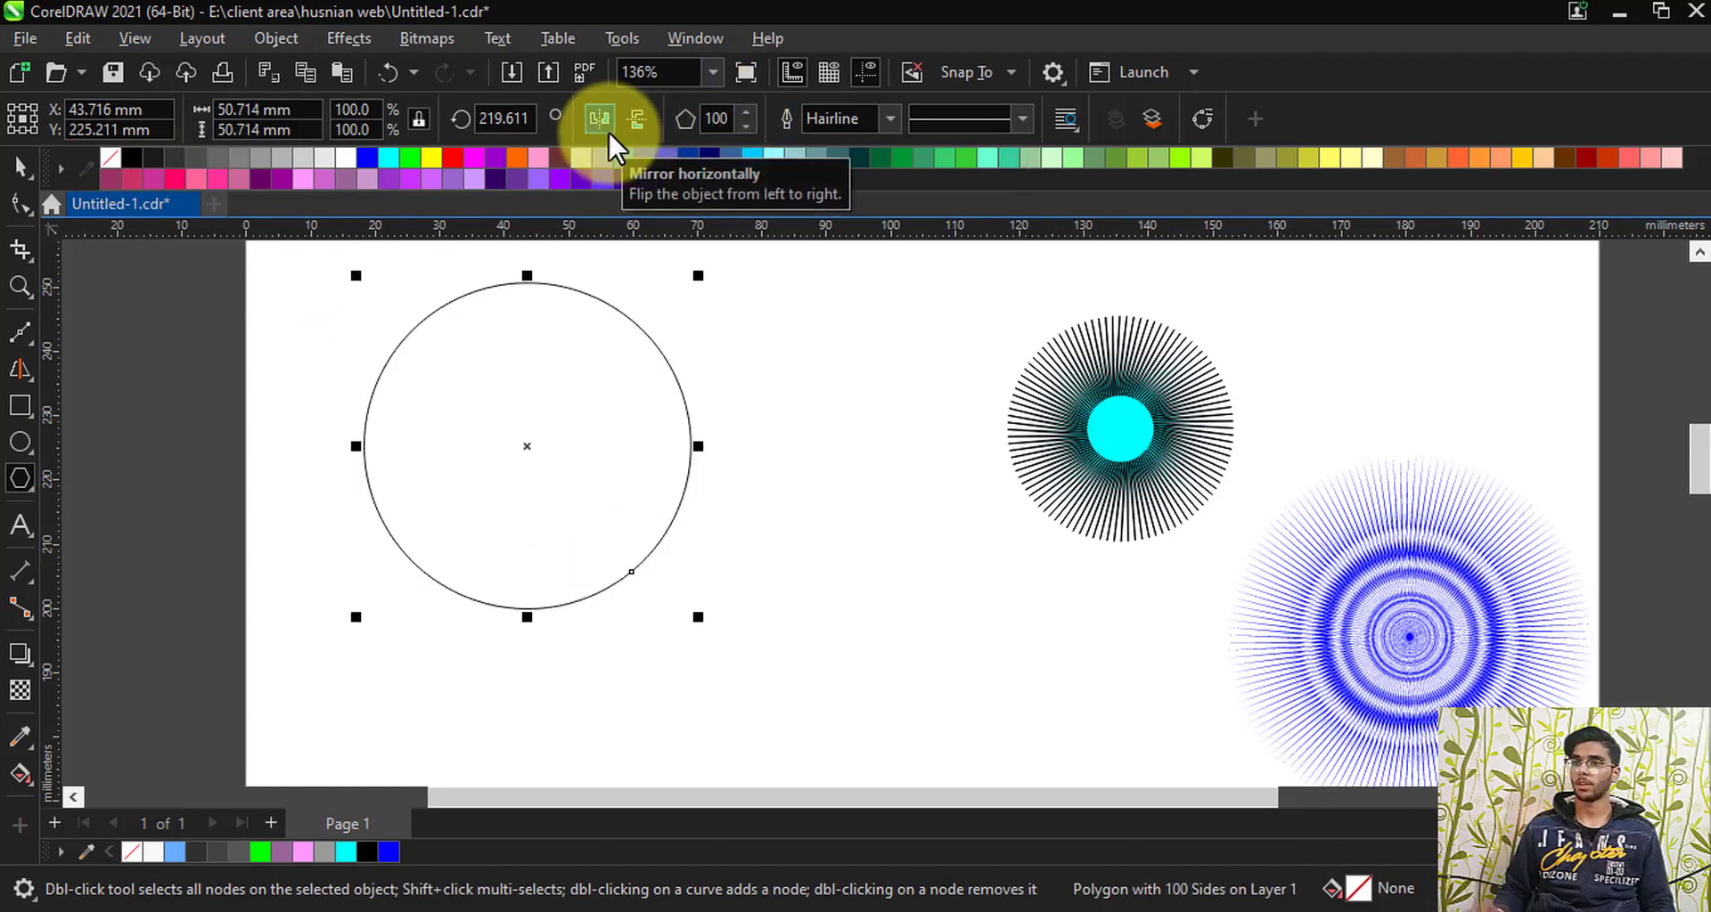
Step: Reshape the 100-sided polygon by pulling its edge nodes inward and past the center, forming overlapping spokes around a small central hole
key(z)
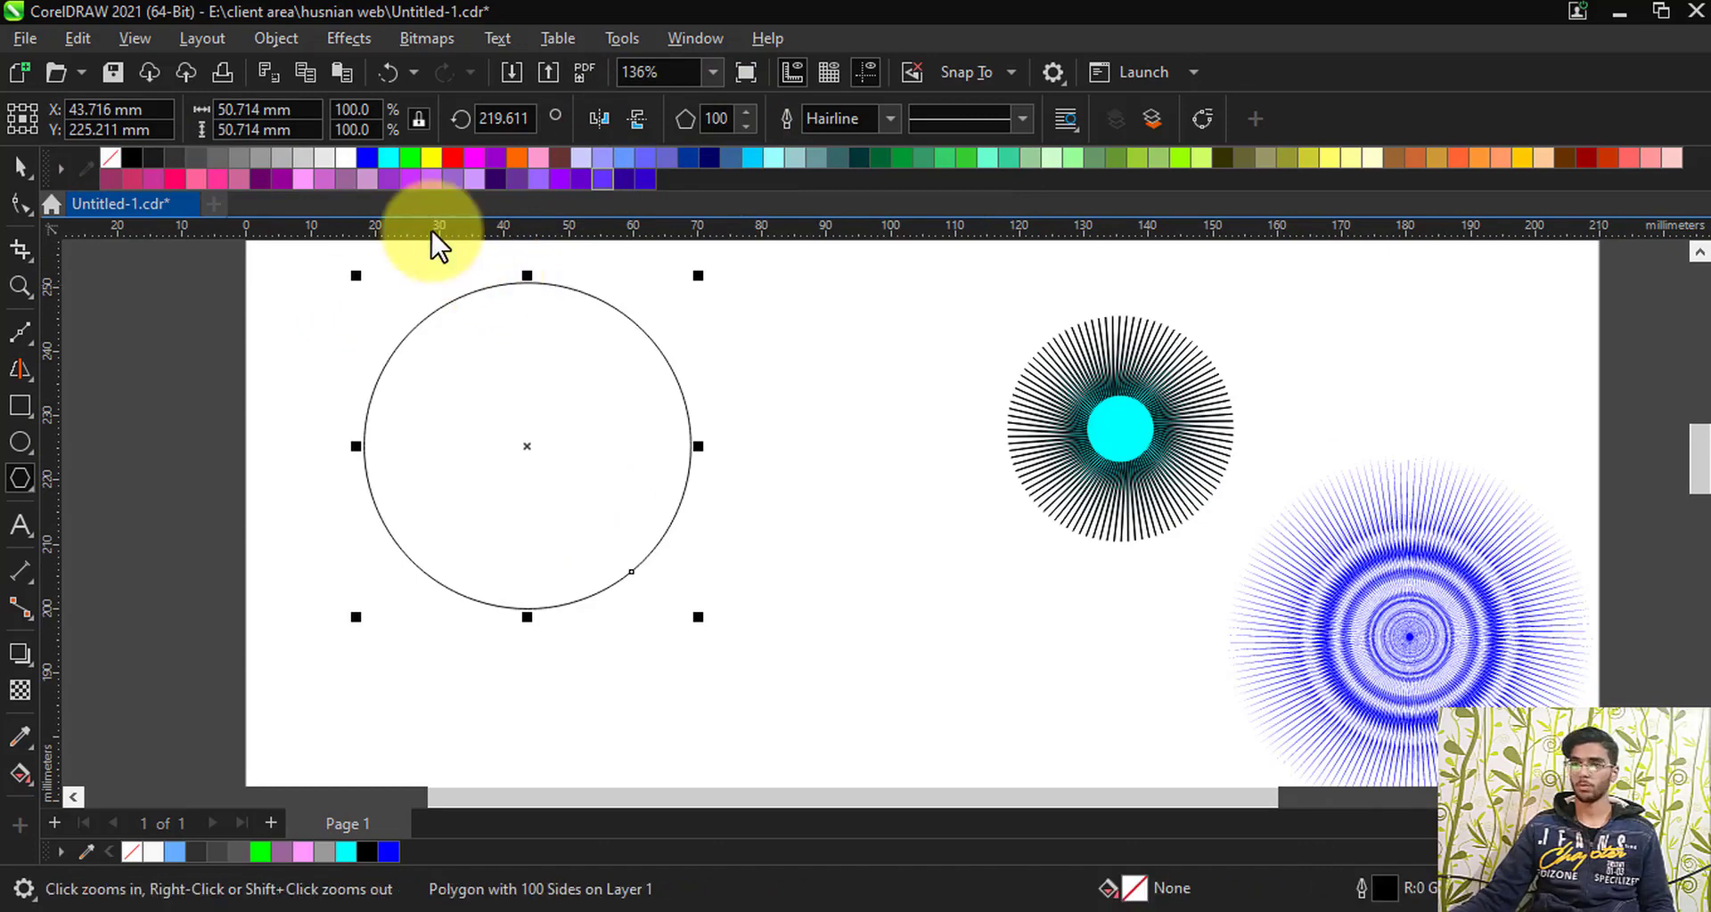
drag(474, 269, 515, 297)
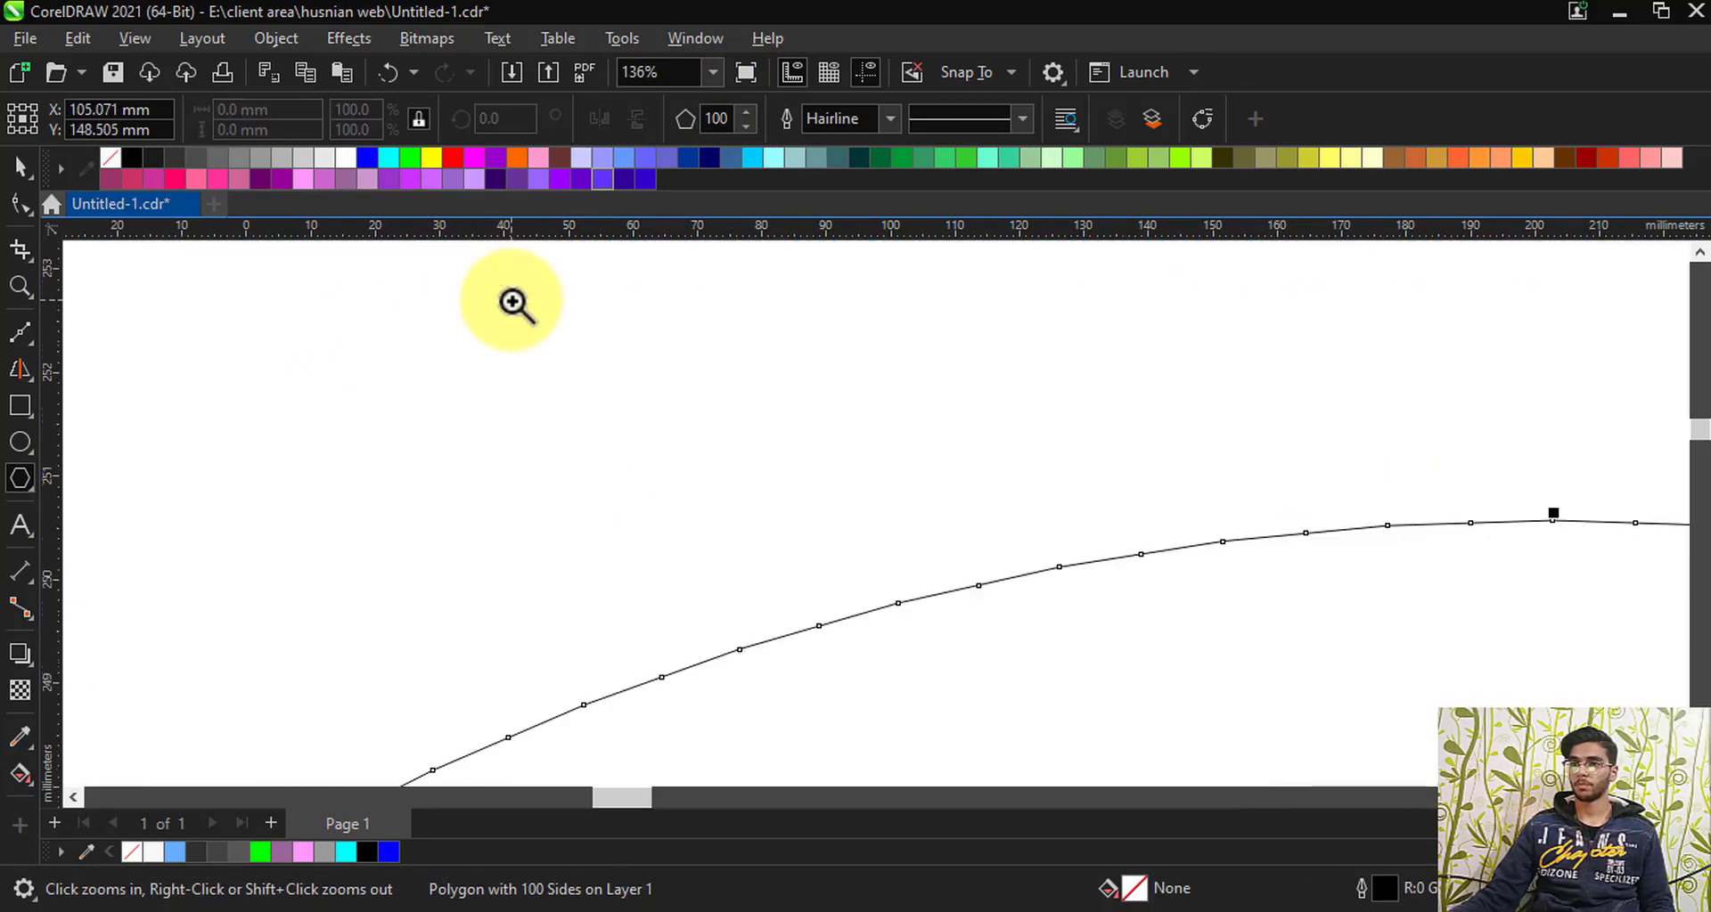
click(20, 205)
scroll(579, 356, down, 5)
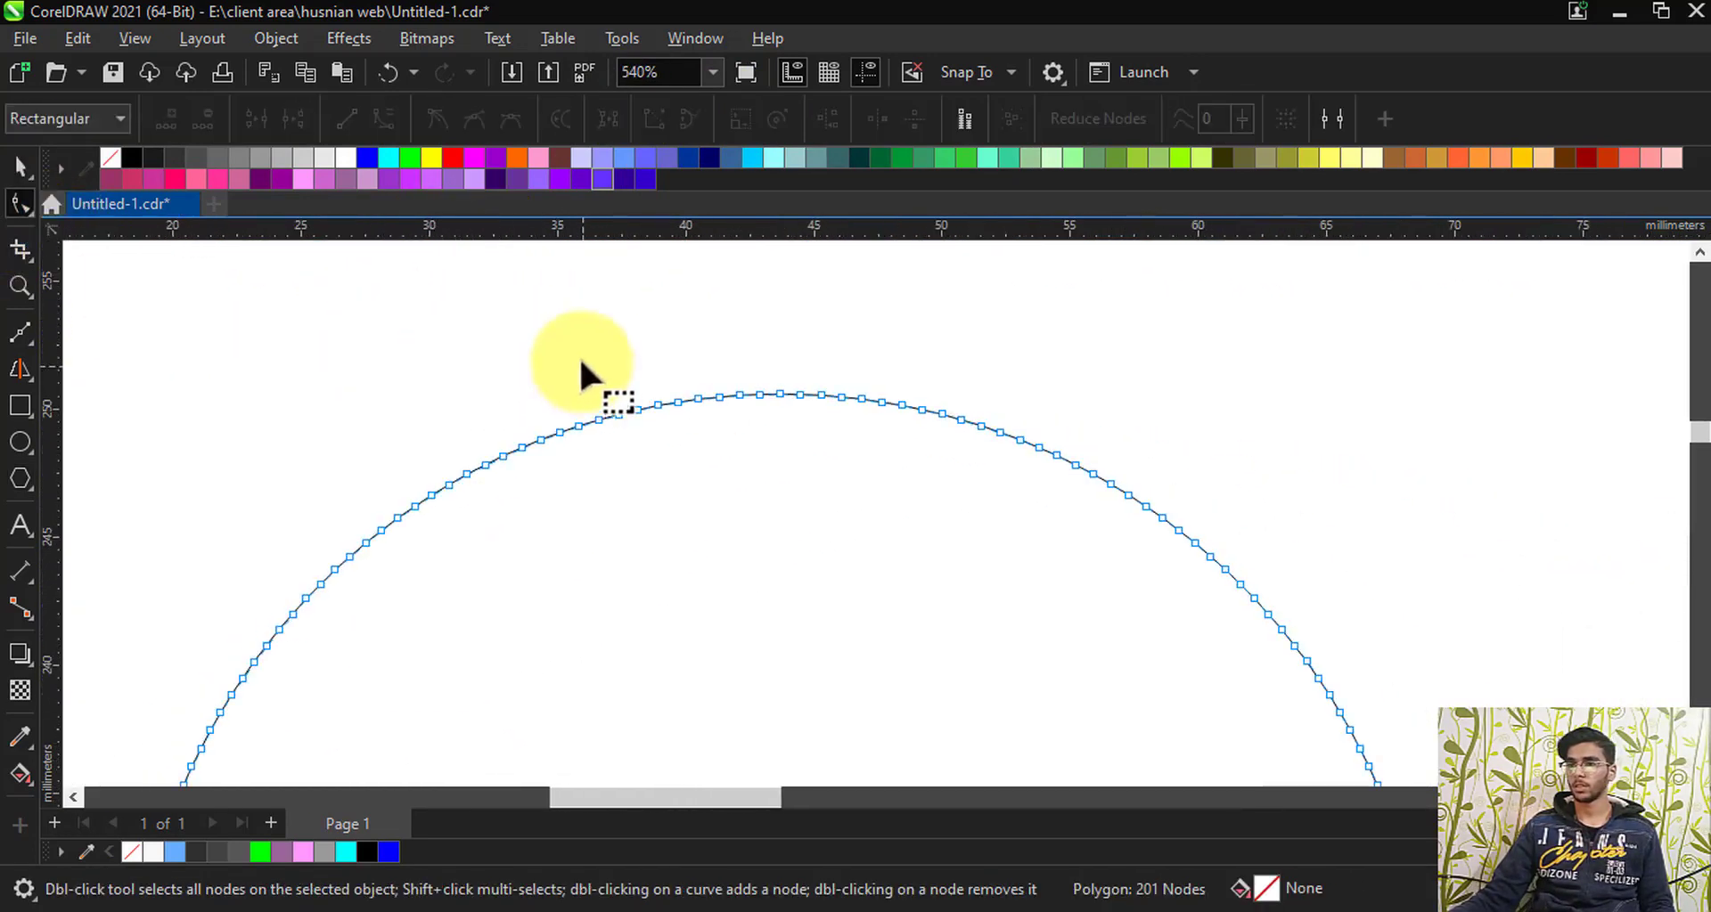
drag(592, 381, 636, 616)
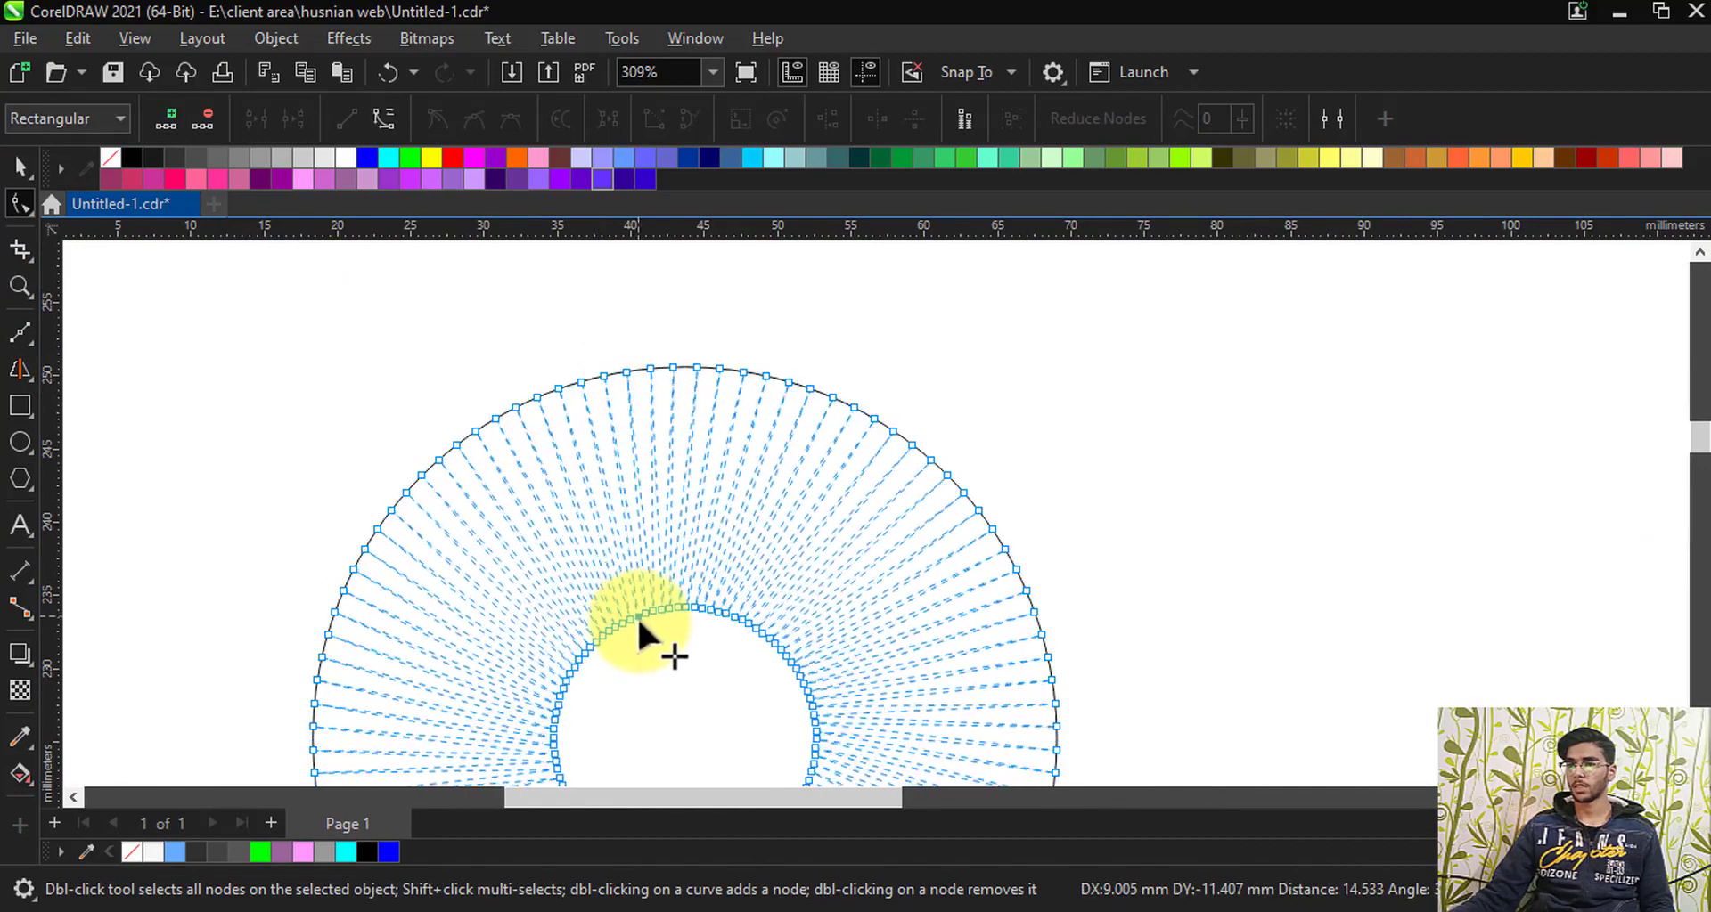
scroll(624, 378, down, 3)
scroll(616, 456, up, 2)
drag(612, 435, 704, 710)
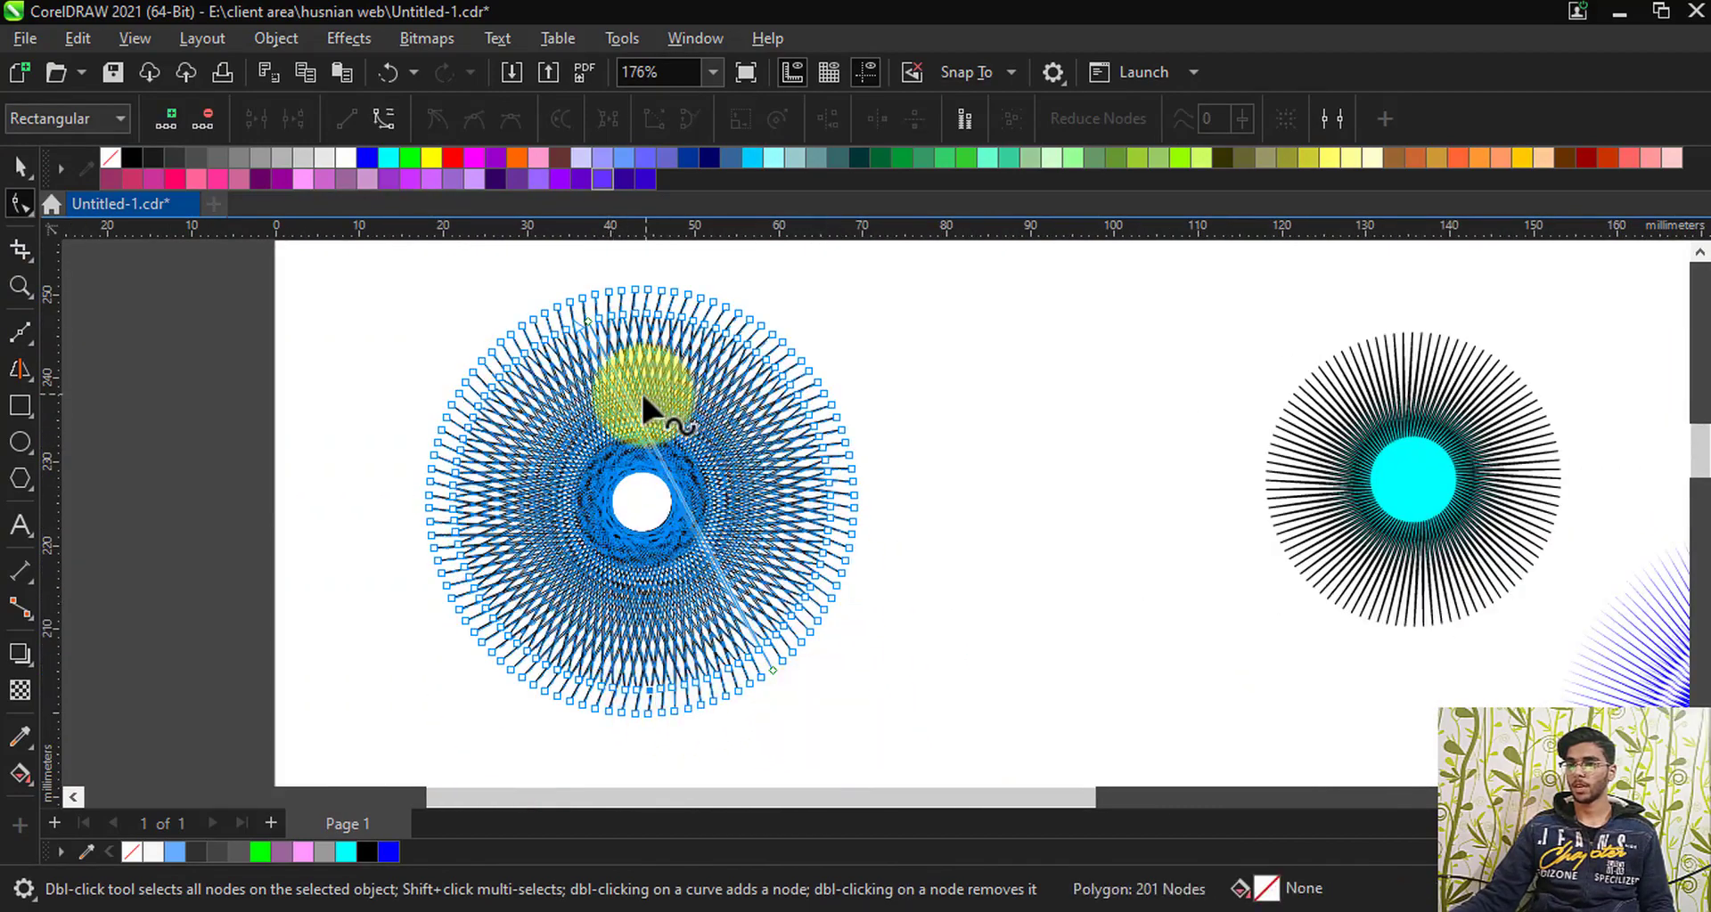
Step: Pull the sunburst's outer nodes outward to about 79 mm across and tighten its inner ring of nodes toward the center
scroll(640, 390, up, 1)
drag(795, 344, 1024, 526)
scroll(842, 495, down, 3)
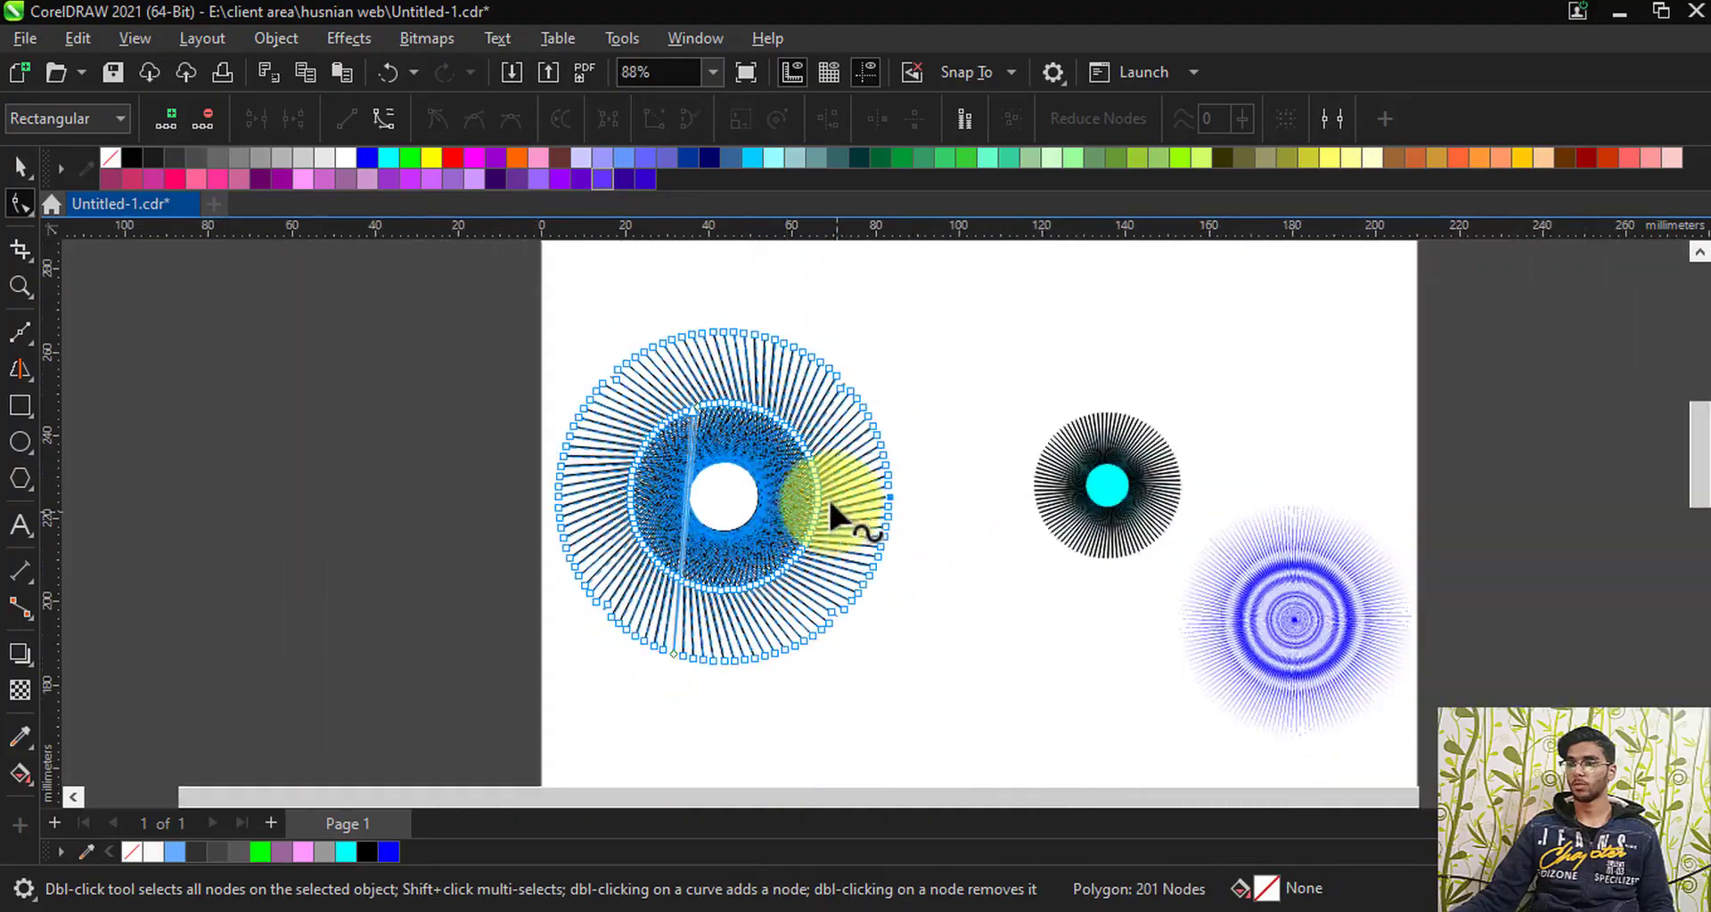
drag(839, 498, 754, 512)
click(876, 596)
Step: Move the sunburst's inner ring nodes outward to near the rim so the spokes cross in a lattice around a wider hole
scroll(754, 547, up, 2)
scroll(754, 543, up, 10)
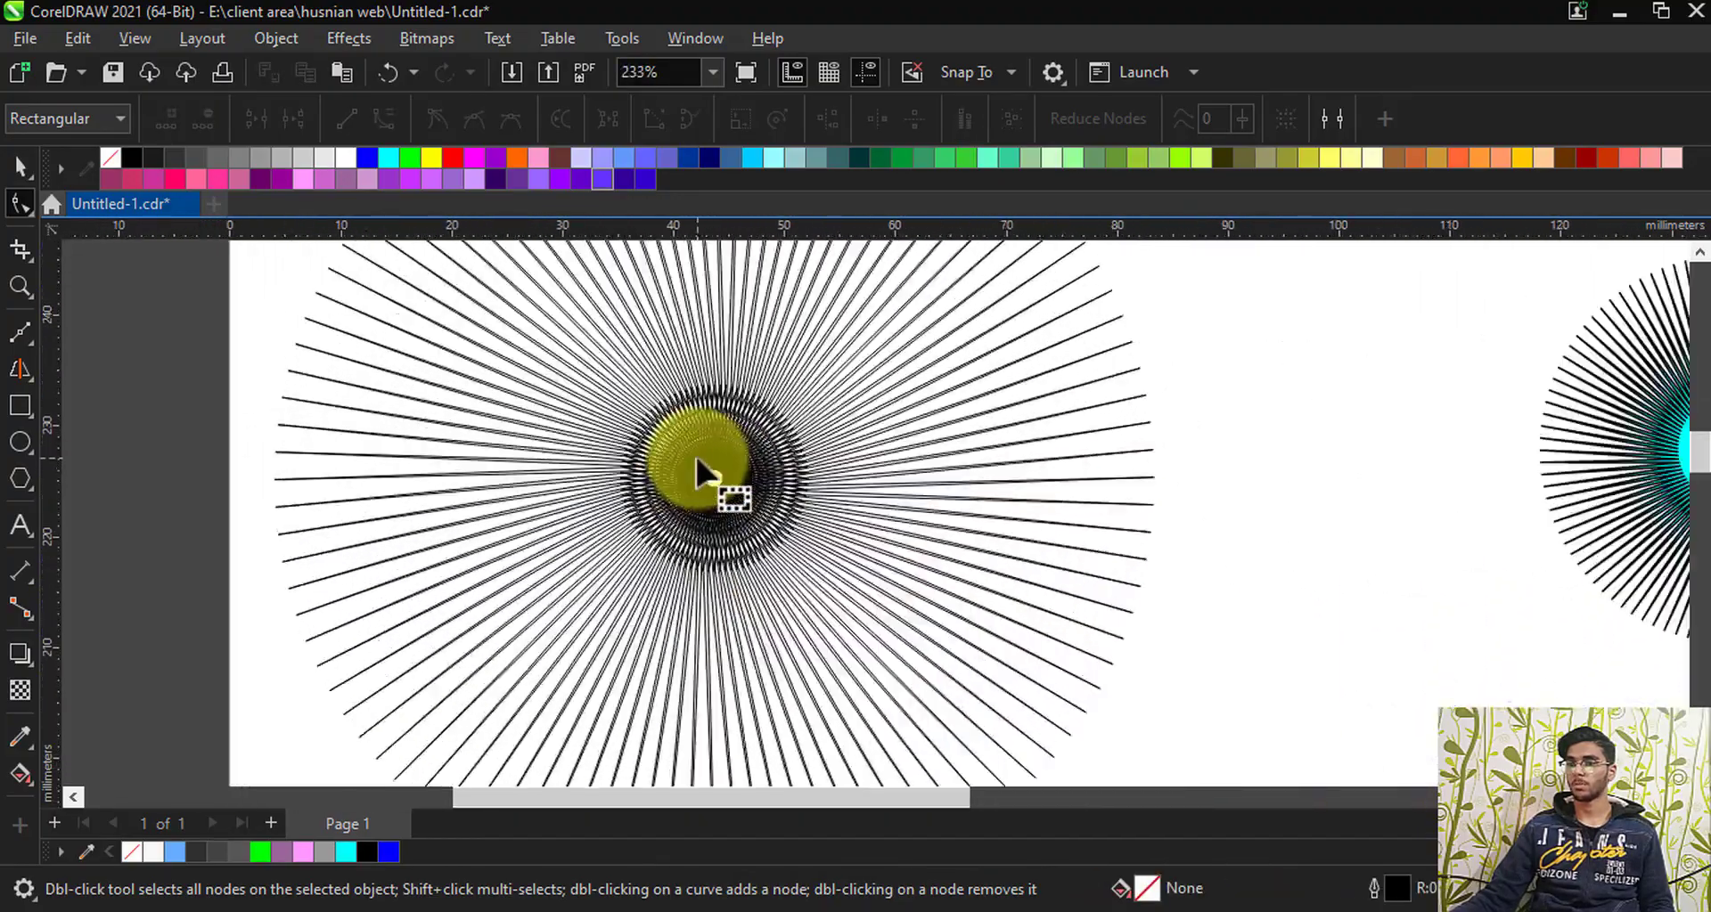
scroll(726, 443, down, 9)
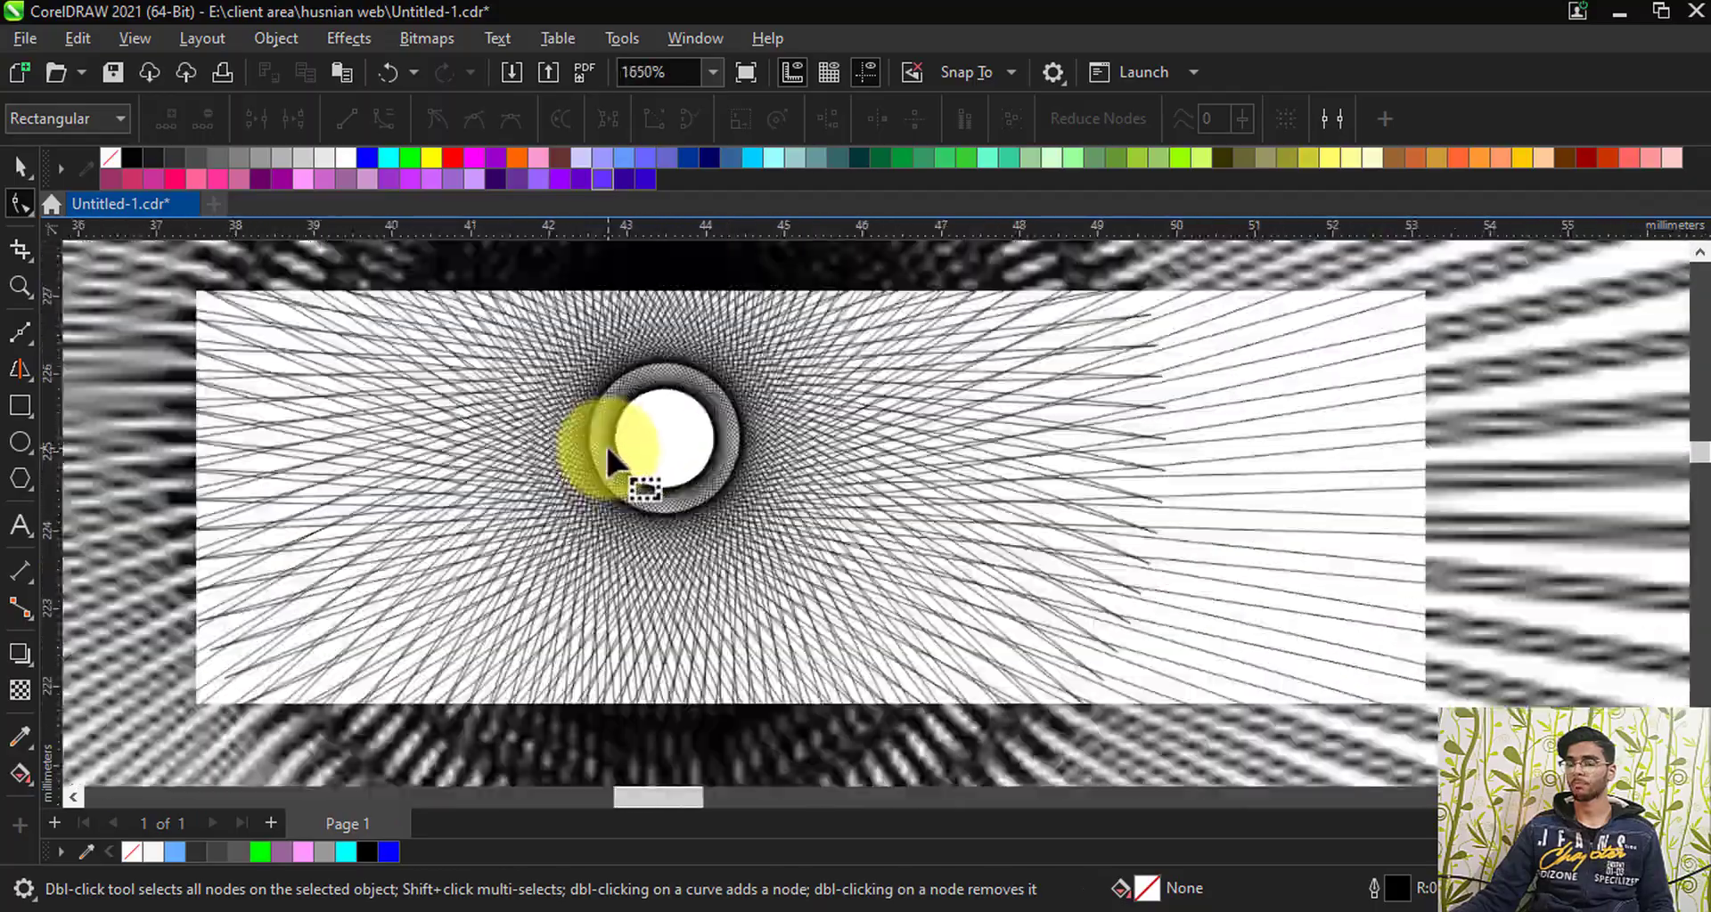
click(583, 374)
scroll(610, 387, up, 1)
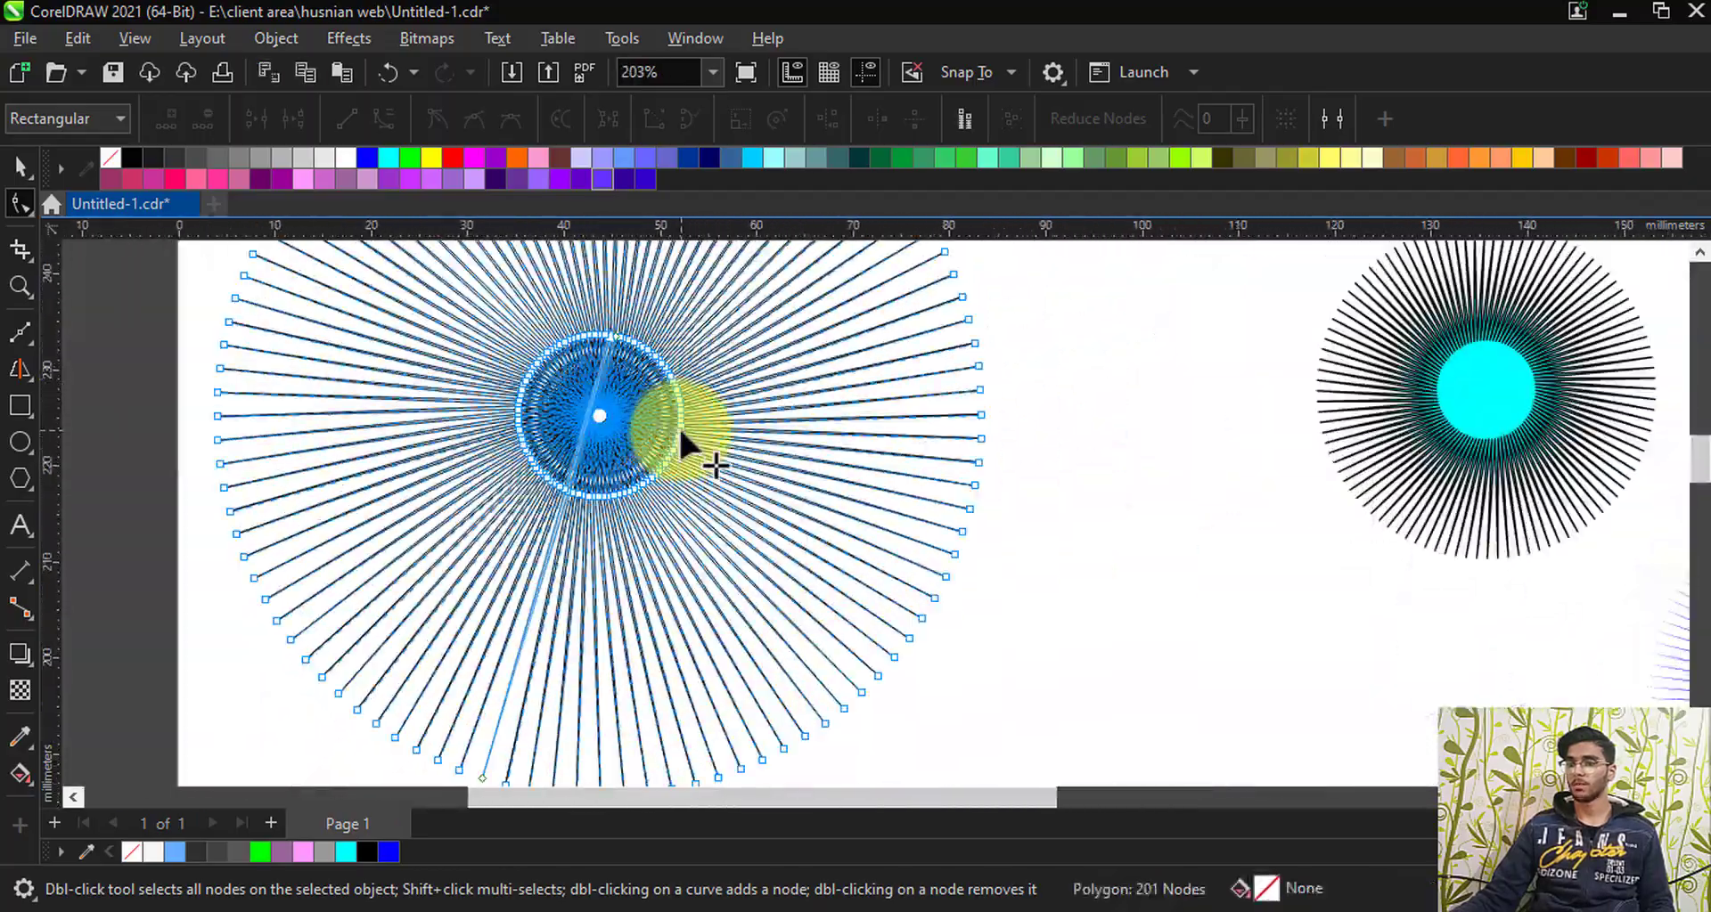
drag(677, 425, 861, 589)
scroll(762, 533, down, 1)
scroll(762, 534, down, 1)
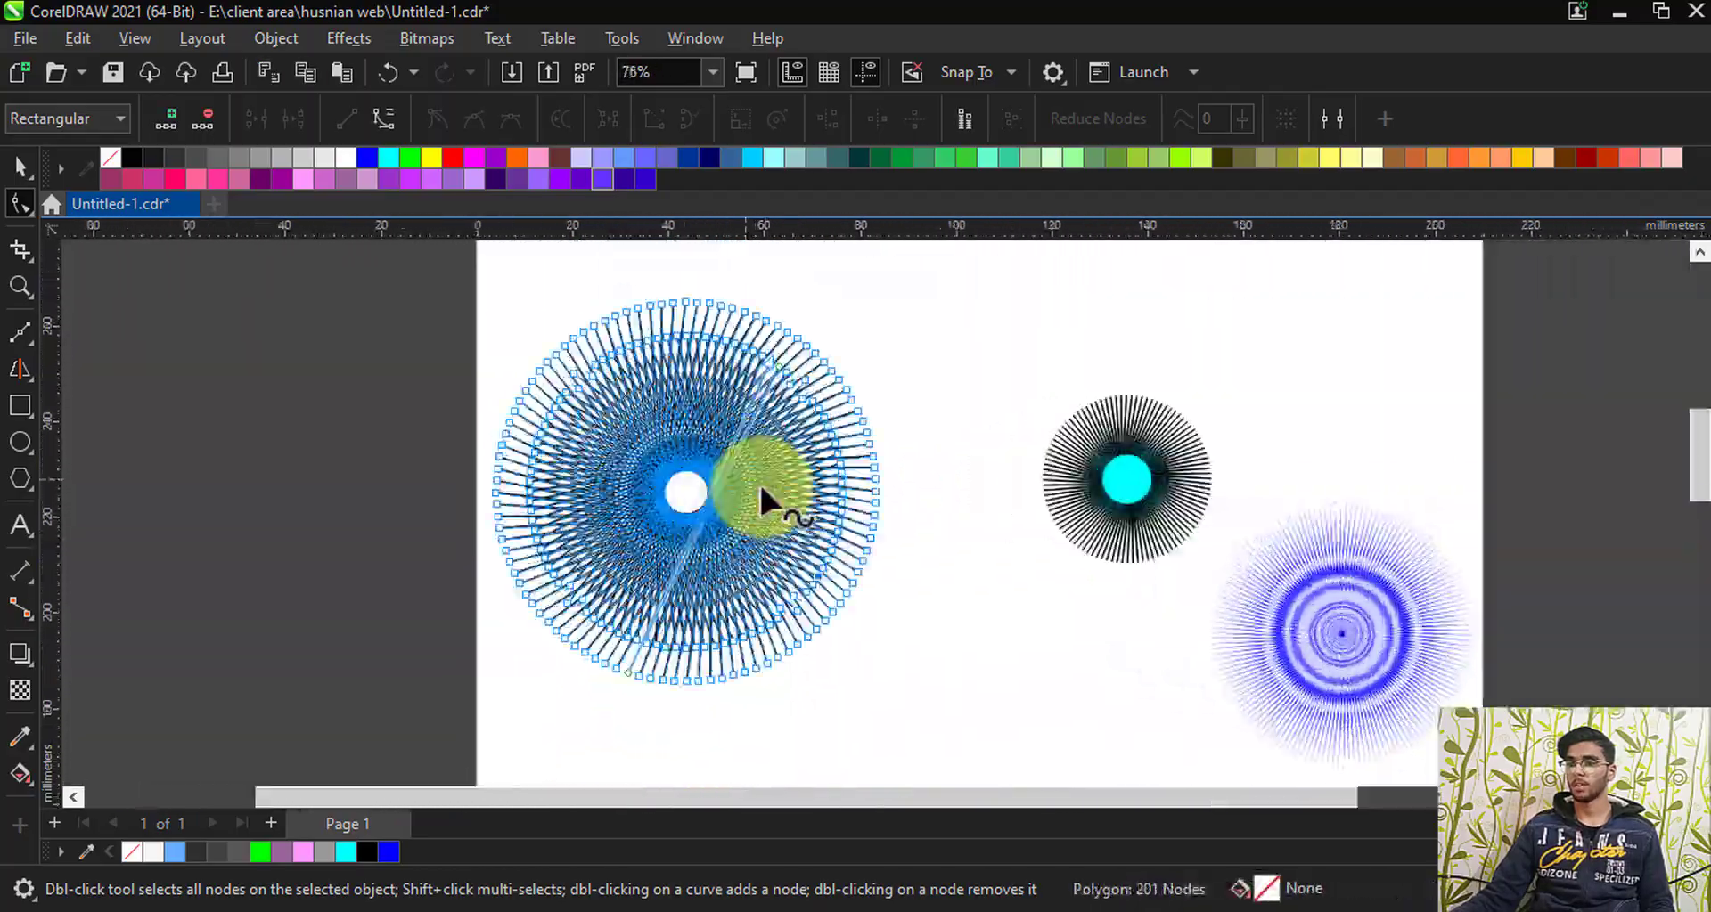
click(847, 488)
Step: Select the large 100-sided sunburst and fill it with yellow
click(16, 169)
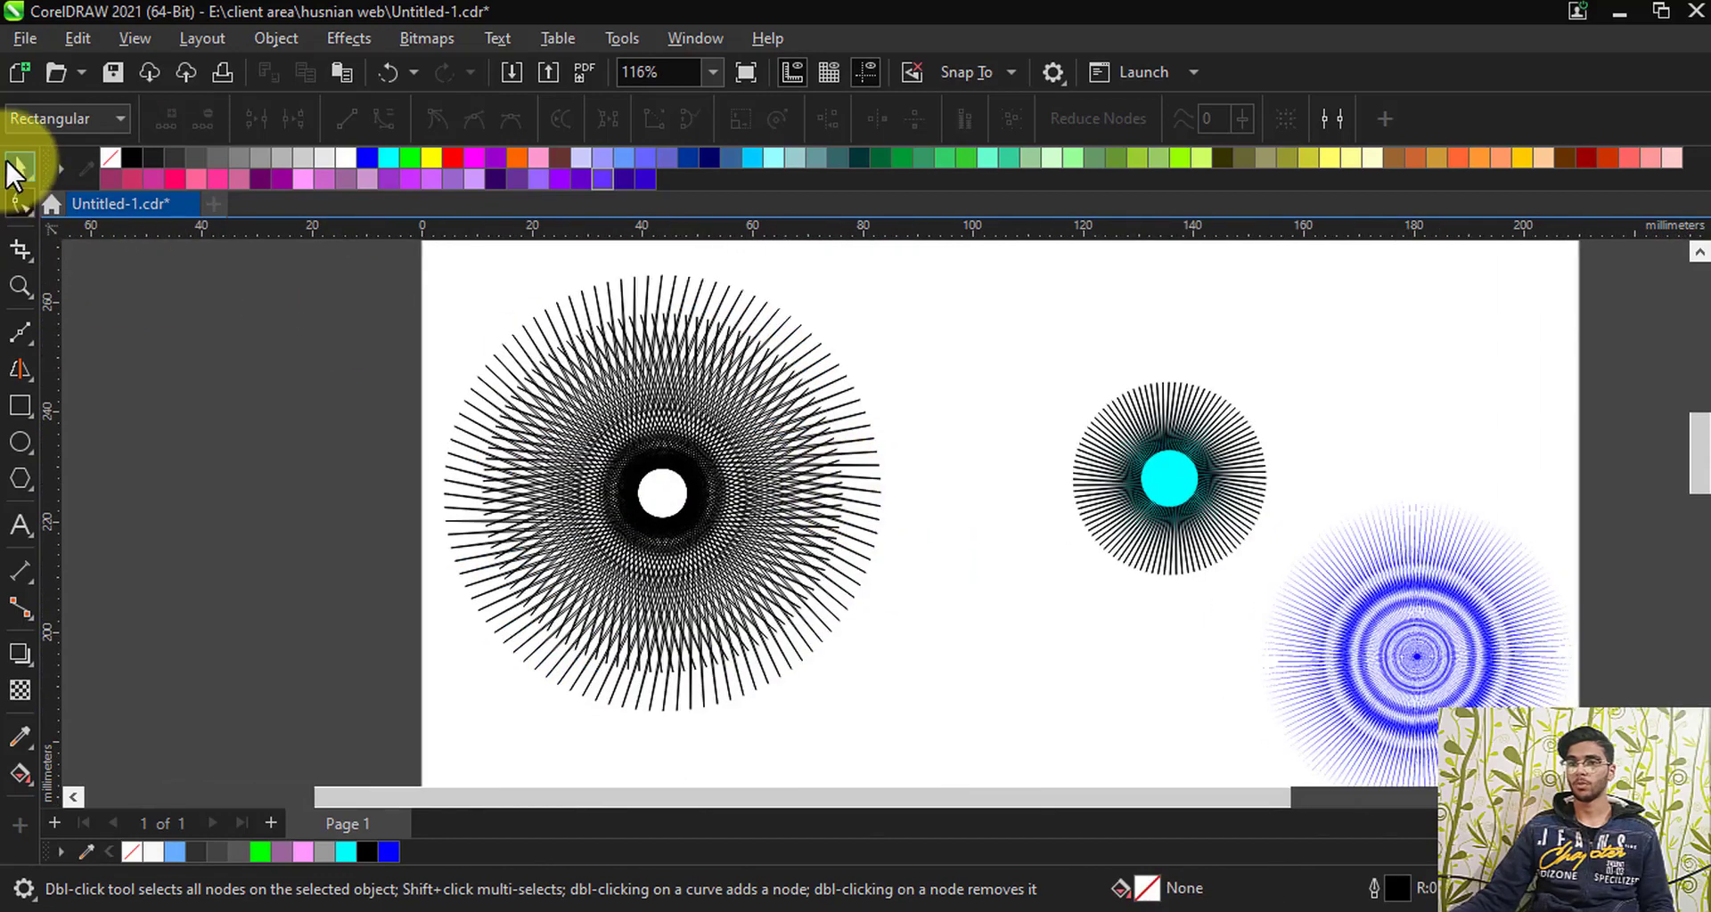
click(794, 535)
click(392, 158)
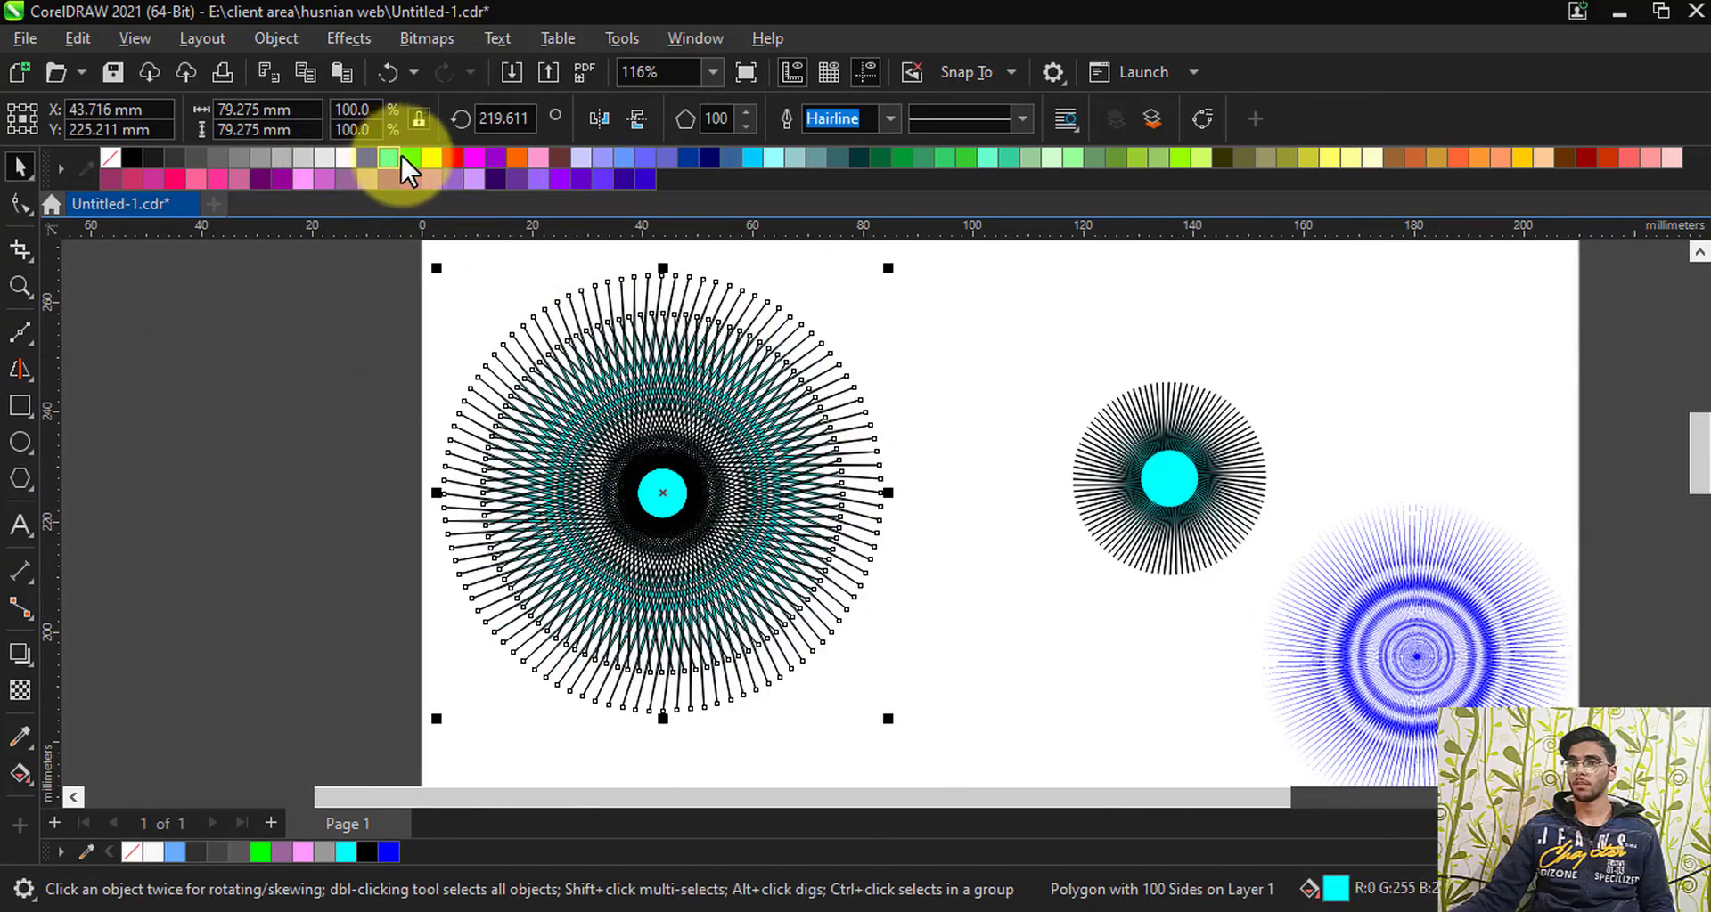
click(431, 158)
Step: Remove the large sunburst's outline and fill it with dark green (#003333)
scroll(473, 377, down, 2)
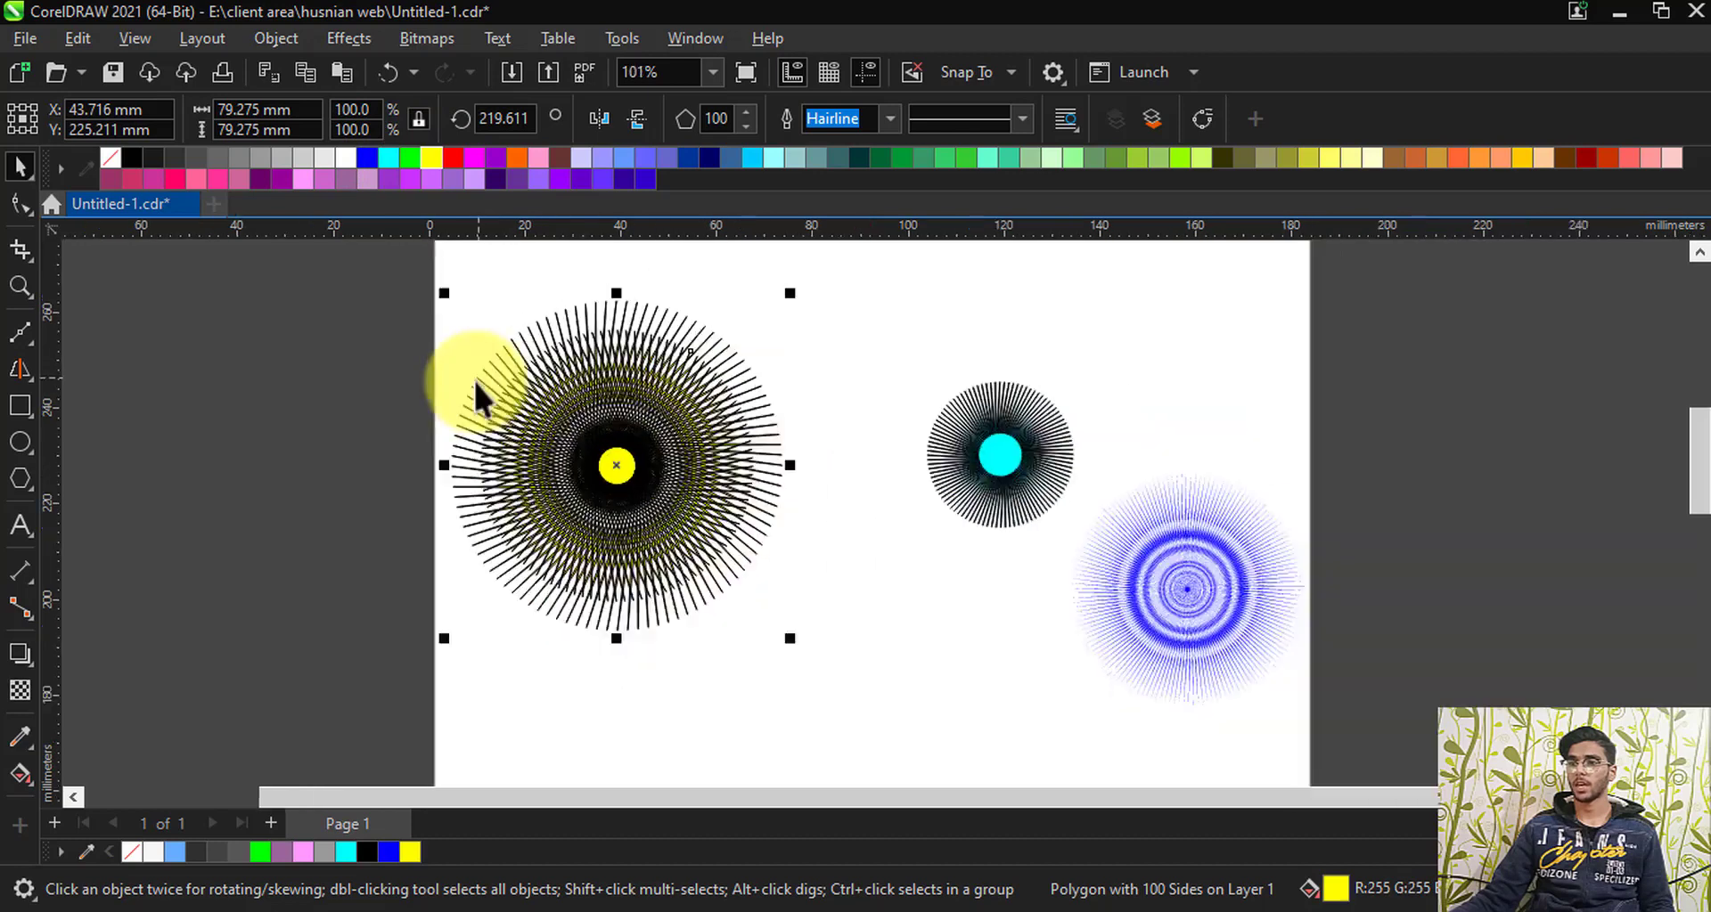
scroll(510, 365, up, 1)
right_click(110, 159)
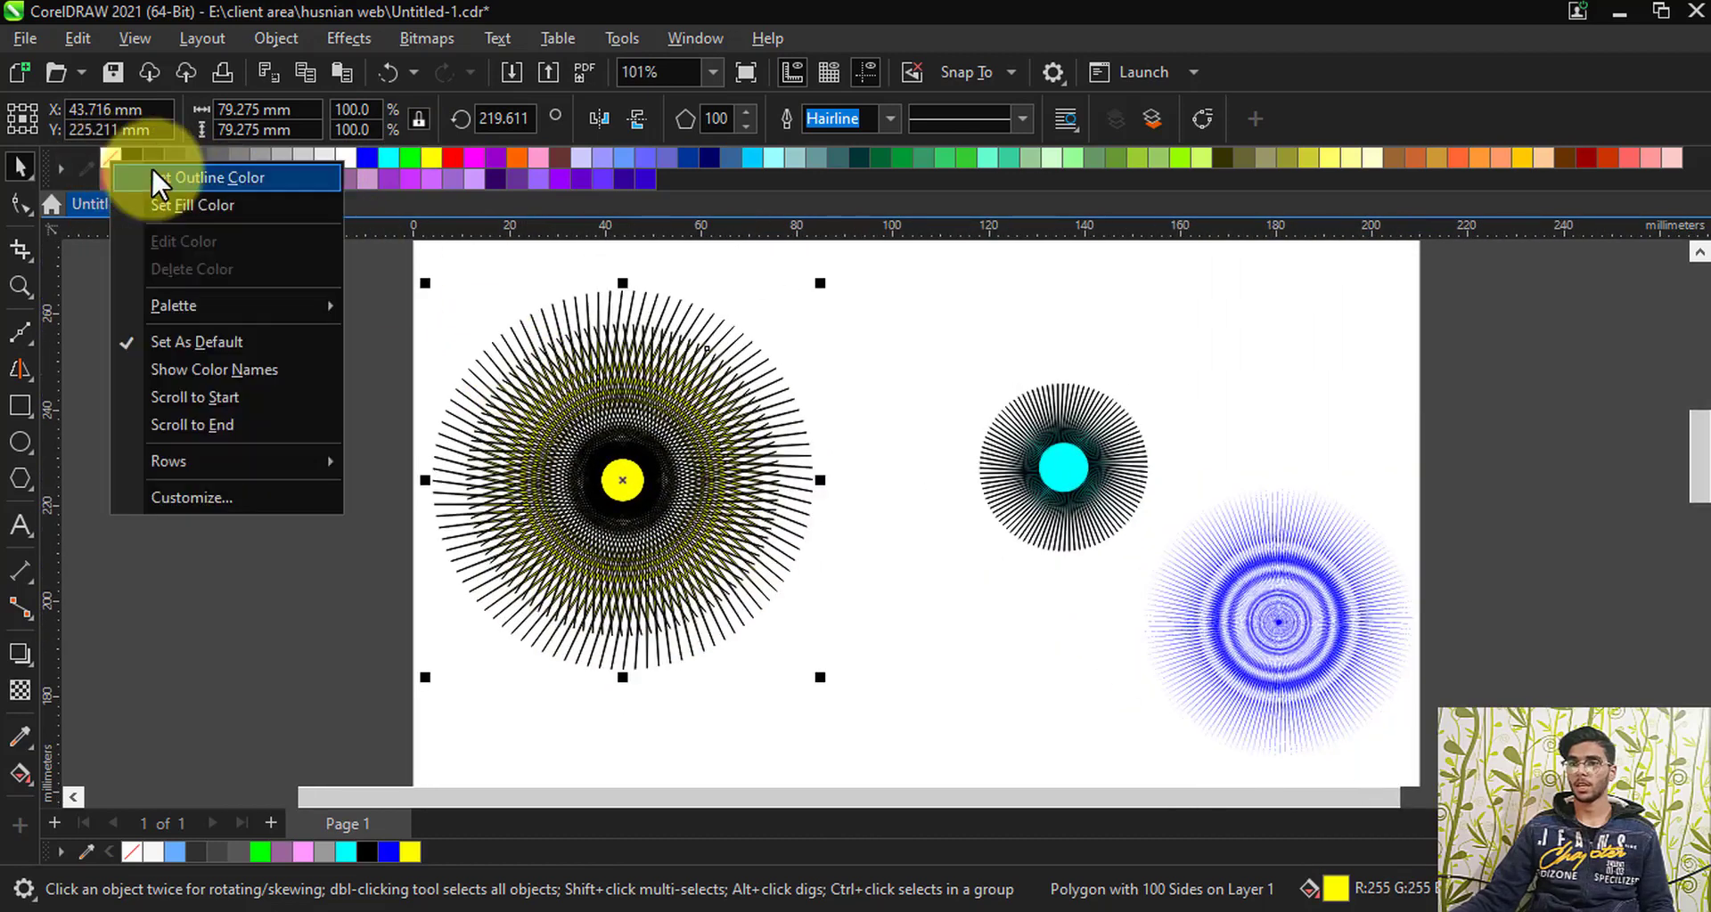
click(153, 174)
click(253, 401)
click(652, 466)
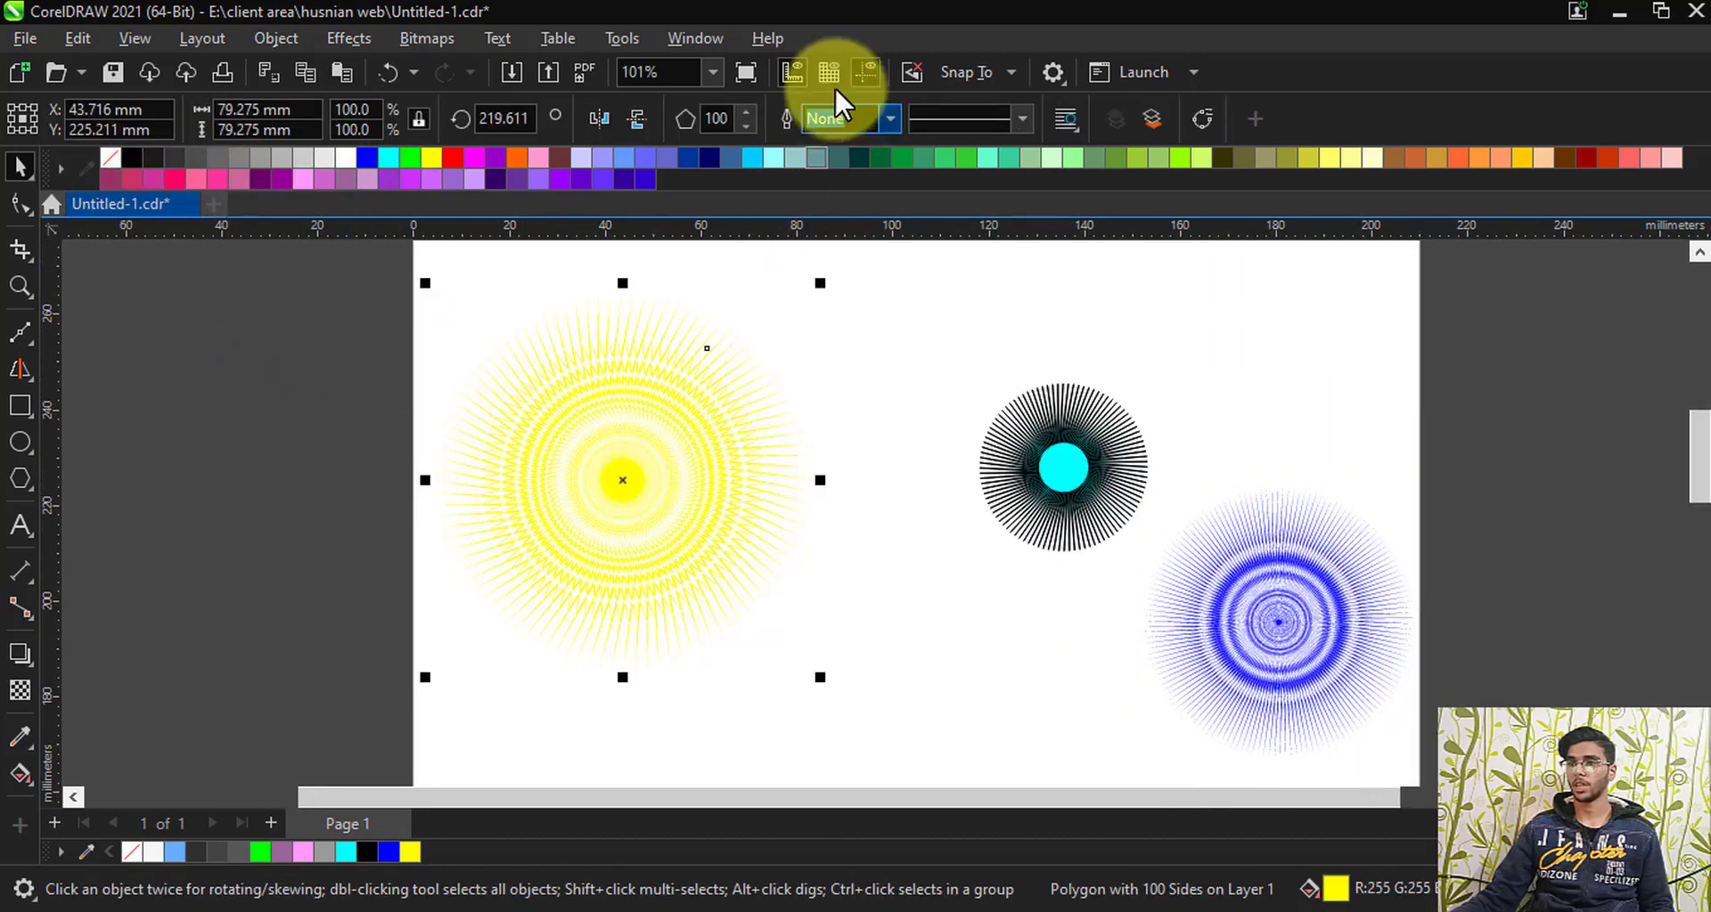
click(859, 159)
click(859, 362)
Step: Examine the dark green sunburst's overlapping pattern up close, from its outer spikes to the rings around its center
scroll(623, 504, up, 2)
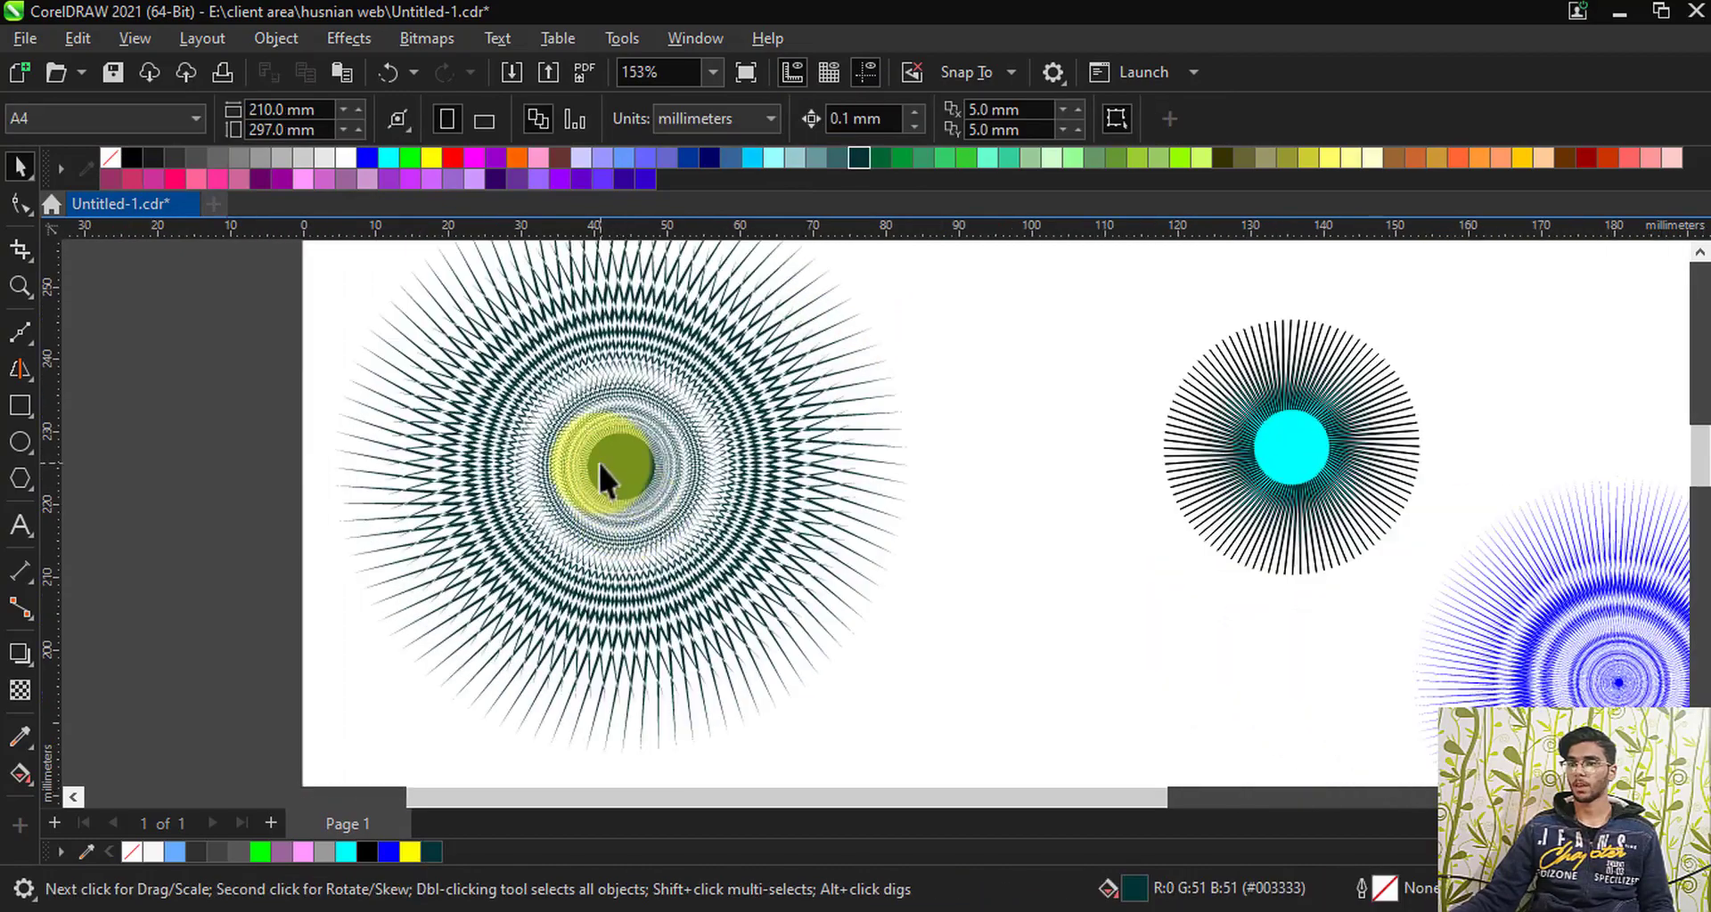
scroll(598, 462, down, 2)
scroll(574, 422, up, 4)
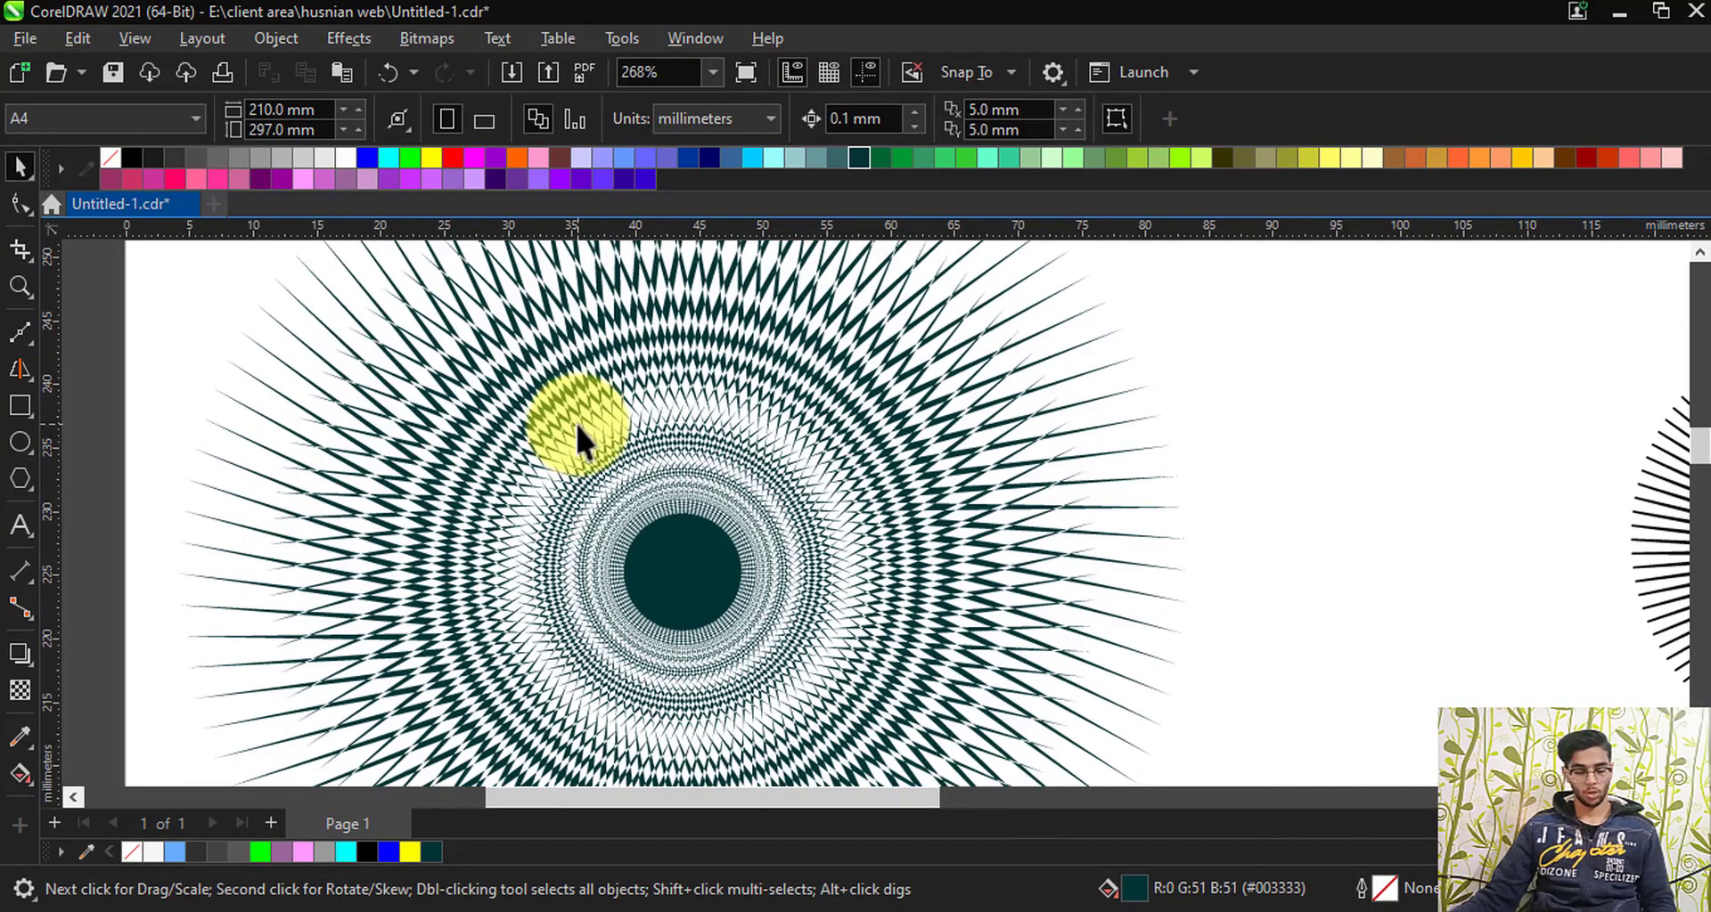
key(z)
drag(409, 363, 497, 409)
scroll(437, 410, down, 4)
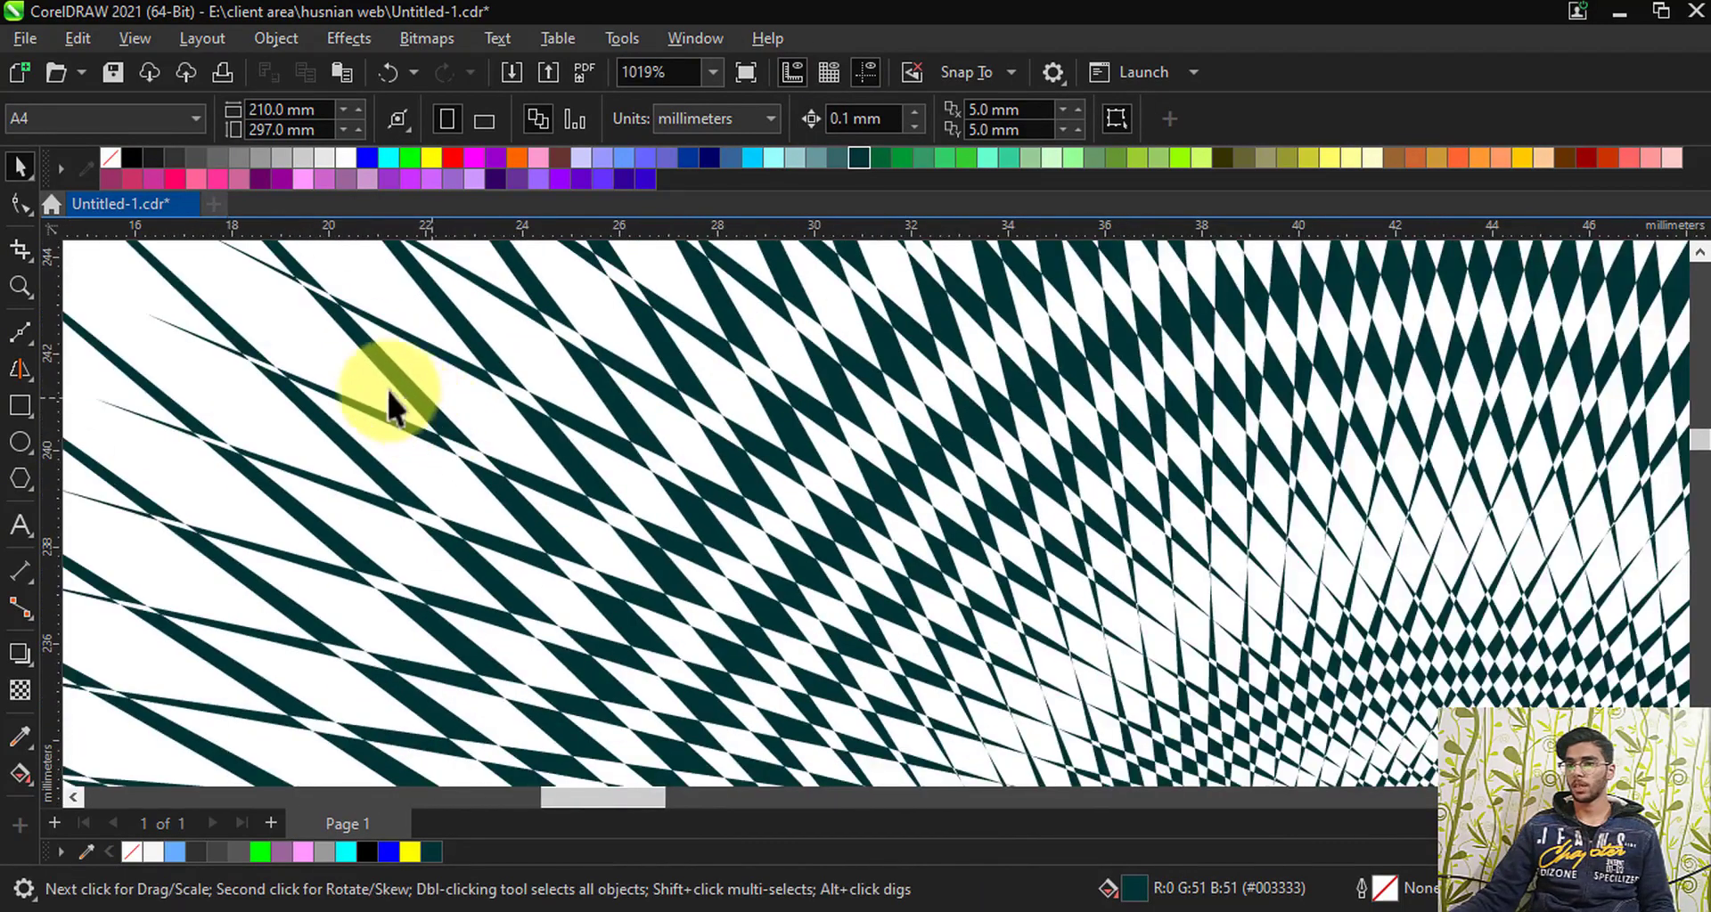
scroll(611, 572, up, 1)
key(F2)
drag(490, 466, 735, 624)
scroll(419, 370, down, 6)
key(F2)
key(F2)
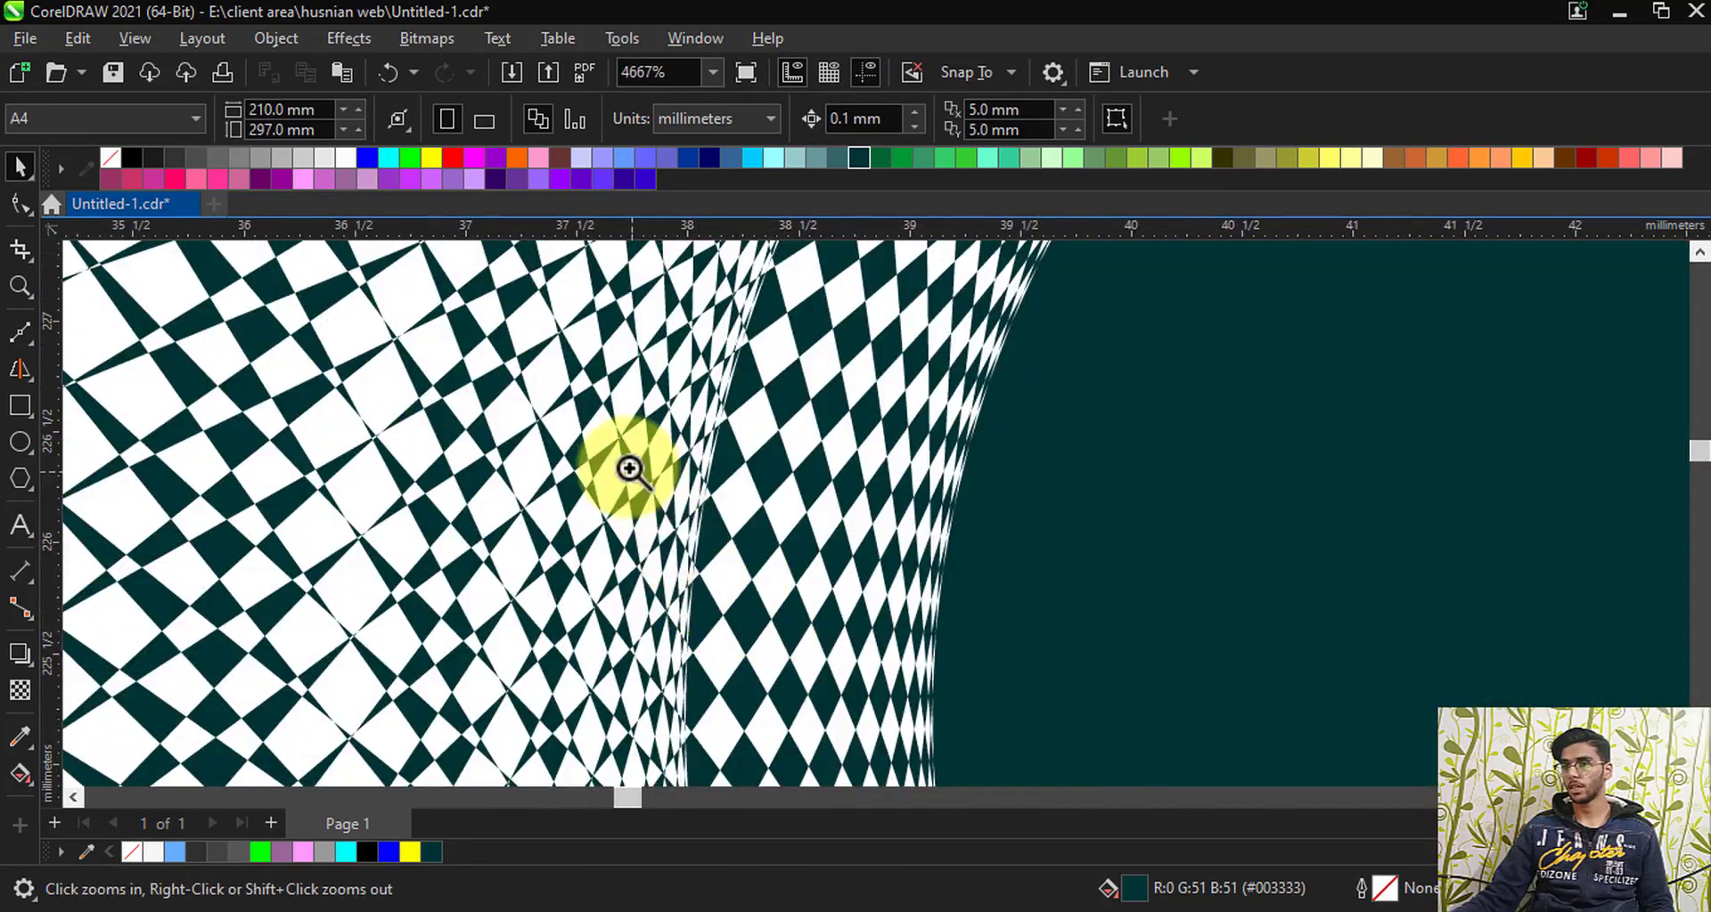
drag(629, 469, 763, 567)
scroll(516, 388, down, 4)
scroll(516, 383, down, 10)
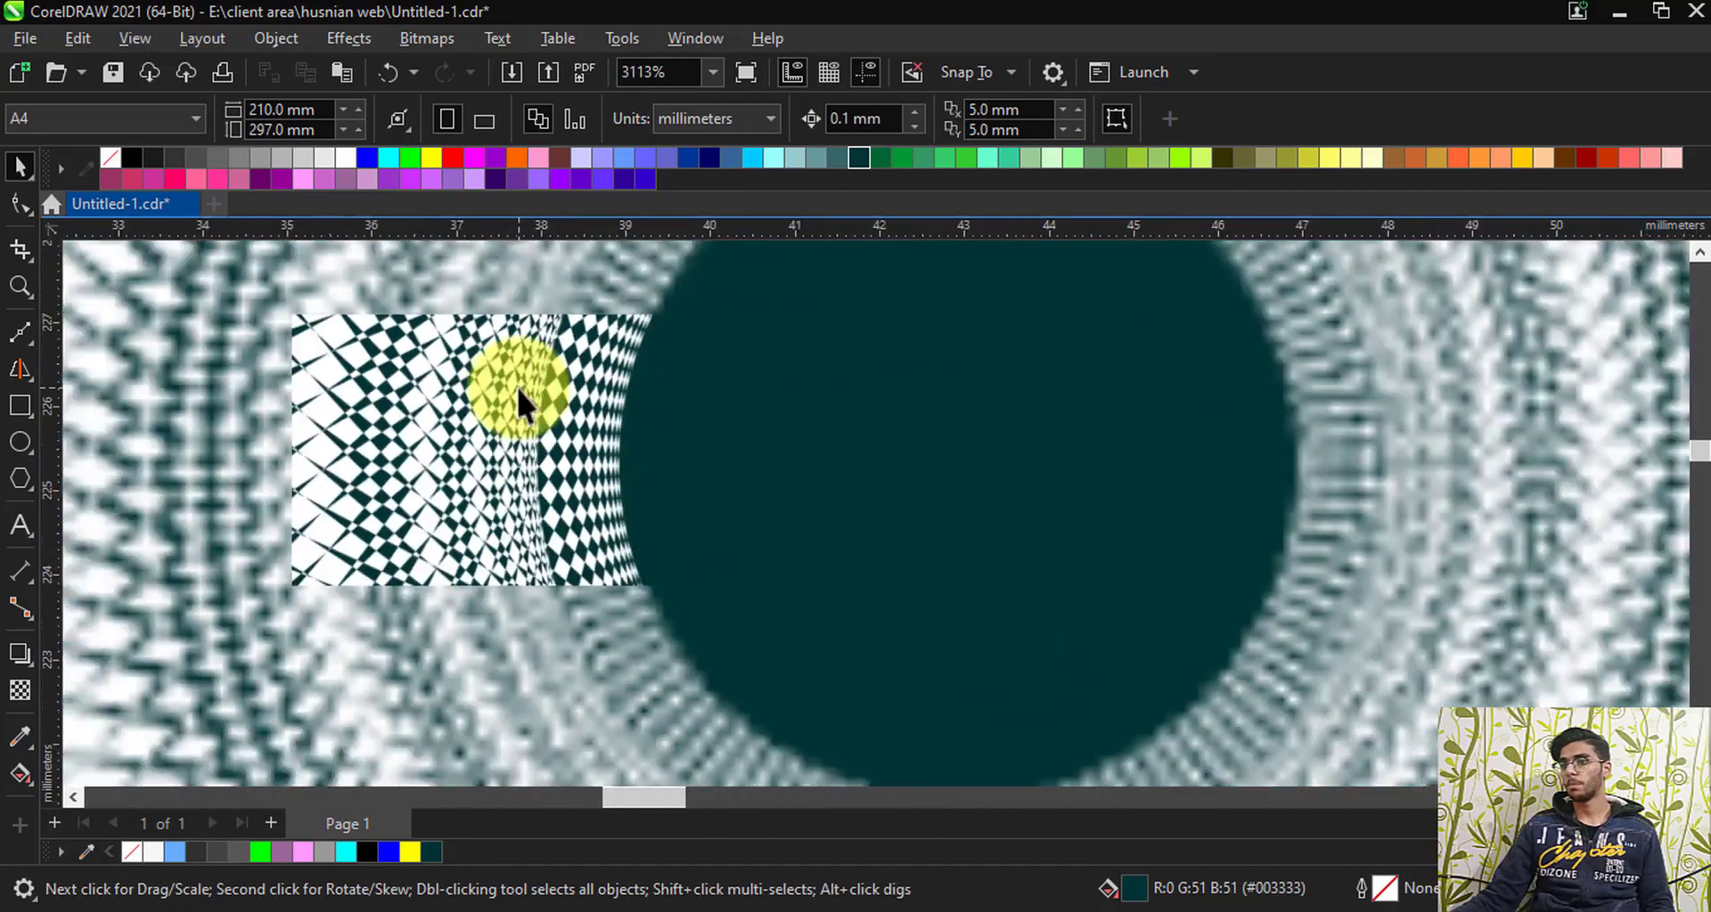
scroll(611, 437, up, 1)
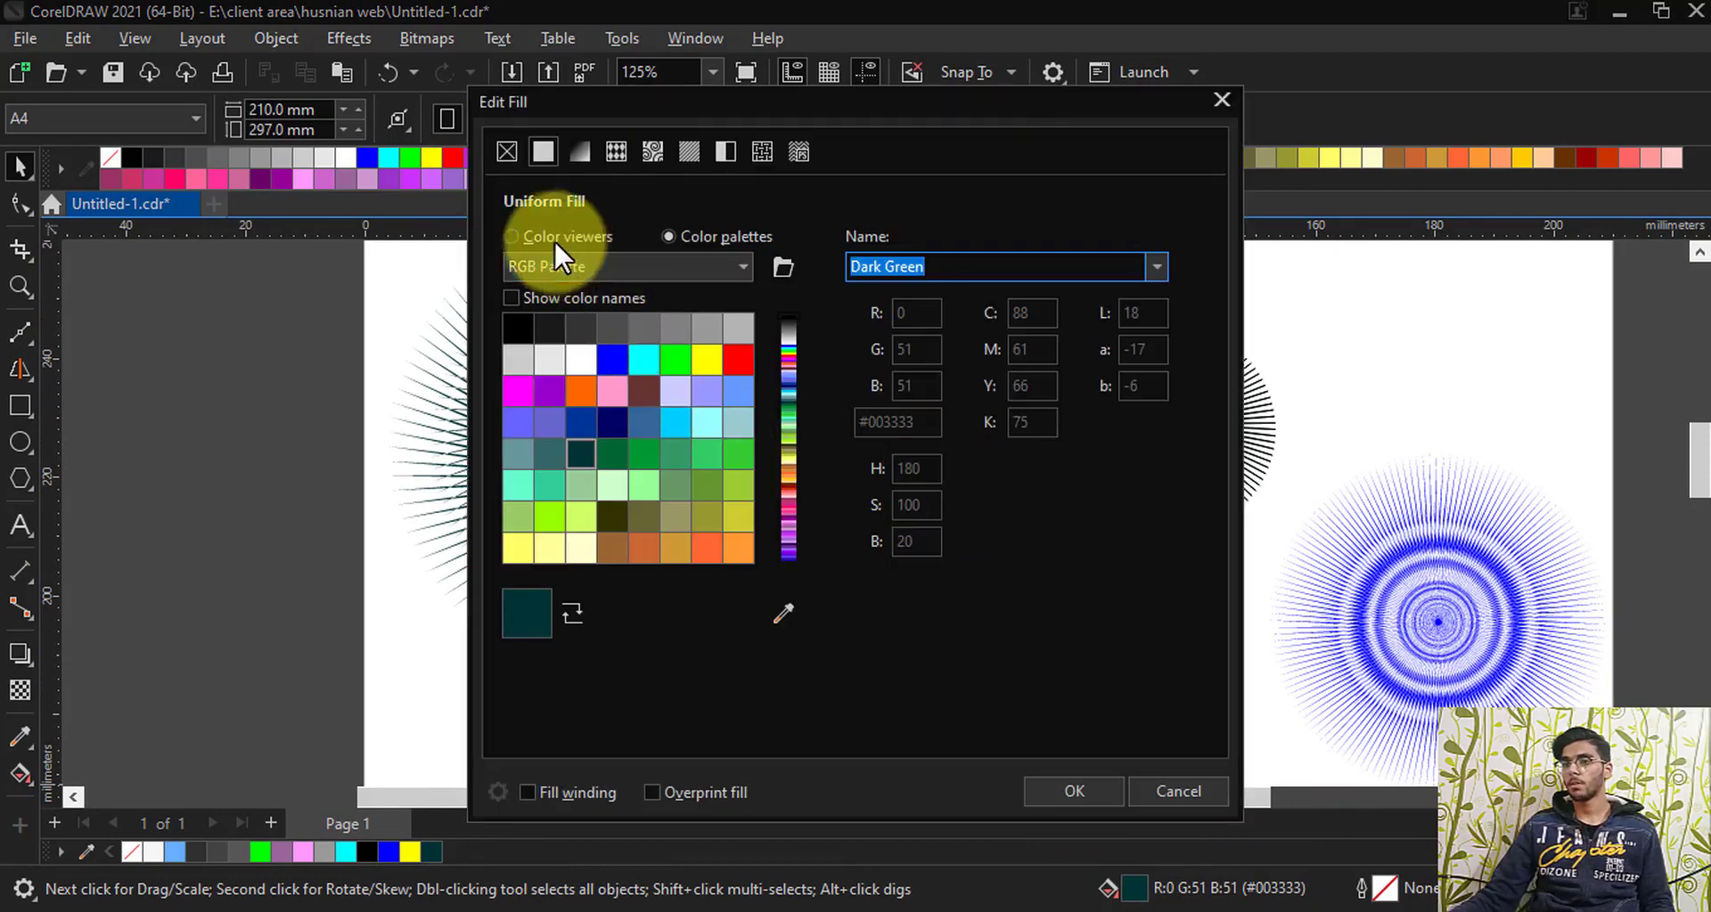
Step: Set the default fill for newly created objects to no fill
click(553, 239)
click(506, 152)
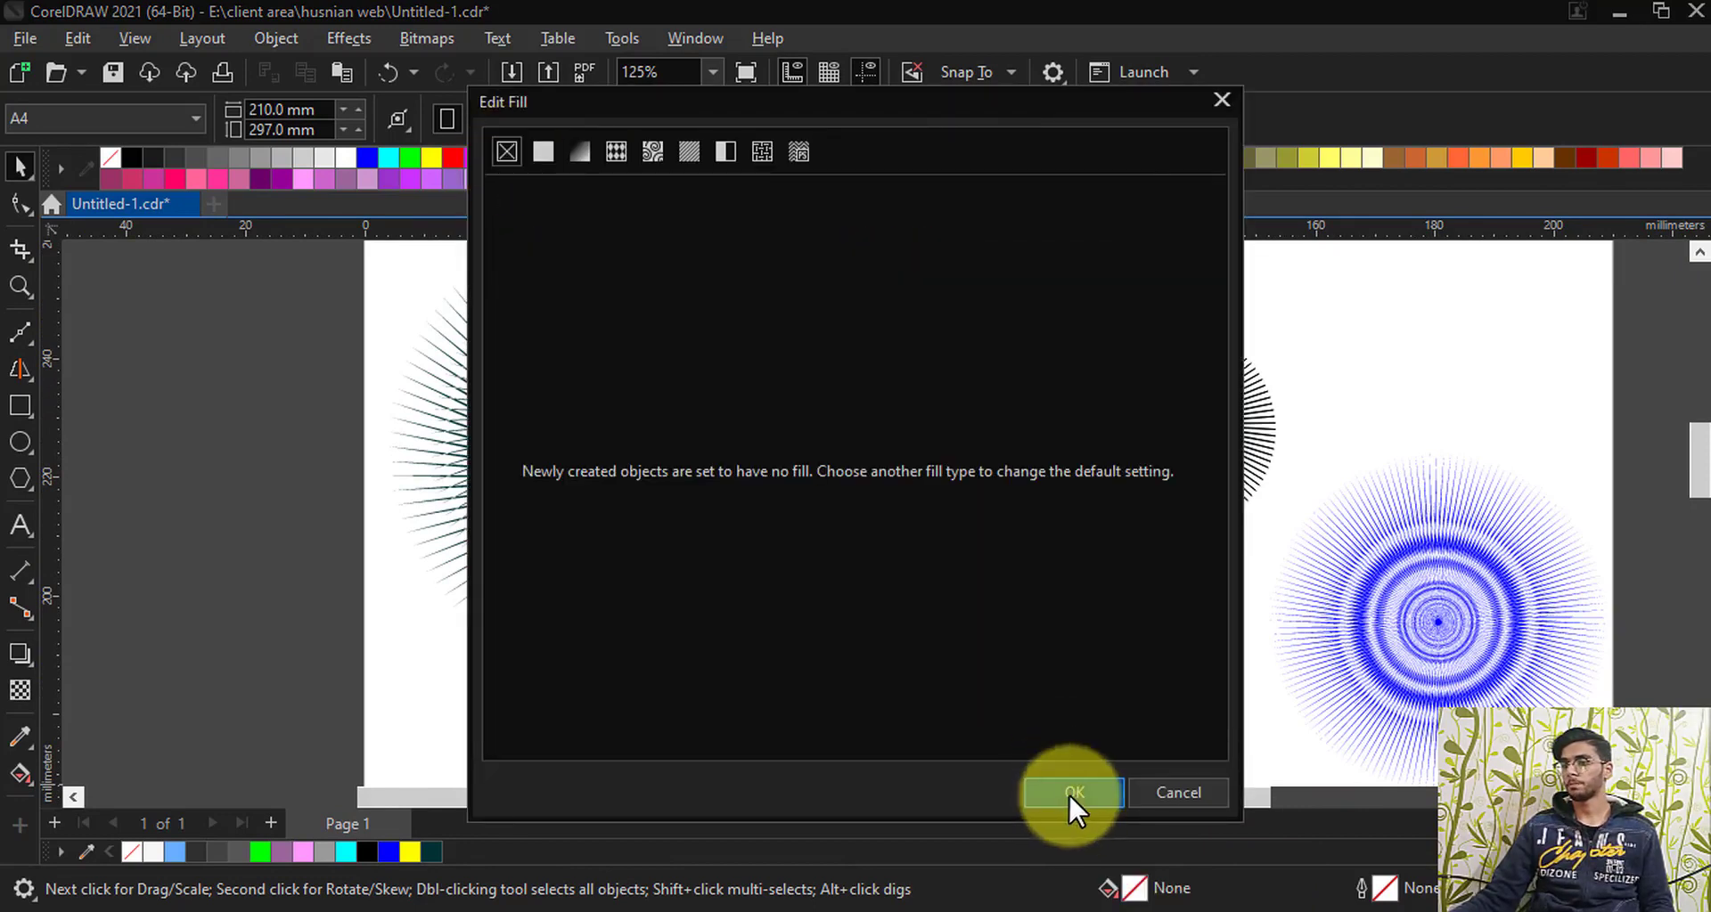
click(1072, 792)
Step: Set the default outline for new objects to a blue hairline
double_click(1363, 878)
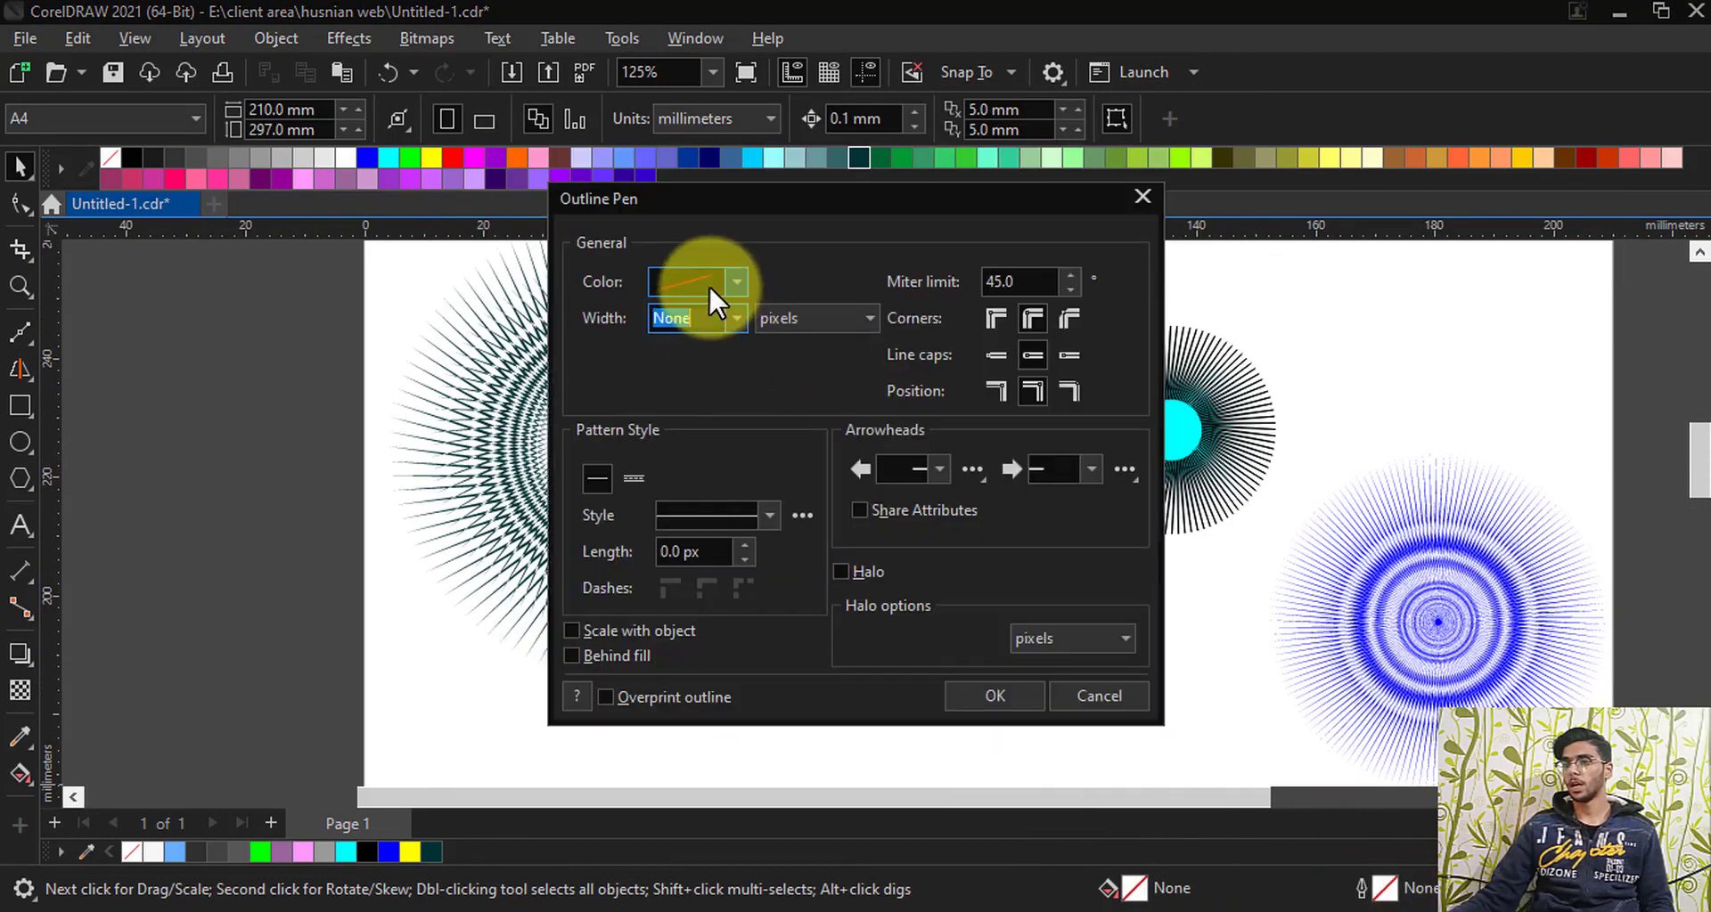
click(709, 285)
click(778, 448)
click(1164, 746)
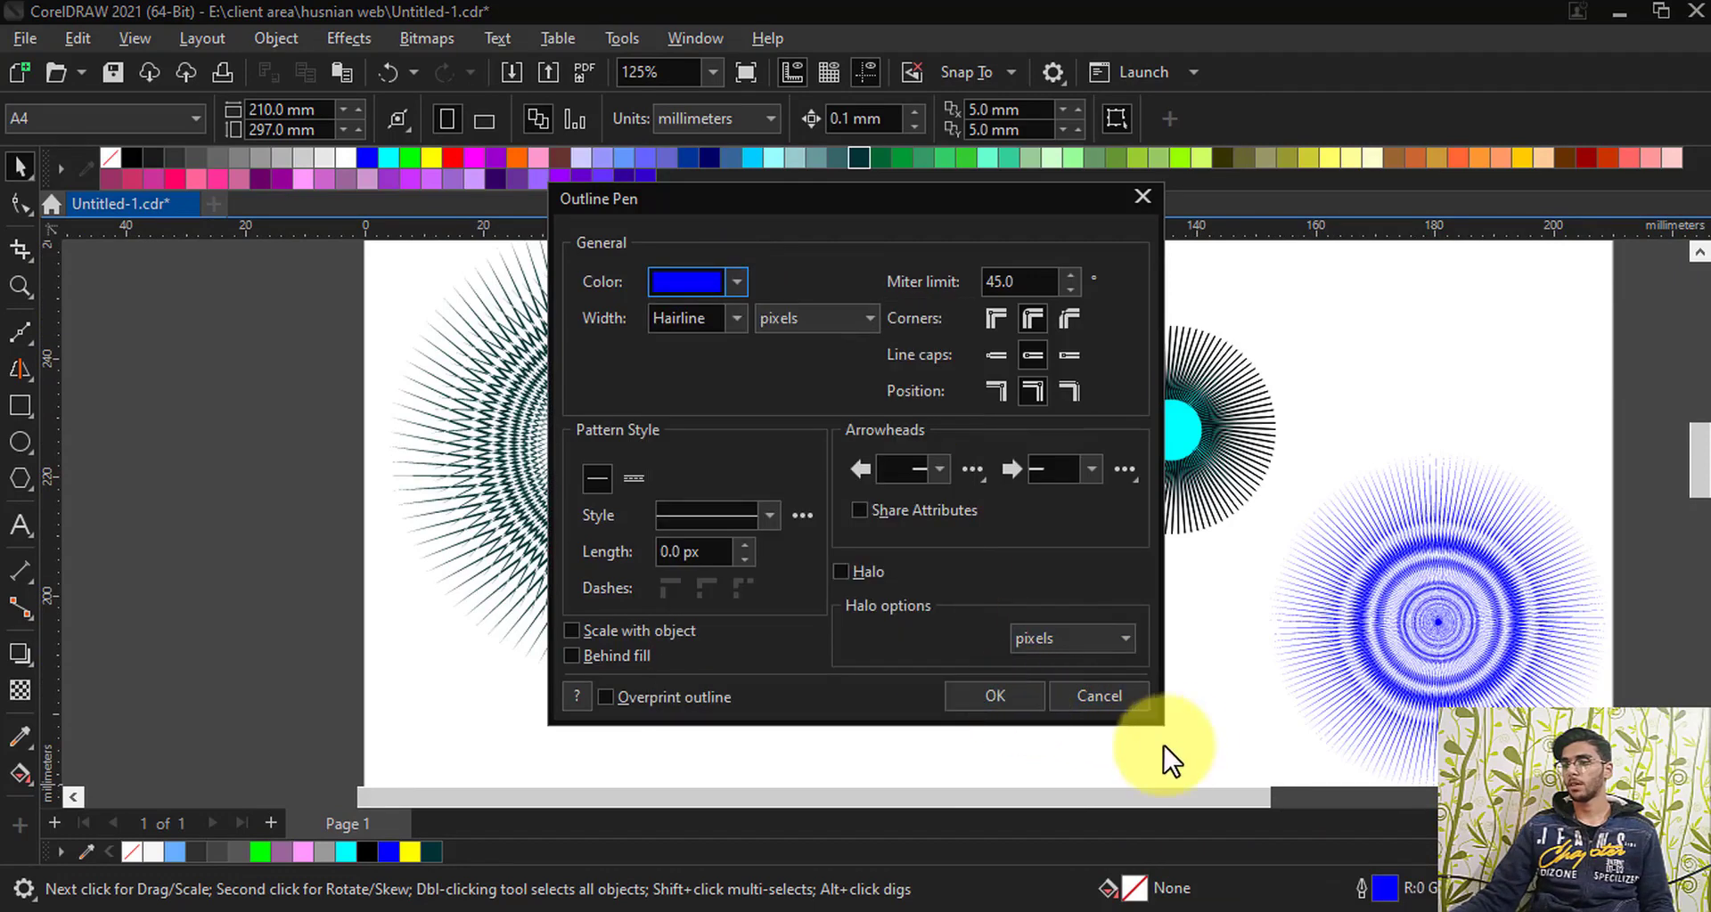
click(995, 695)
scroll(634, 412, down, 3)
scroll(679, 490, up, 2)
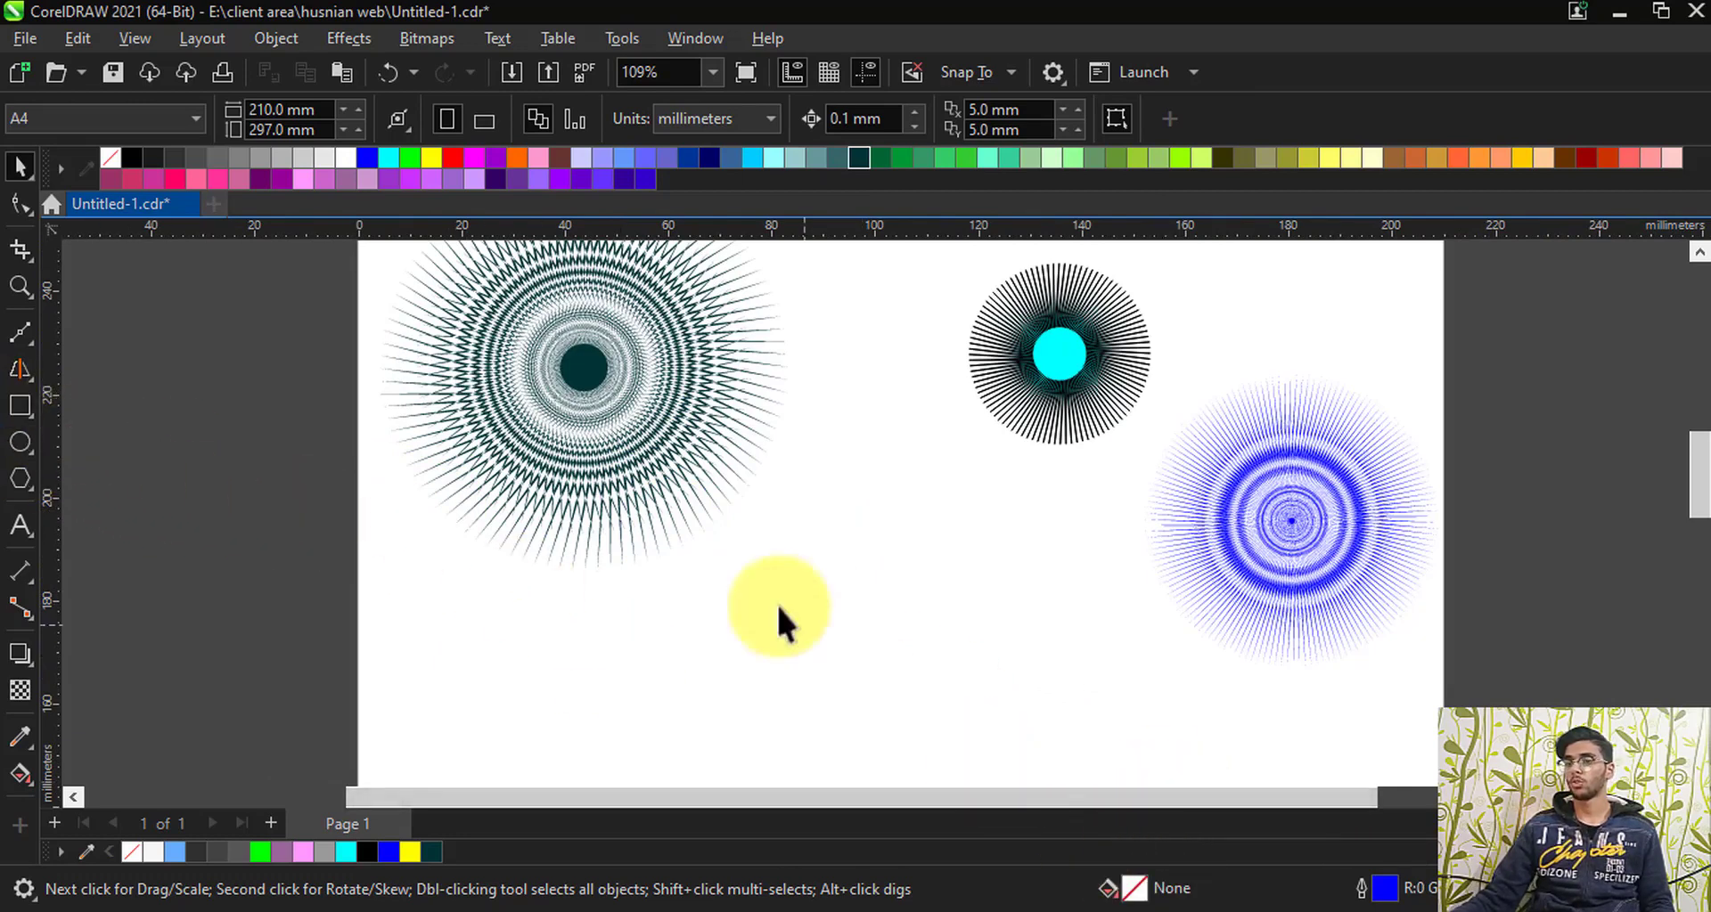
scroll(547, 456, down, 2)
scroll(617, 474, up, 2)
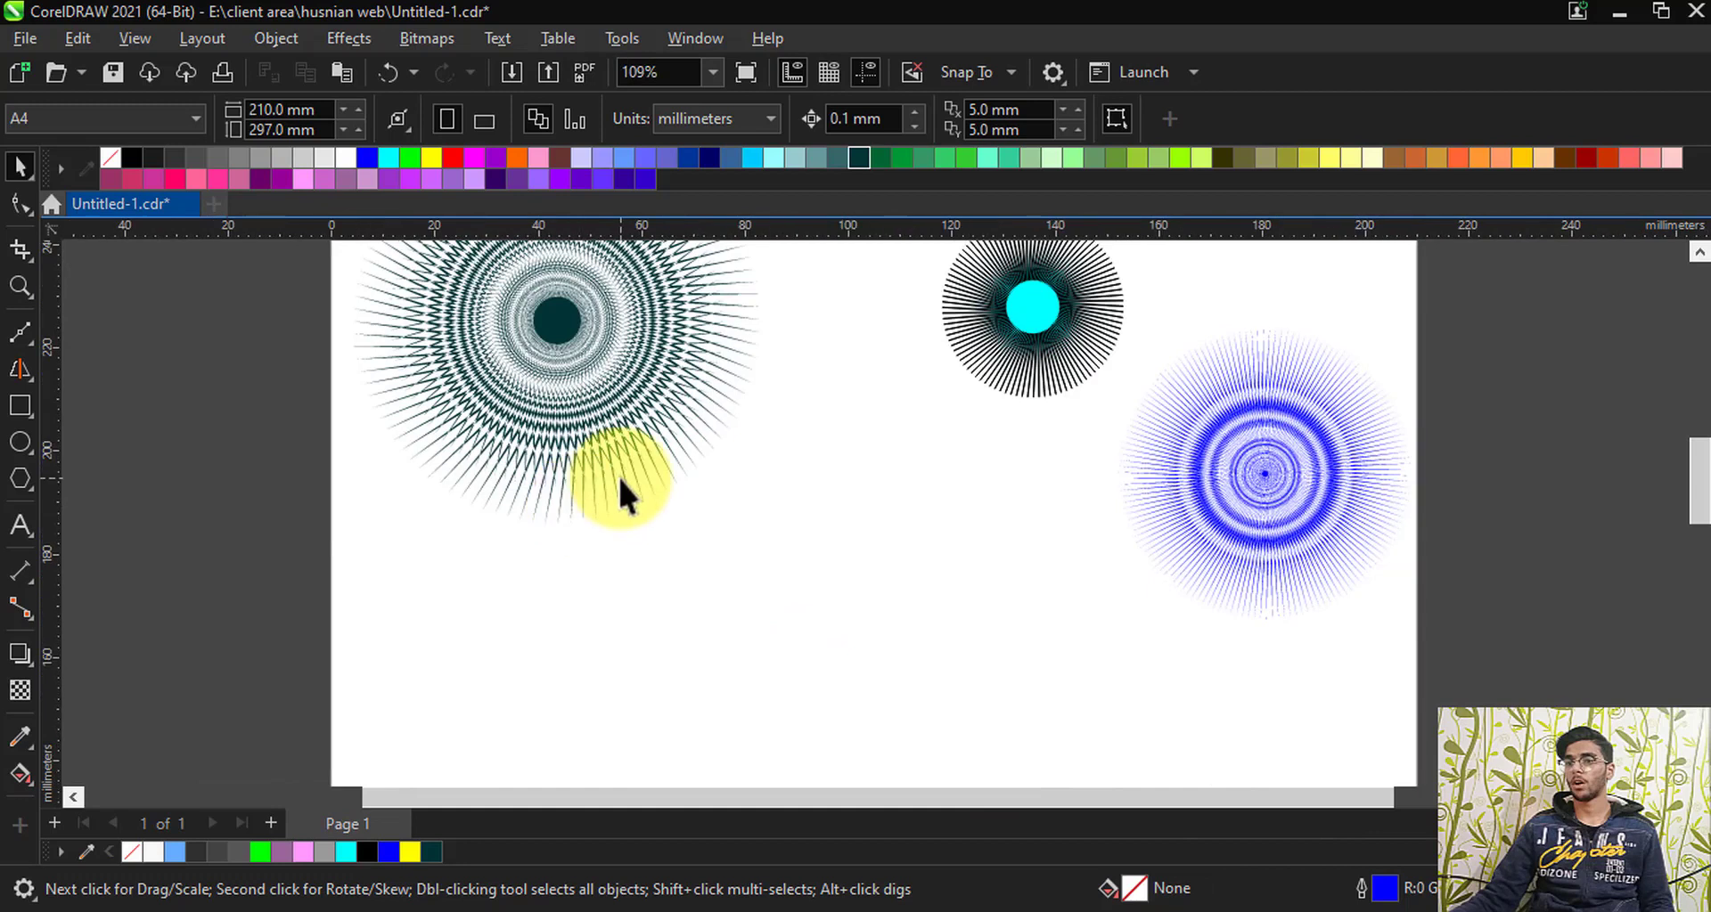
click(18, 480)
drag(573, 577, 697, 685)
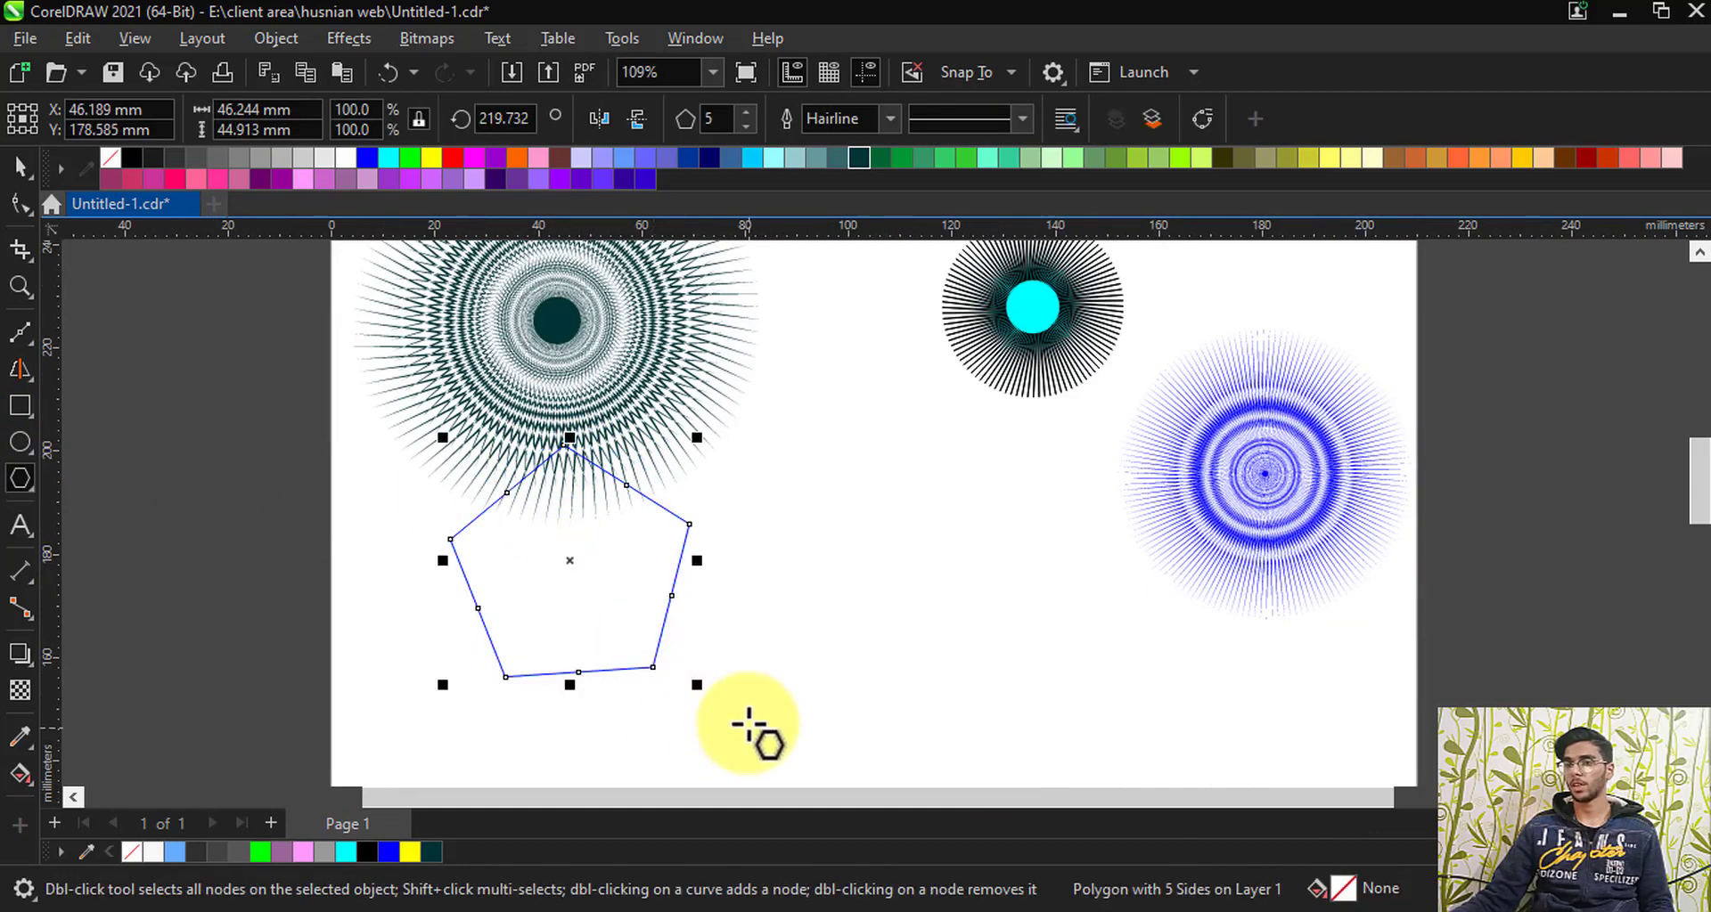
click(25, 168)
drag(582, 537, 848, 553)
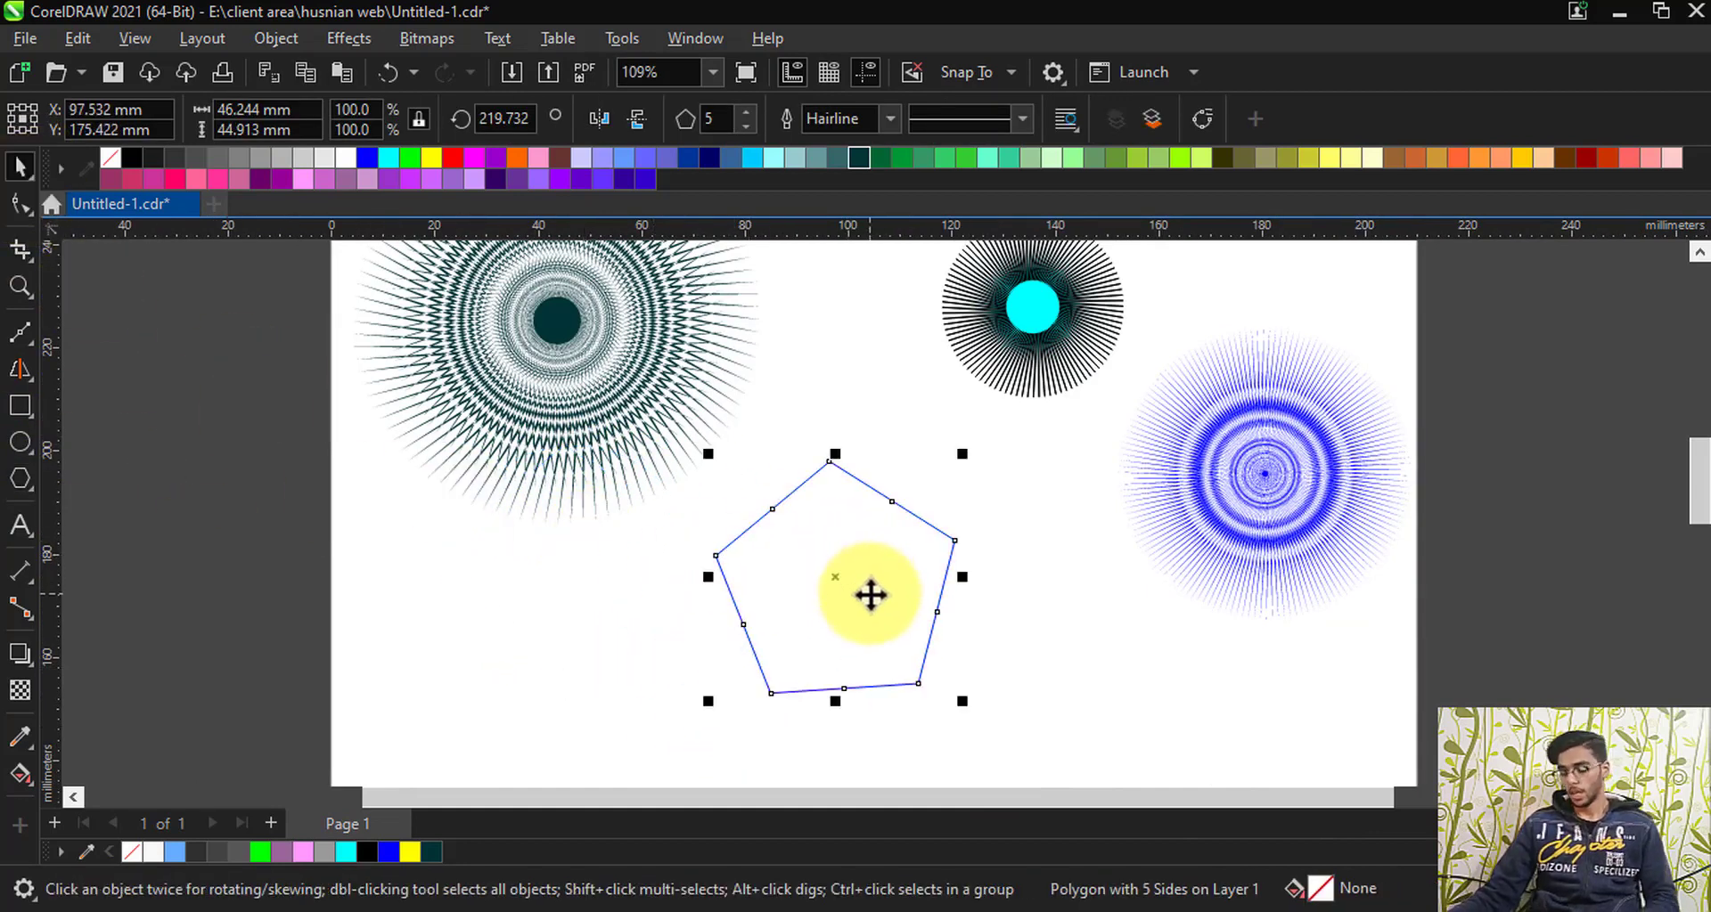
key(Delete)
scroll(593, 326, down, 3)
scroll(670, 462, up, 4)
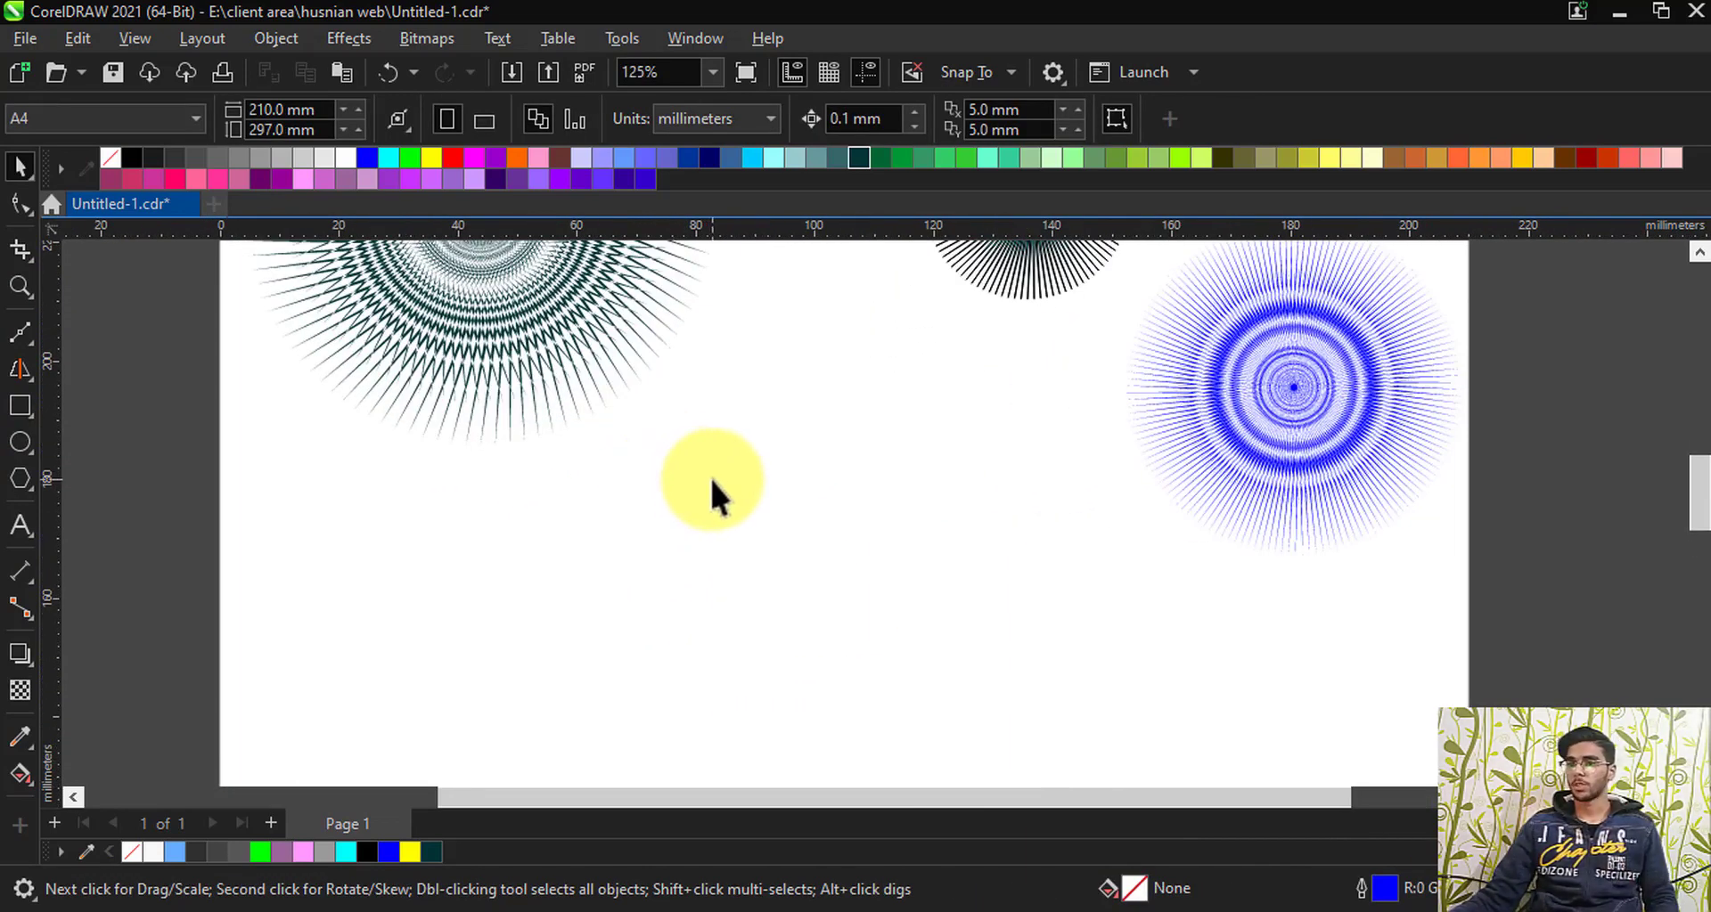
Step: Draw a five-sided polygon about 60.8 × 57.8 mm in the empty page area below the sunbursts
scroll(735, 474, down, 2)
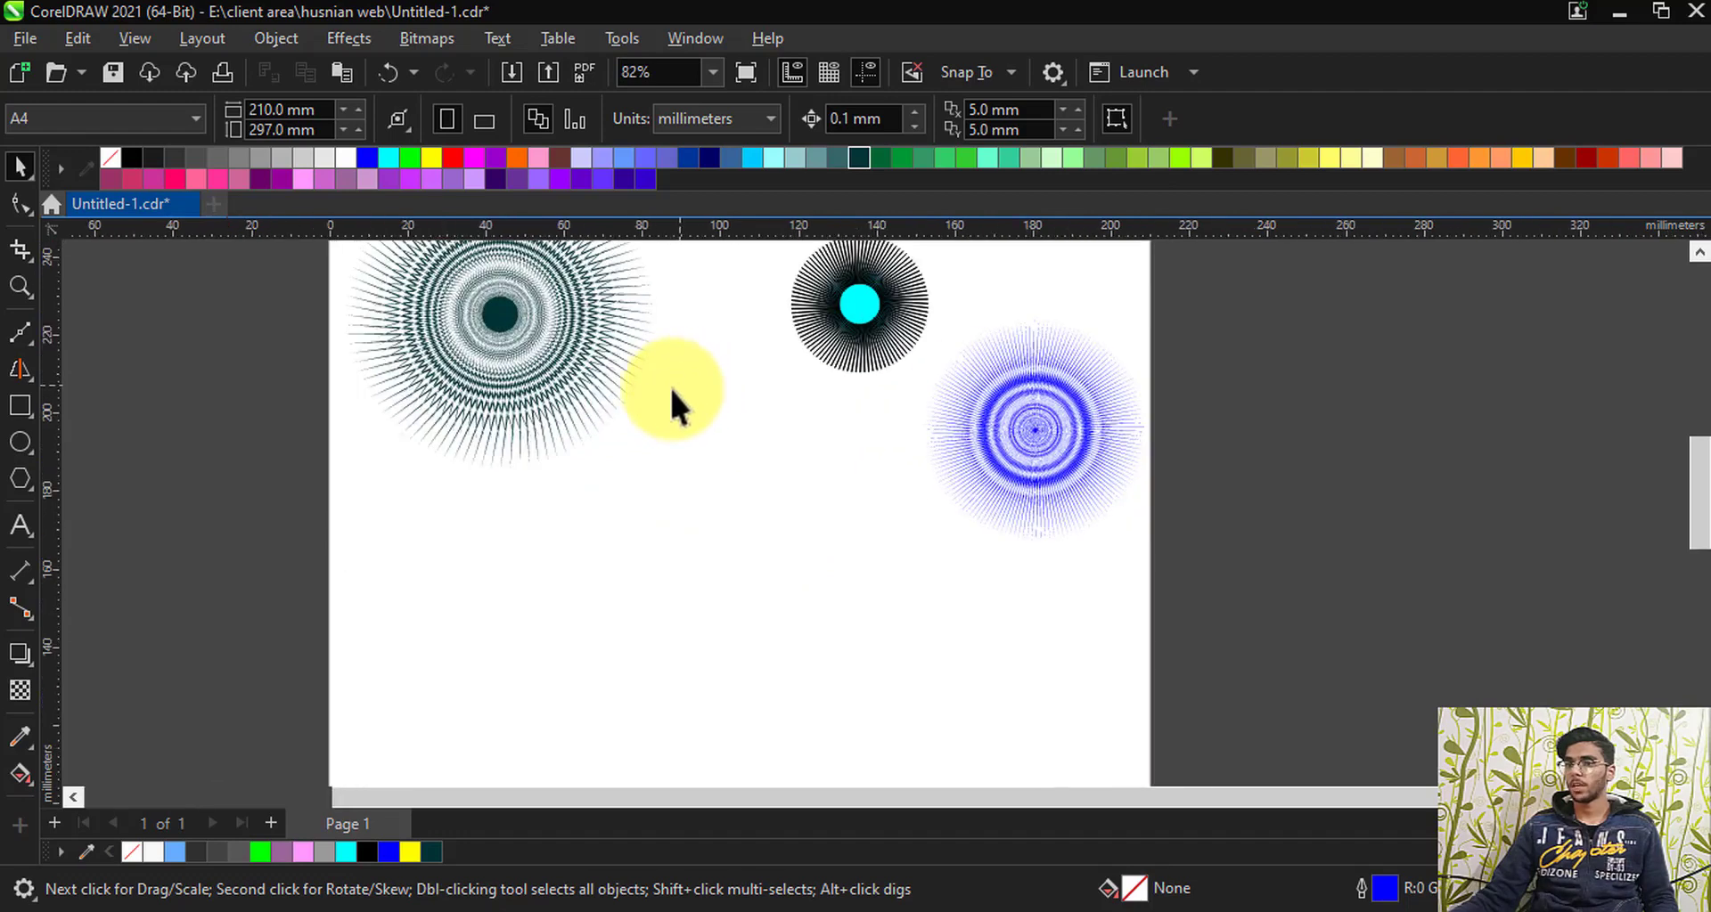
scroll(633, 450, down, 1)
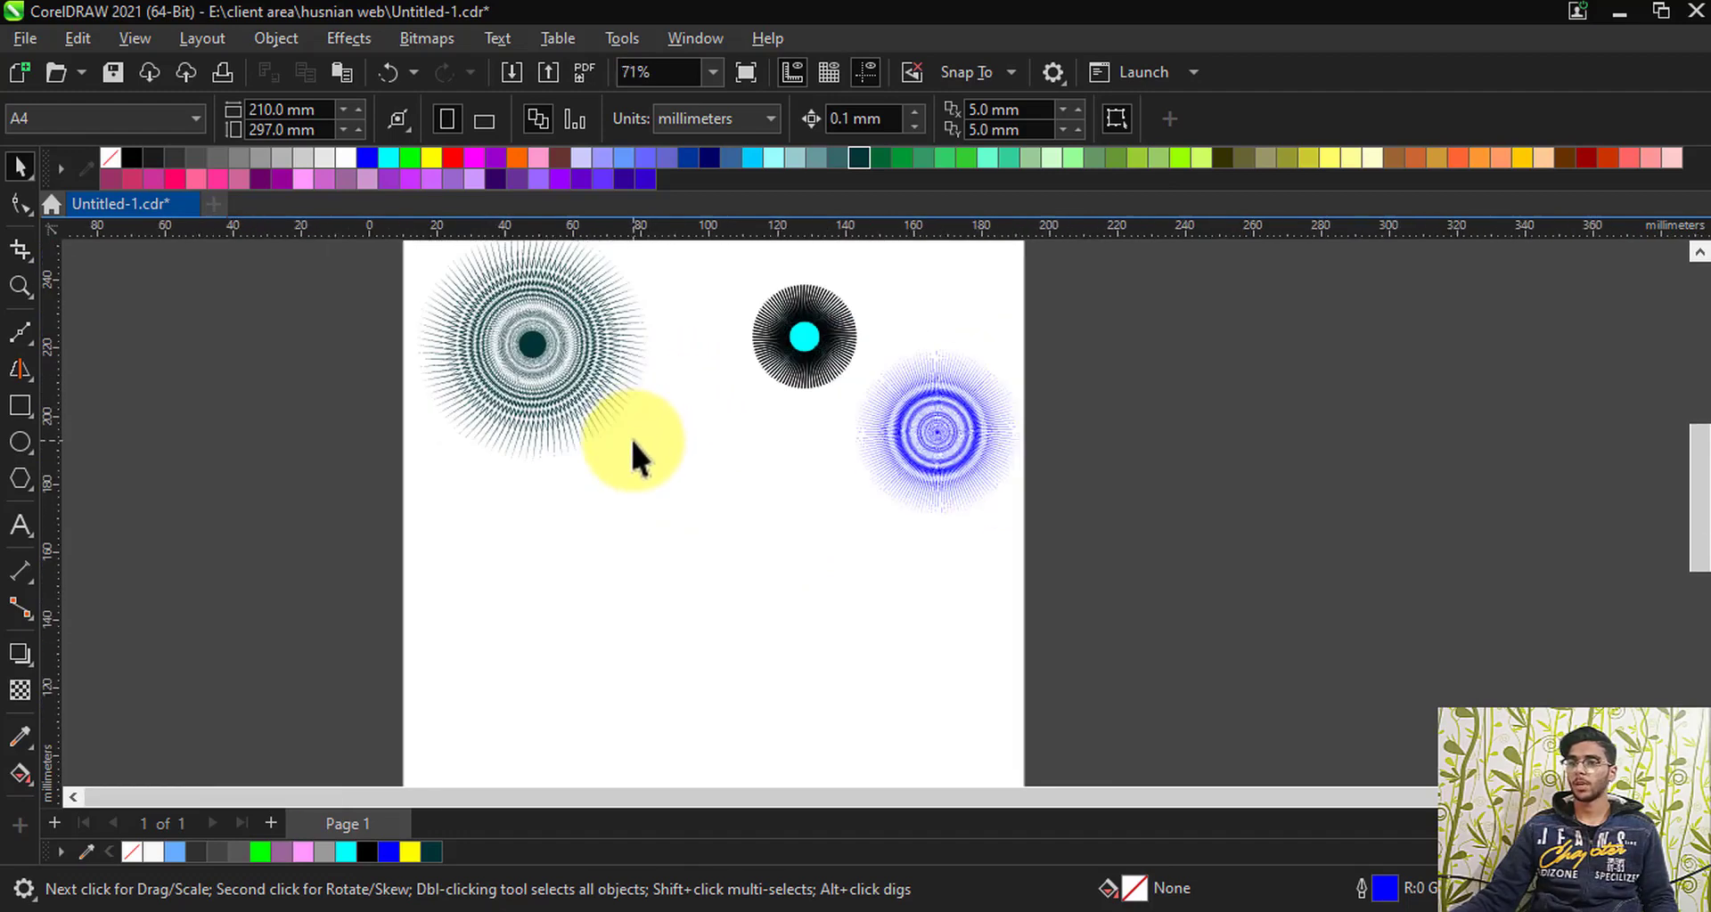
scroll(569, 386, up, 2)
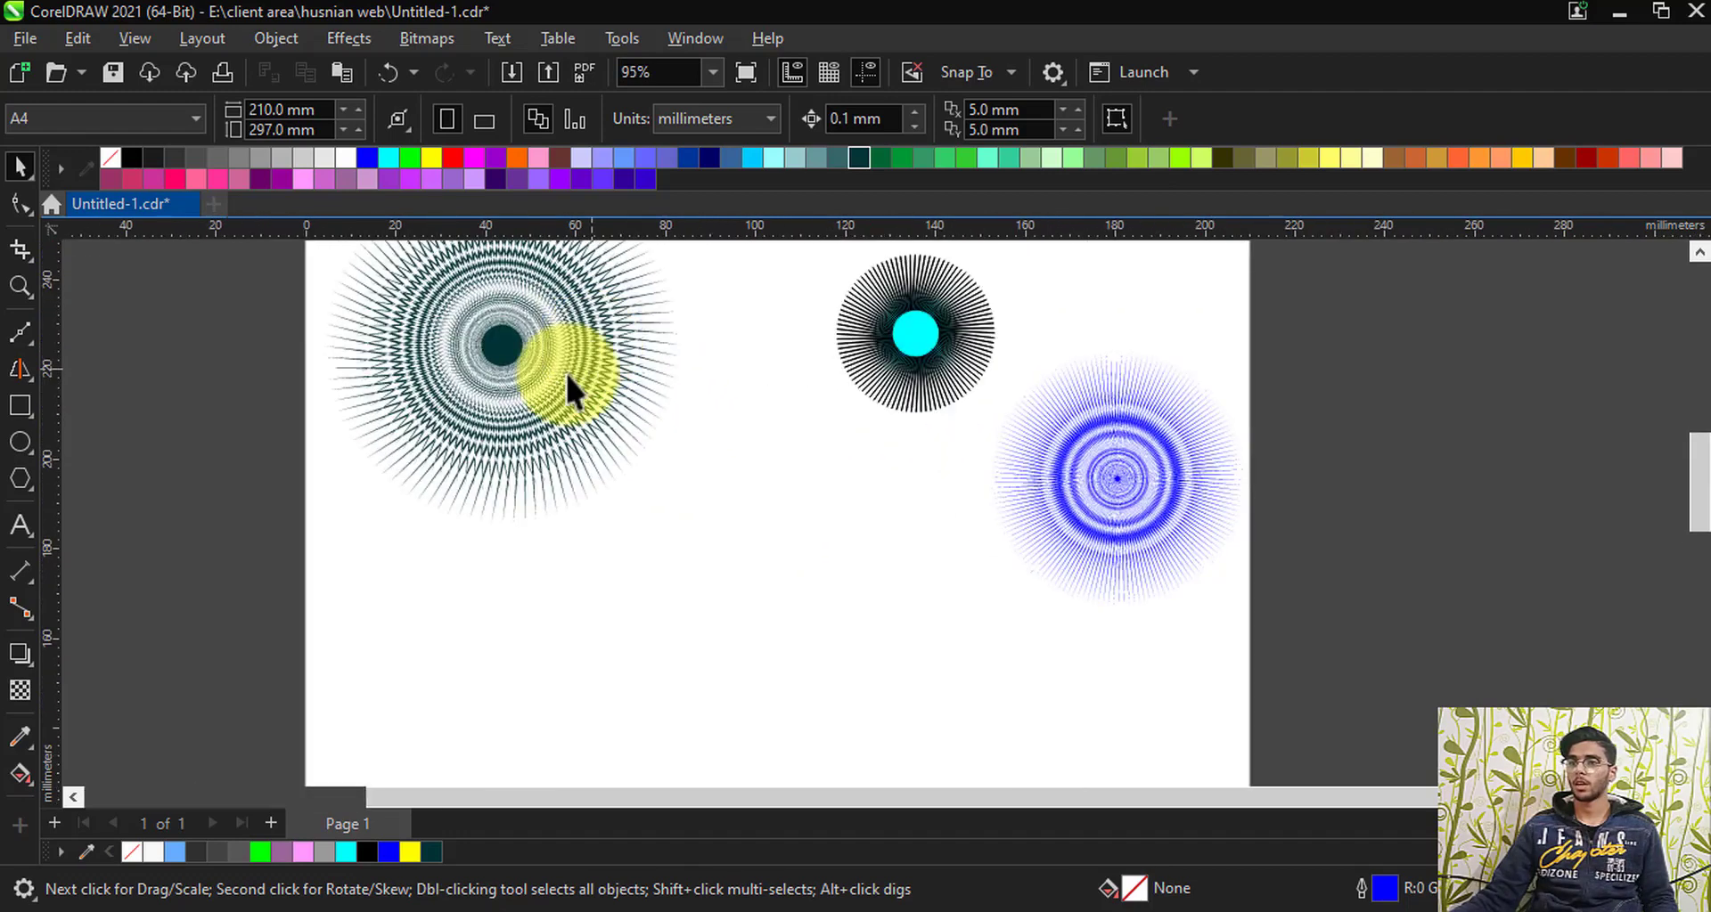
click(19, 479)
scroll(530, 465, down, 2)
scroll(570, 486, up, 1)
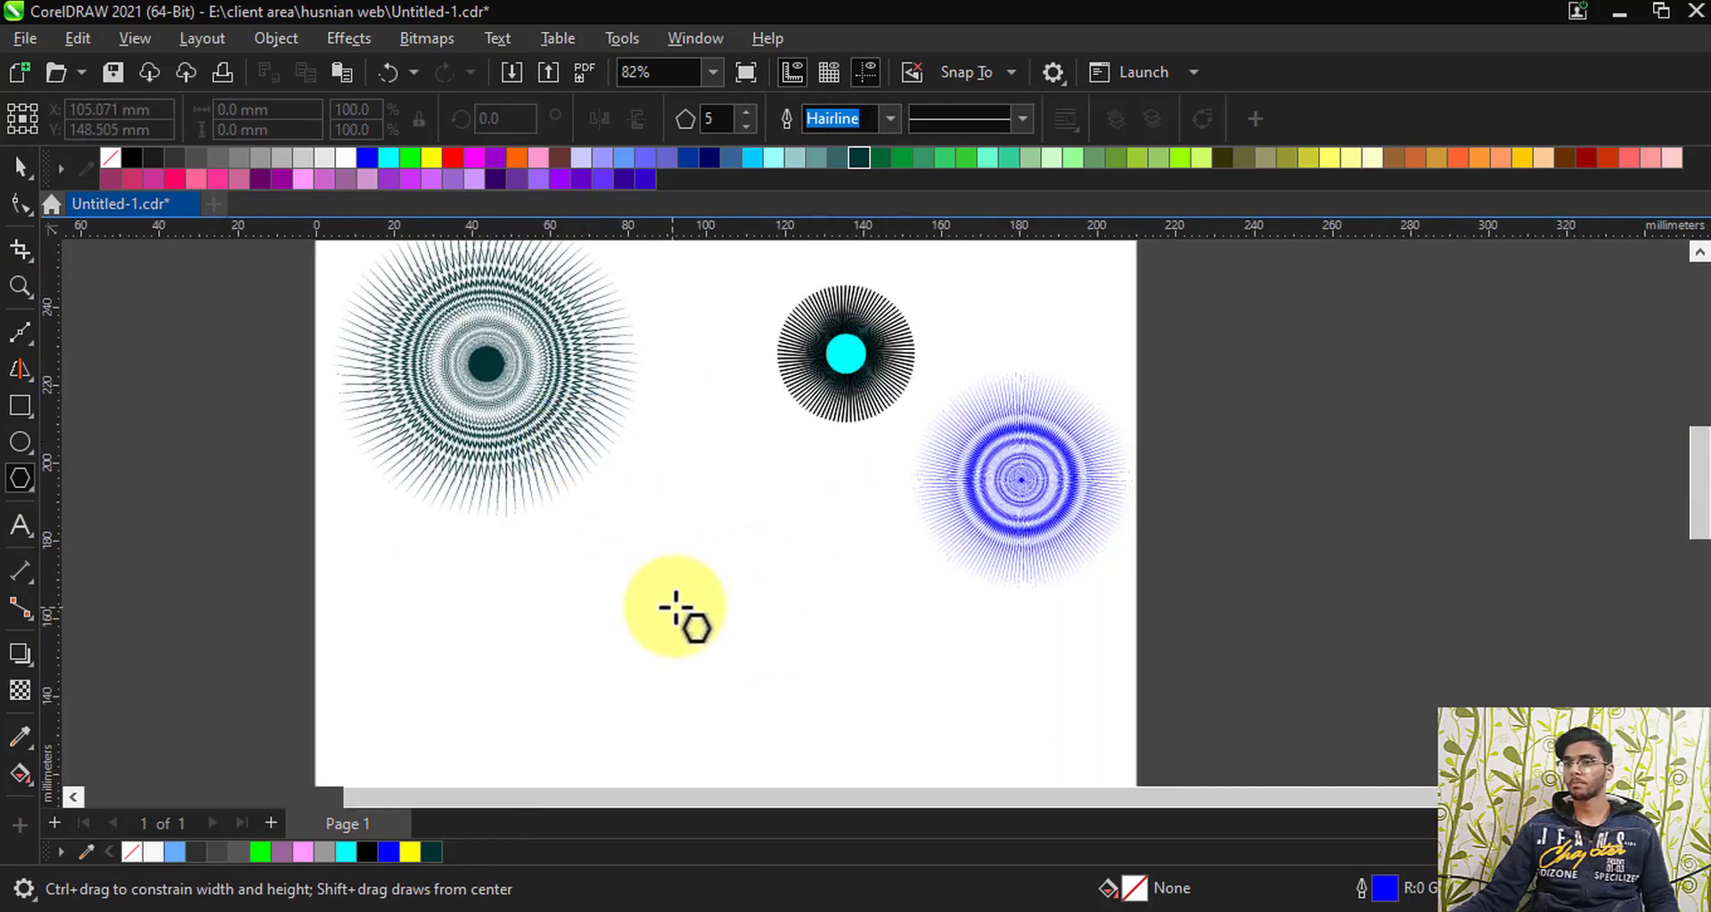
drag(670, 570, 757, 676)
scroll(668, 591, up, 2)
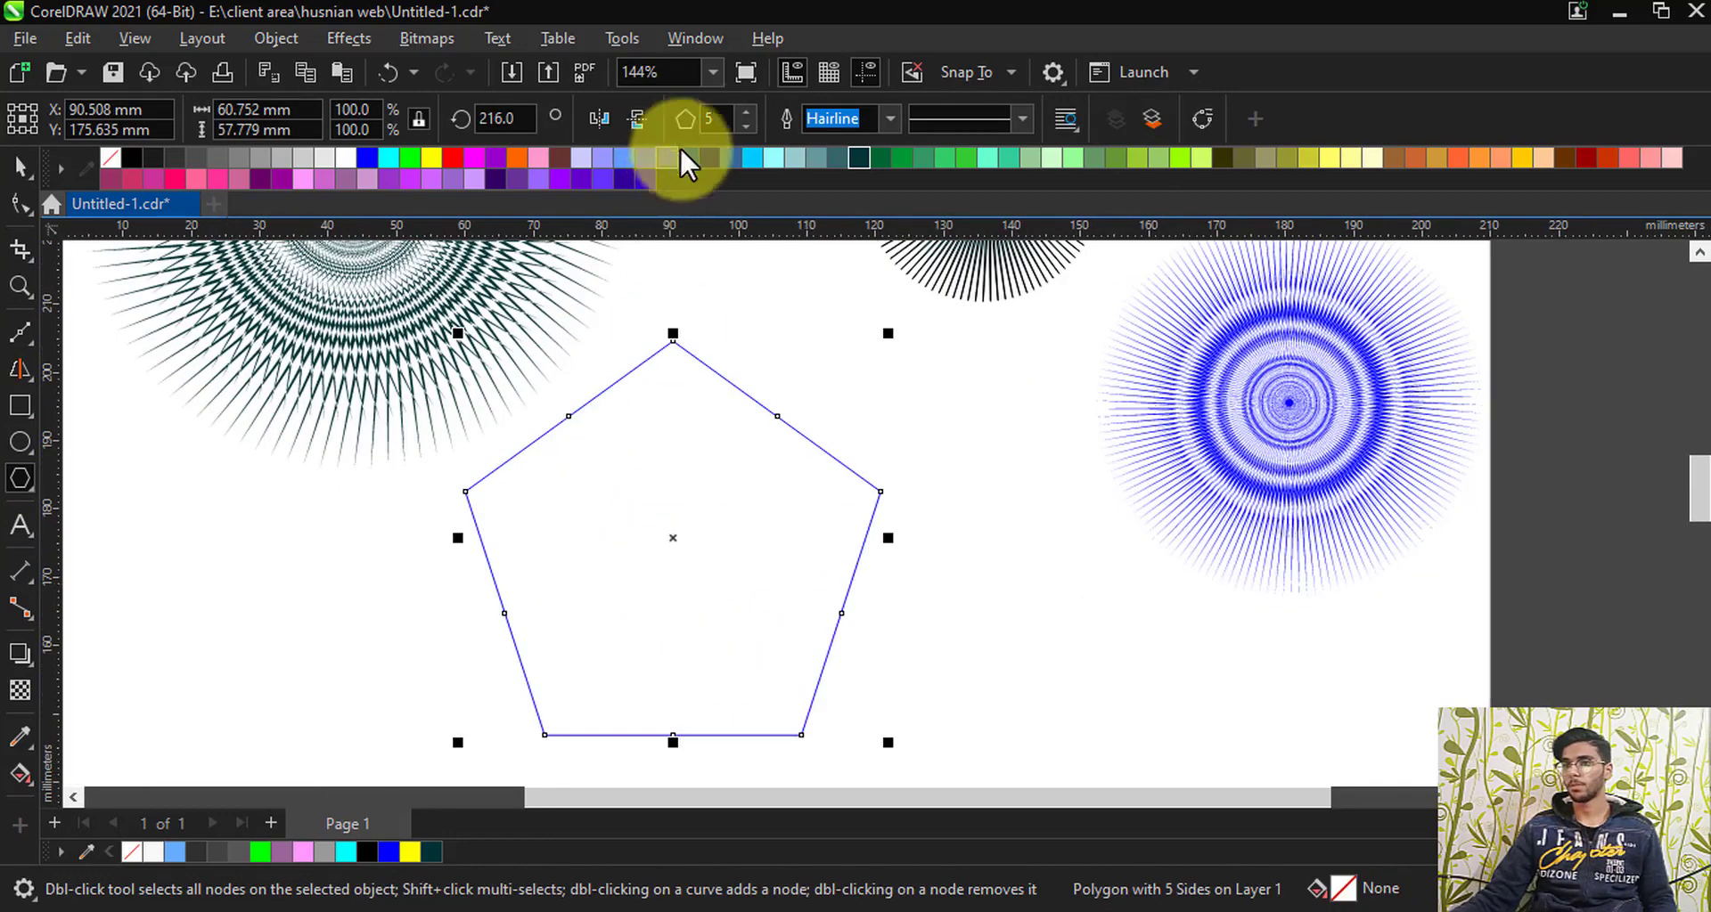
Step: Set the new polygon to 100 sides and move it slightly down, away from the dark green sunburst
double_click(723, 118)
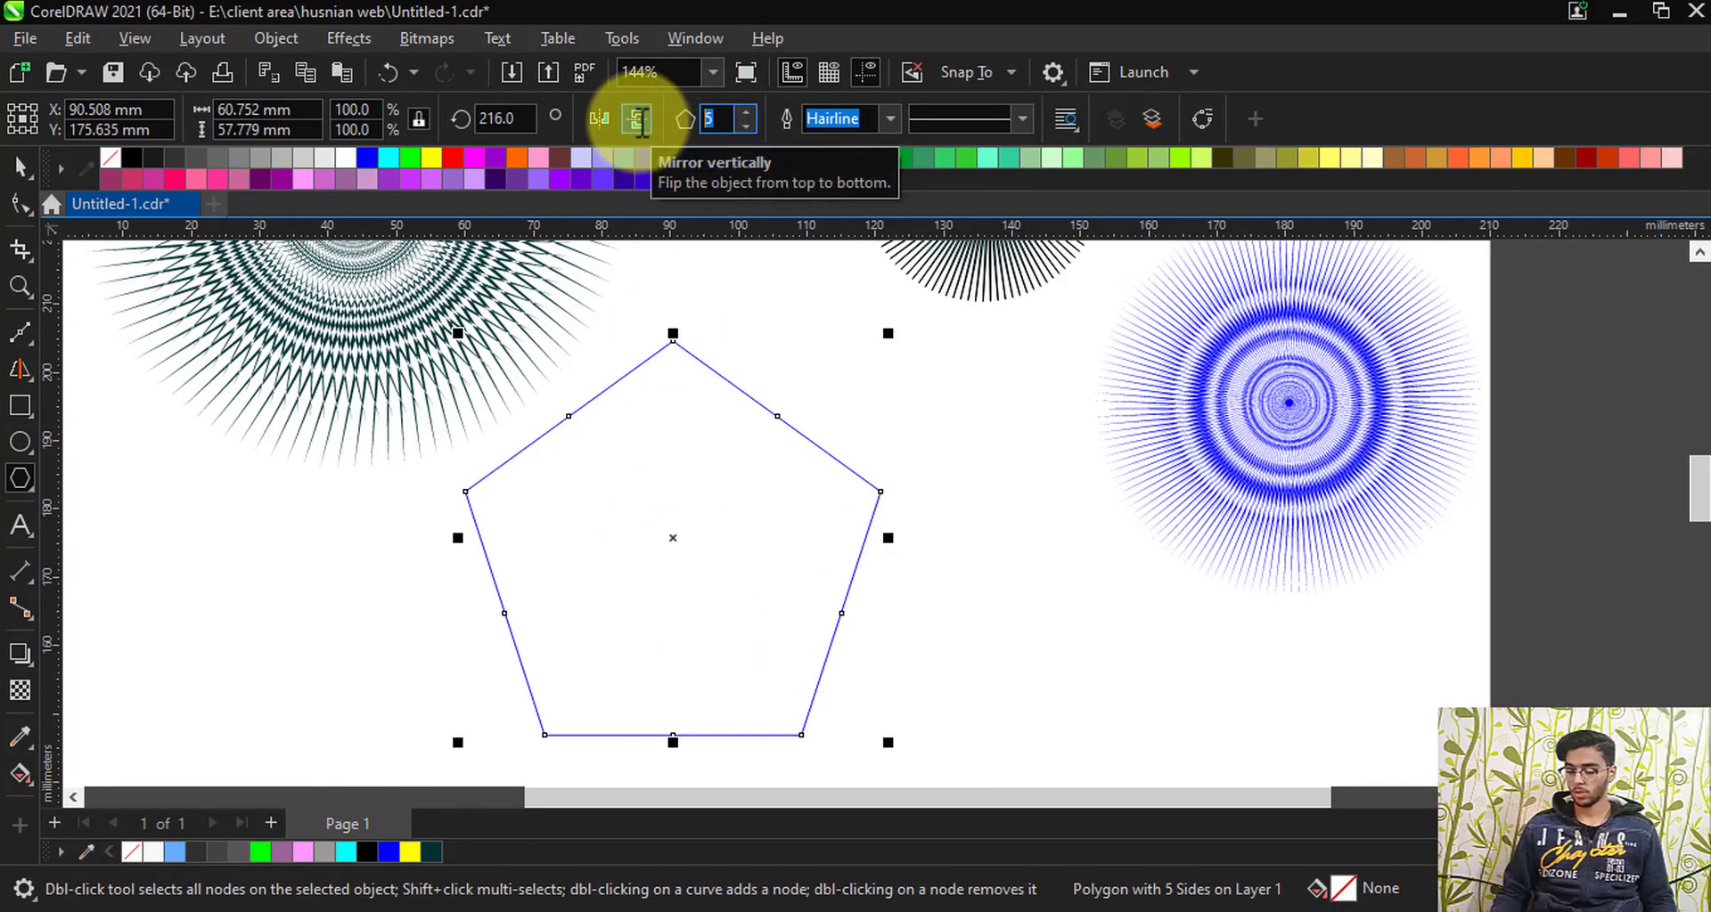
text(100)
key(Return)
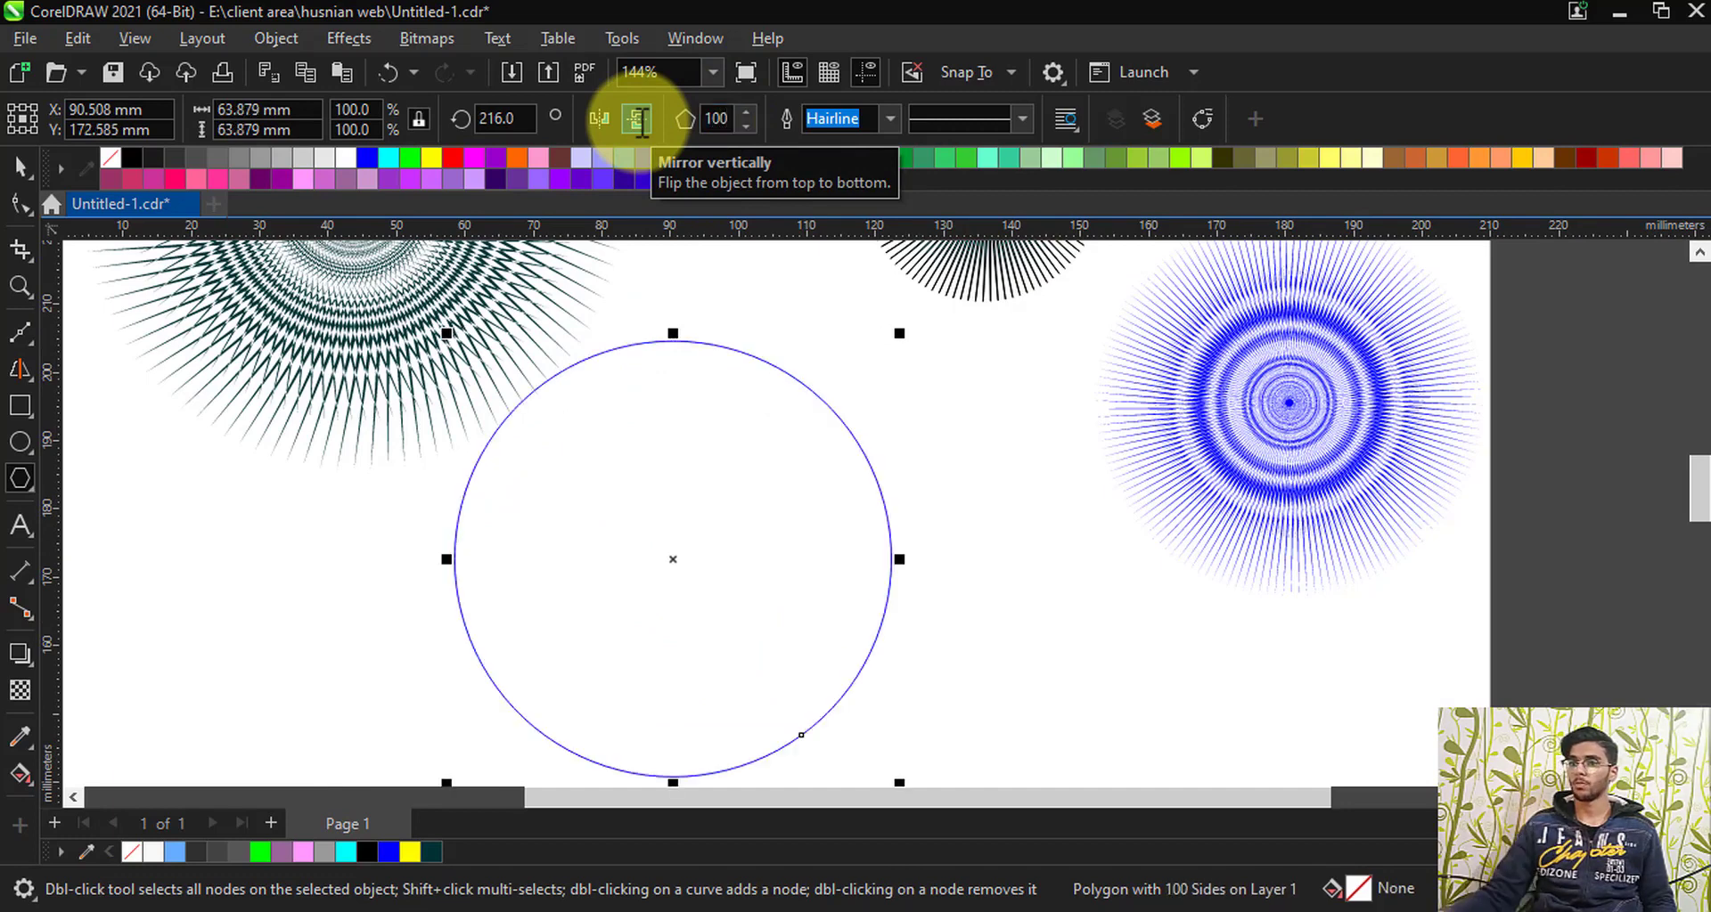
scroll(677, 352, down, 3)
click(19, 167)
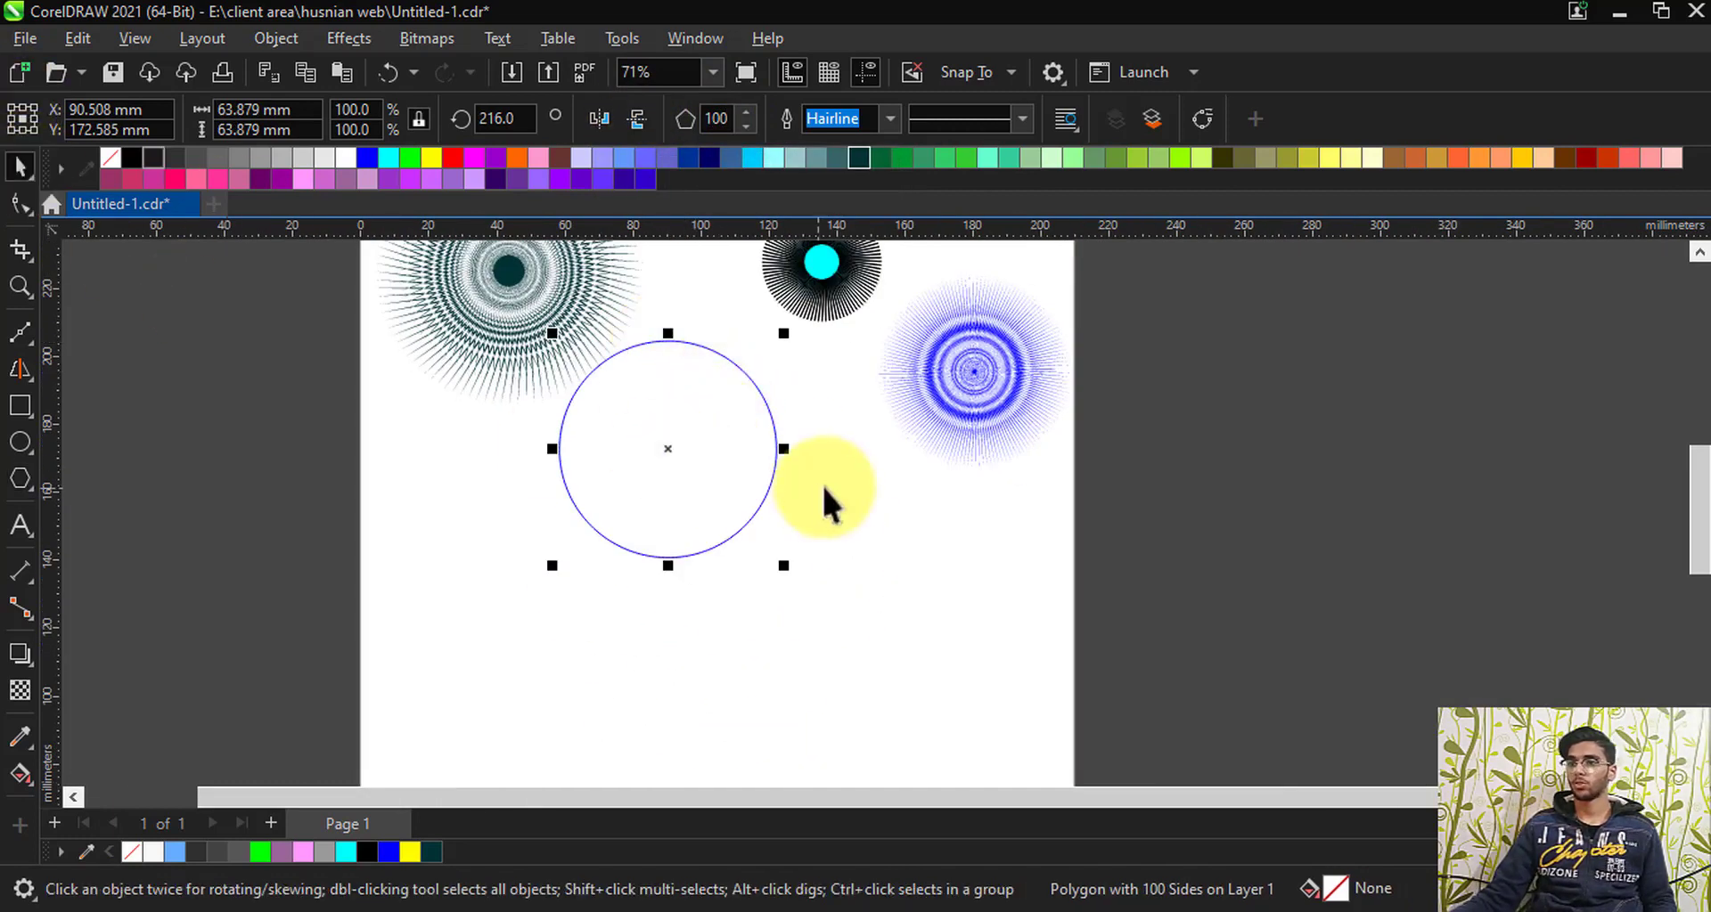
drag(713, 427, 741, 478)
Step: Examine the blue sunburst's overlapping spikes up close
scroll(718, 535, up, 2)
click(1087, 332)
scroll(1089, 309, up, 5)
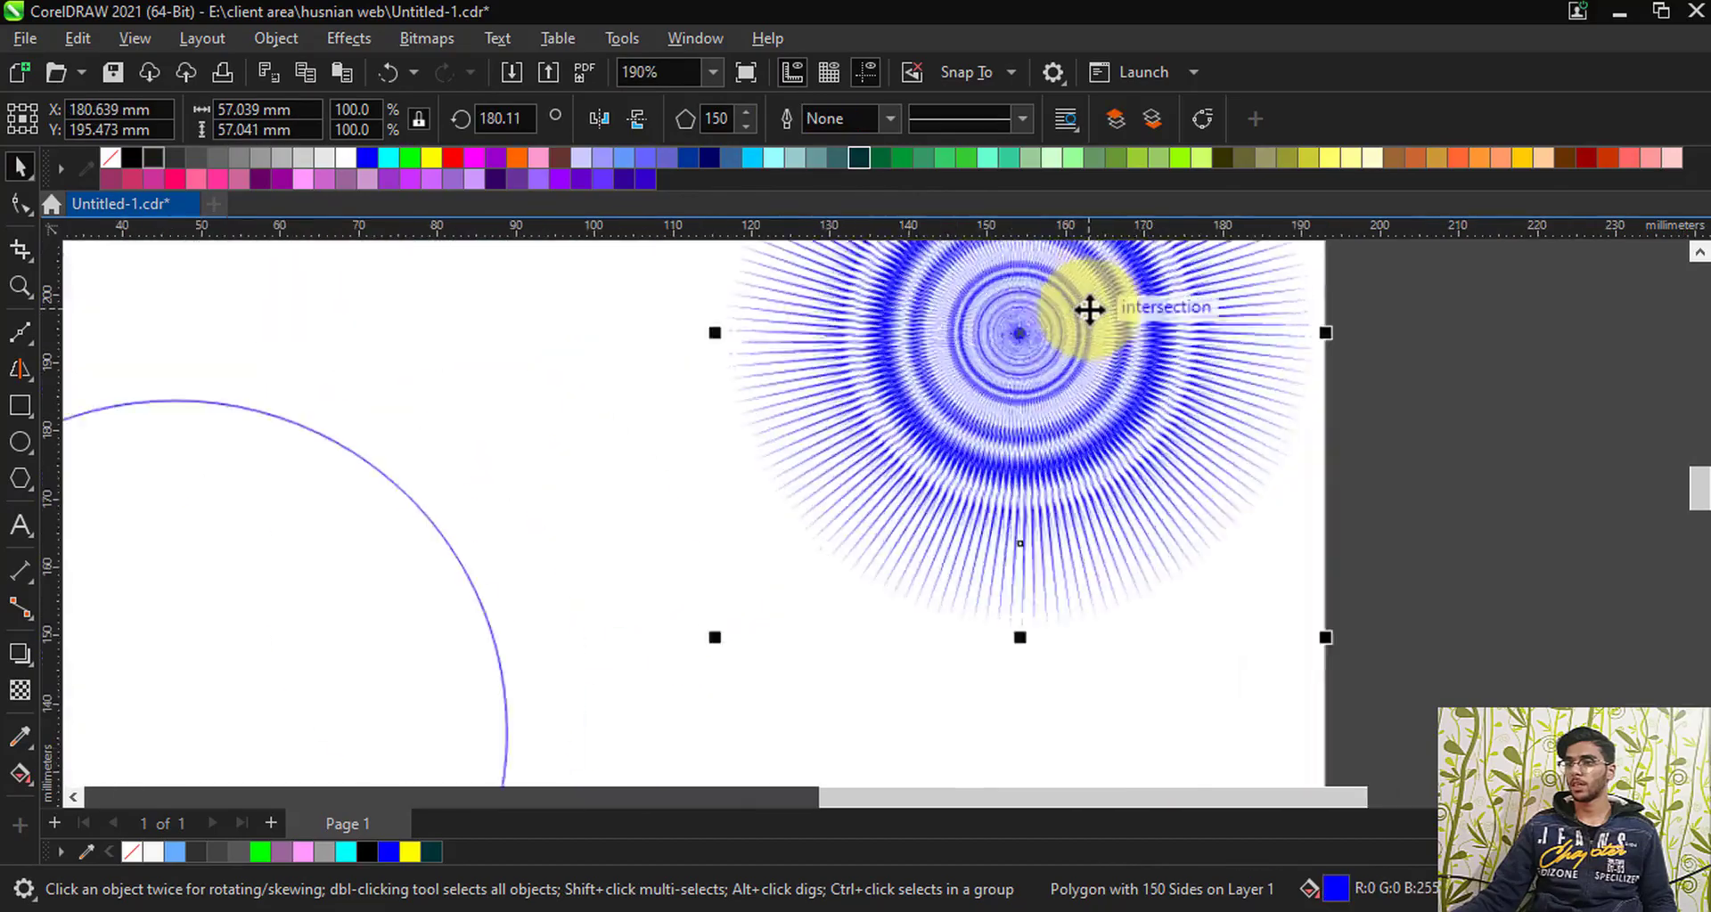
scroll(1089, 309, up, 10)
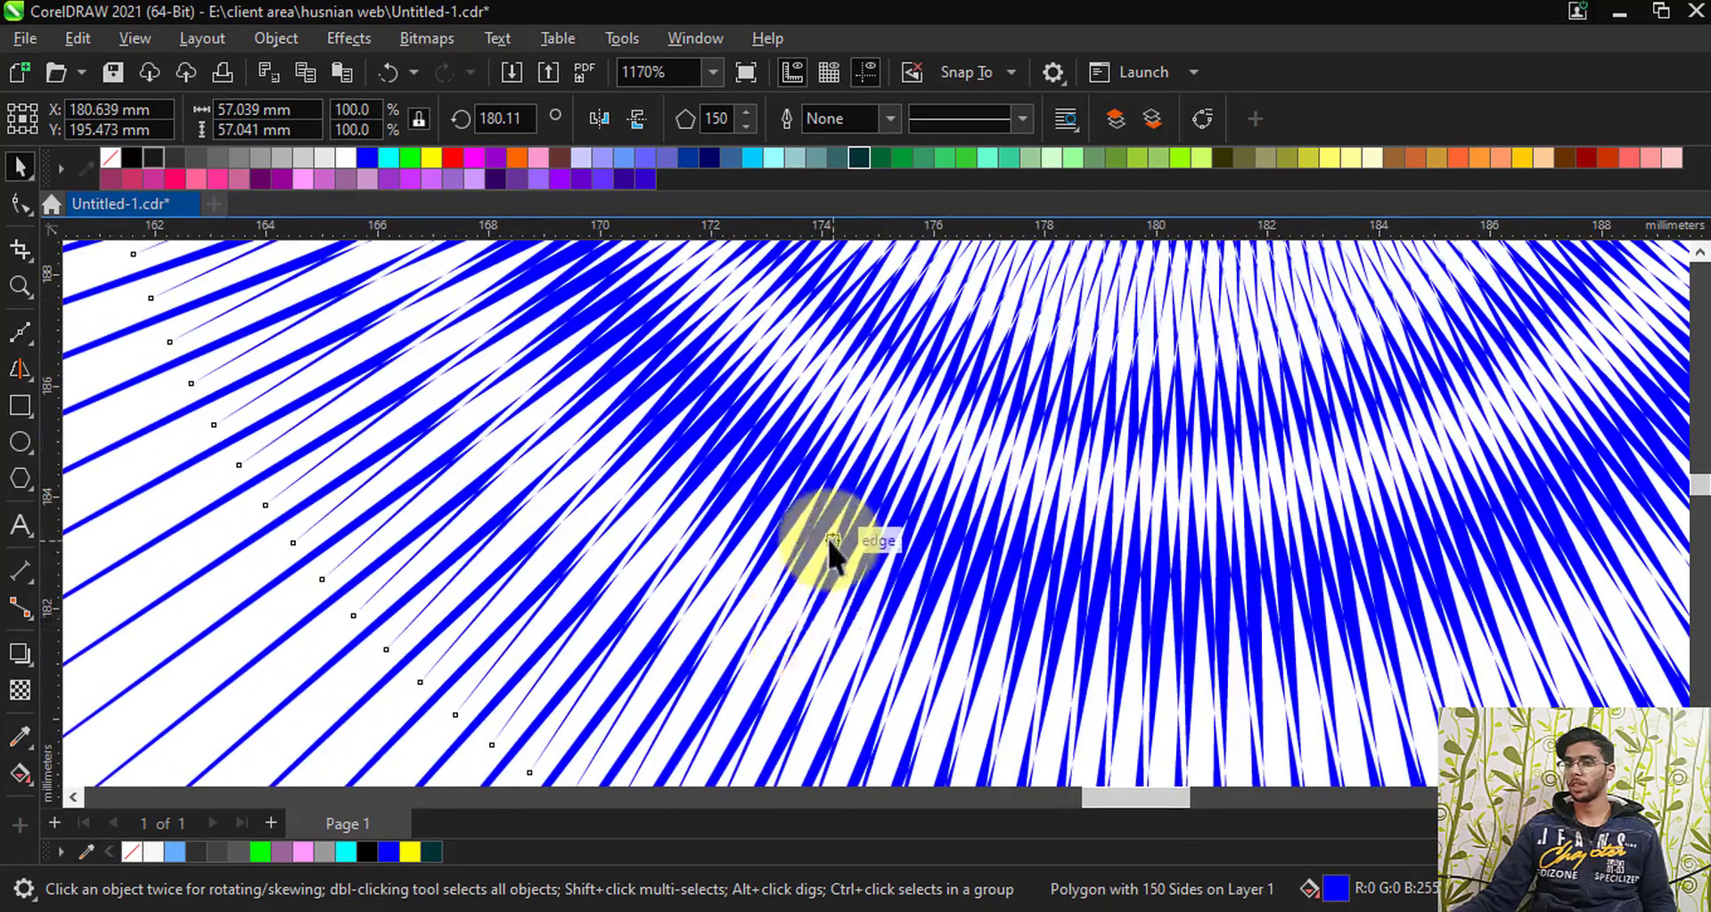
scroll(829, 543, down, 10)
scroll(472, 508, up, 2)
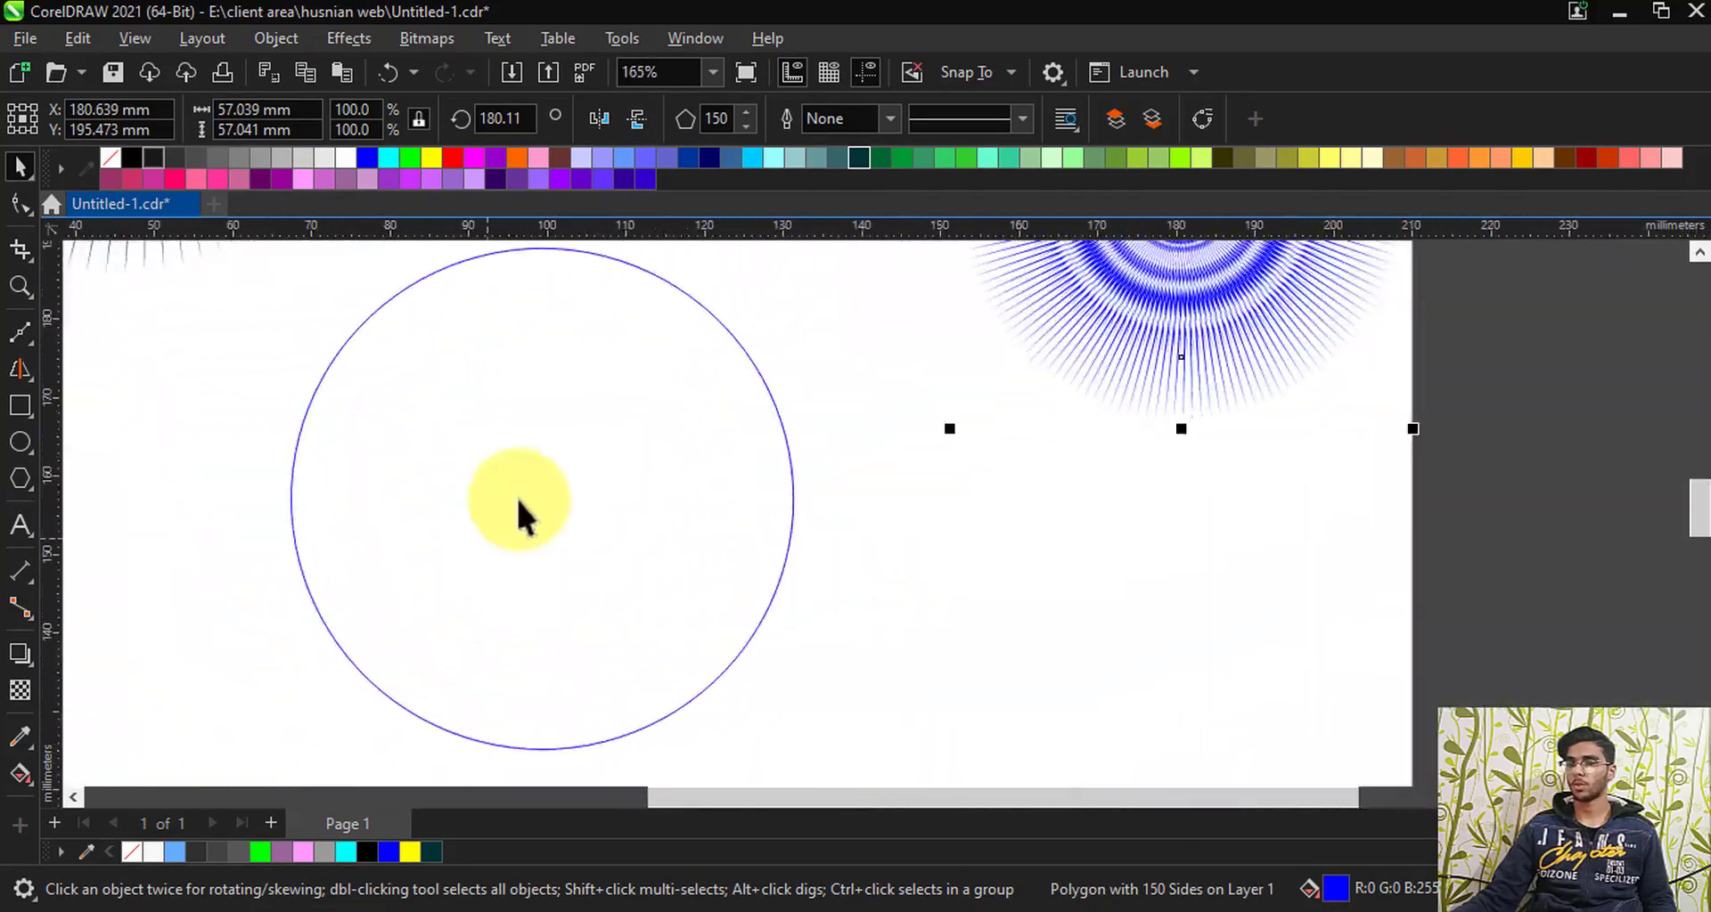
Step: Using the Shape tool, convert a straight segment near the top of the 100-sided polygon to a curve
click(516, 495)
click(19, 204)
scroll(420, 554, down, 1)
scroll(463, 430, up, 1)
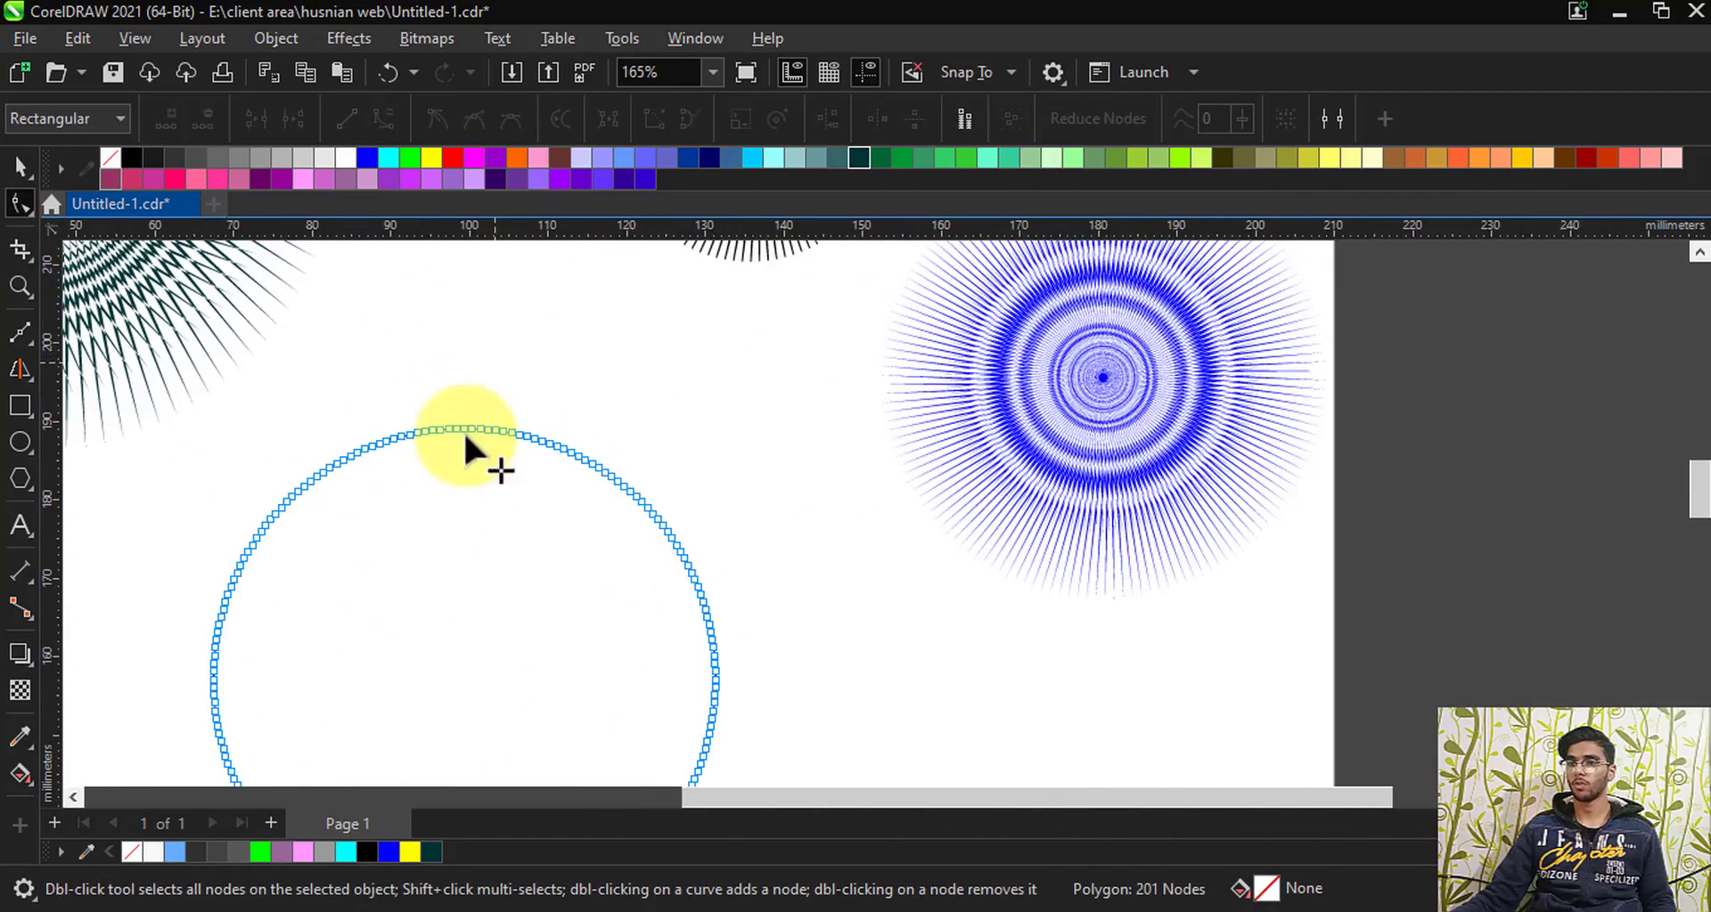
scroll(464, 435, up, 15)
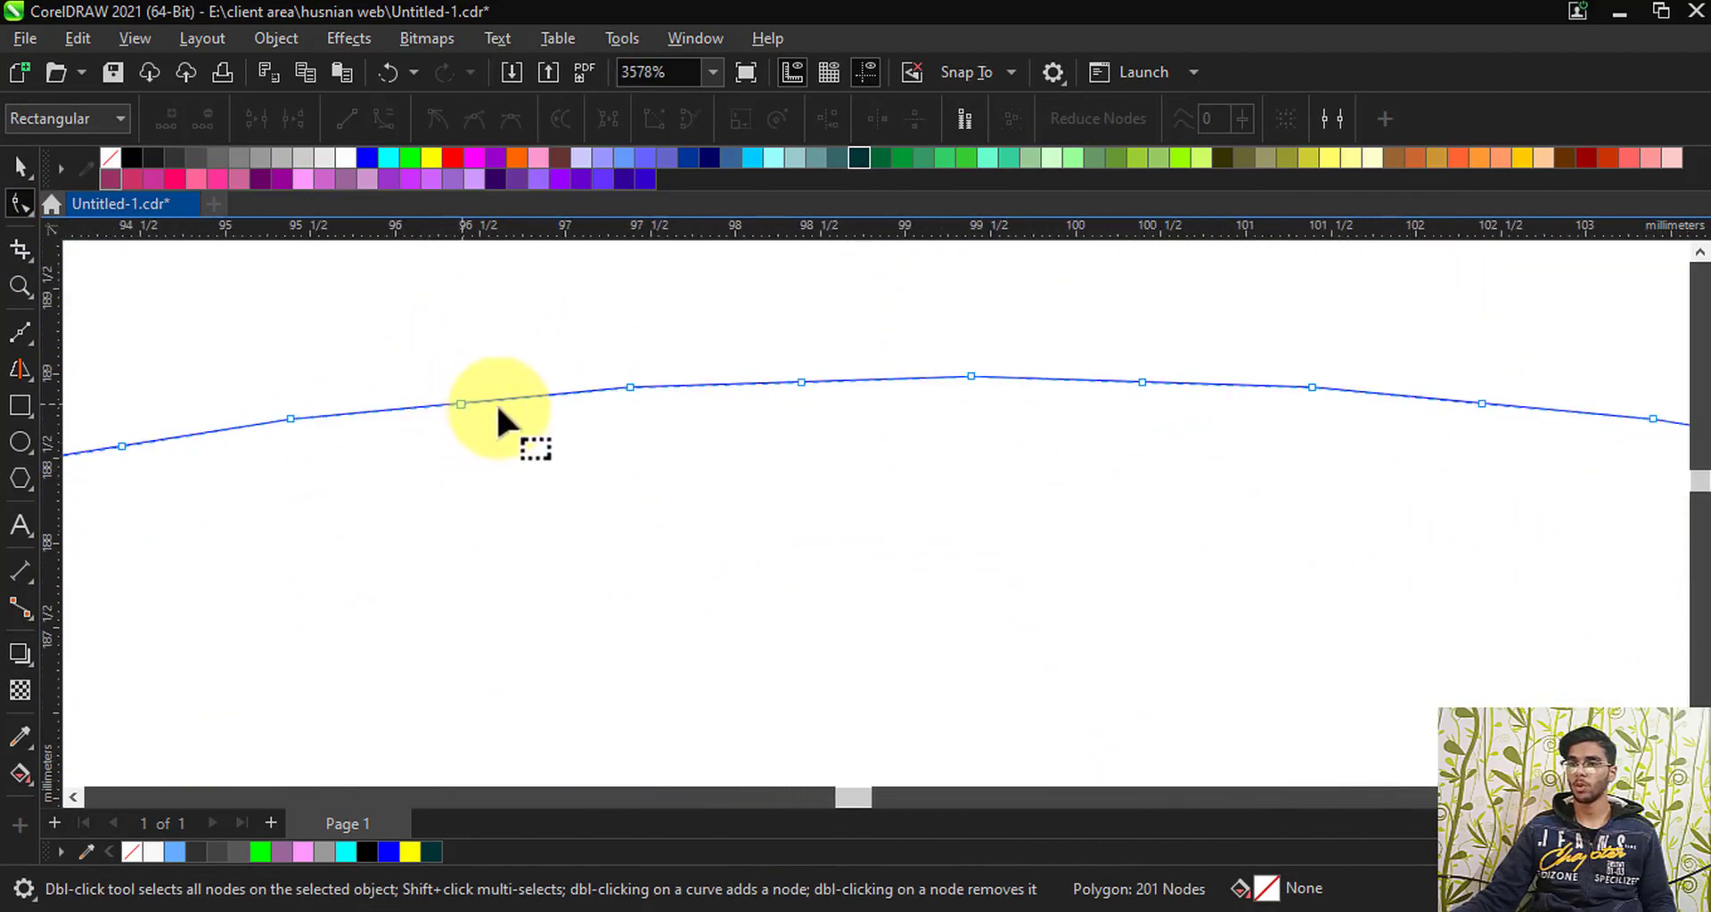
click(460, 403)
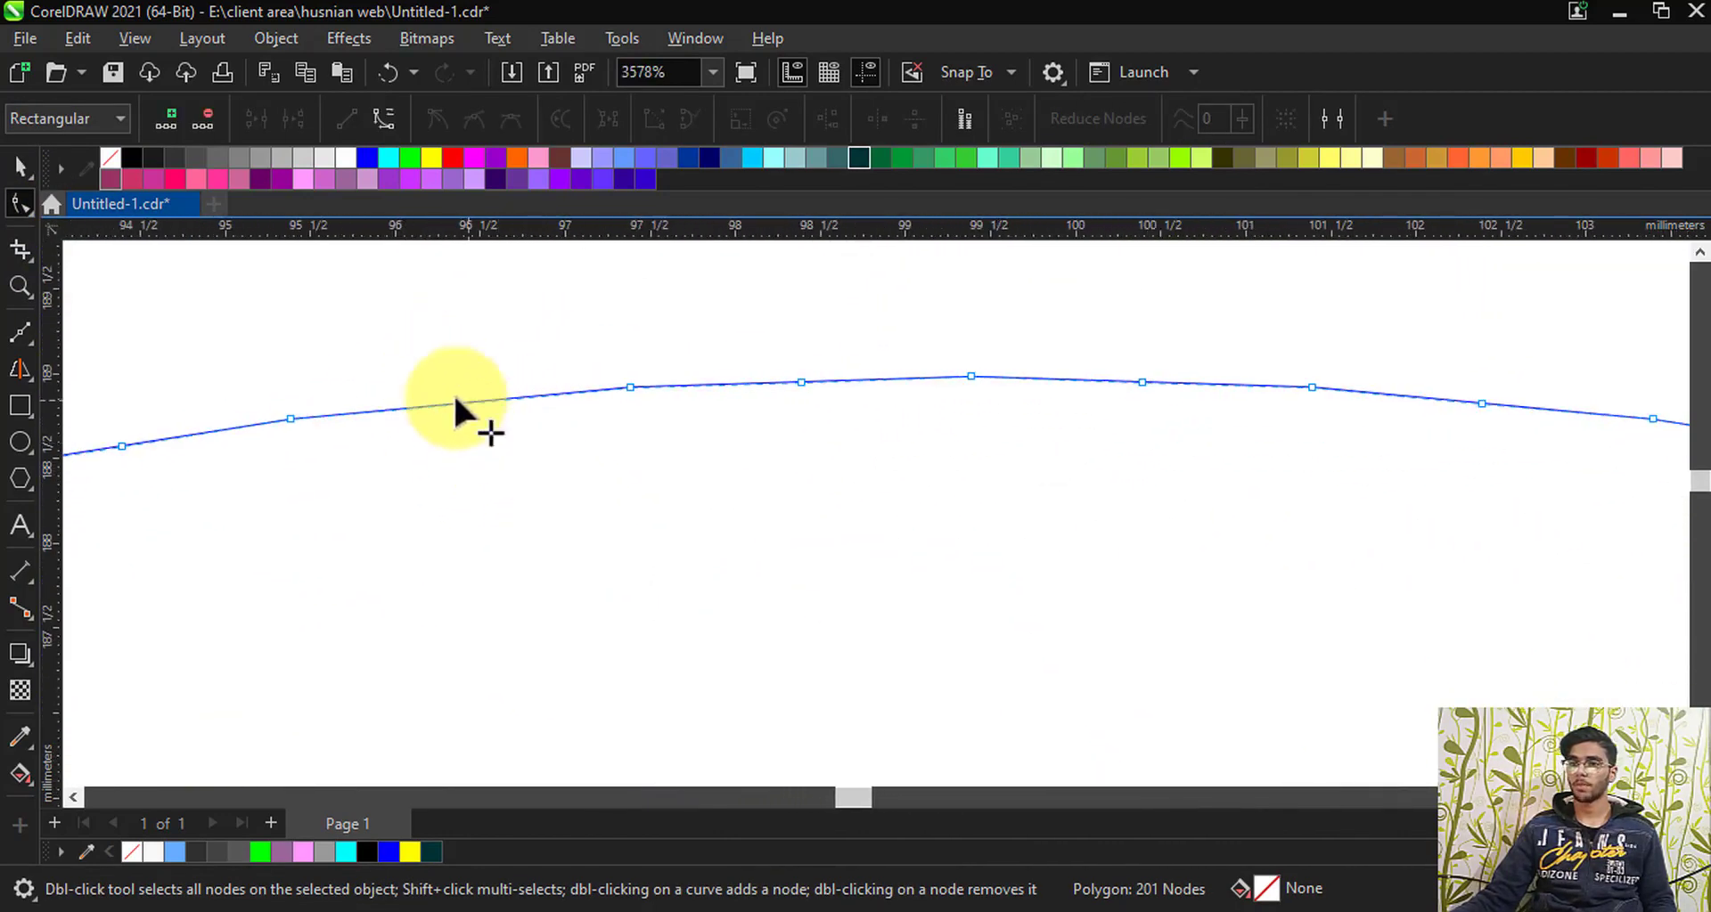
scroll(454, 406, up, 1)
click(545, 396)
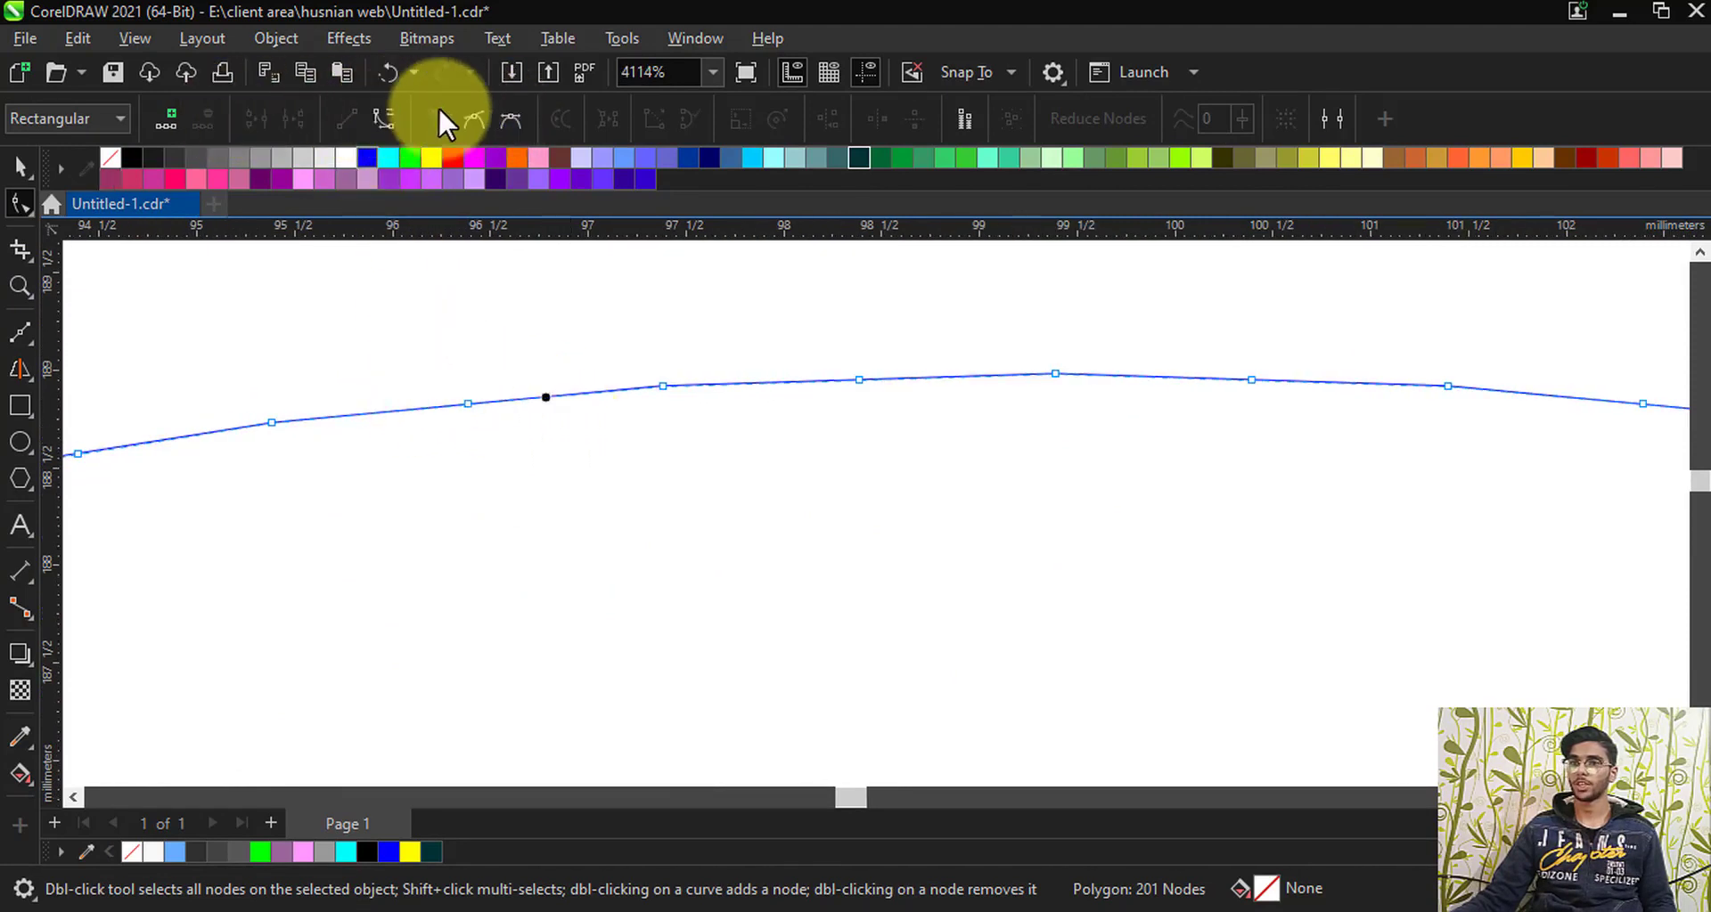
click(559, 392)
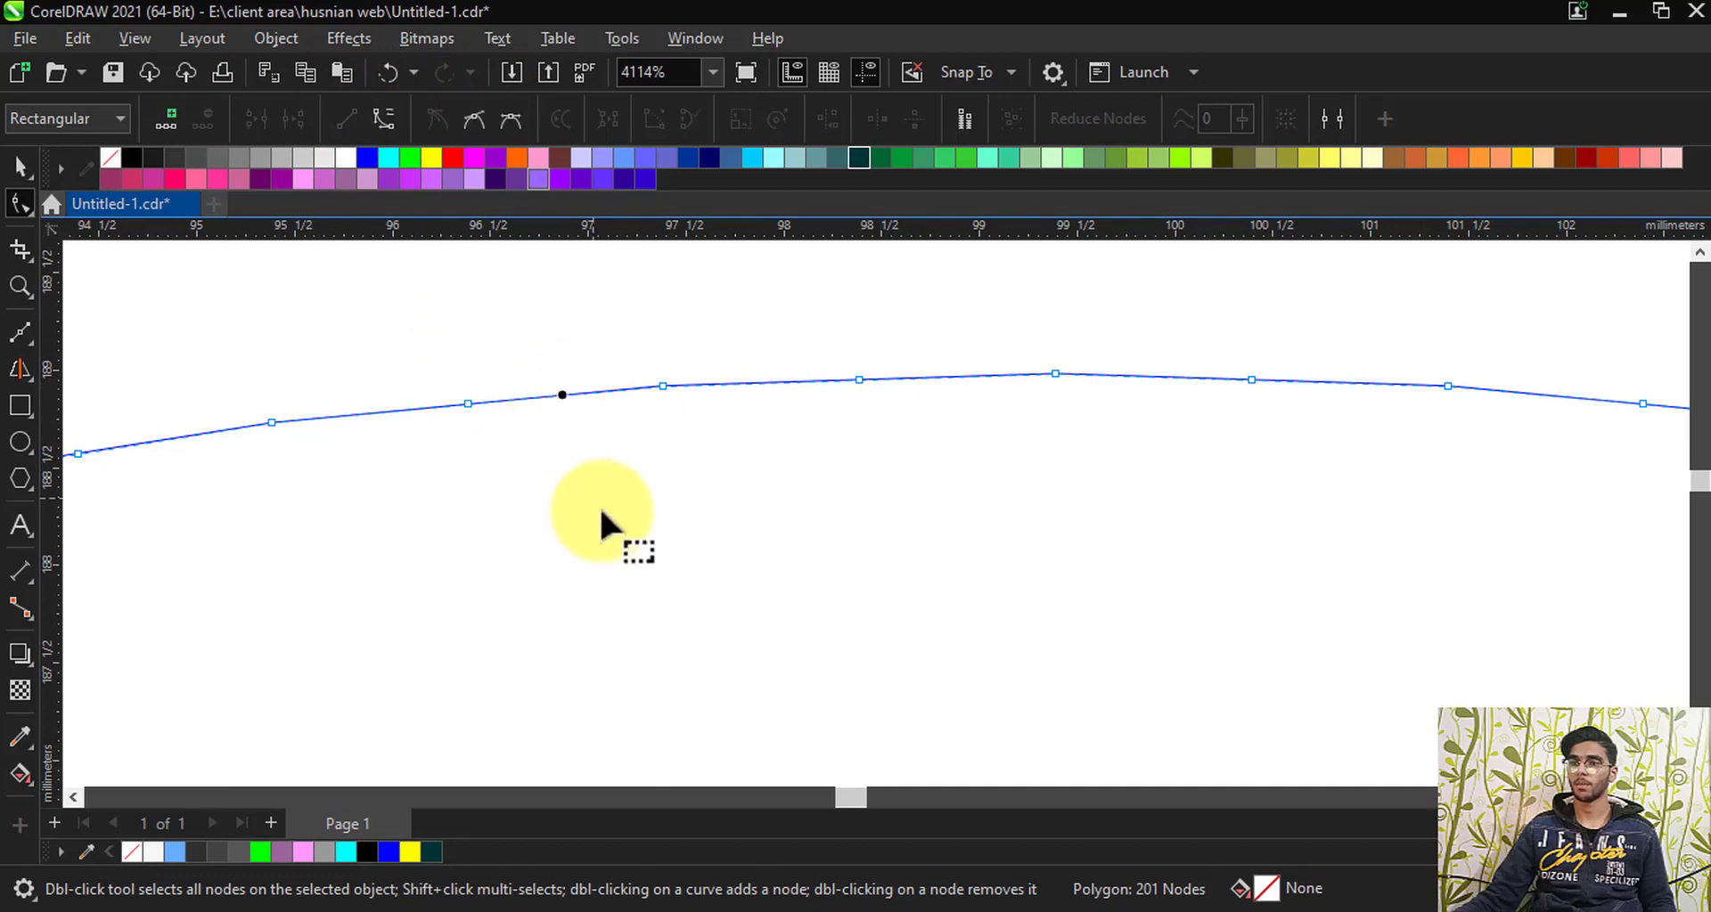
scroll(486, 349, up, 2)
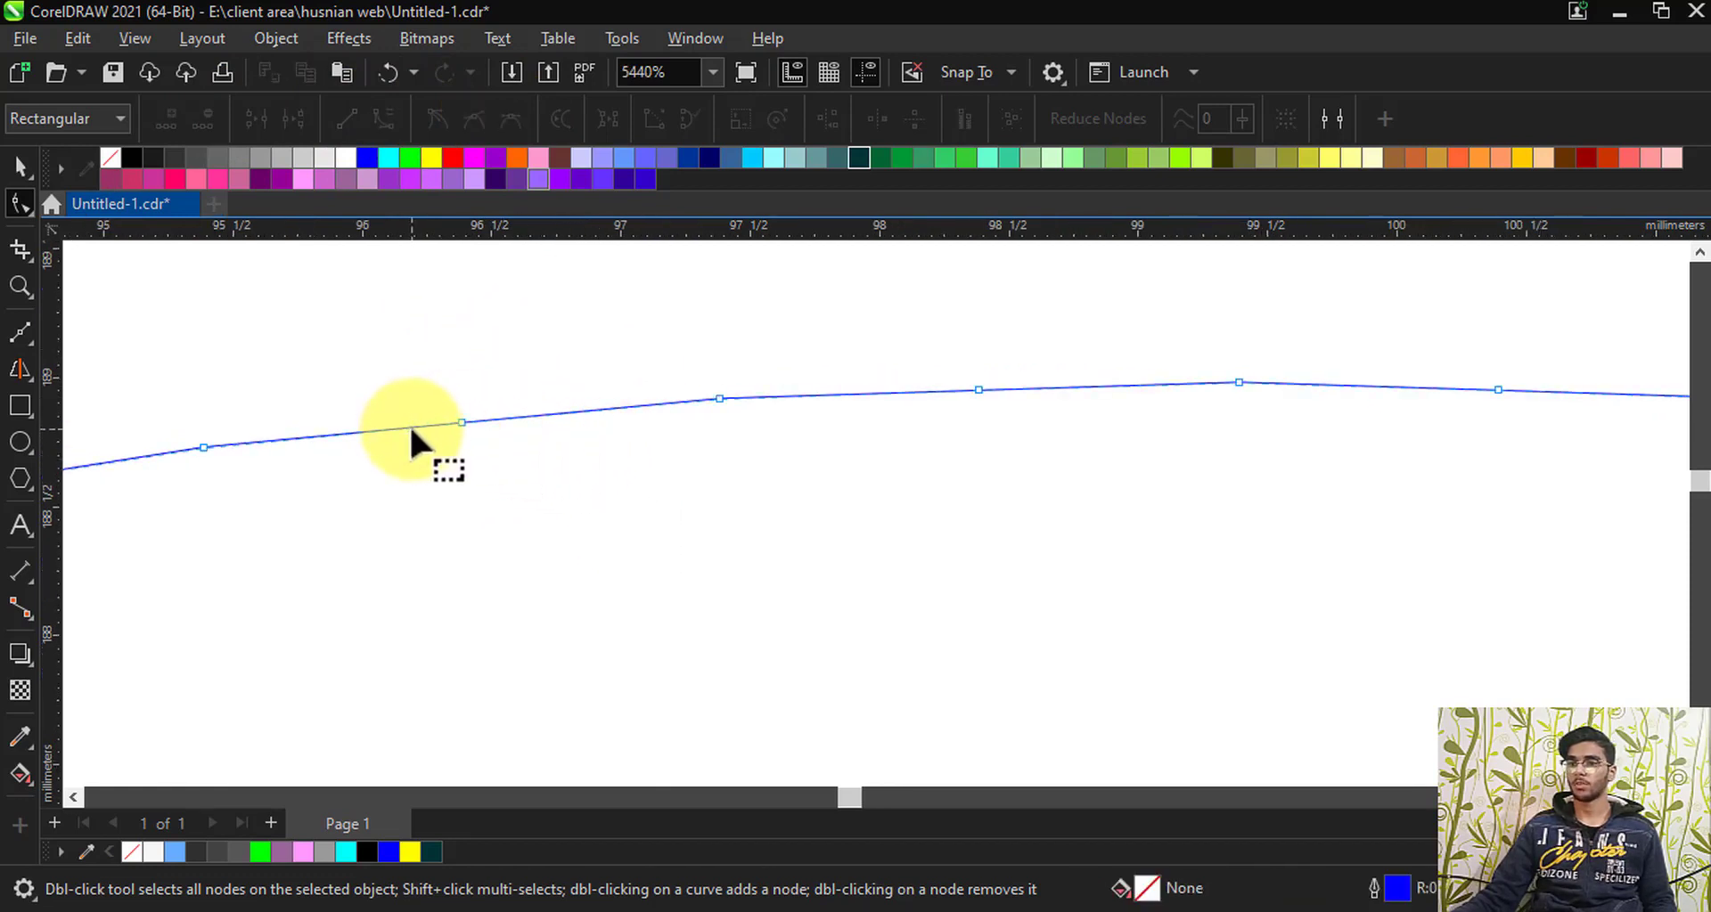
click(464, 423)
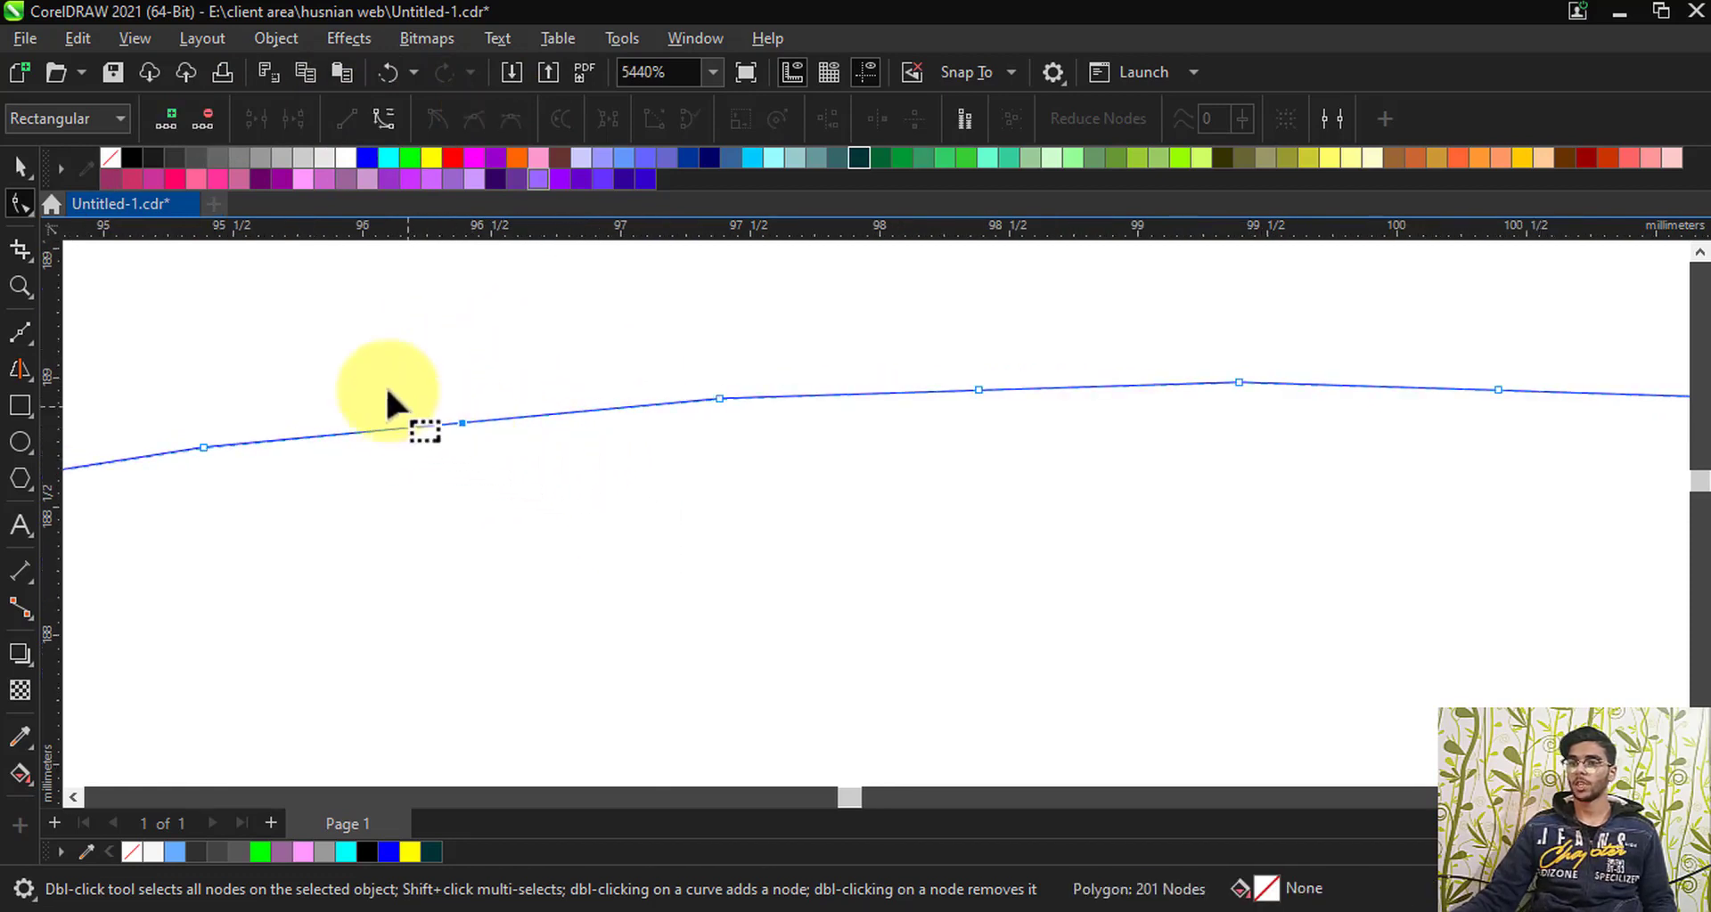
click(375, 114)
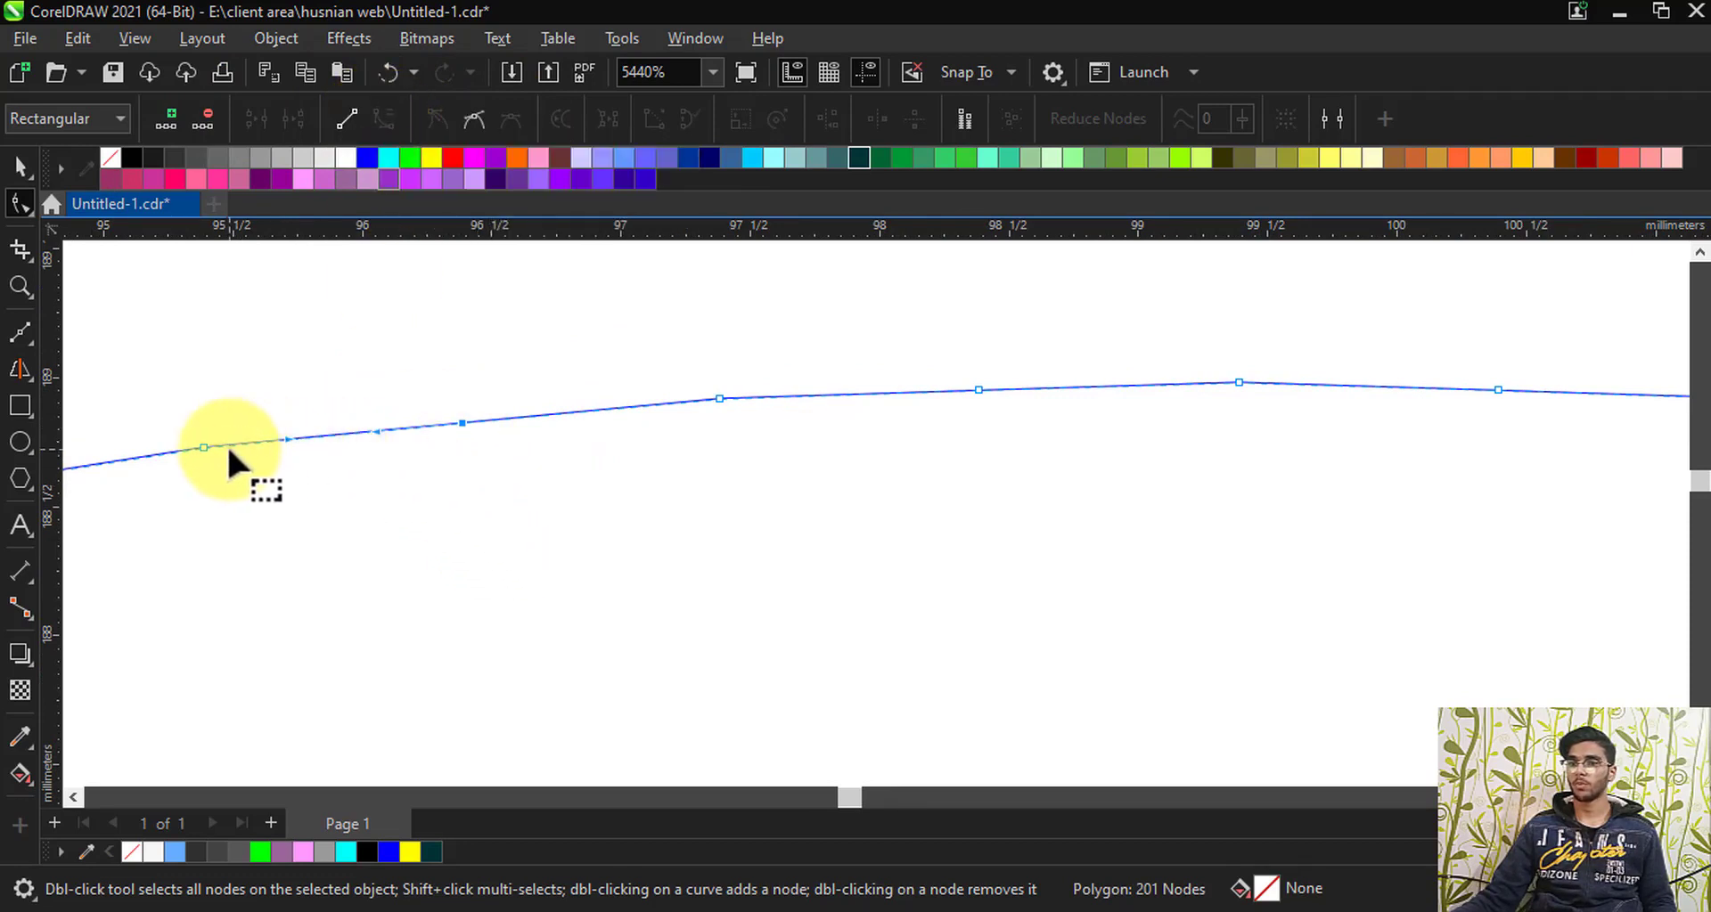
Step: Convert the adjoining straight segment at the next polygon node to a curve as well
scroll(226, 444, up, 2)
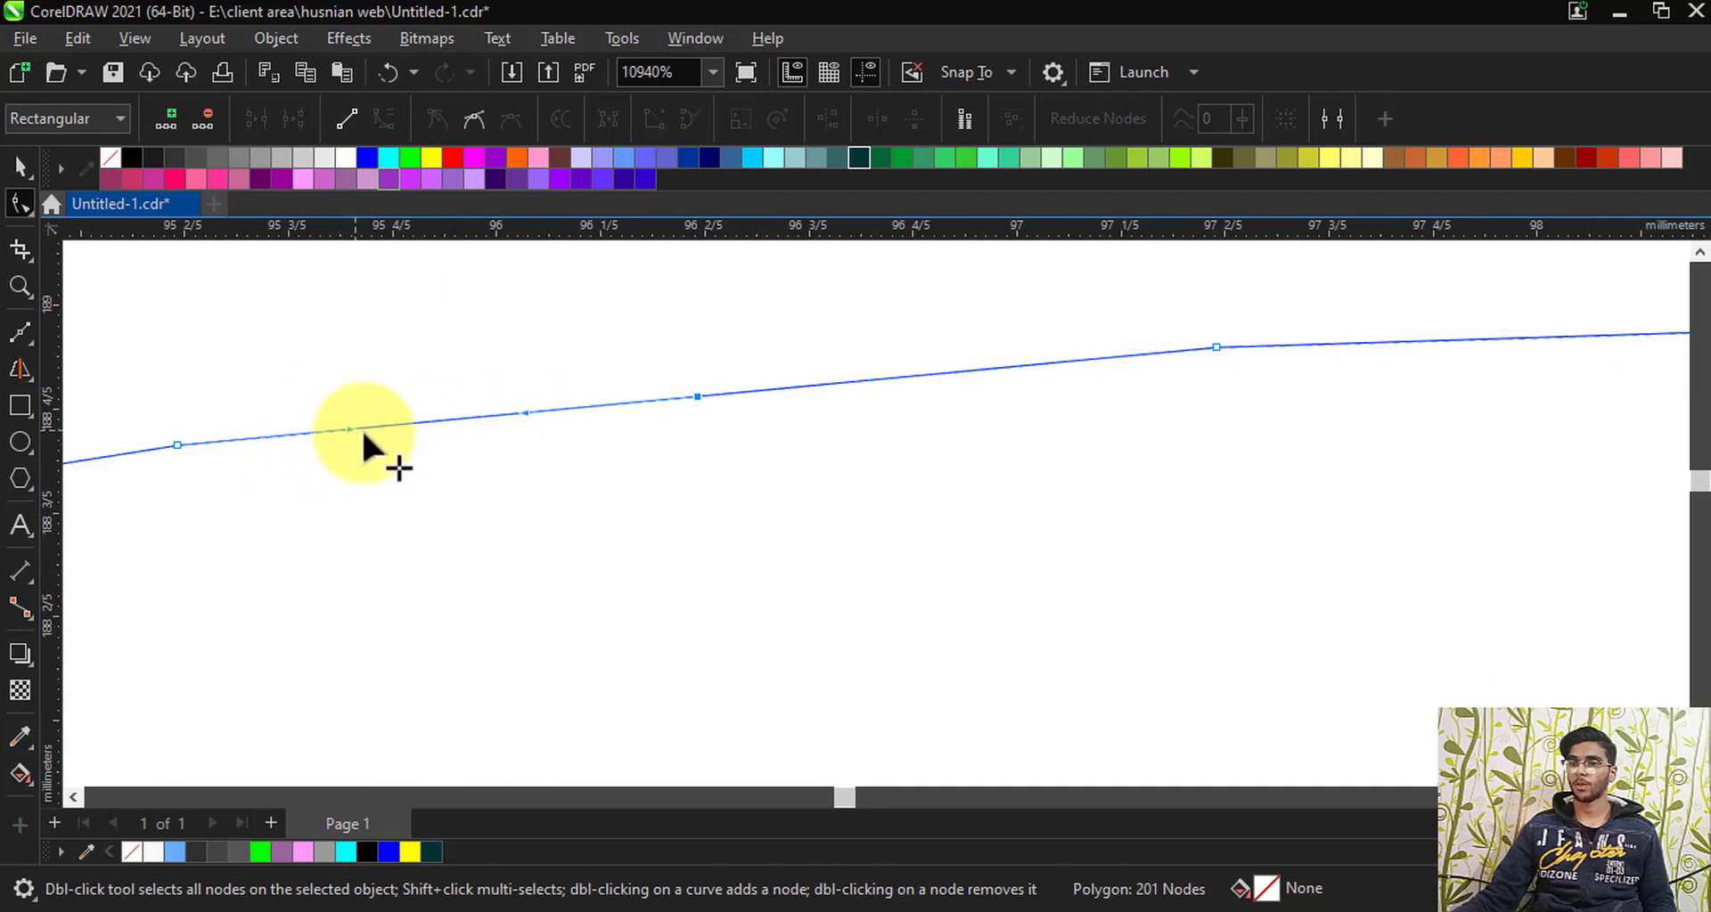
scroll(477, 412, down, 2)
scroll(772, 412, up, 1)
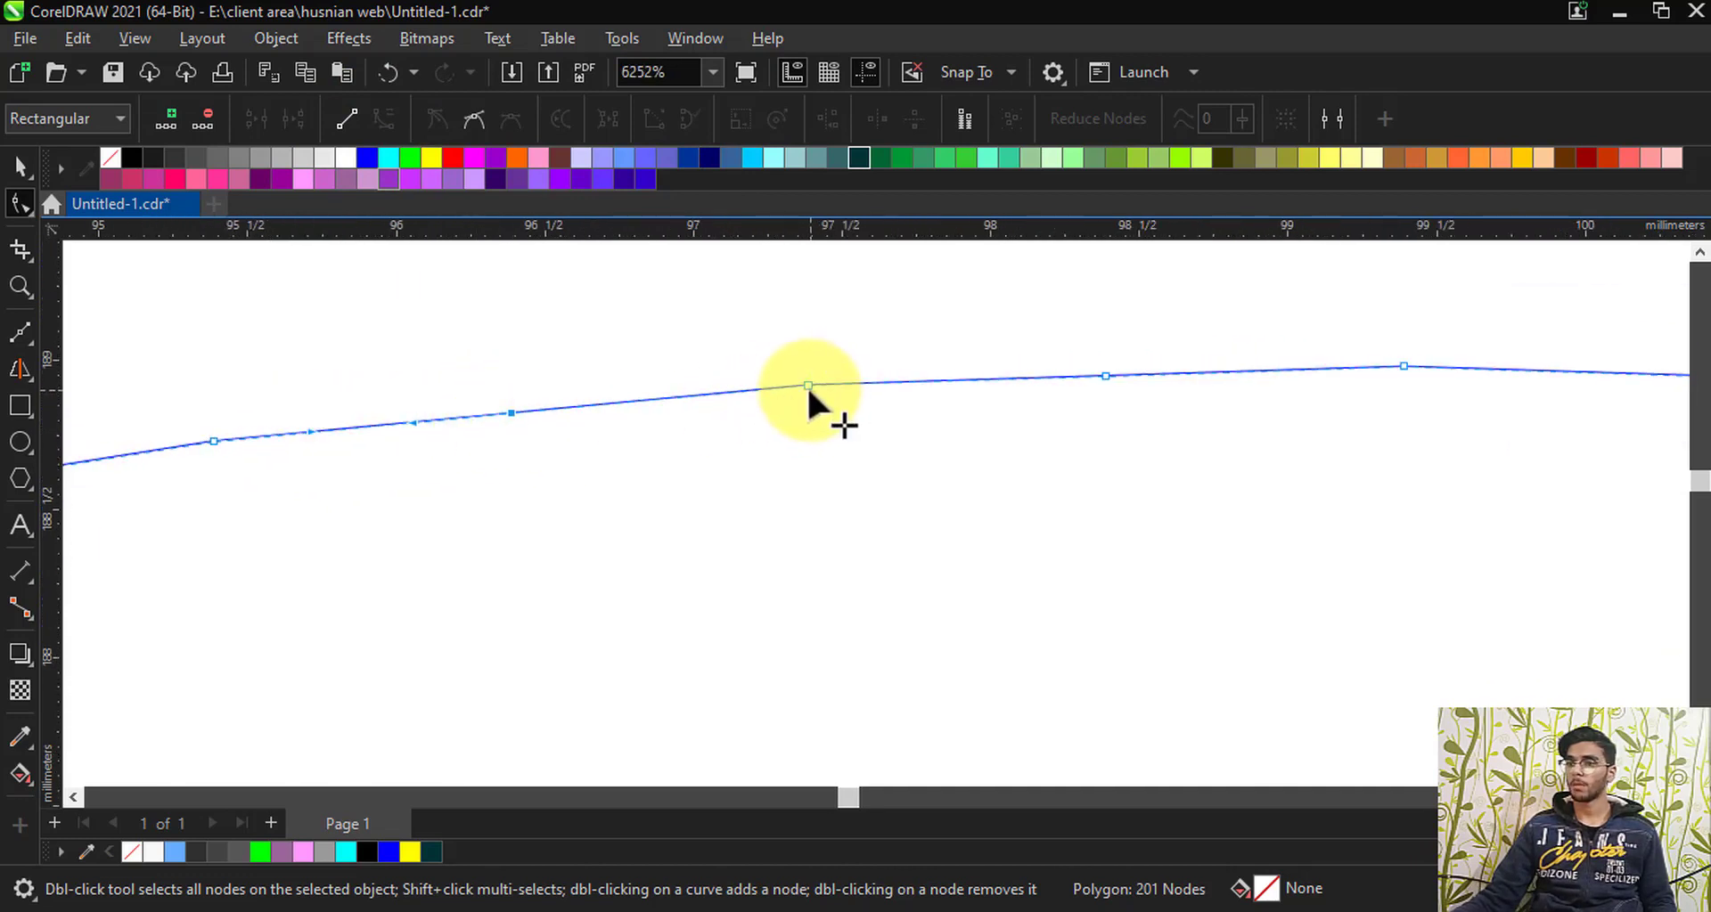
click(386, 116)
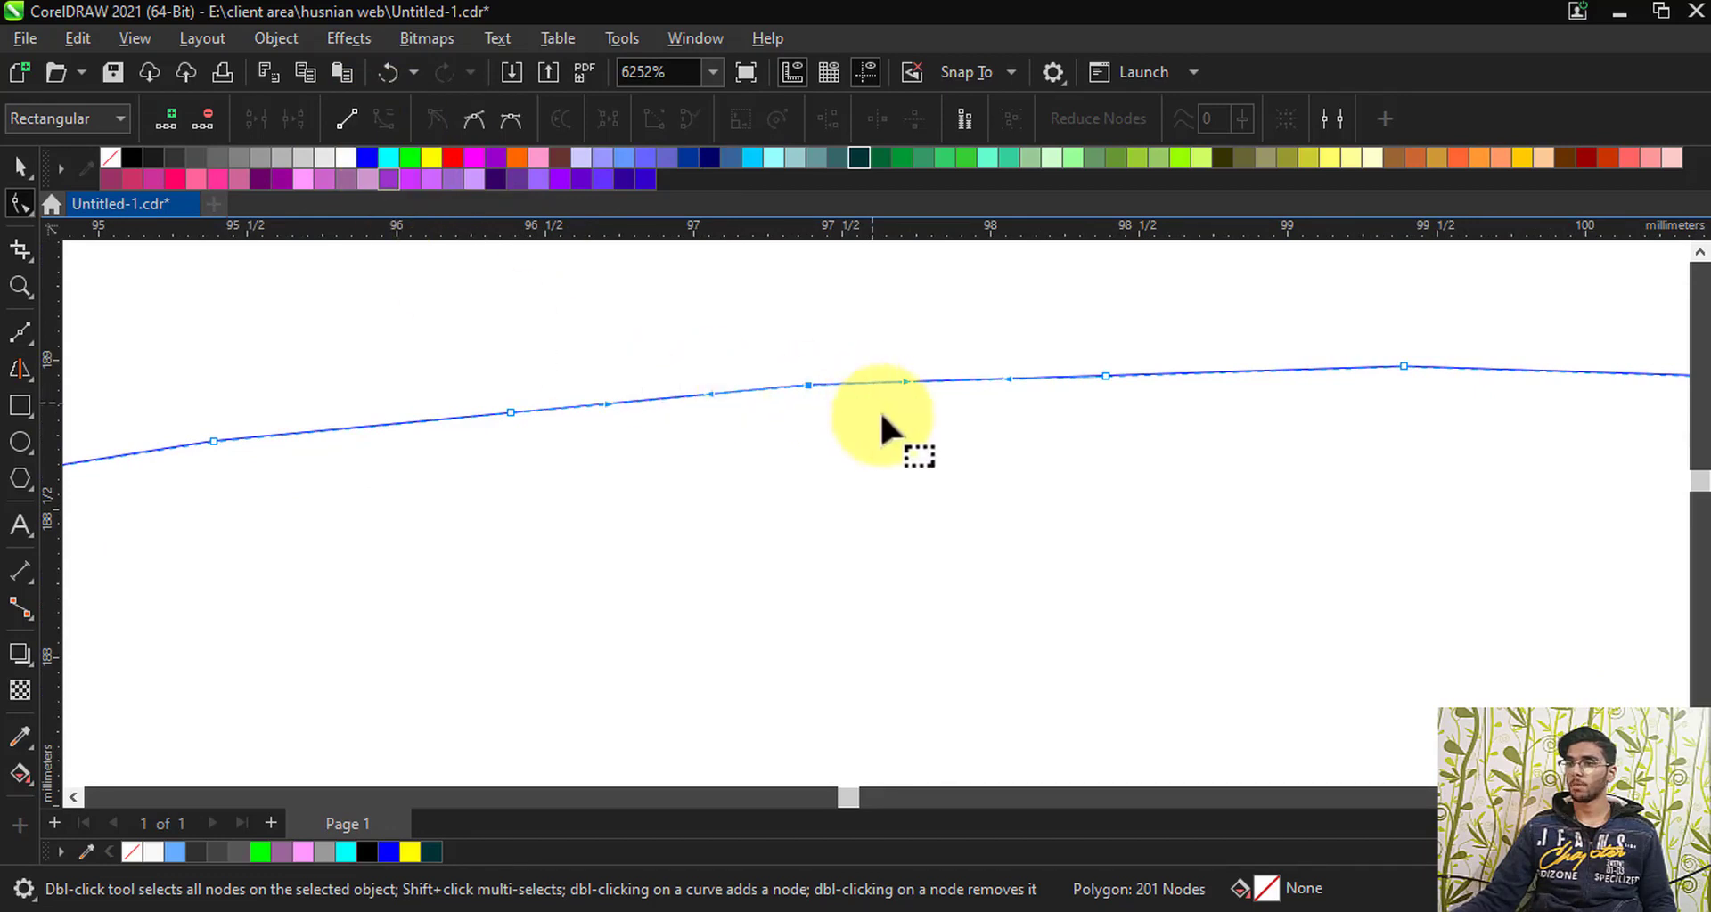
scroll(571, 410, down, 1)
scroll(562, 414, up, 1)
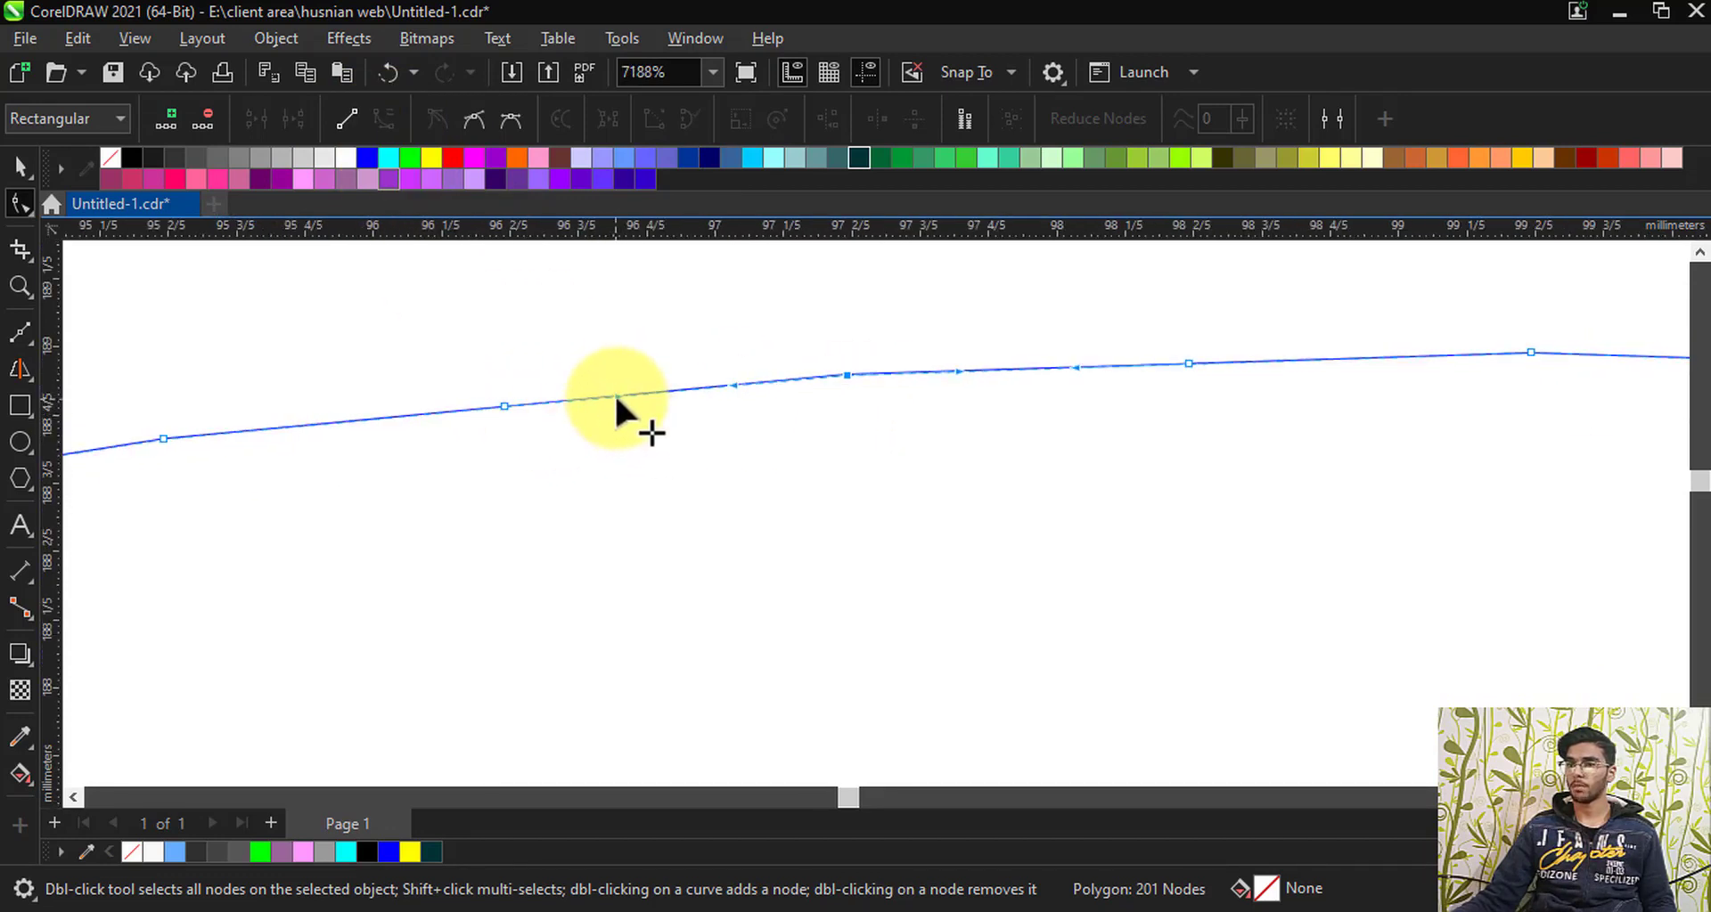
Step: Bend every second polygon segment slightly inward by pulling the curved segment's control handle
drag(614, 393, 487, 640)
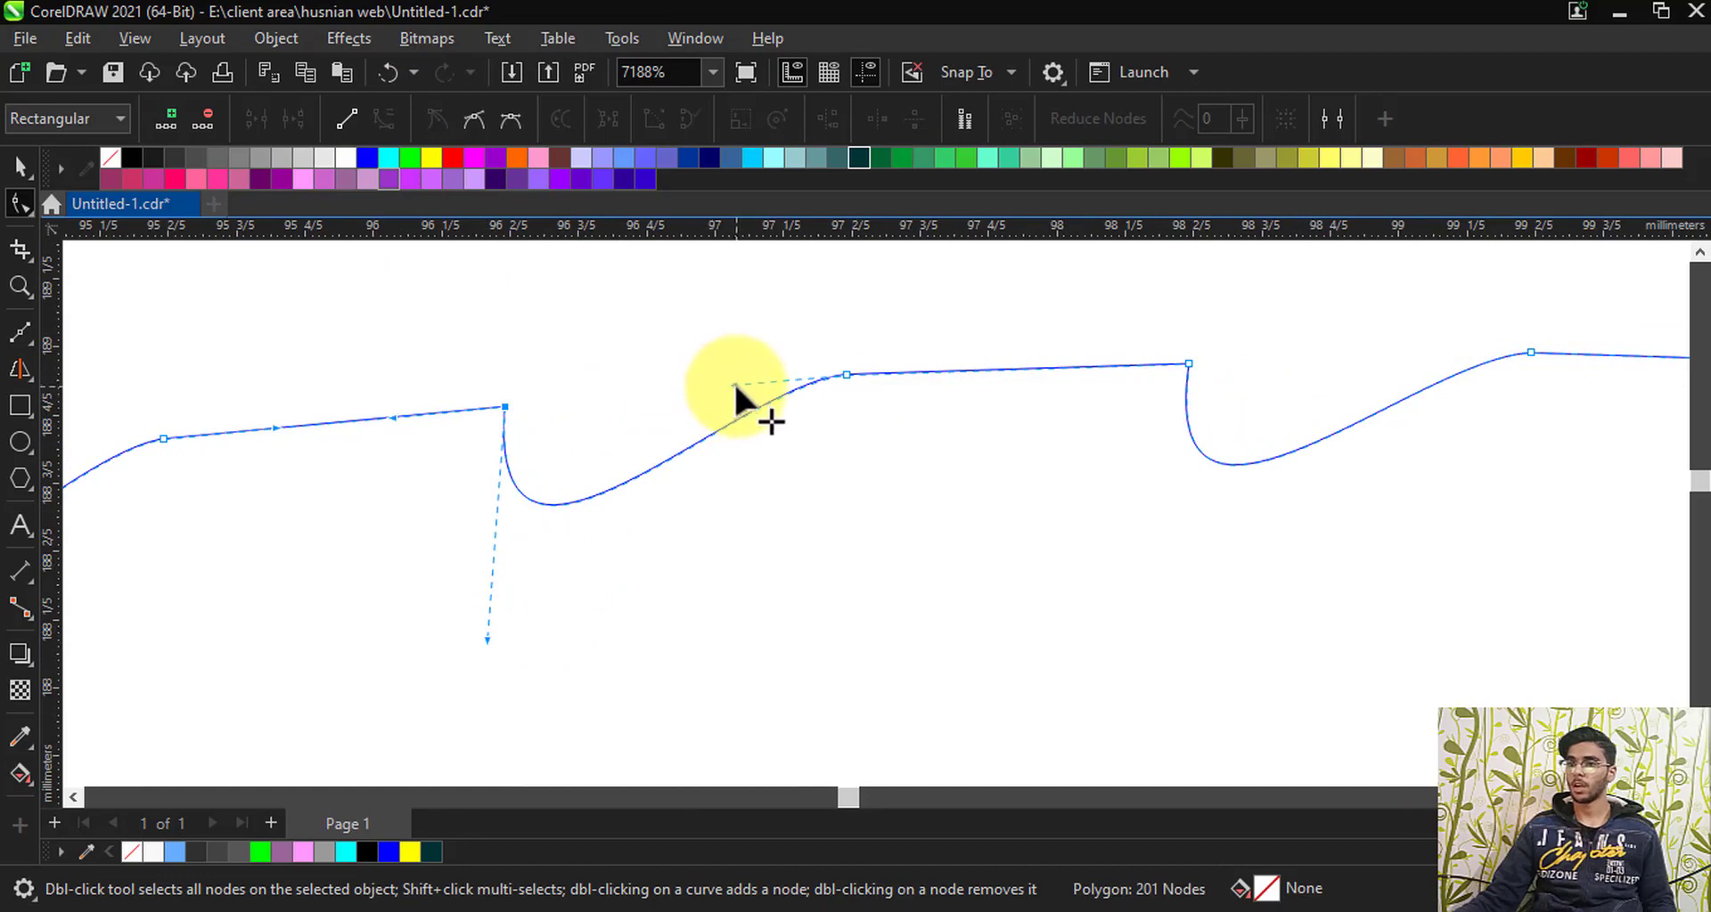
key(ctrl+z)
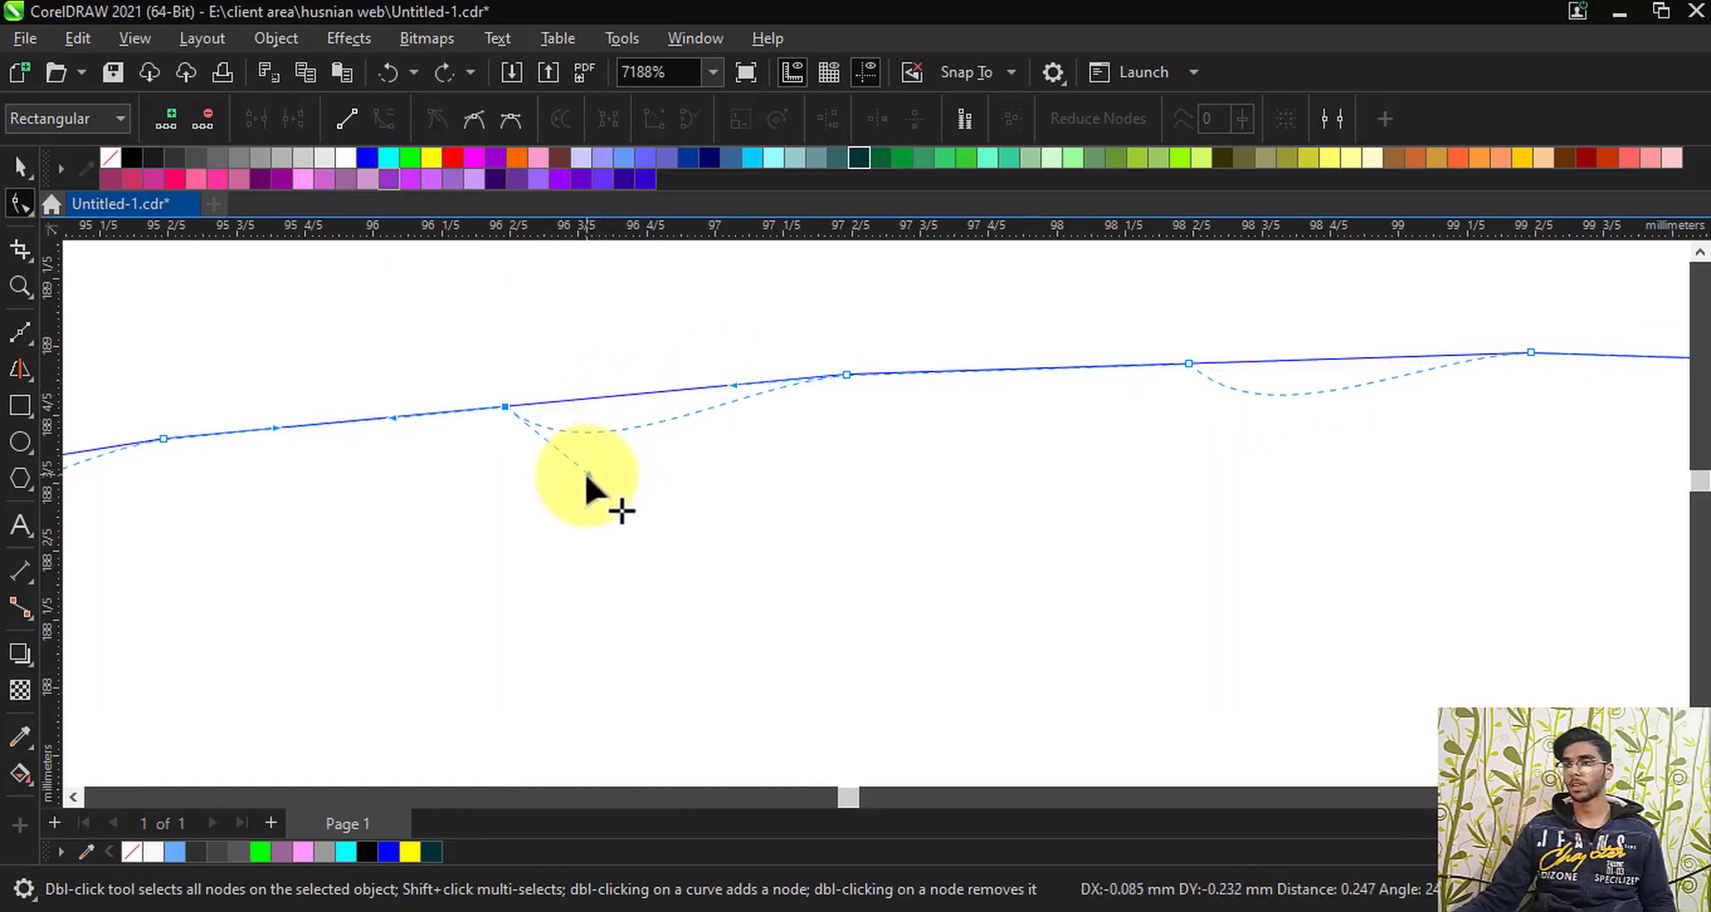
drag(585, 479, 579, 477)
scroll(761, 440, down, 5)
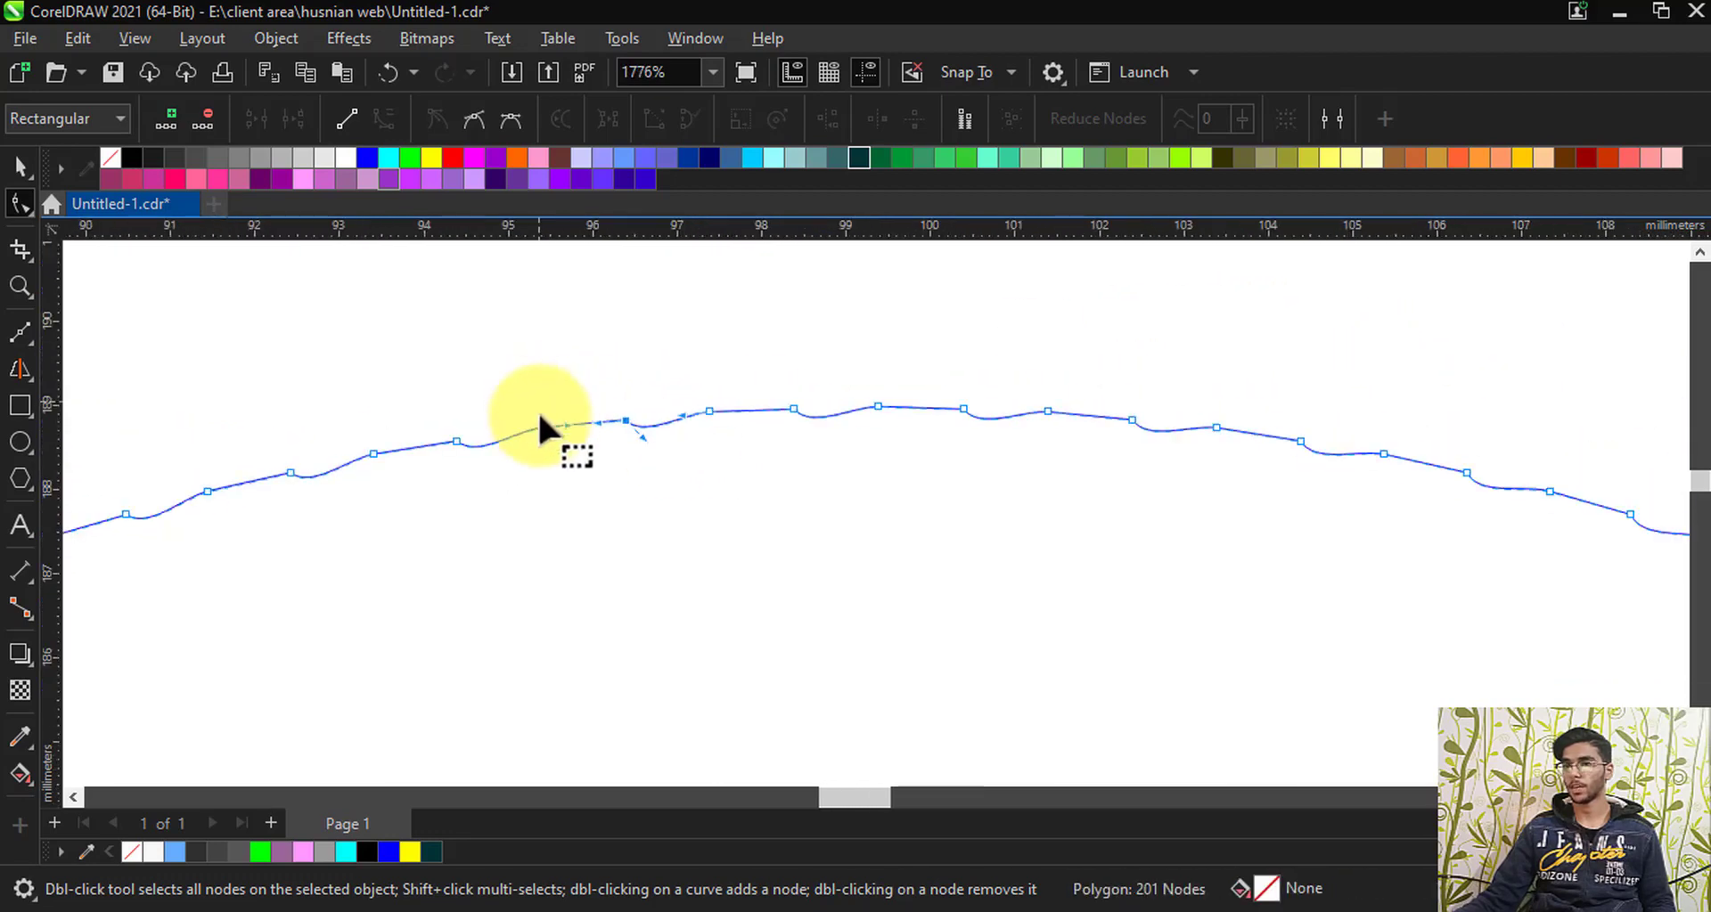
Step: Pull the control handle farther toward the polygon's inside to deepen the notches and inspect the whole outline
scroll(541, 427, up, 2)
drag(697, 447, 579, 613)
scroll(724, 349, down, 4)
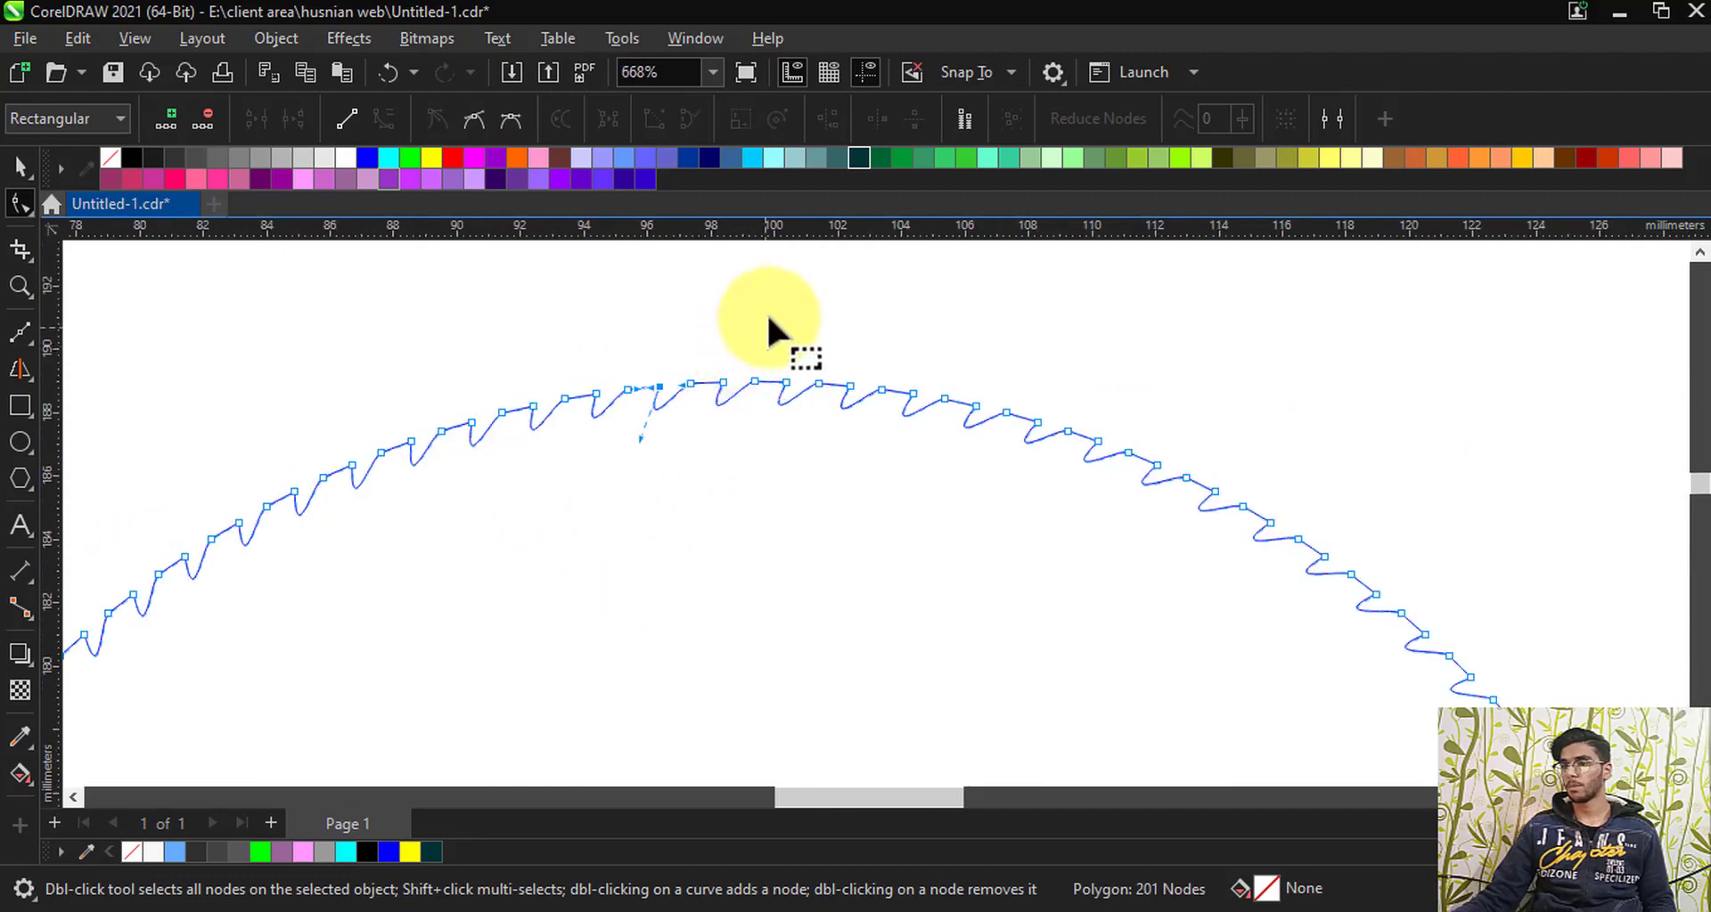
scroll(768, 329, down, 5)
scroll(960, 446, up, 2)
scroll(1069, 455, down, 1)
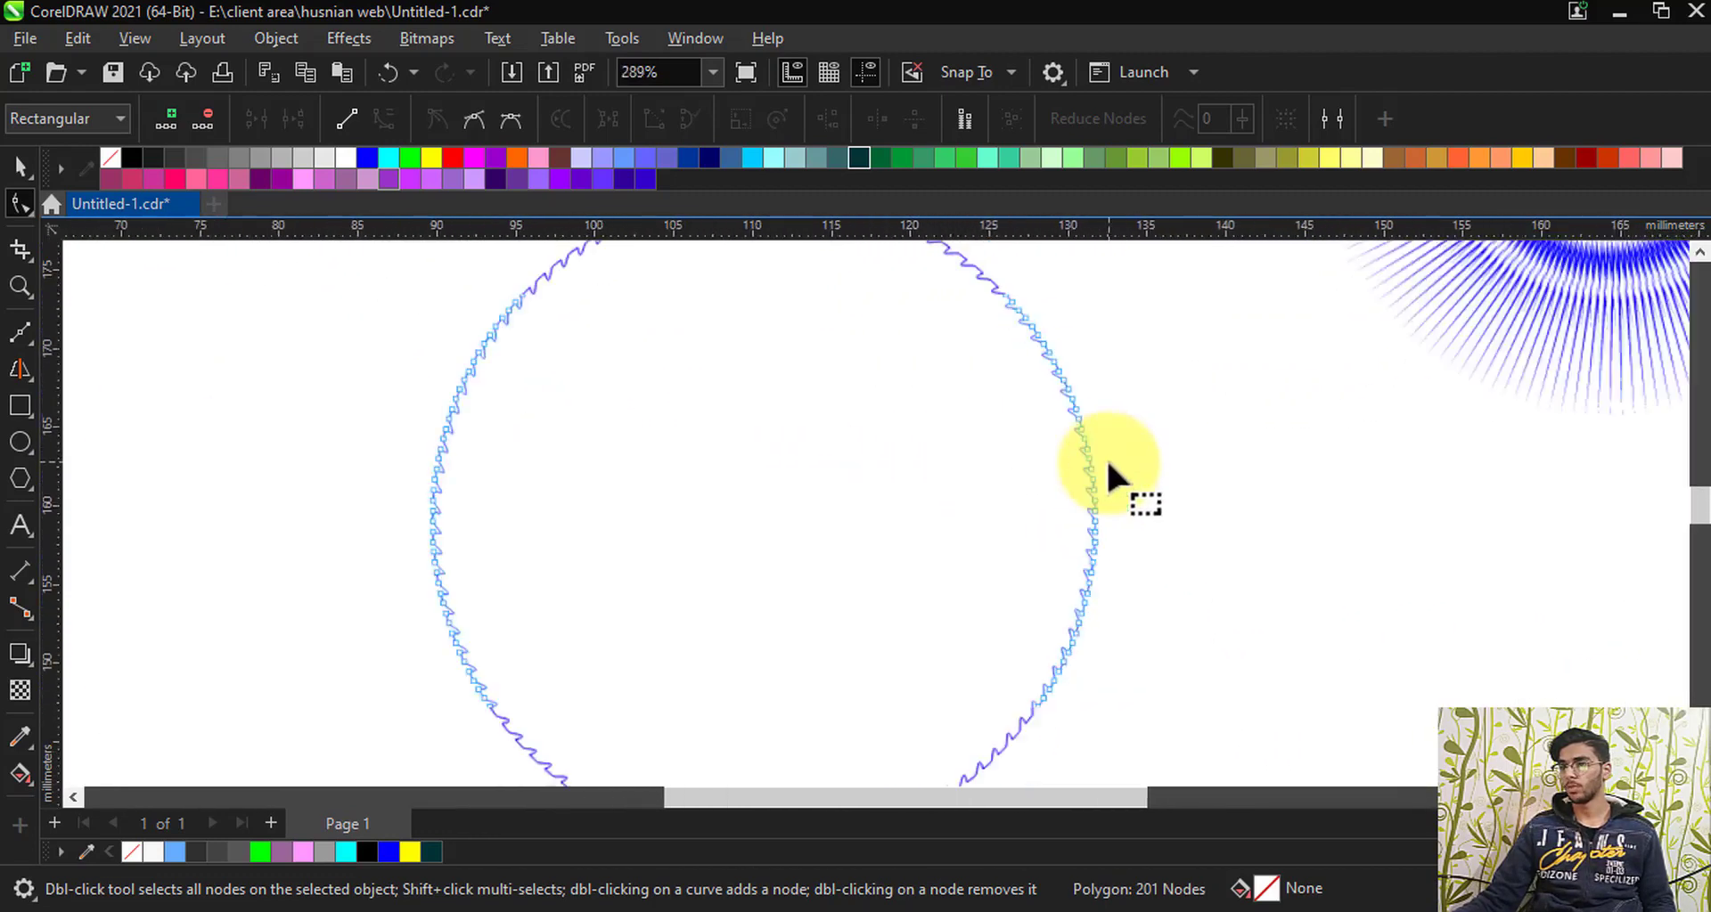
scroll(1105, 458, down, 2)
scroll(825, 317, up, 6)
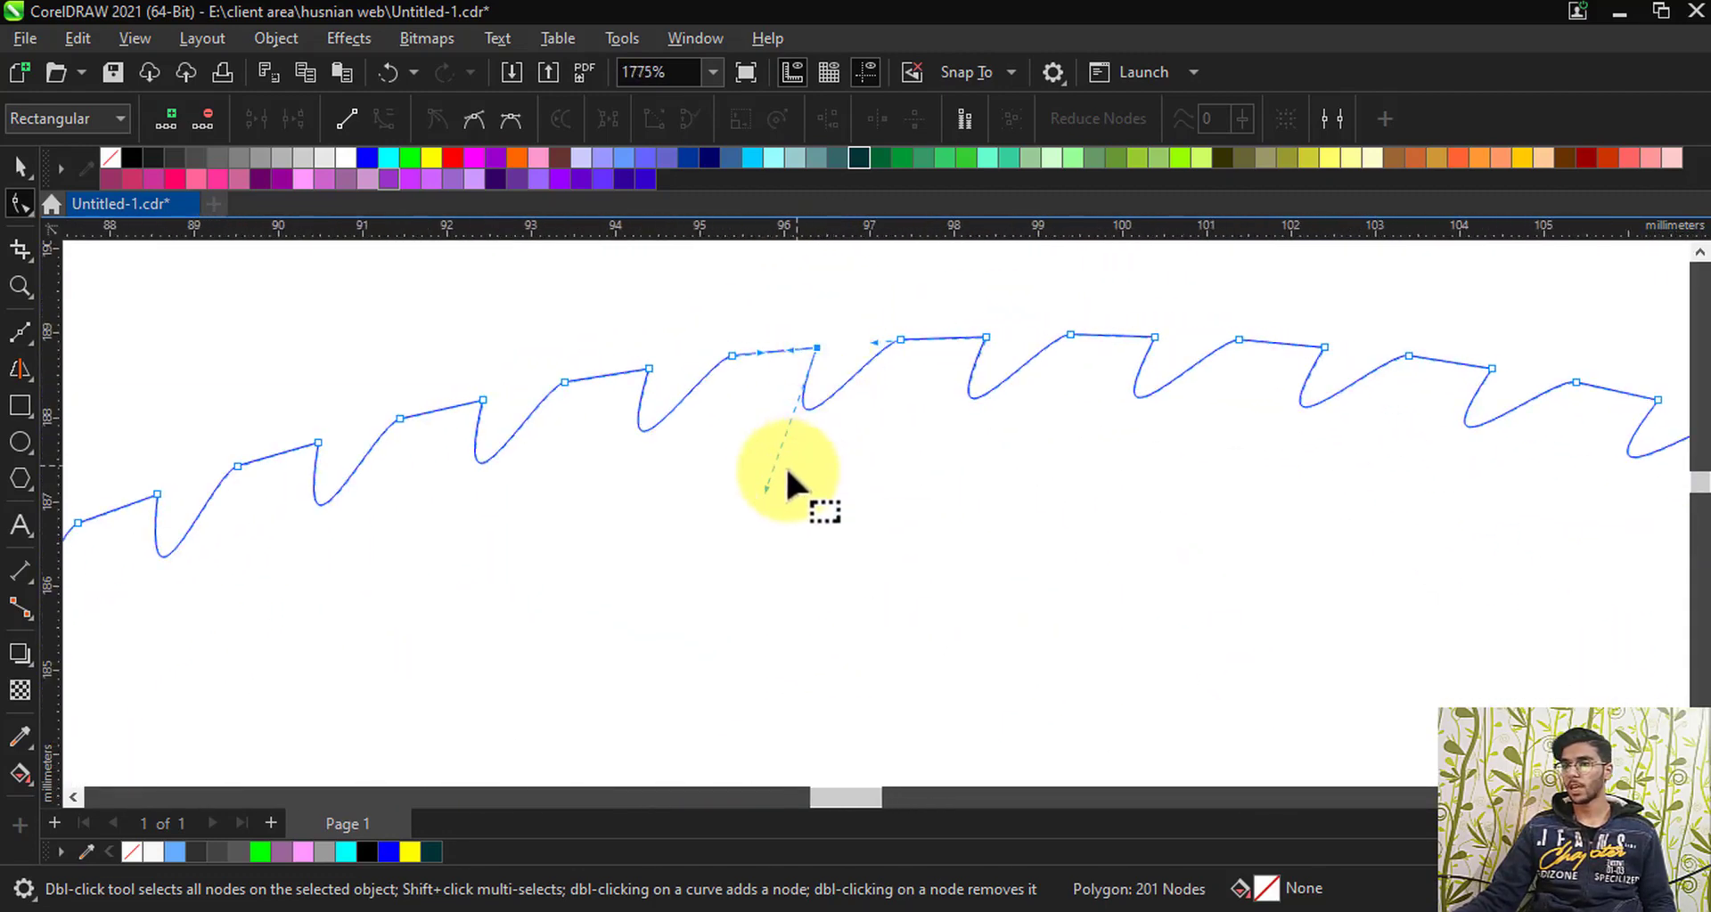
Step: Lengthen the control handle once more, then deselect and reselect the polygon to check its wavy edge
drag(765, 522, 765, 521)
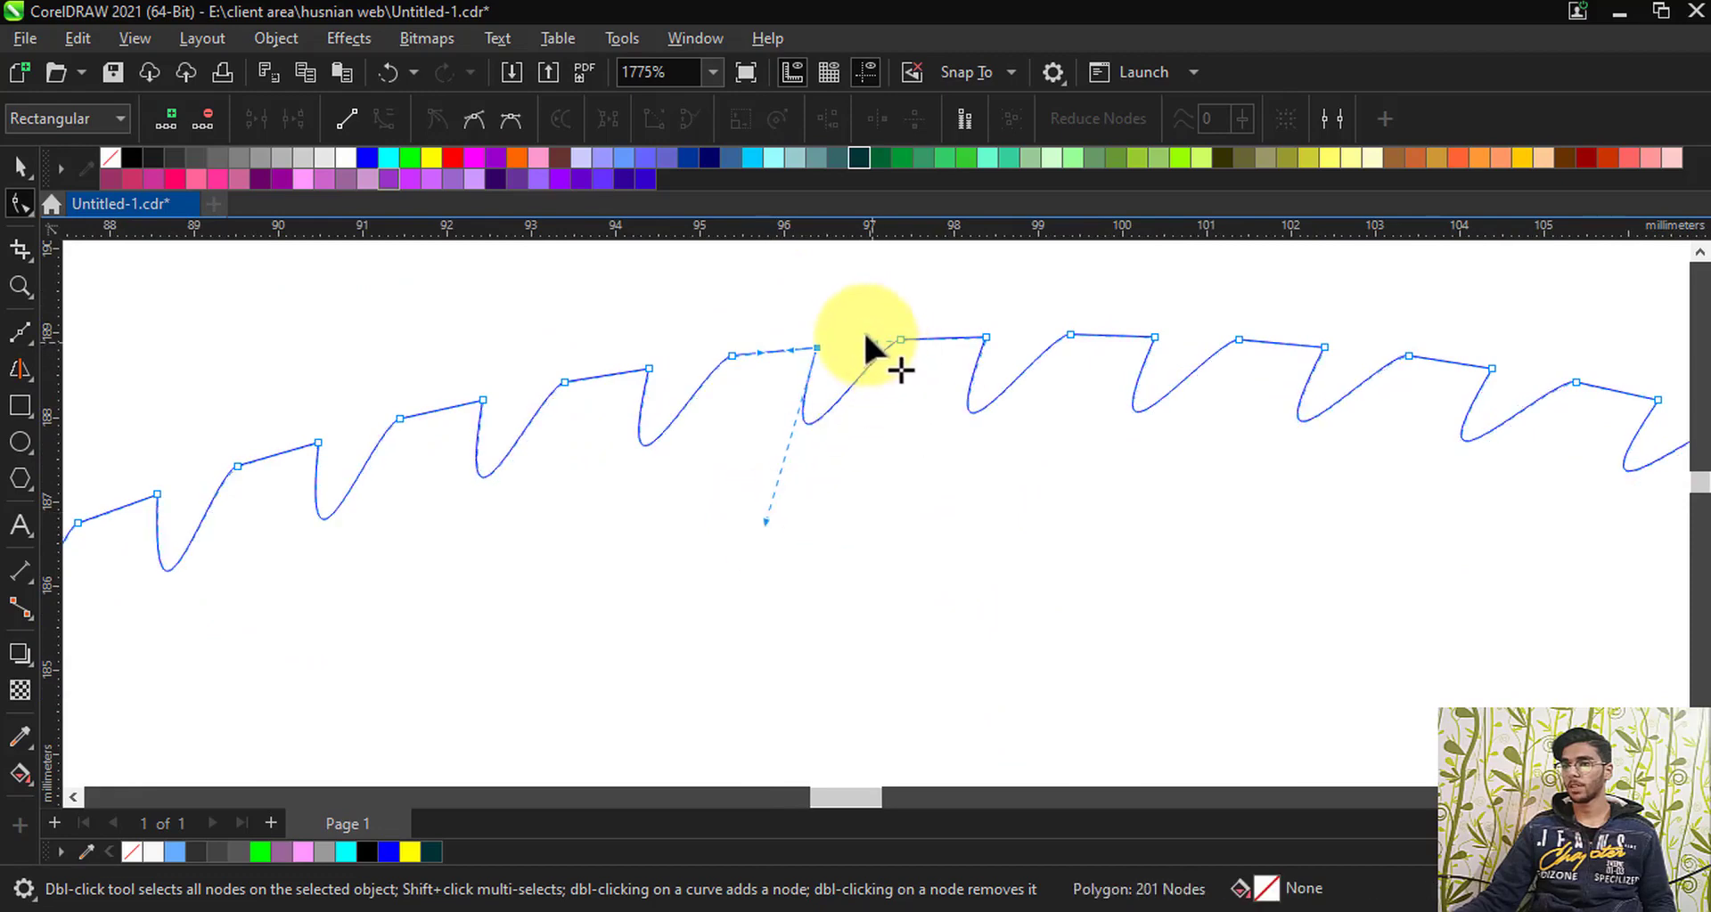
click(833, 313)
scroll(812, 318, down, 12)
scroll(800, 403, up, 2)
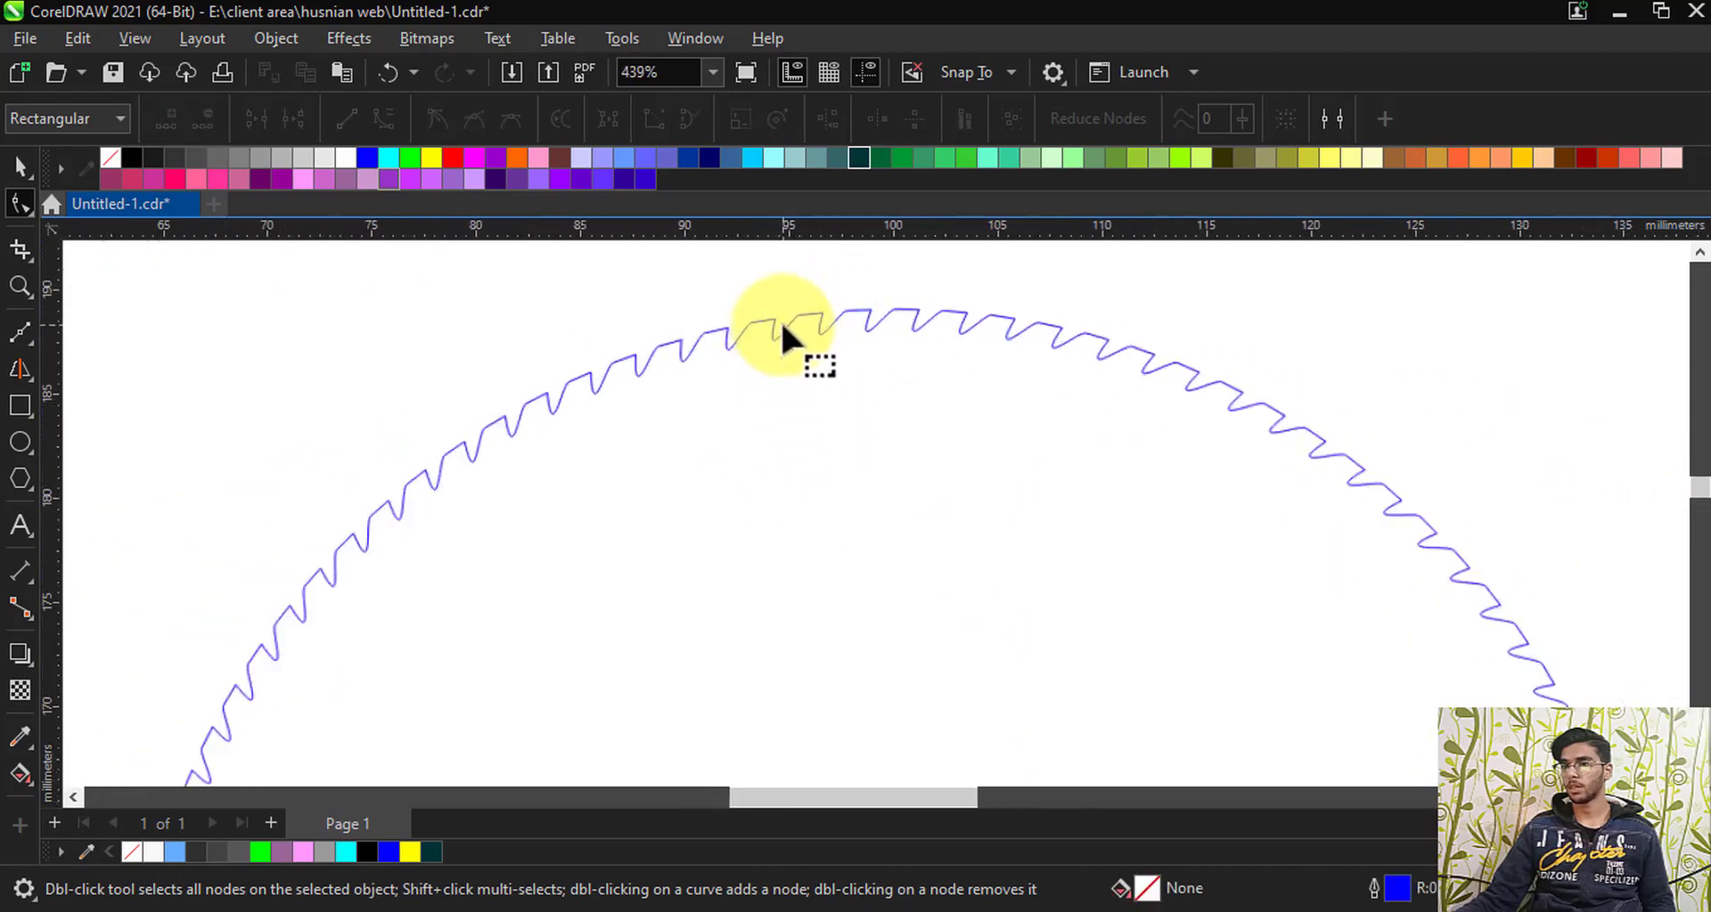
scroll(783, 324, up, 2)
click(806, 335)
scroll(750, 337, down, 3)
scroll(850, 348, up, 2)
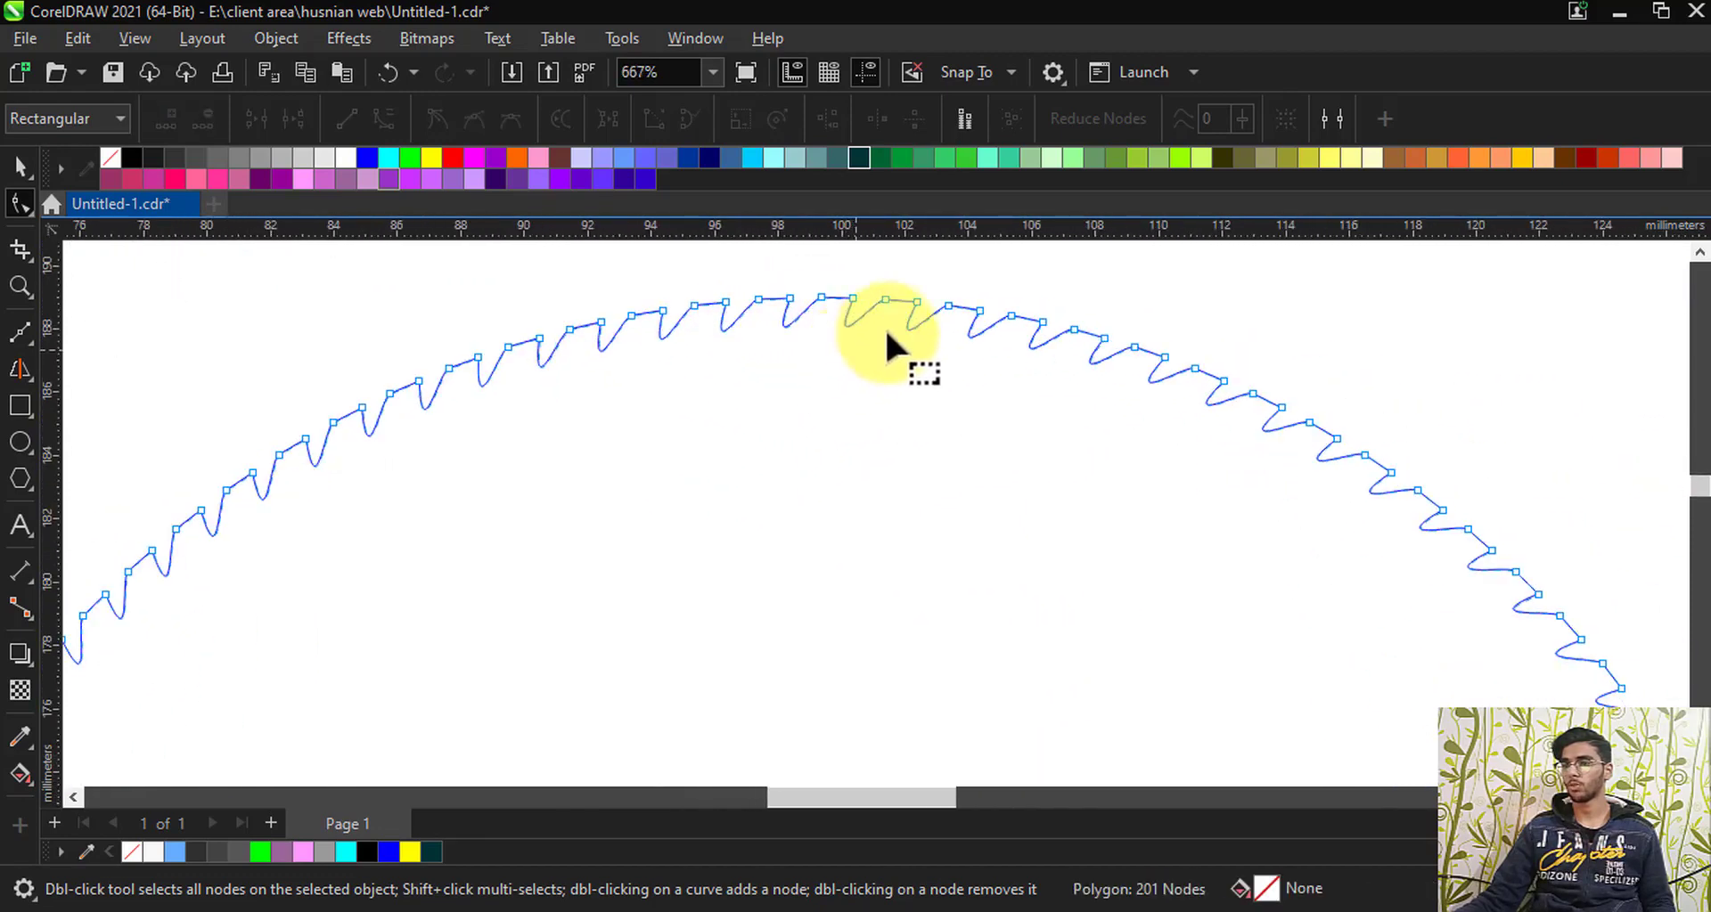
Step: Undo the last two handle adjustments that deepened the polygon's notches
scroll(763, 297, up, 1)
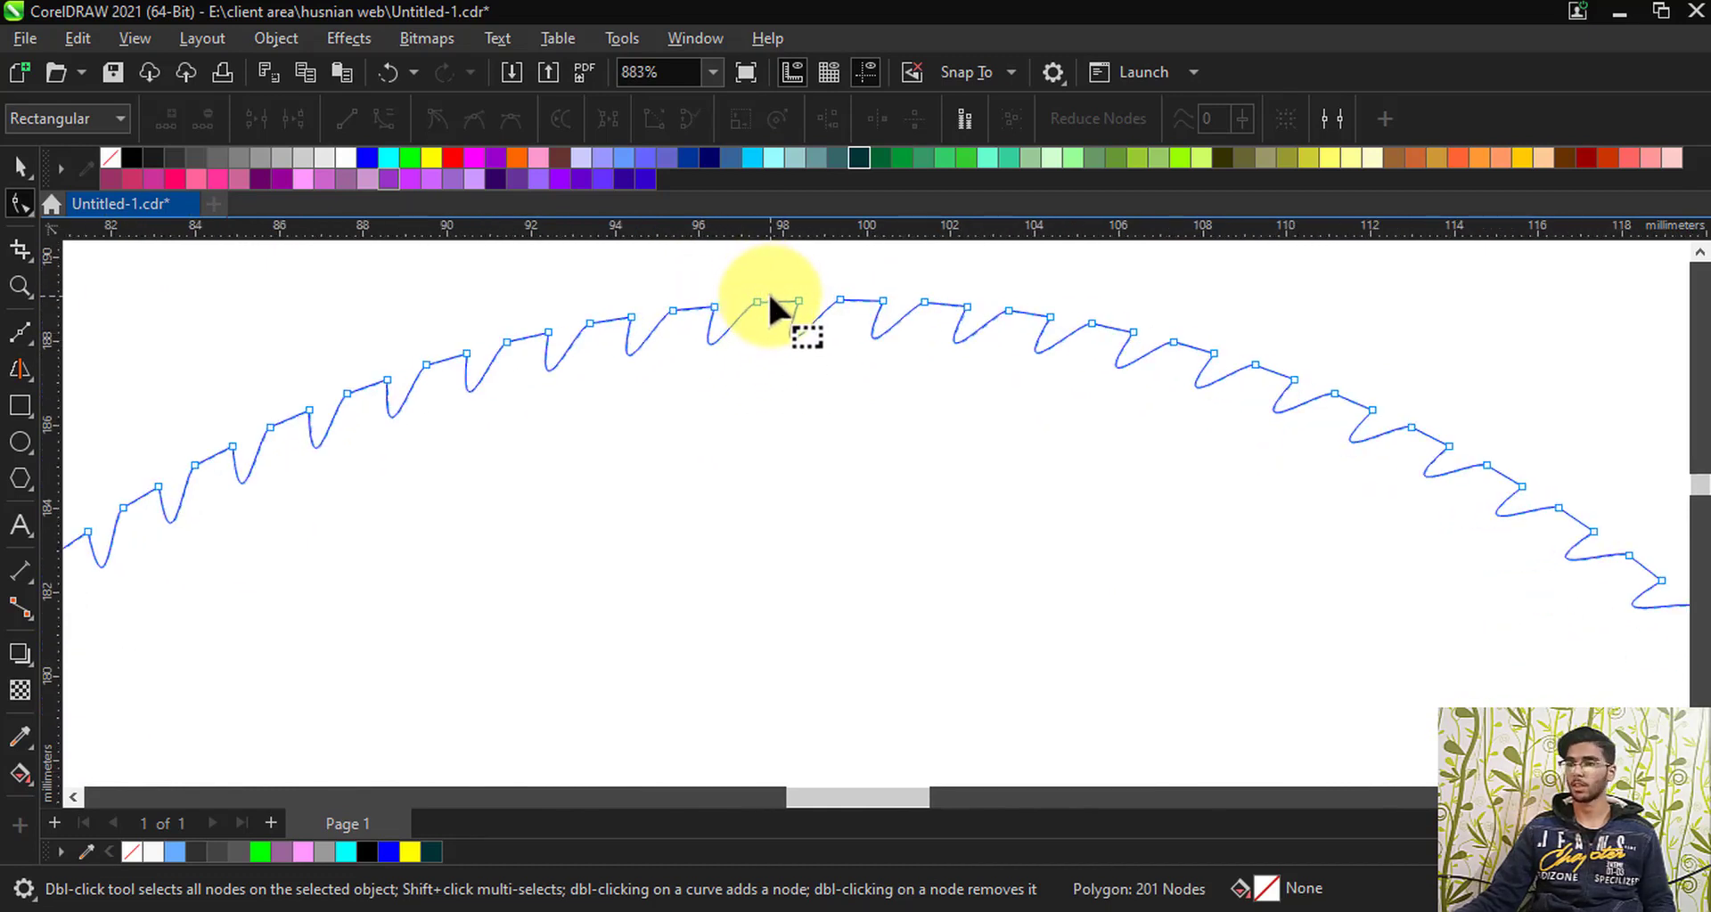
scroll(760, 280, up, 2)
key(ctrl+z)
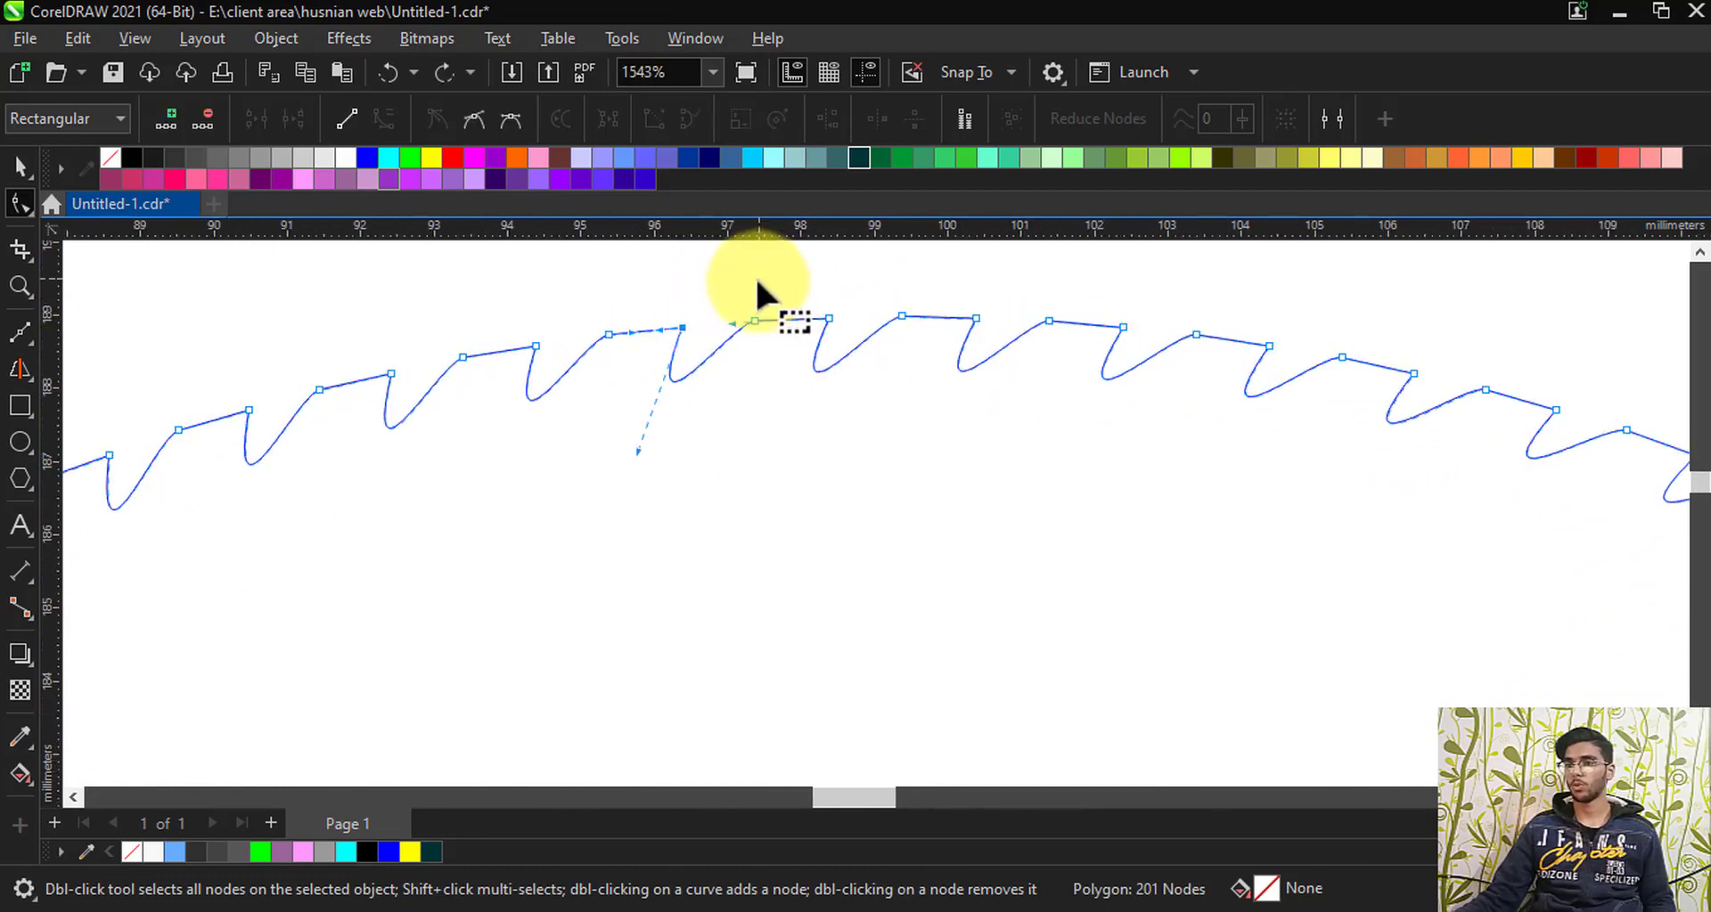
key(ctrl+z)
Step: Pull the node's control handle down and slightly backward to shape hooked, wave-like notches around the polygon
scroll(694, 335, up, 3)
drag(703, 357, 592, 575)
scroll(656, 496, down, 2)
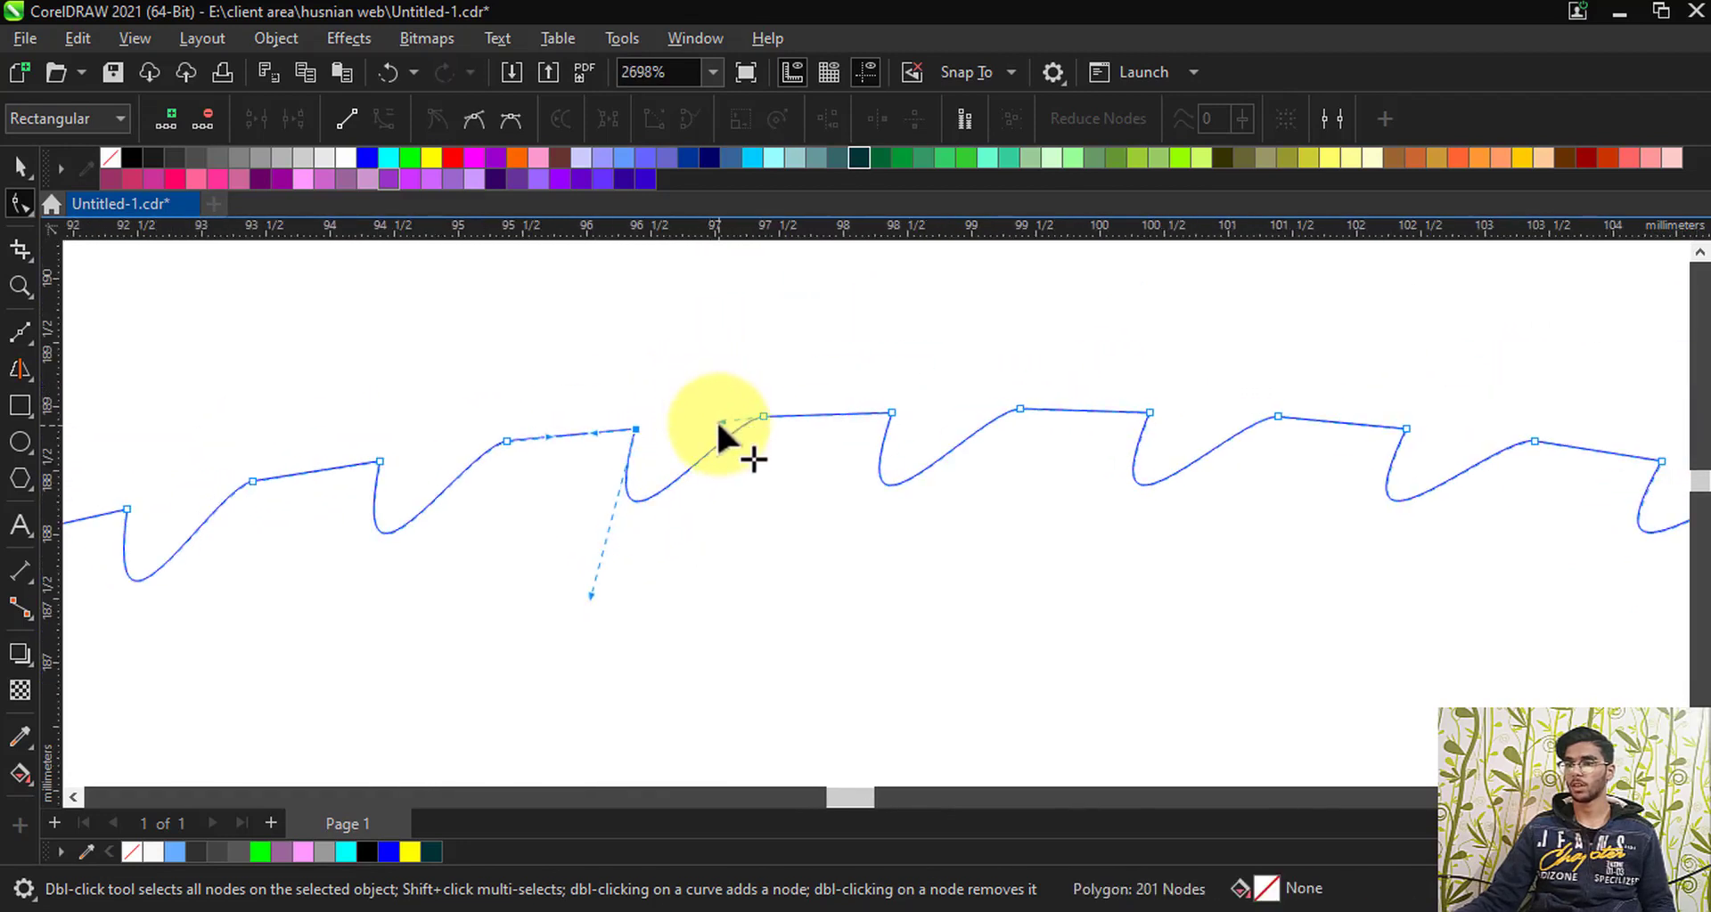
Step: Pull the control handles of two neighbouring nodes outward and inward to curve every polygon segment into a continuous wave
drag(720, 423, 748, 317)
scroll(862, 373, down, 2)
scroll(824, 401, up, 2)
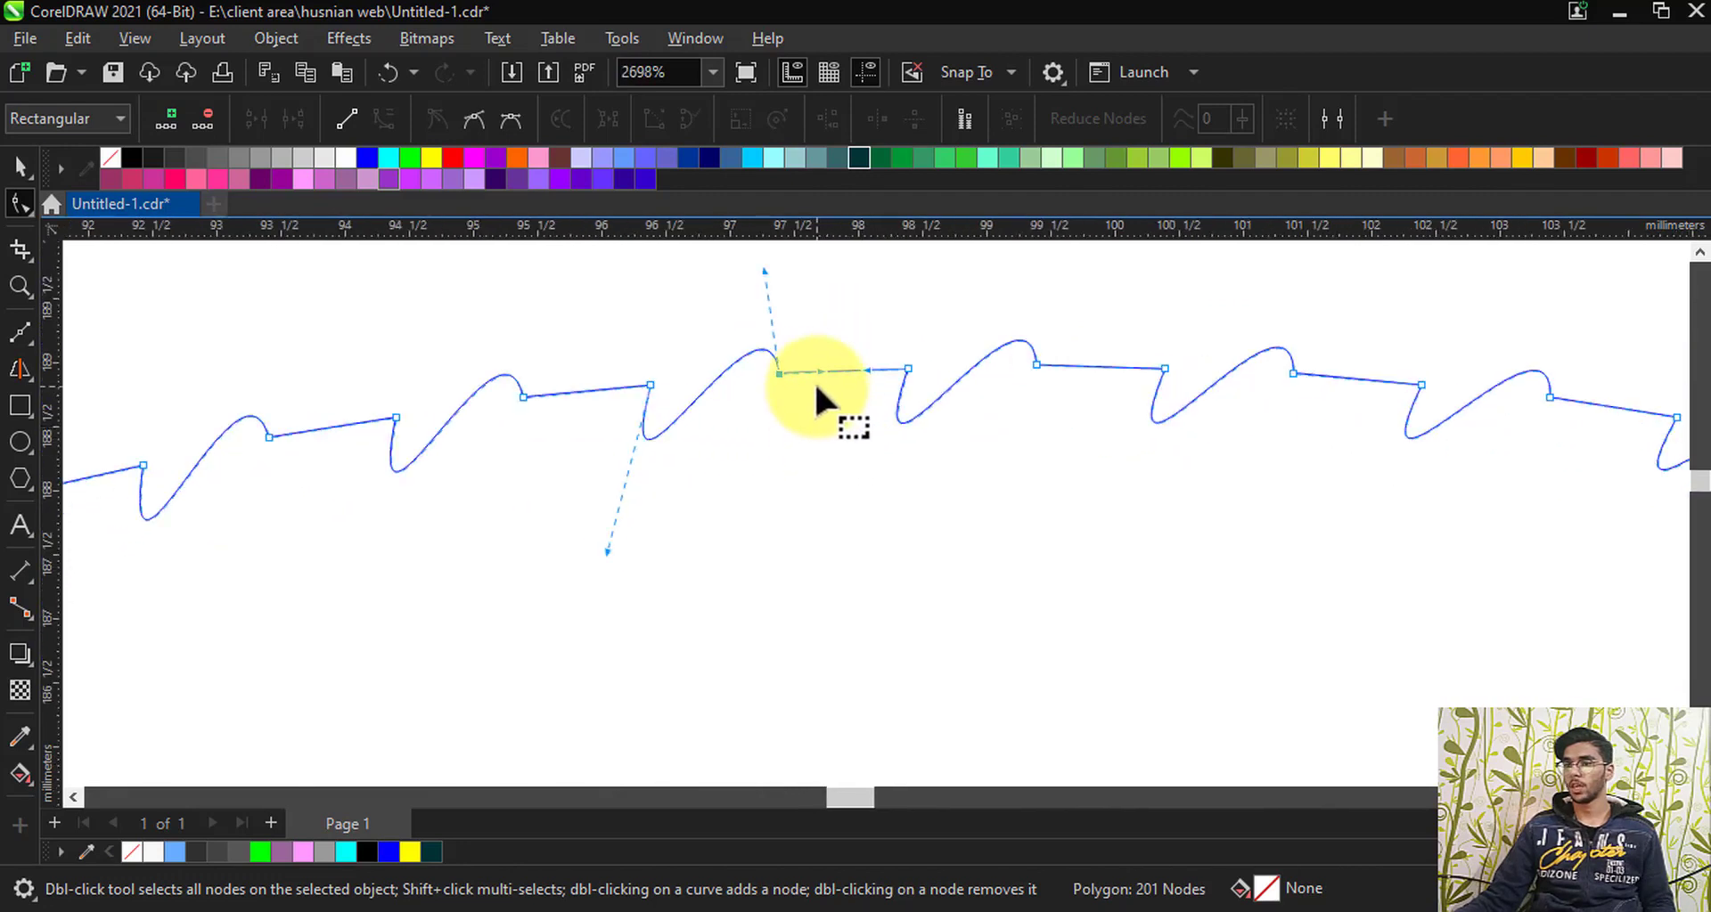
drag(818, 374, 775, 546)
drag(864, 367, 869, 312)
scroll(870, 312, down, 2)
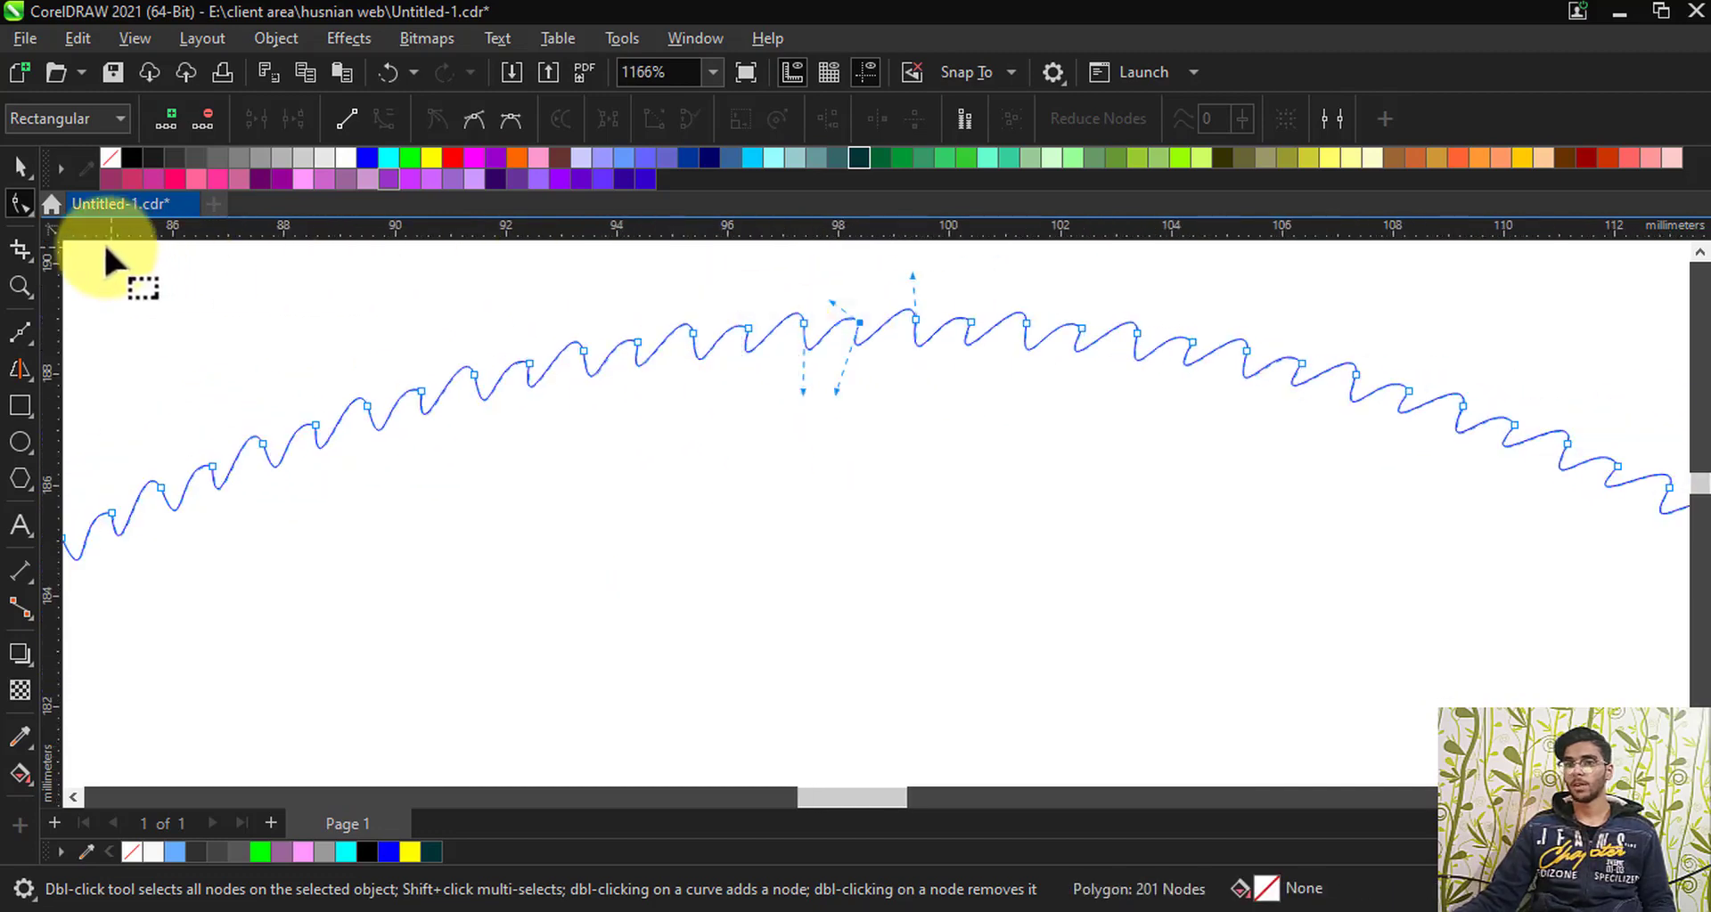
Step: Deselect and reselect the polygon to examine its wavy outline up close
click(24, 169)
click(597, 287)
scroll(955, 286, down, 1)
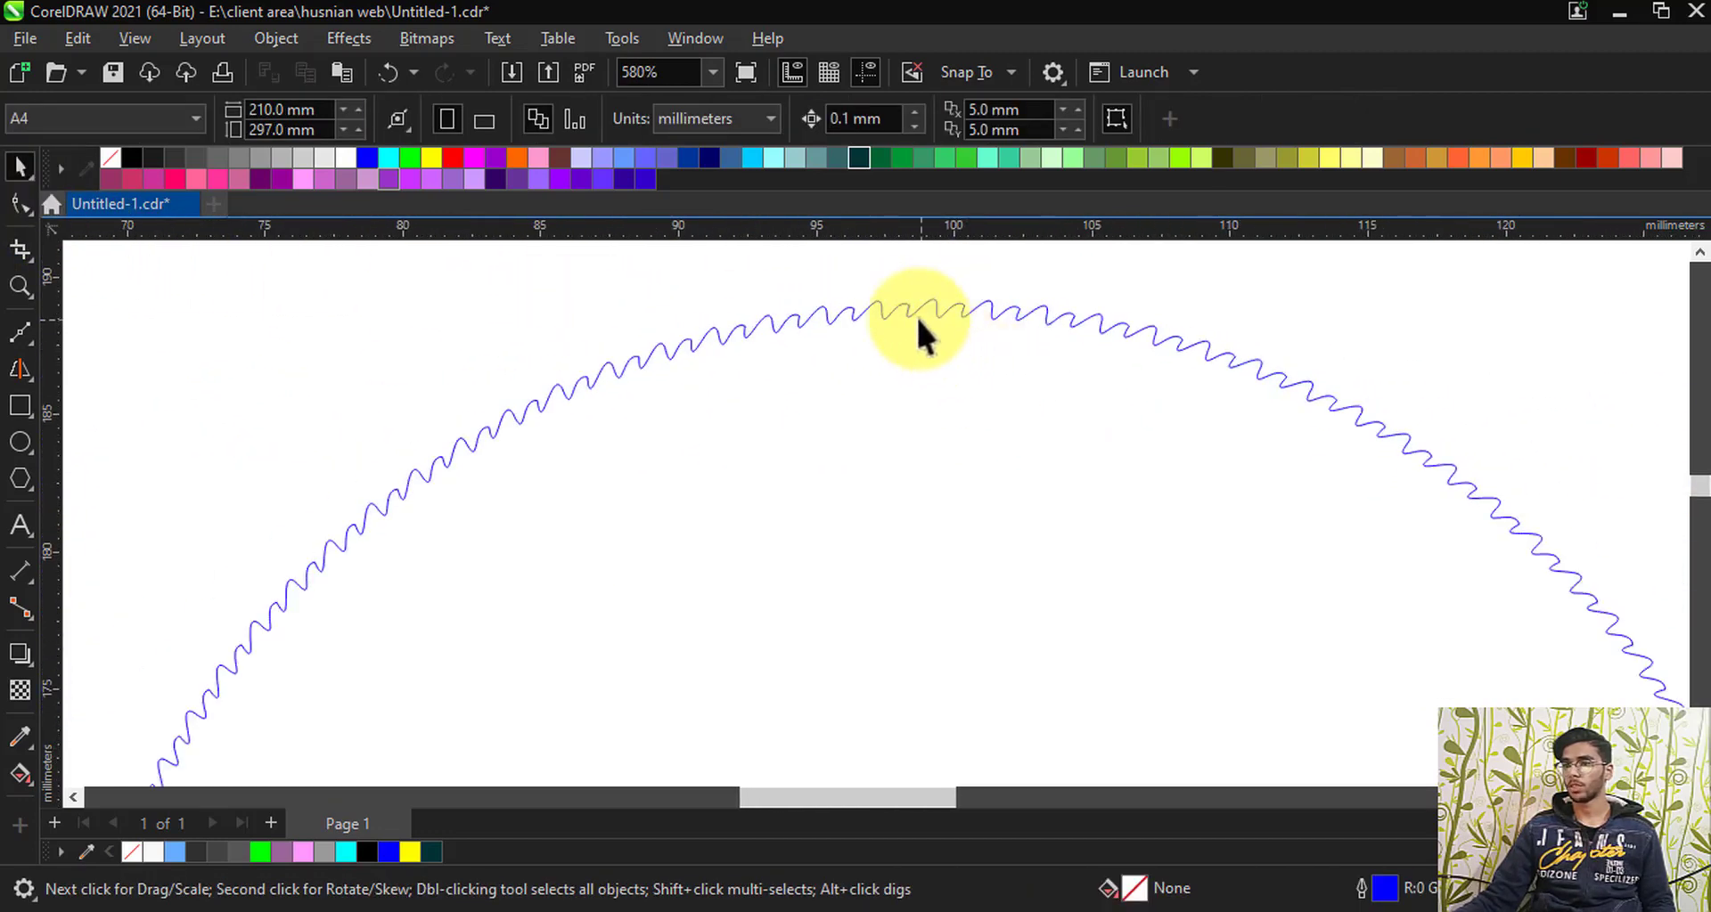
scroll(916, 314, up, 1)
click(913, 308)
scroll(794, 310, down, 1)
scroll(951, 302, up, 1)
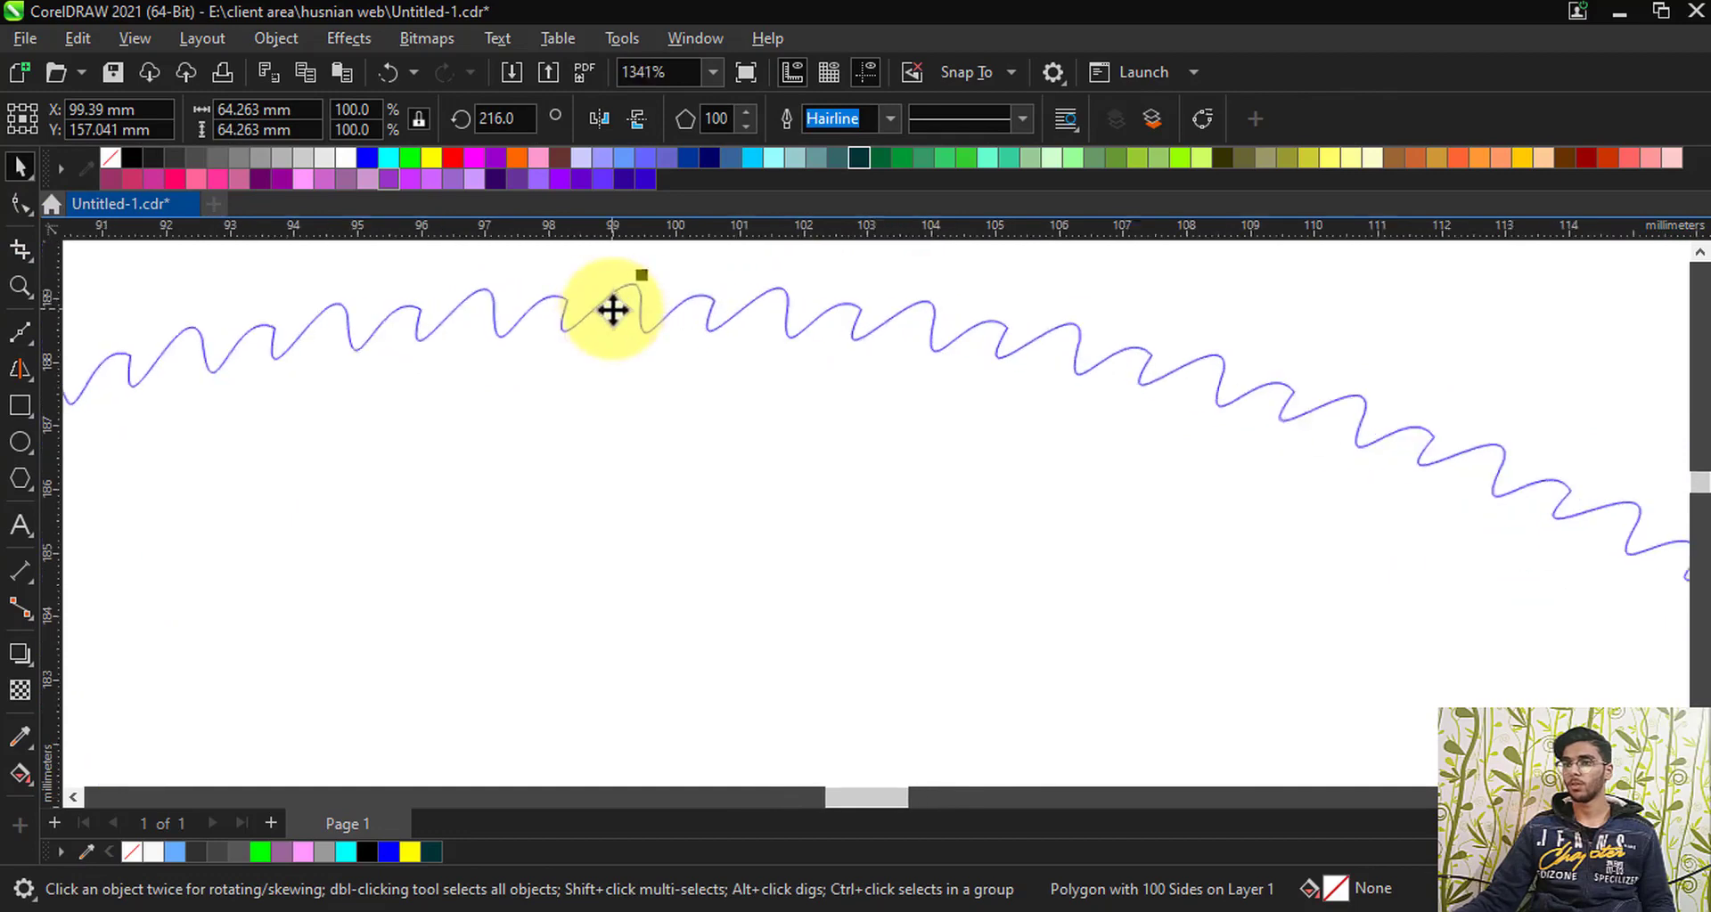
Step: Move a node on the wavy polygon's upper edge inward to turn the waves into a deep zigzag around the ring
click(21, 204)
scroll(533, 305, up, 1)
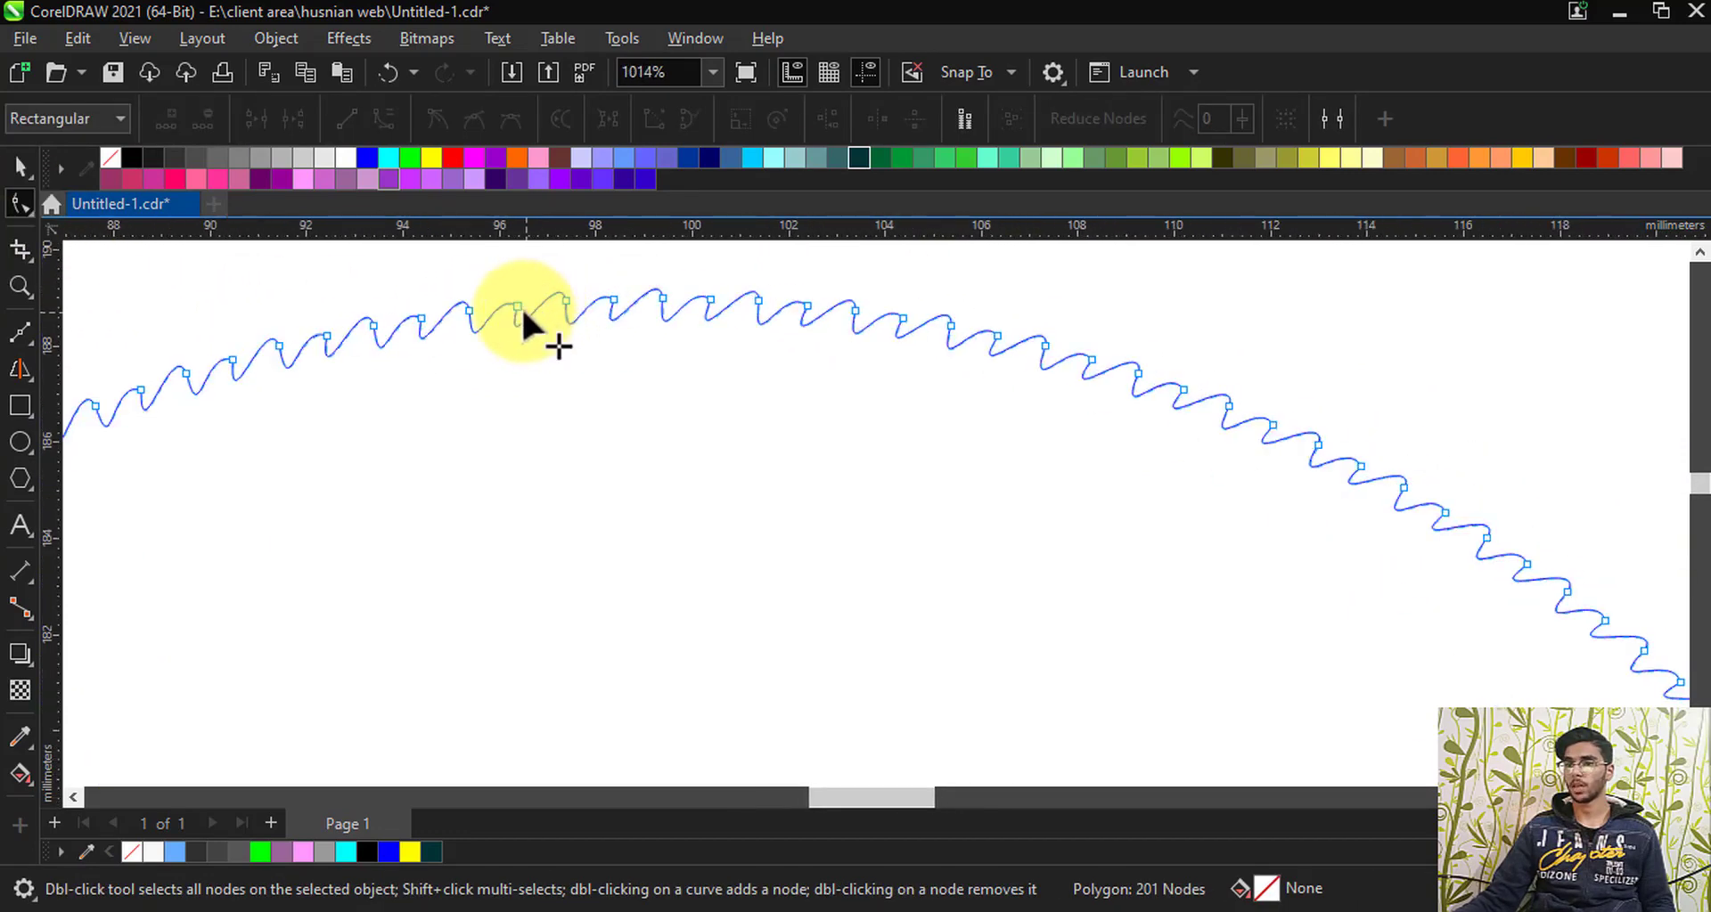
mouse_move(515, 328)
mouse_down()
mouse_move(580, 477)
mouse_move(570, 495)
mouse_up()
scroll(613, 328, down, 2)
scroll(609, 343, down, 1)
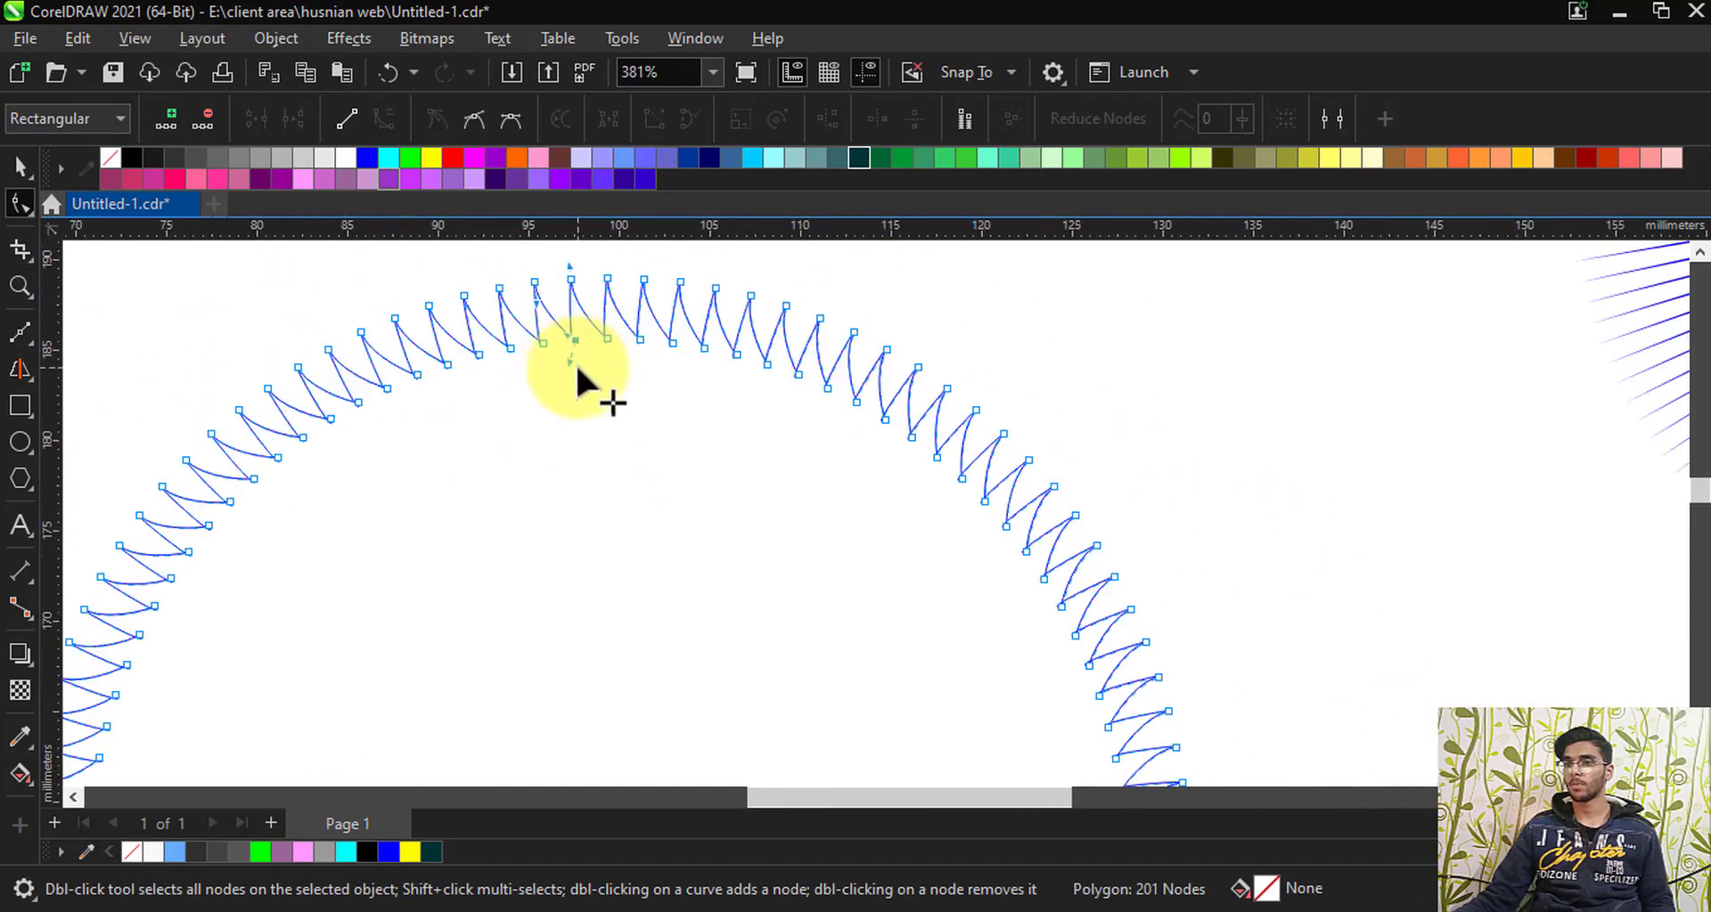
Step: Pull the zigzag's nodes farther inward and sideways to form slanted, overlapping loops, then deselect the polygon
drag(573, 337, 549, 415)
scroll(596, 280, down, 2)
drag(580, 335, 659, 336)
click(882, 345)
scroll(661, 292, up, 3)
scroll(789, 399, down, 2)
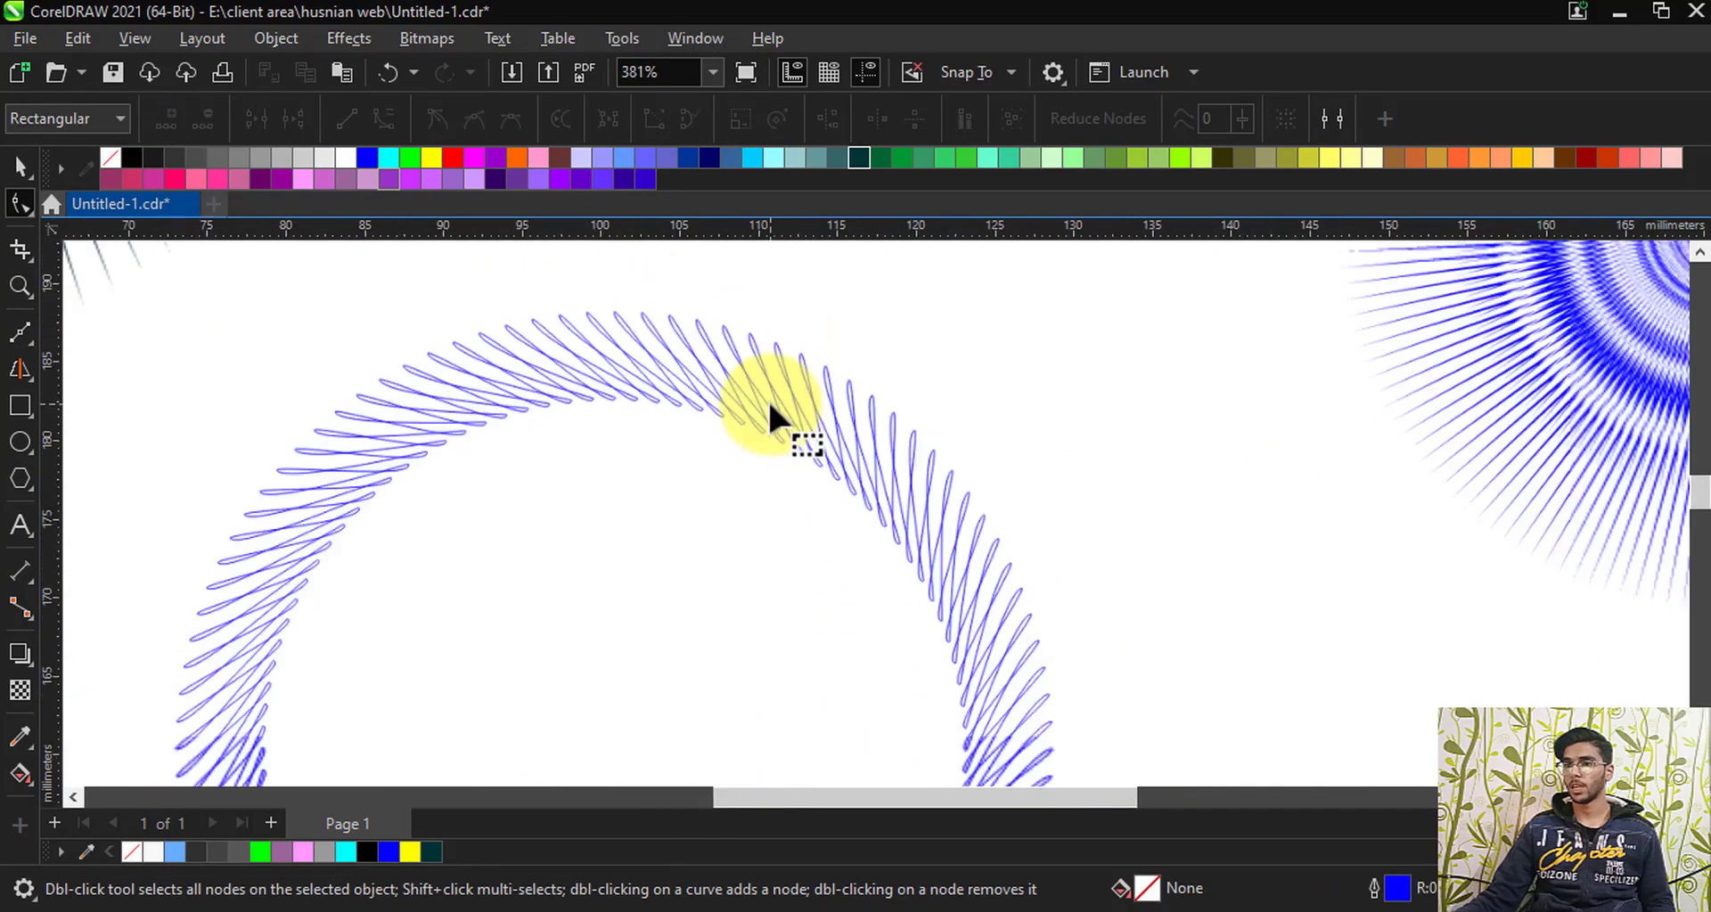
Step: Try to move one of the looped polygon's outer nodes sideways around the ring
scroll(664, 361, up, 3)
scroll(579, 338, down, 2)
scroll(611, 392, up, 1)
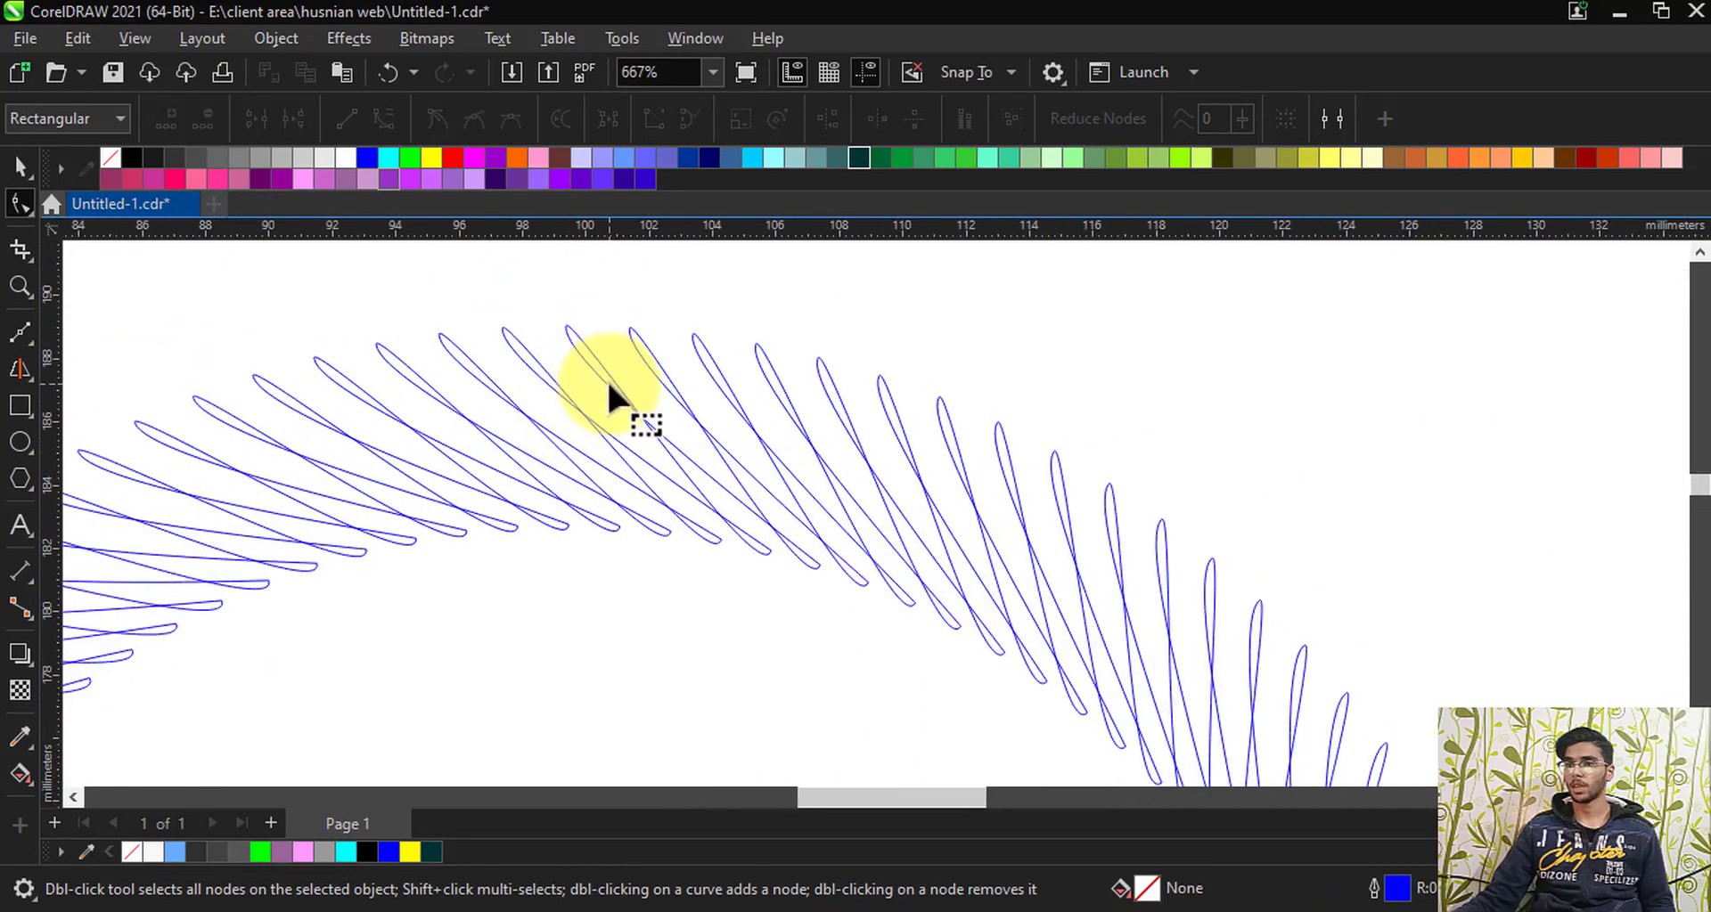
click(607, 383)
scroll(575, 365, up, 1)
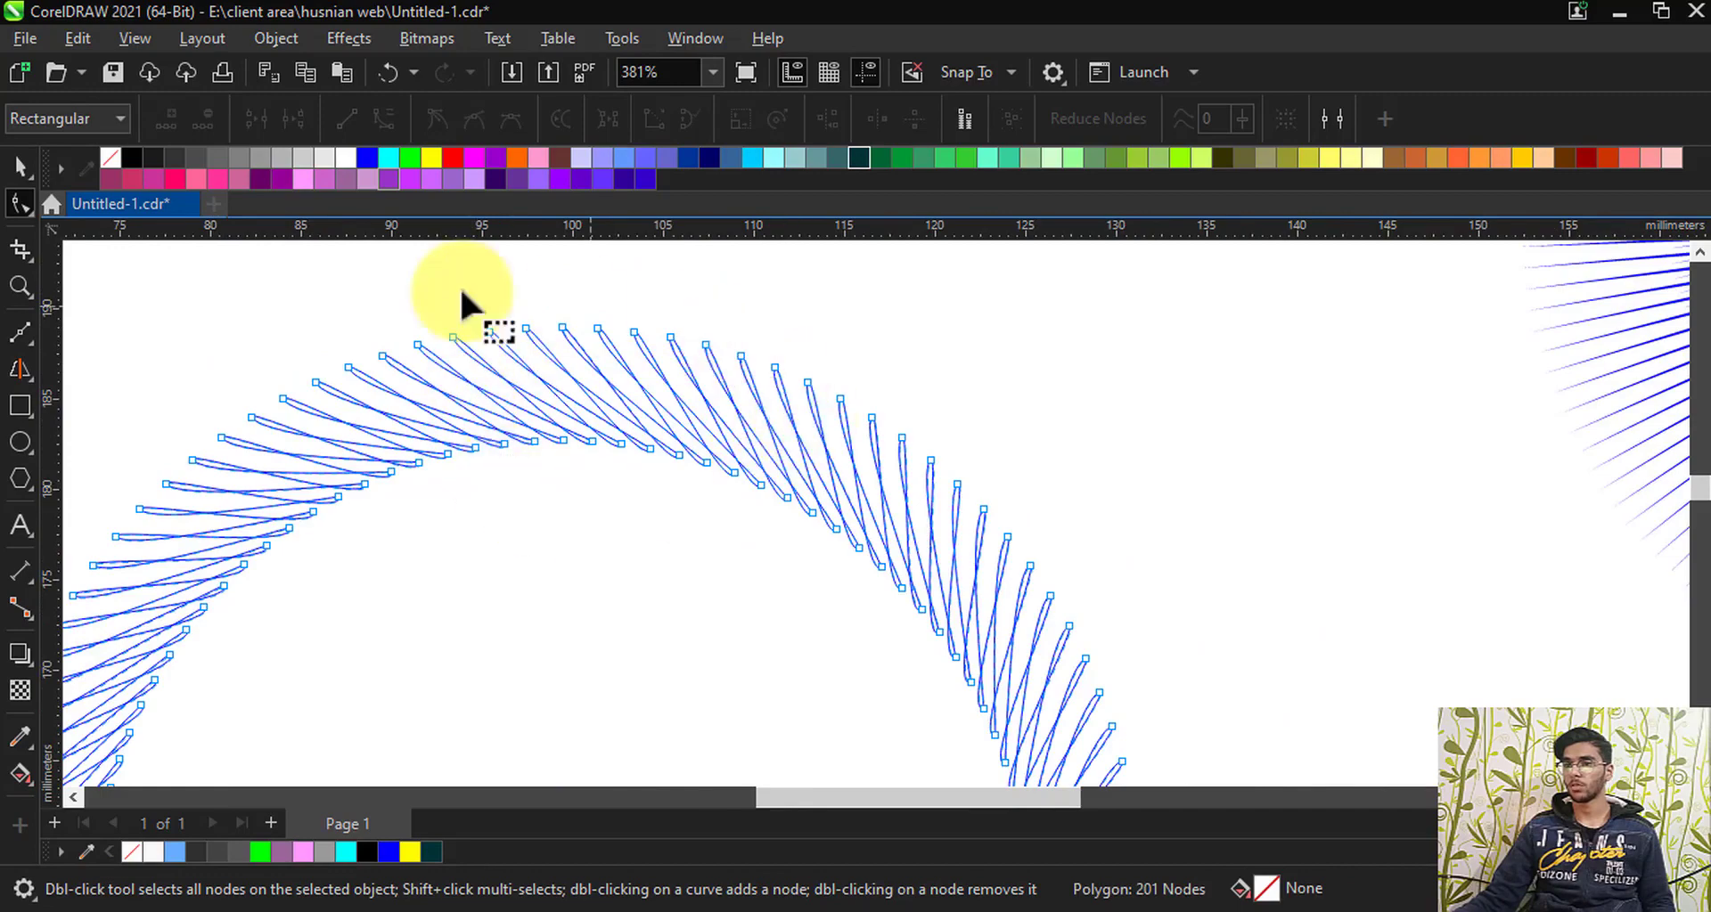
scroll(437, 366, up, 2)
drag(404, 325, 755, 295)
scroll(656, 304, down, 2)
scroll(614, 382, down, 2)
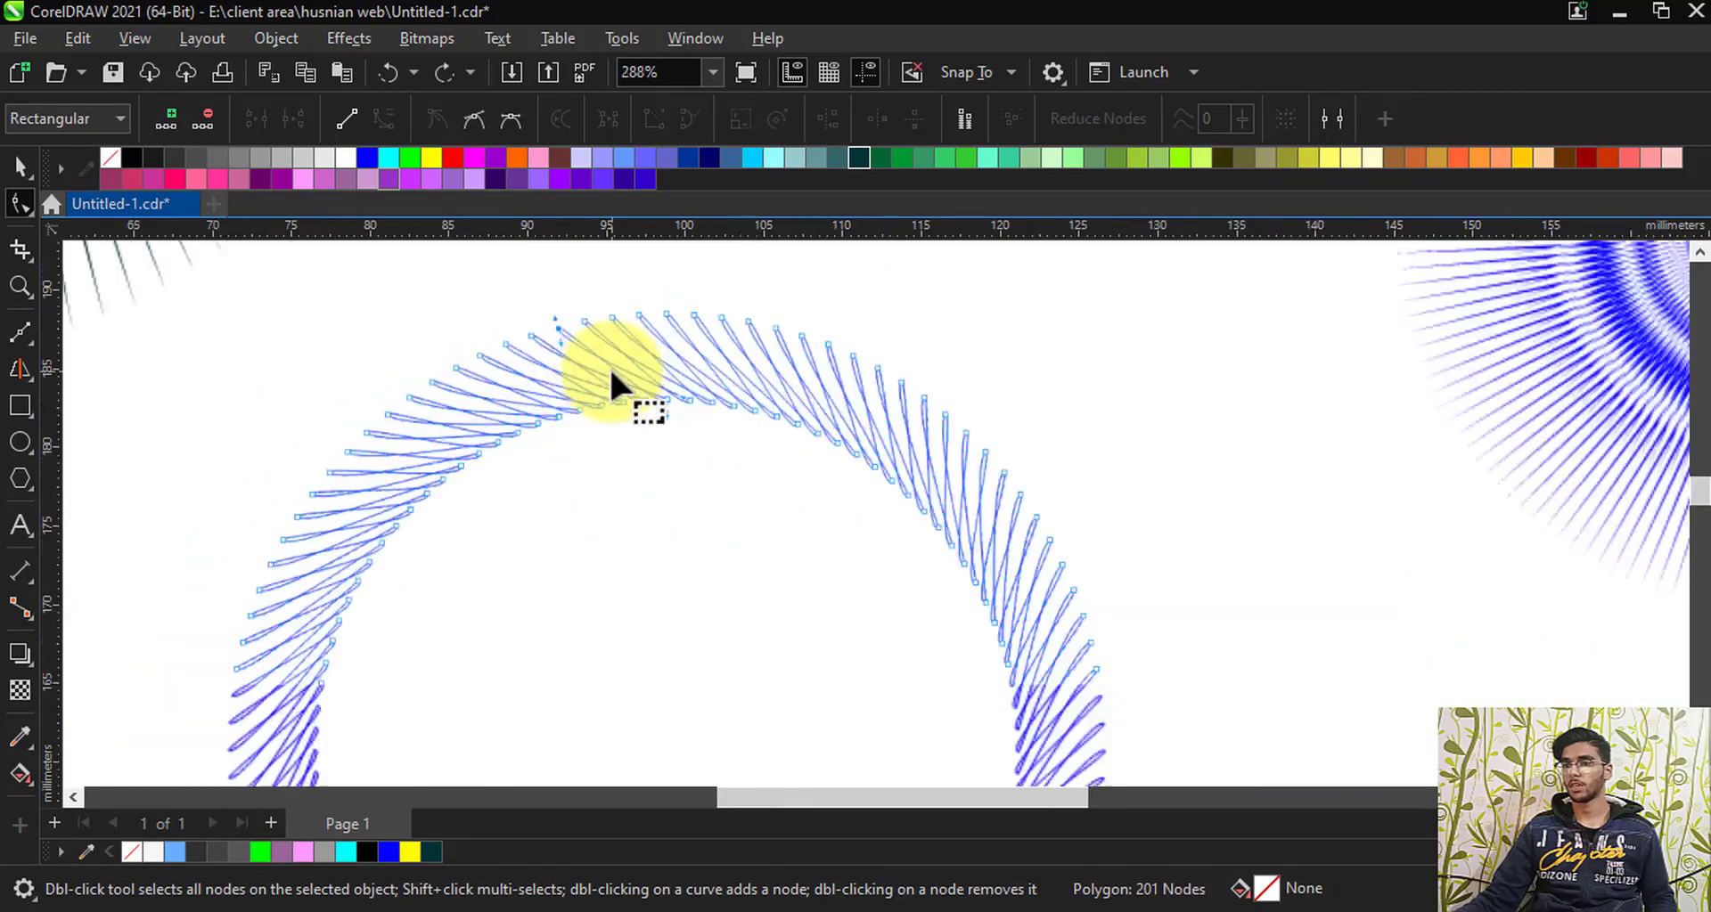
Step: Move an inner node across the polygon's centre to form a dense blue sunburst, and inspect the pattern at its centre
drag(638, 437, 687, 731)
scroll(571, 415, down, 2)
scroll(486, 377, up, 1)
click(20, 167)
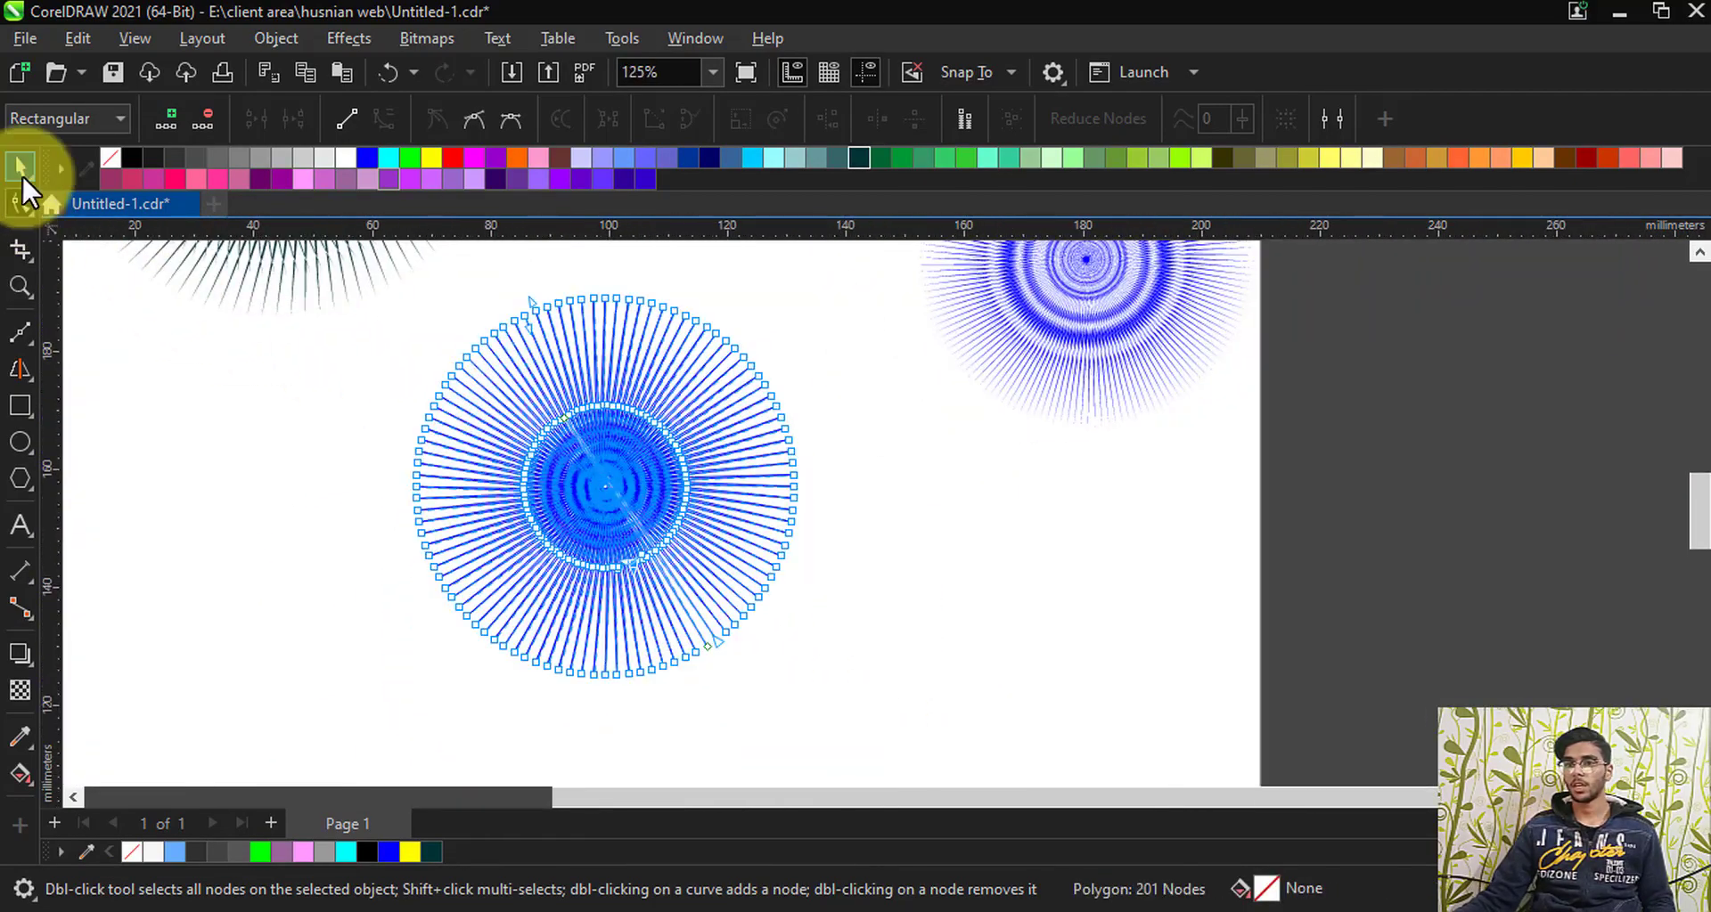
click(478, 650)
scroll(565, 542, up, 4)
scroll(584, 504, up, 3)
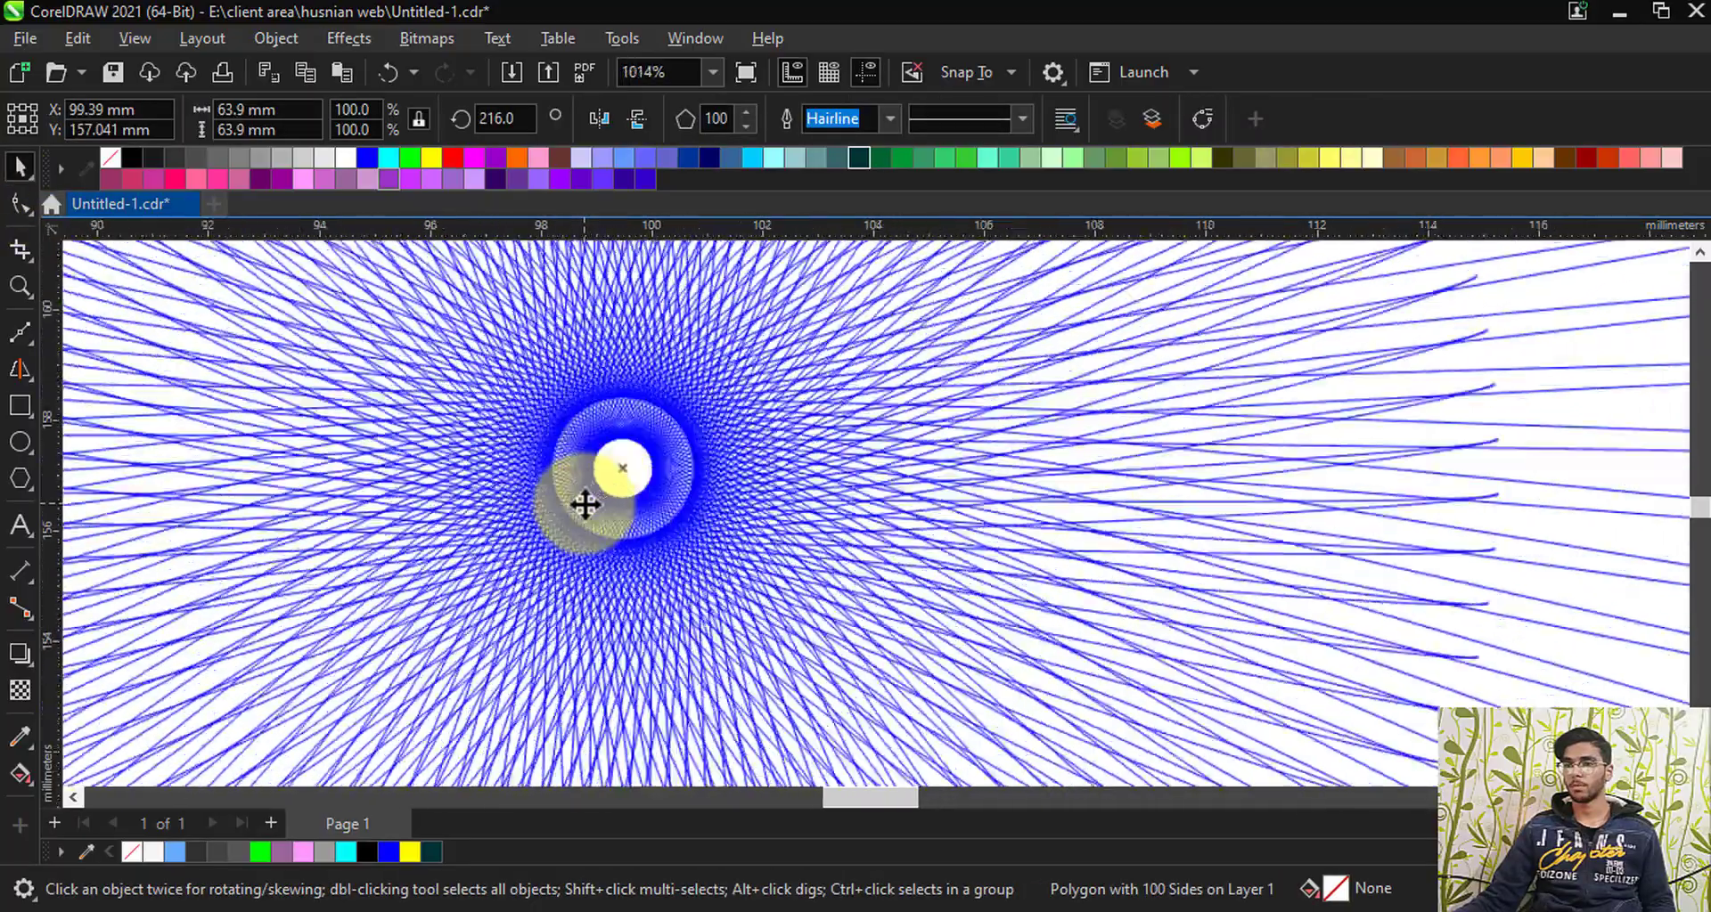
scroll(585, 504, down, 3)
scroll(585, 504, down, 4)
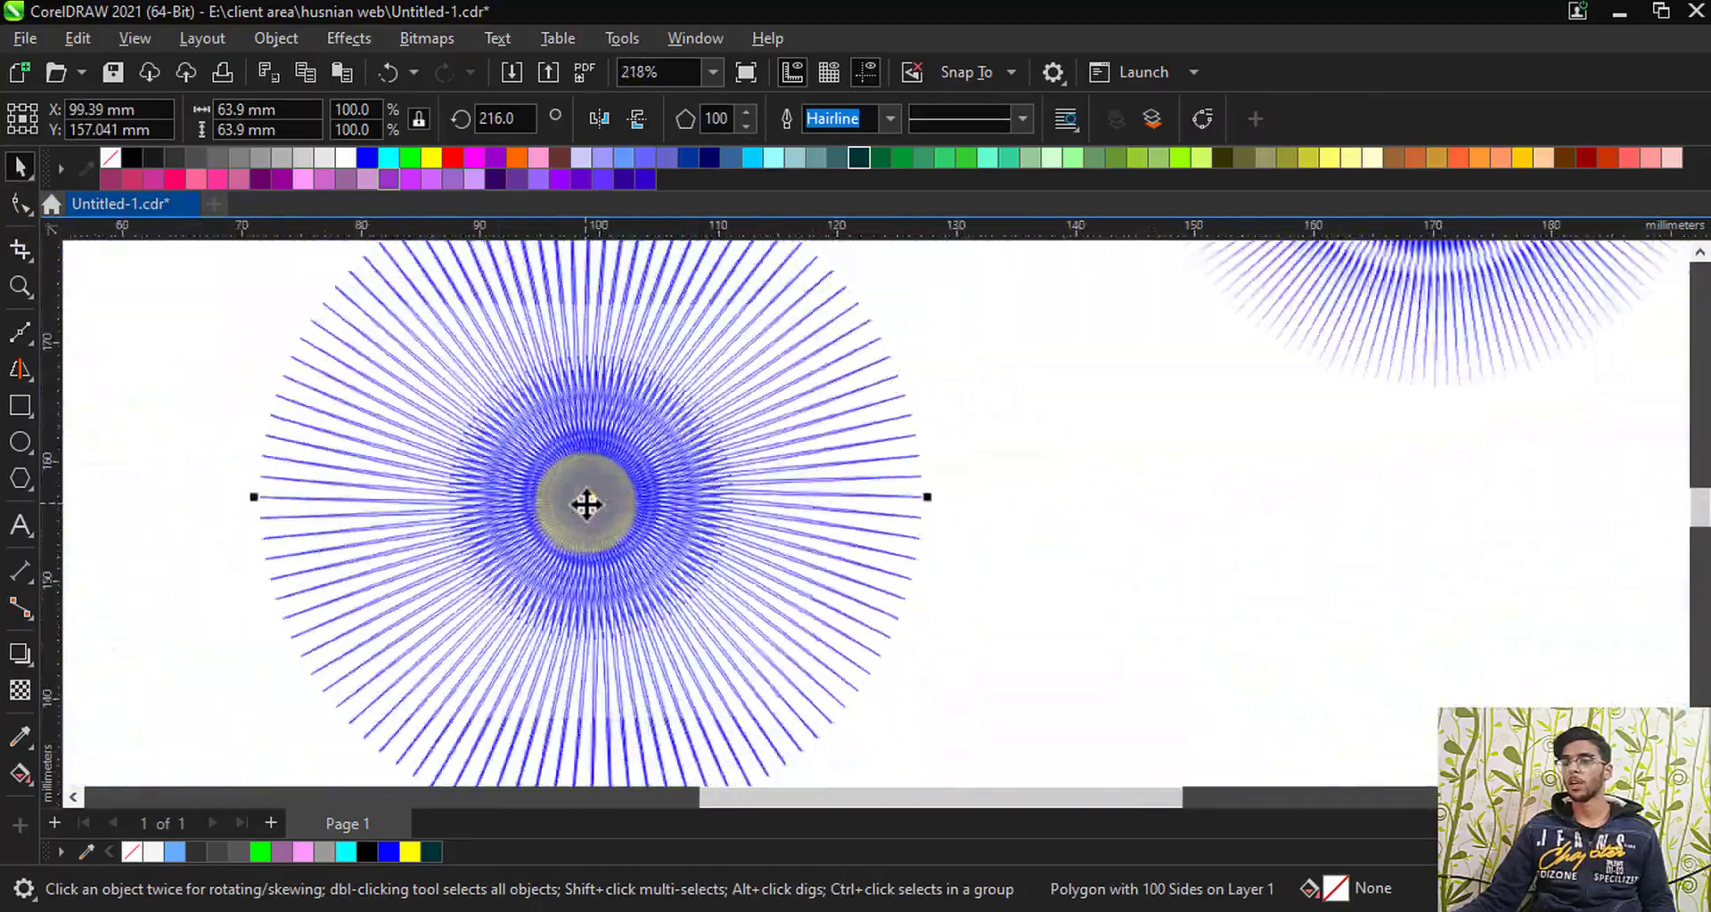
Step: Move the sunburst to about X 140.9 mm, Y 152.5 mm and inspect its crossing lines
scroll(581, 497, up, 2)
drag(554, 432, 908, 446)
scroll(878, 431, down, 1)
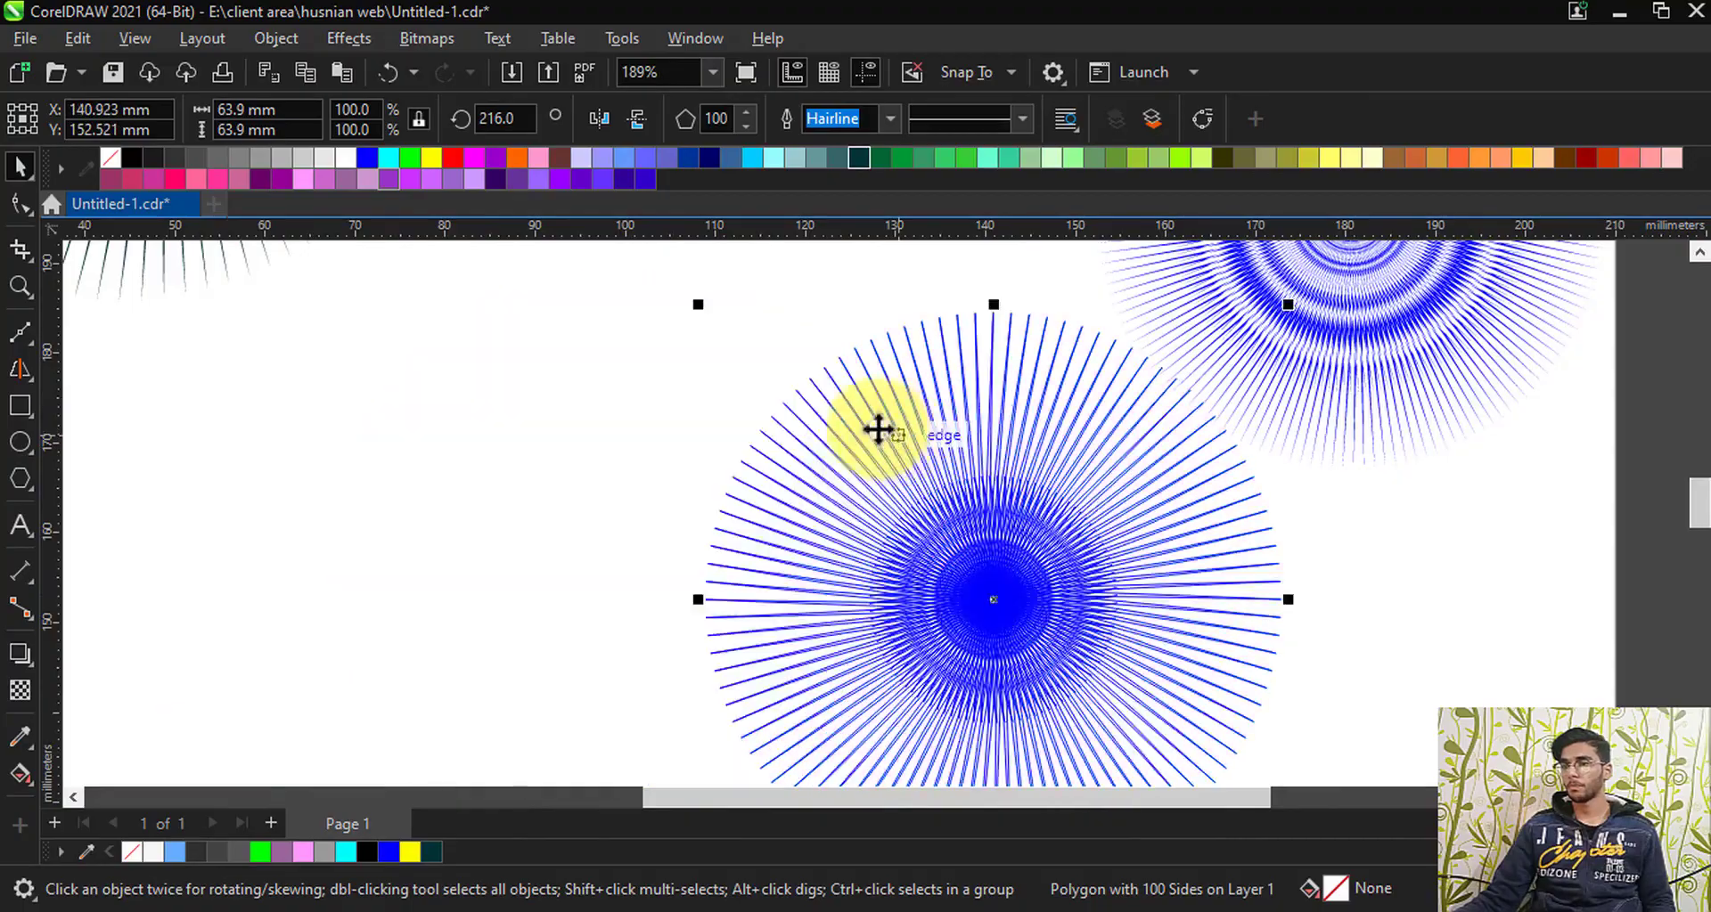
scroll(489, 344, down, 2)
scroll(1077, 424, up, 1)
scroll(853, 516, up, 4)
scroll(852, 516, up, 2)
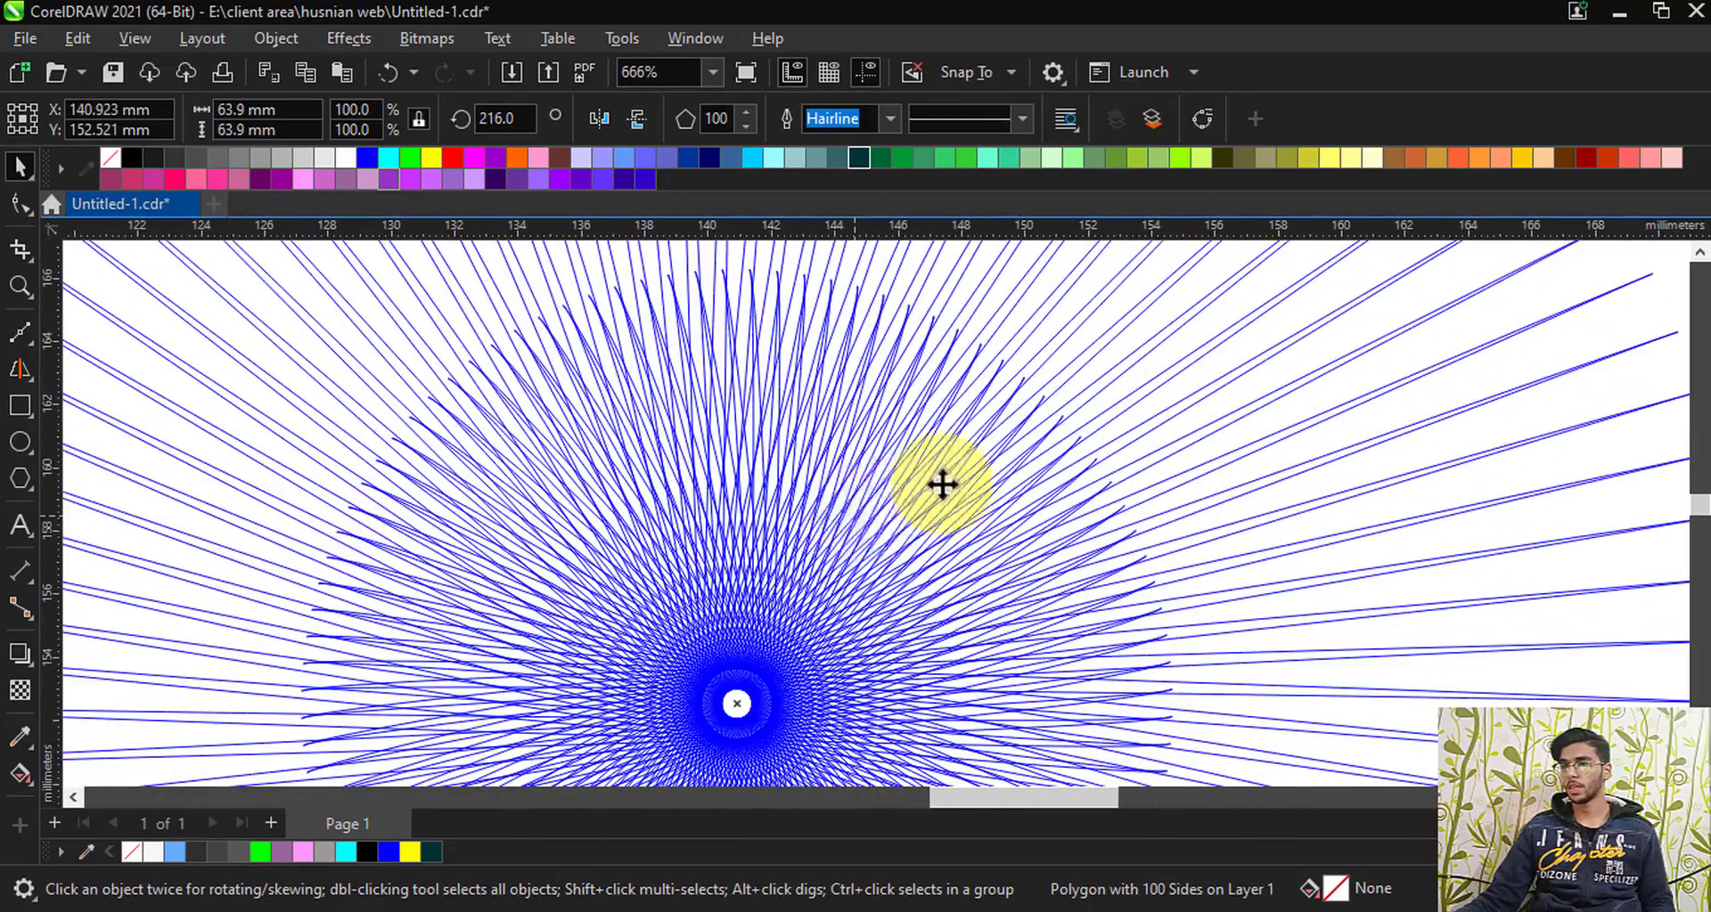
Step: Try dark green and dark red colours on the blue sunburst
scroll(680, 424, down, 1)
scroll(813, 515, up, 1)
right_click(861, 159)
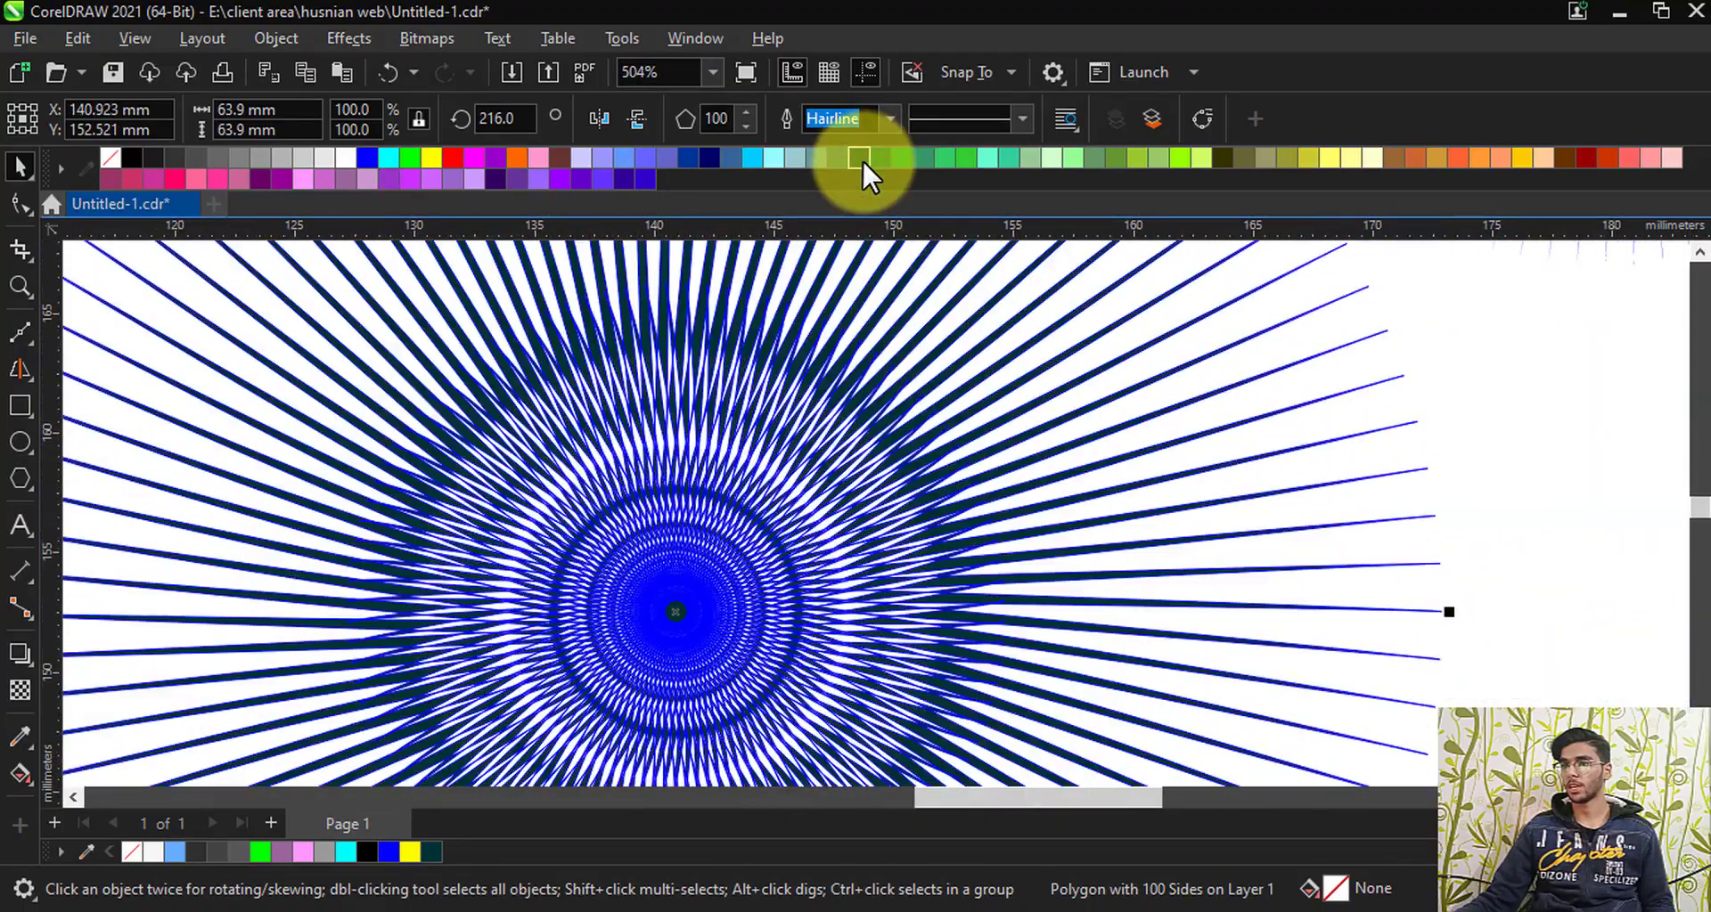
scroll(810, 420, down, 3)
right_click(1592, 158)
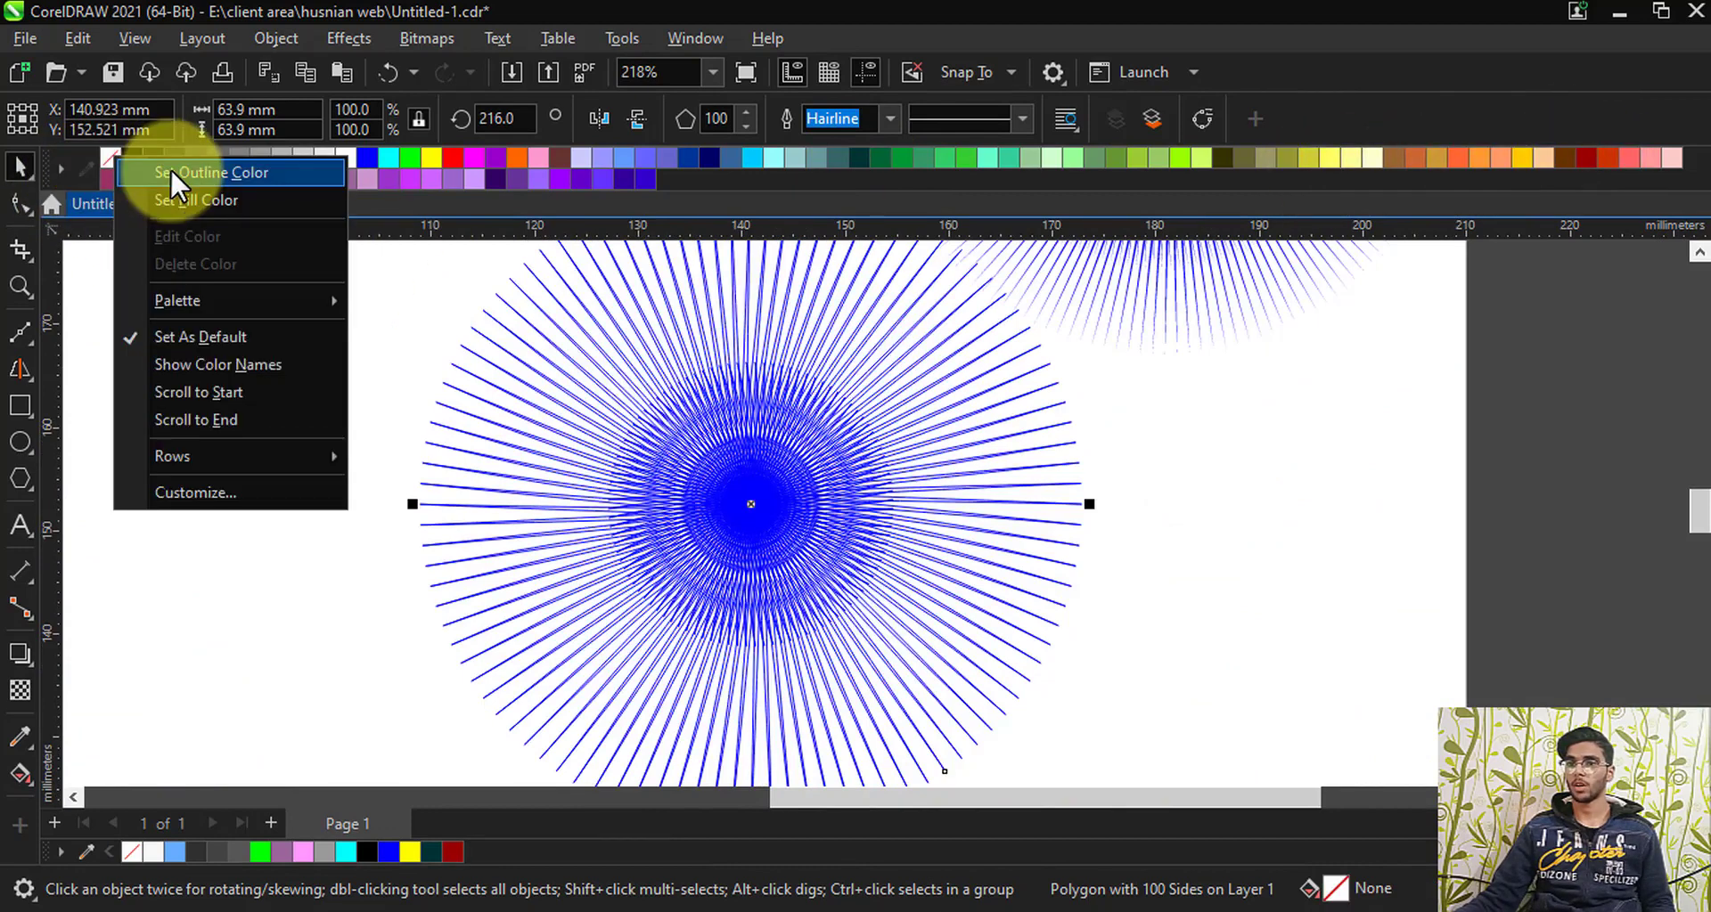
Step: Remove the sunburst's outline, fill it with dark red (R:153 G:0 B:0), and inspect the filled pattern
click(170, 169)
scroll(725, 494, down, 2)
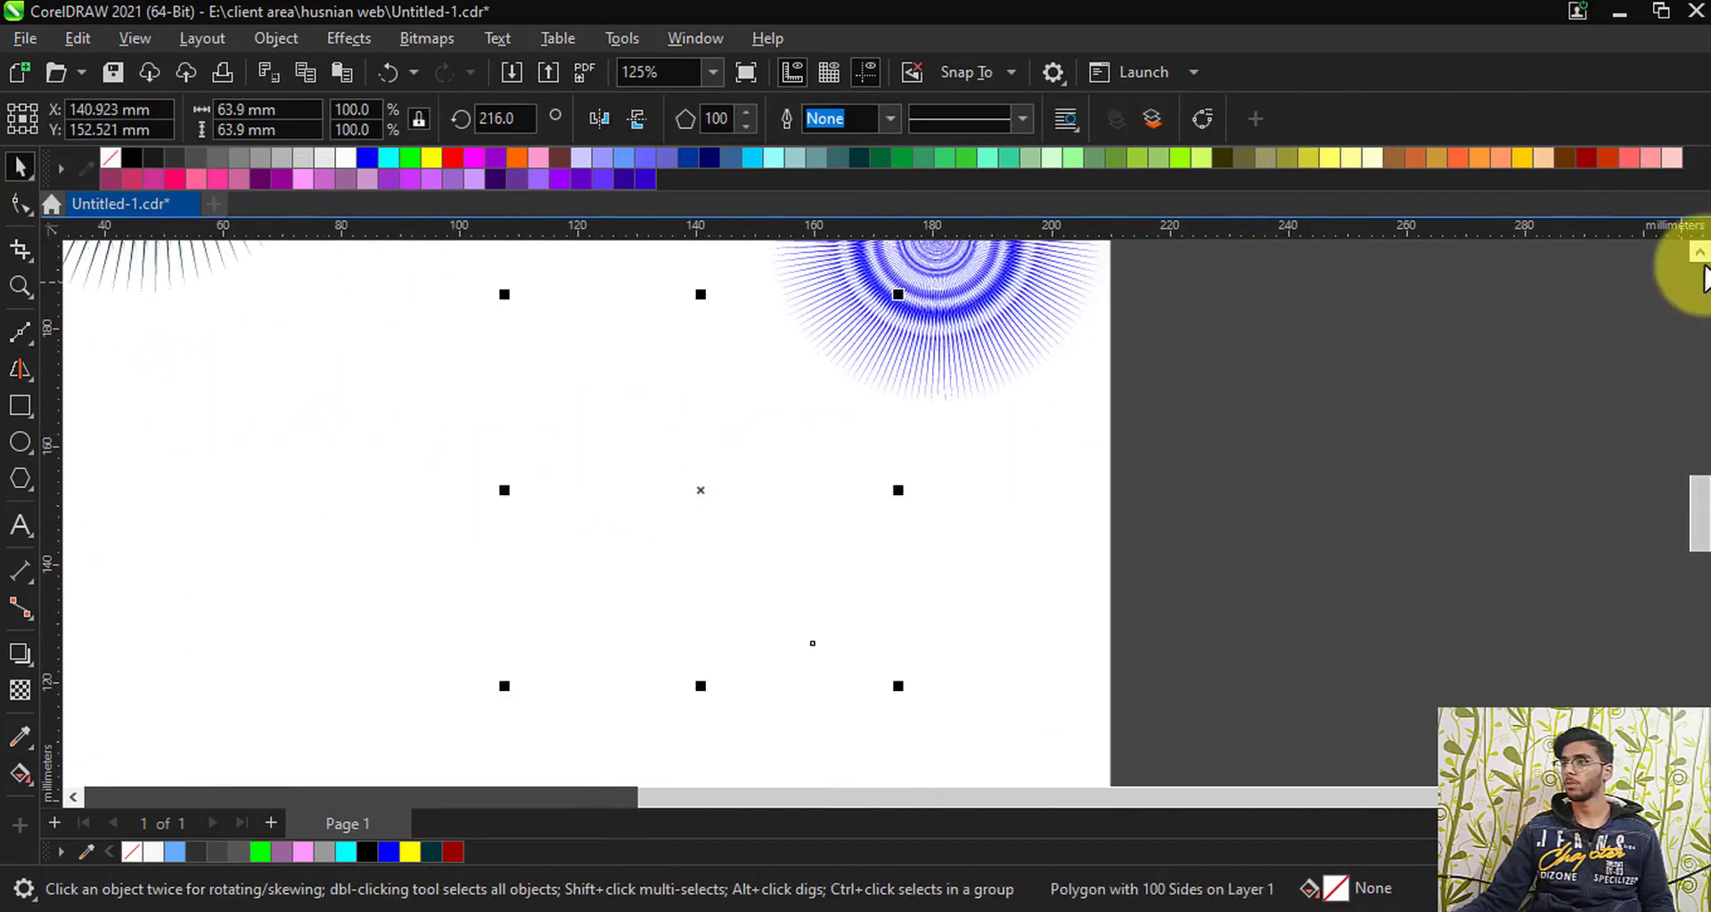
right_click(1585, 158)
scroll(611, 436, up, 2)
scroll(755, 458, up, 8)
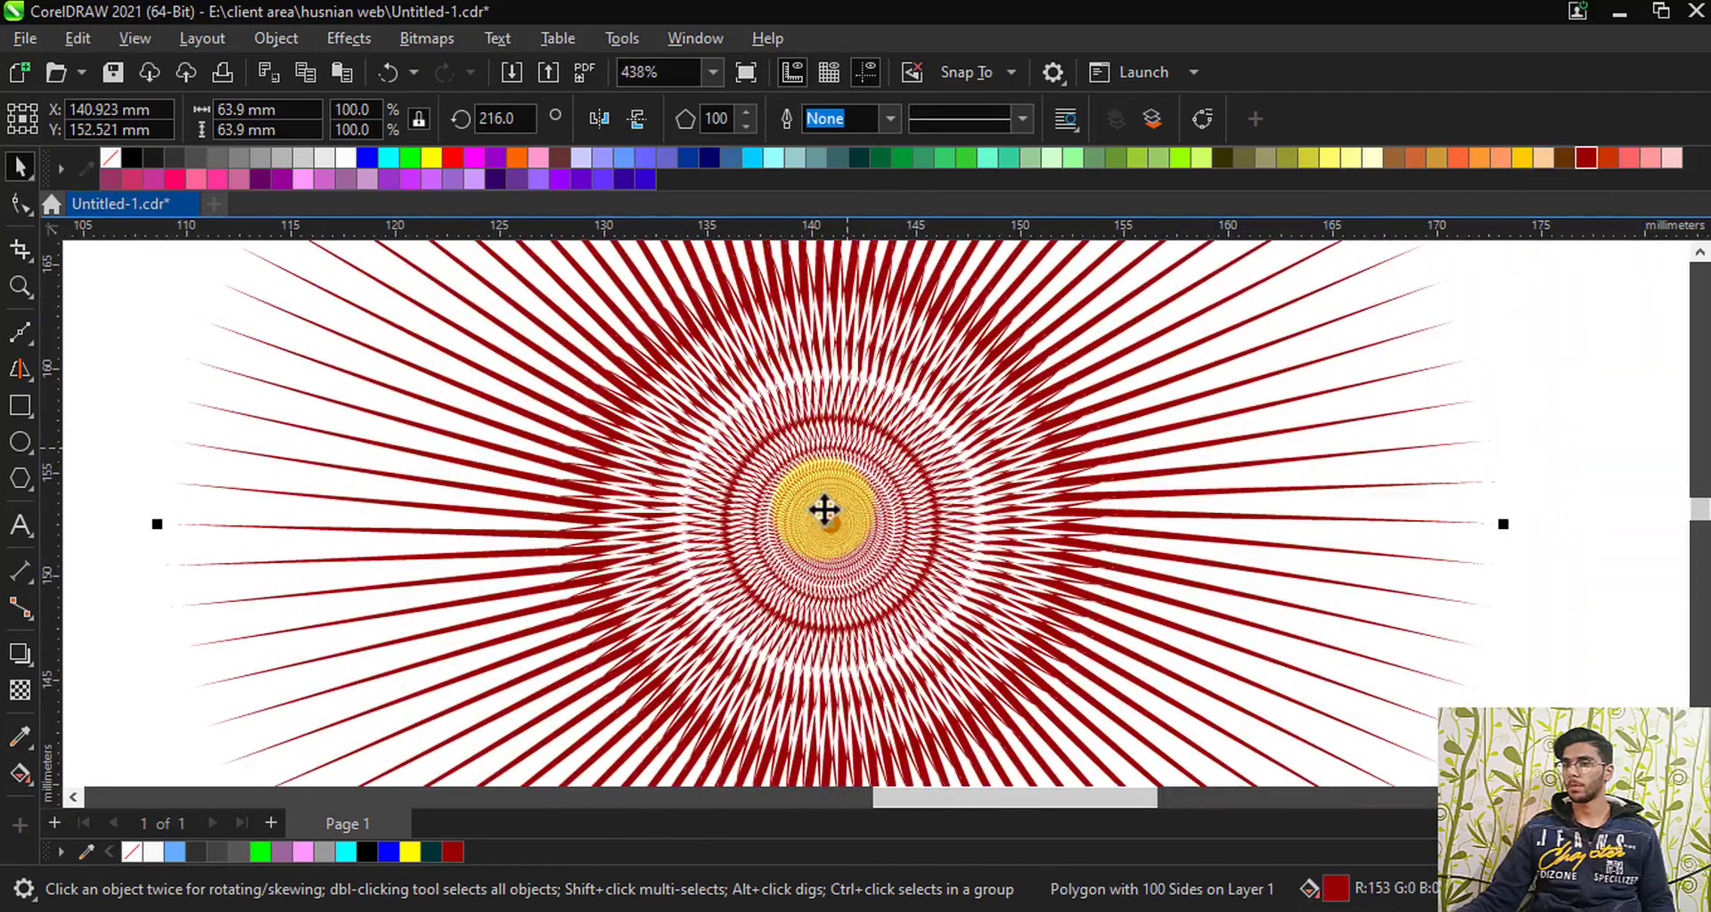
scroll(415, 568, down, 5)
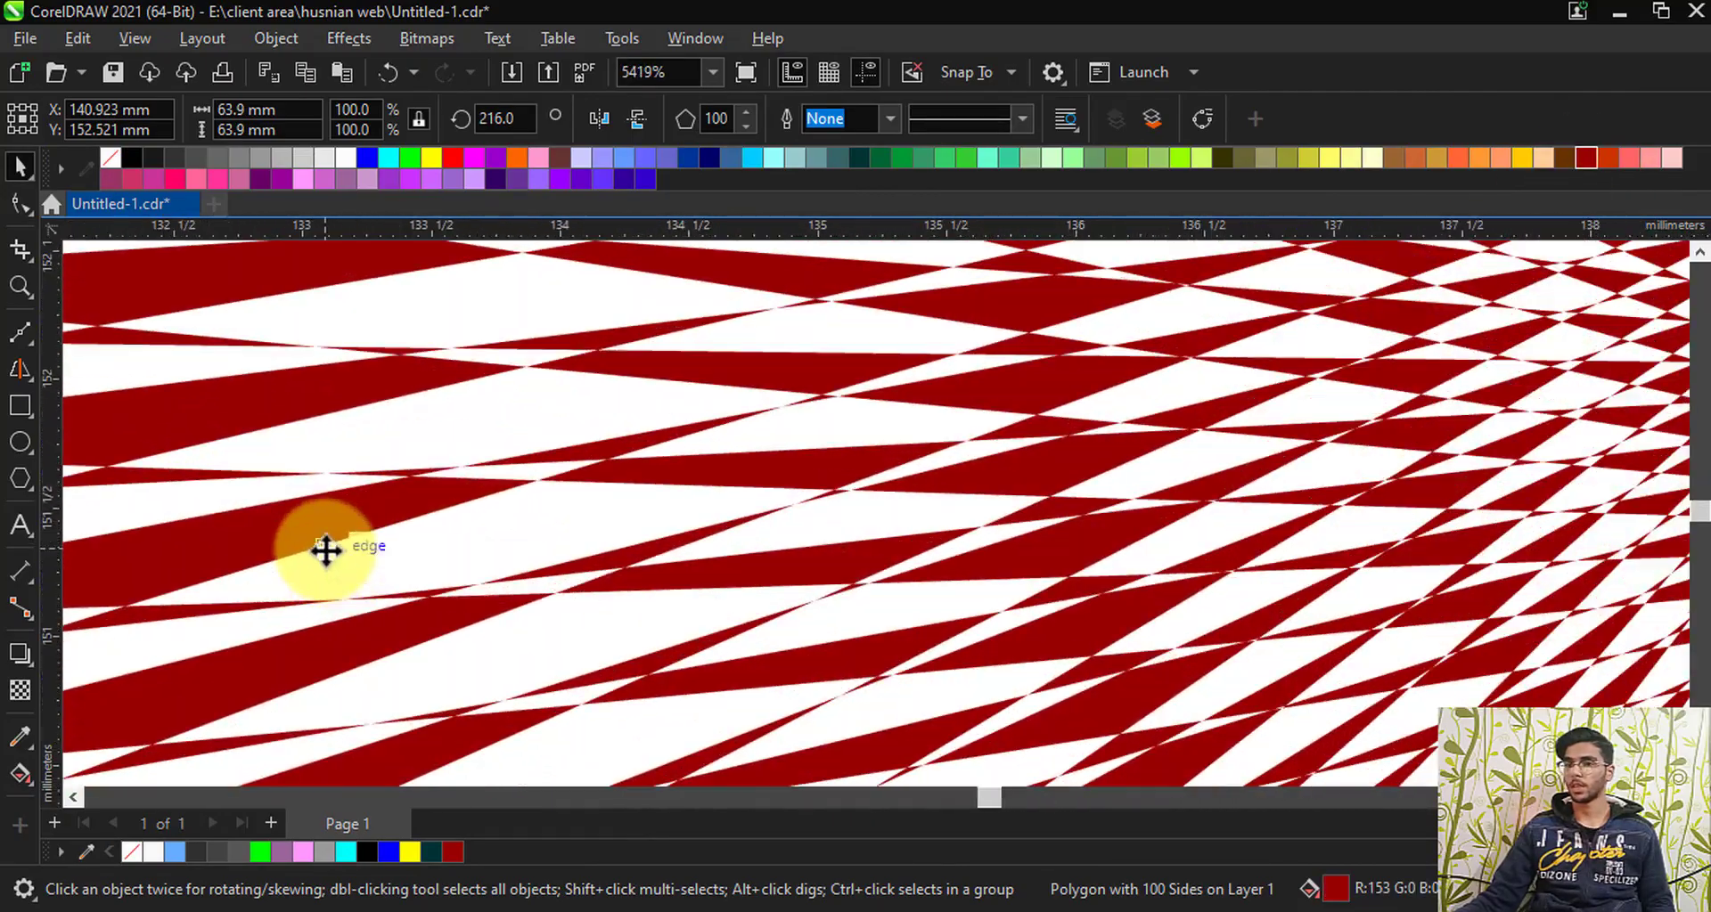
scroll(833, 513, down, 5)
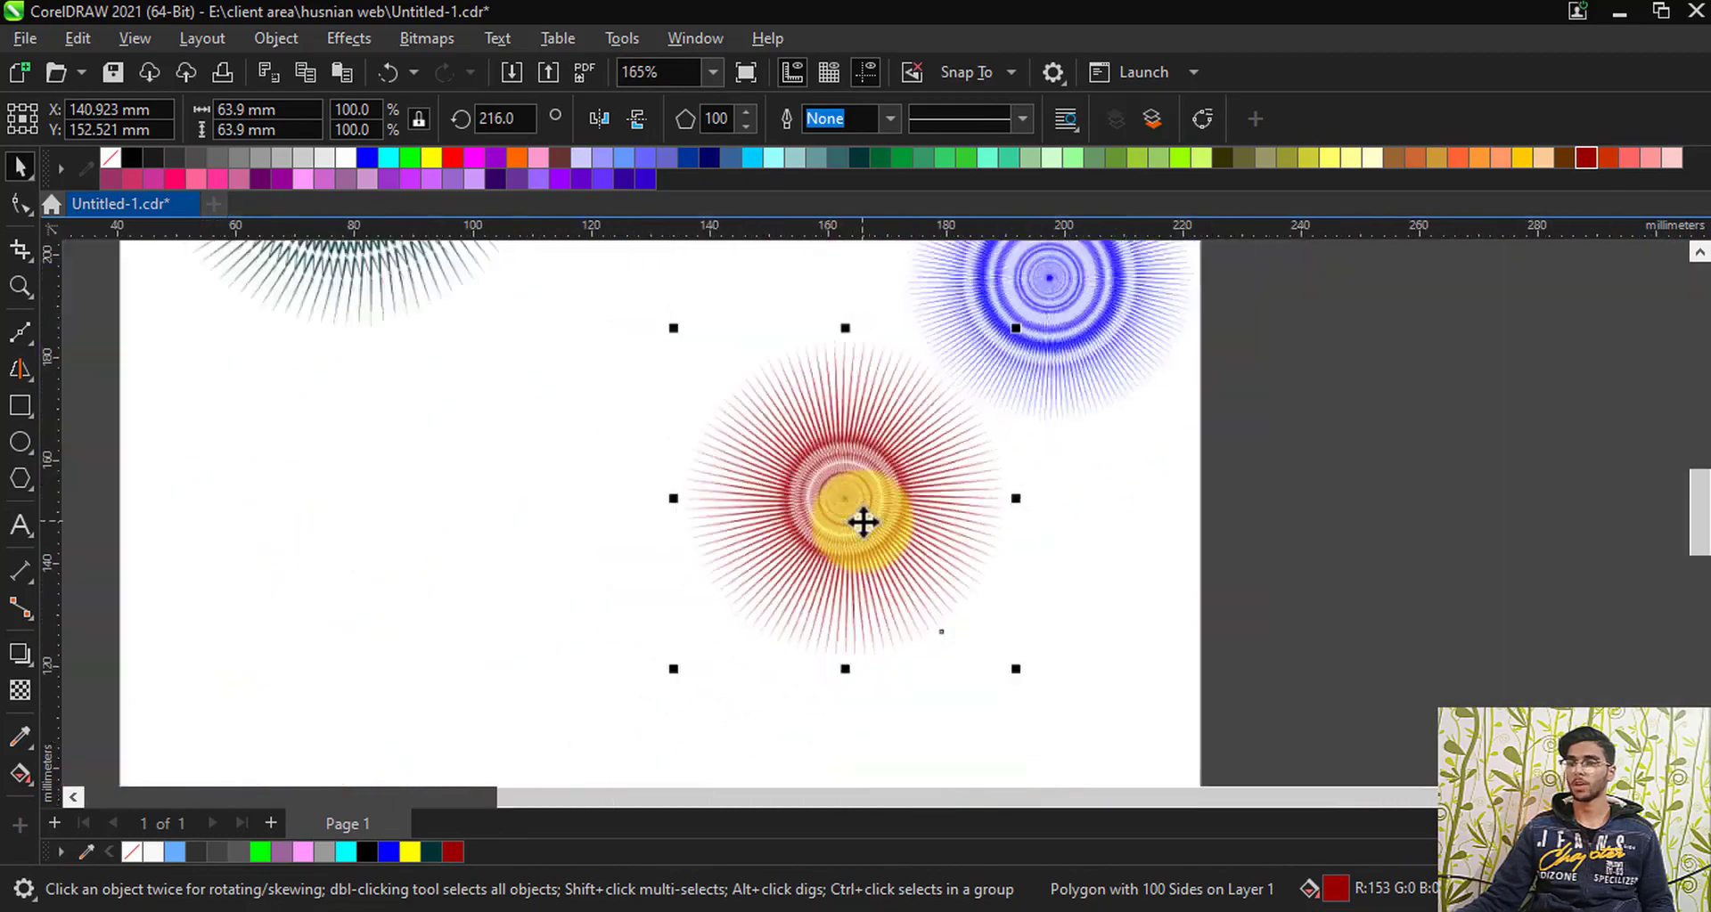
Step: Place the dark red sunburst below the blue one near the page's right edge, at about X 177 mm, Y 137 mm
drag(831, 524, 1058, 562)
scroll(816, 538, down, 1)
scroll(683, 393, up, 2)
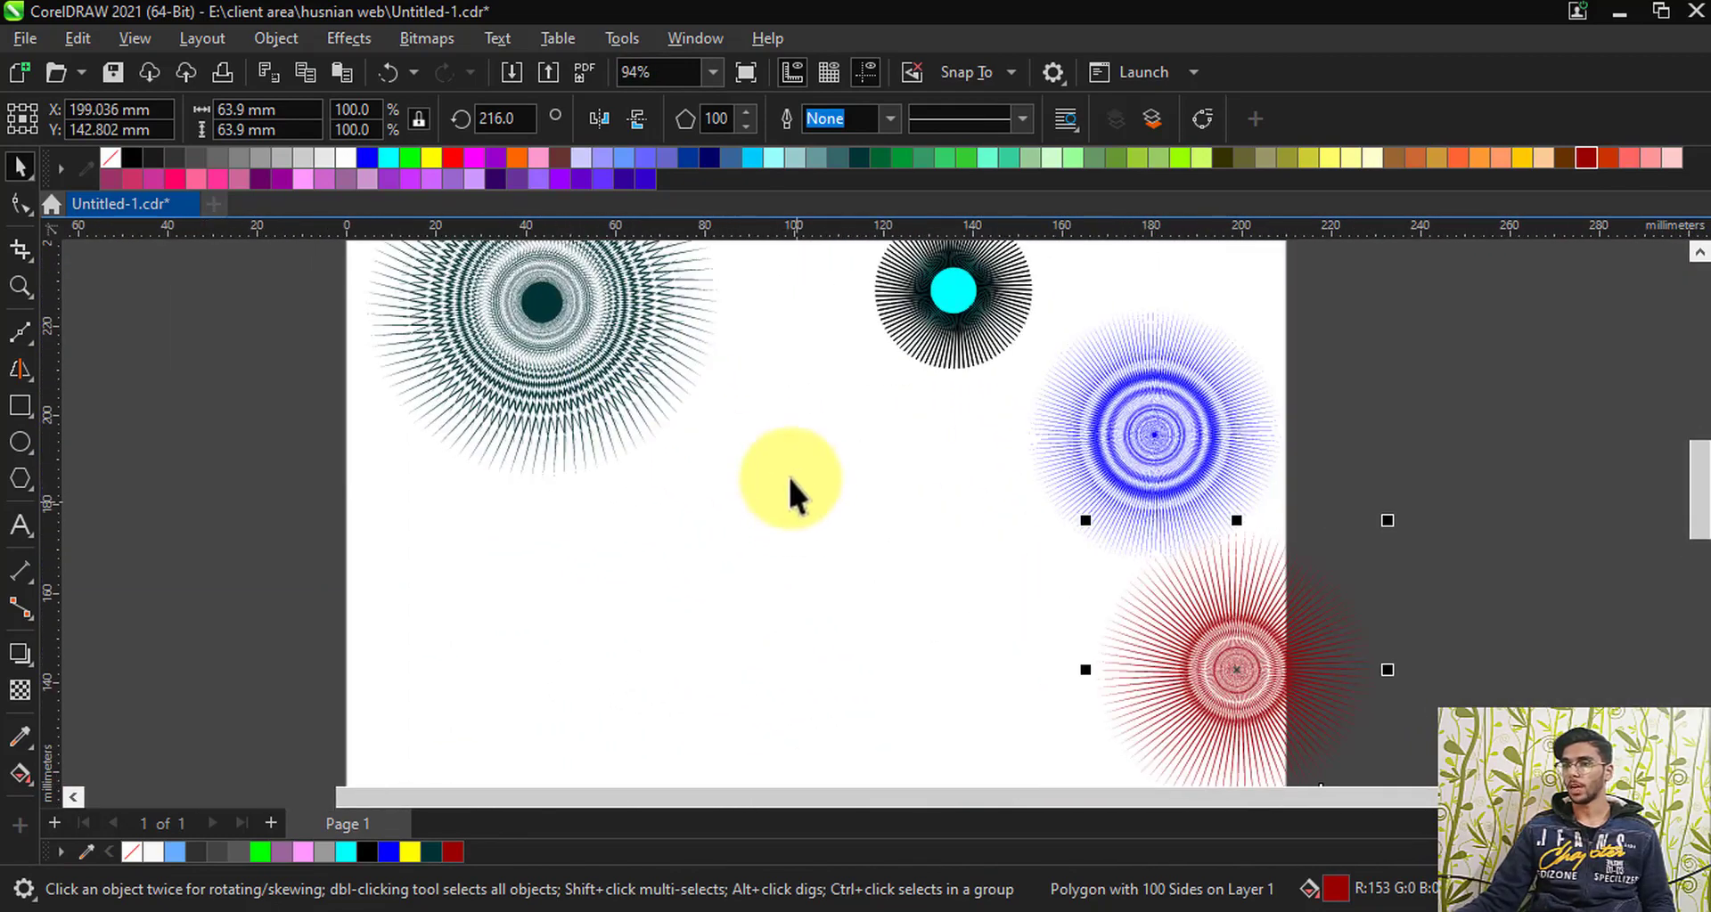
scroll(819, 508, down, 2)
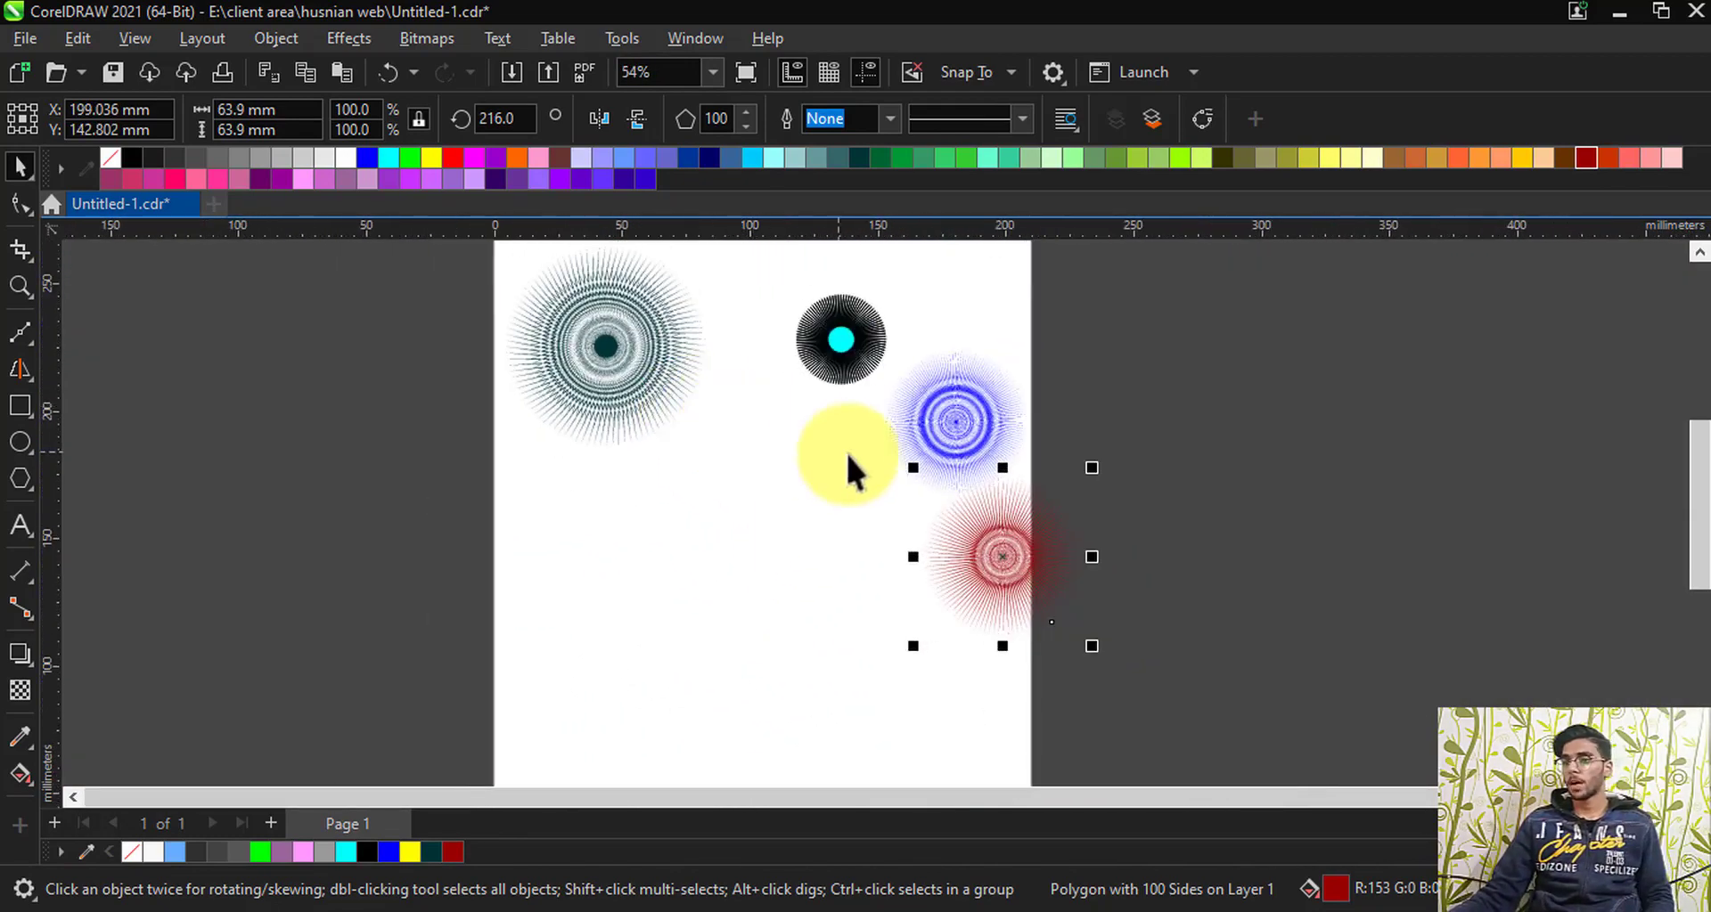
scroll(837, 454, up, 2)
drag(1105, 661, 1007, 681)
scroll(698, 446, up, 2)
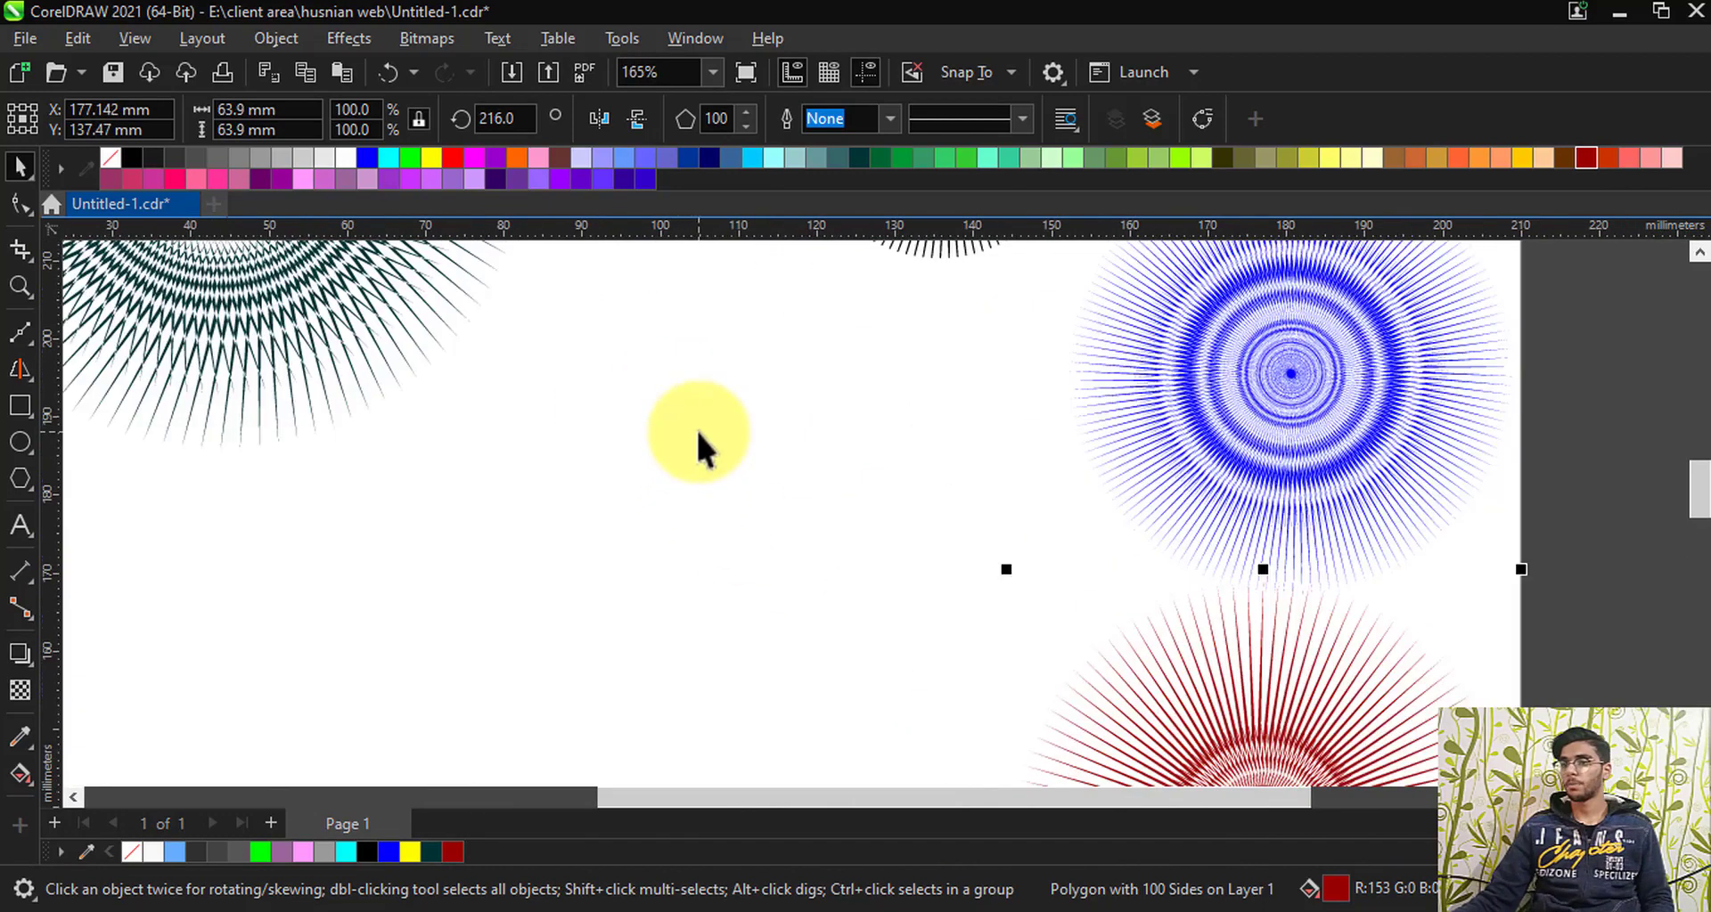
Step: Draw a pentagon about 31 by 30 mm in the page's empty area, with a black outline and no fill
click(20, 481)
drag(548, 557, 600, 650)
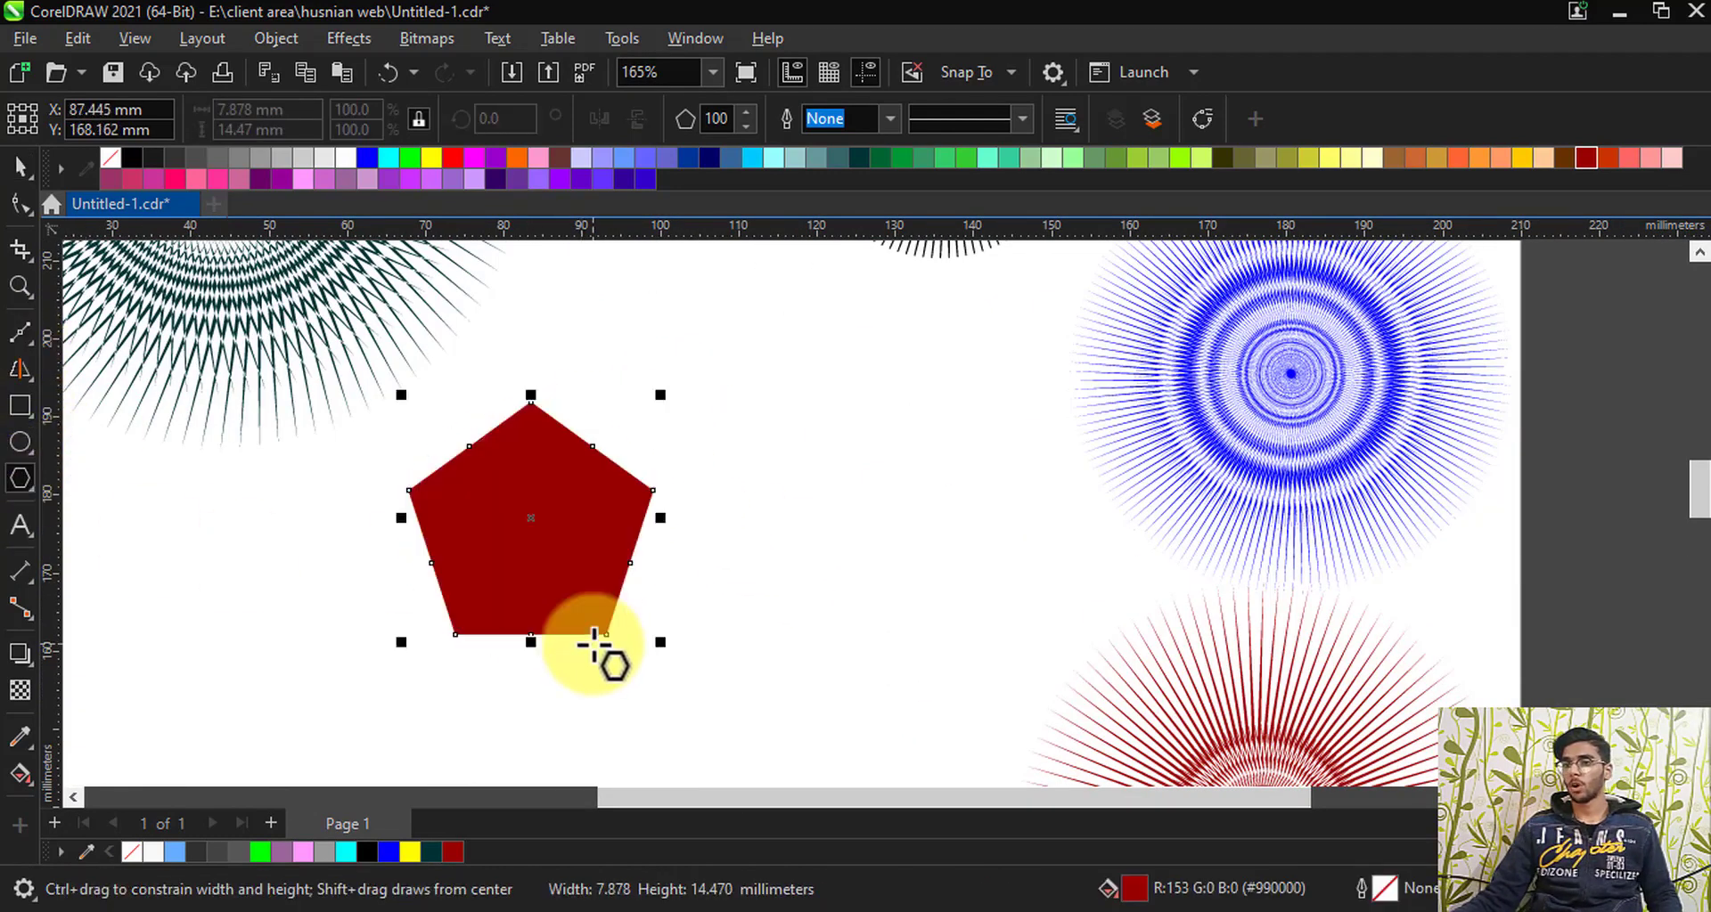
scroll(488, 583, up, 2)
scroll(485, 588, up, 1)
right_click(132, 159)
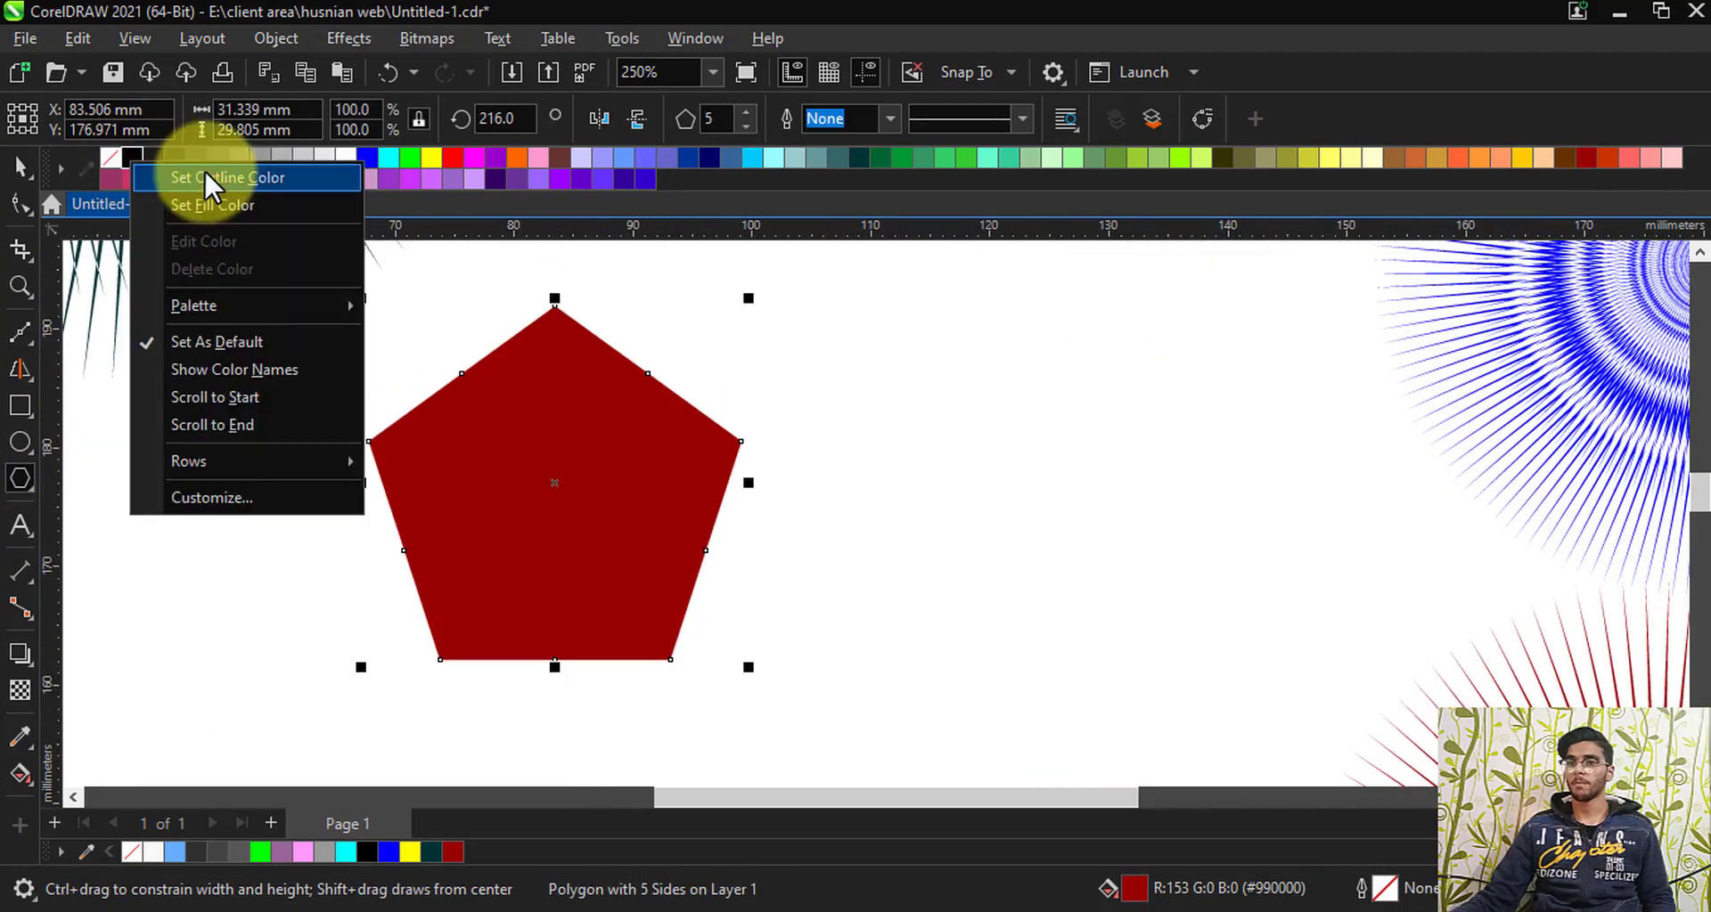
click(116, 157)
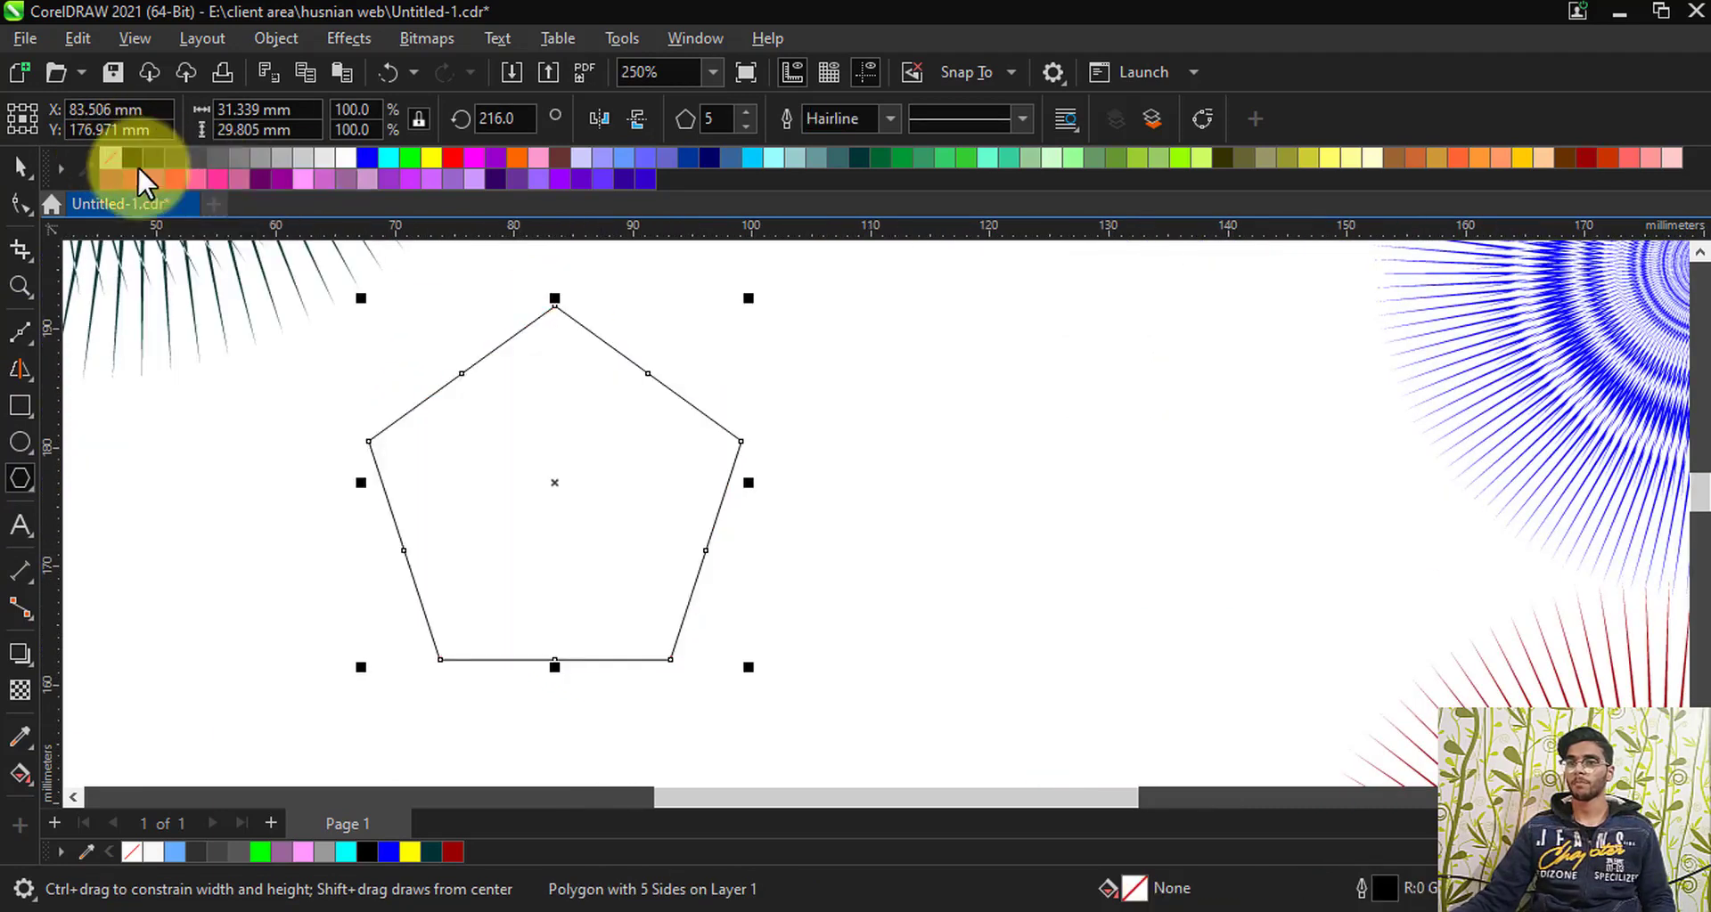
Step: Set the new polygon's number of sides to 70
click(715, 118)
text(70)
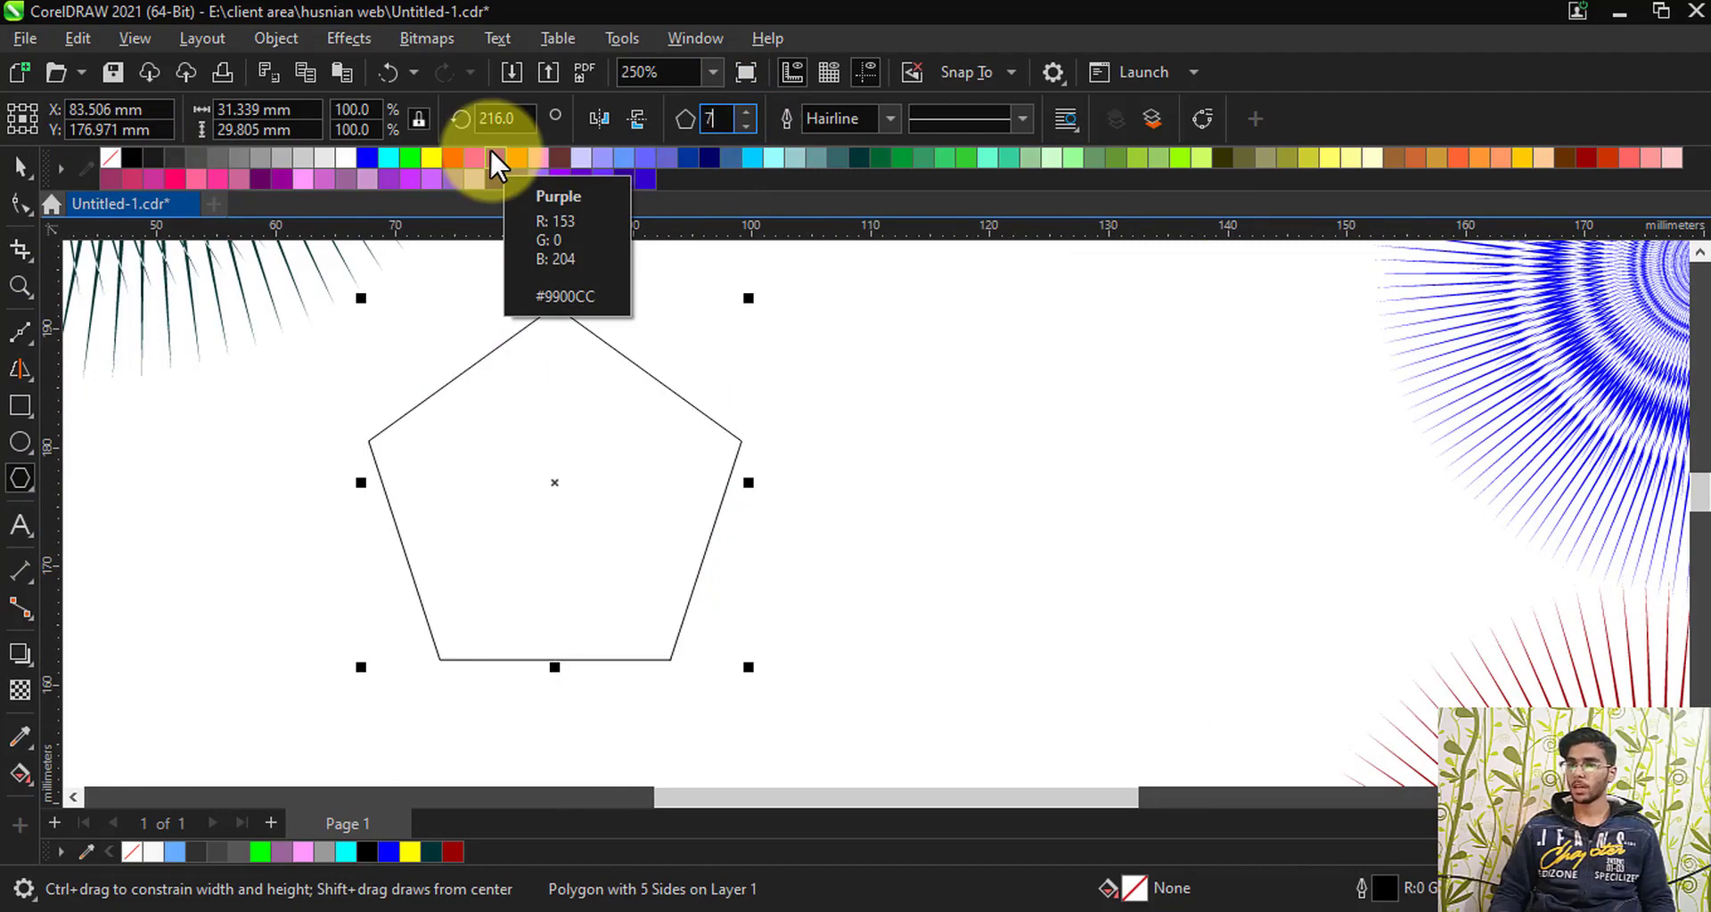
key(Return)
scroll(566, 294, up, 12)
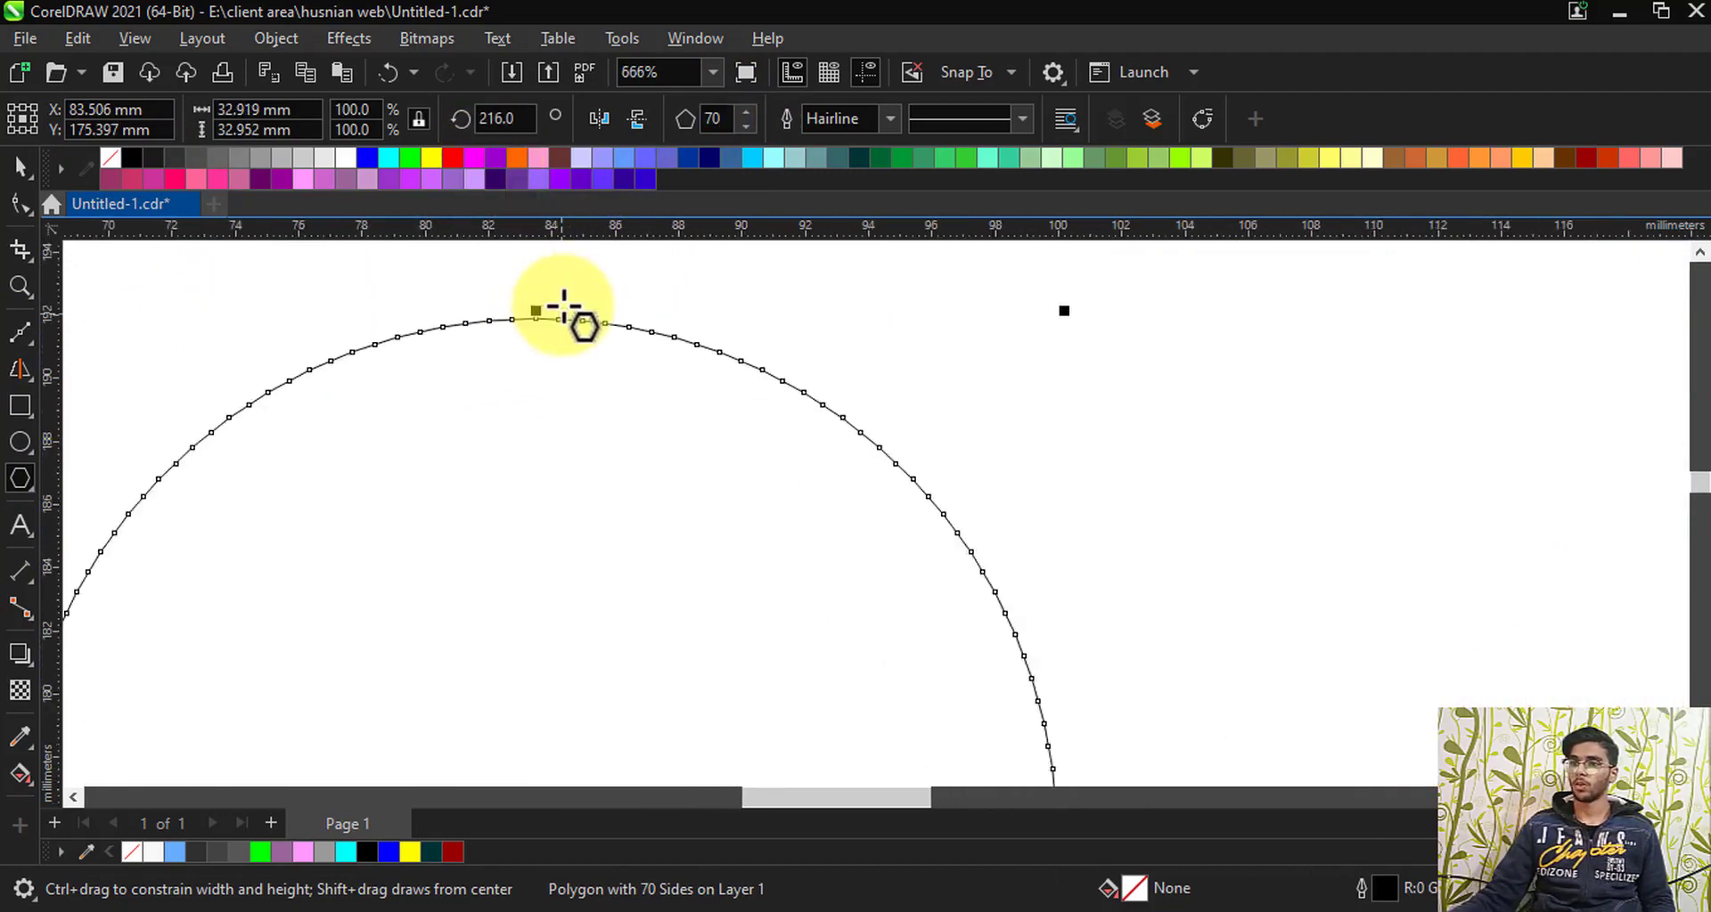
Step: Add a node on the segment just right of the 70-sided polygon's topmost node
click(20, 203)
scroll(499, 392, up, 8)
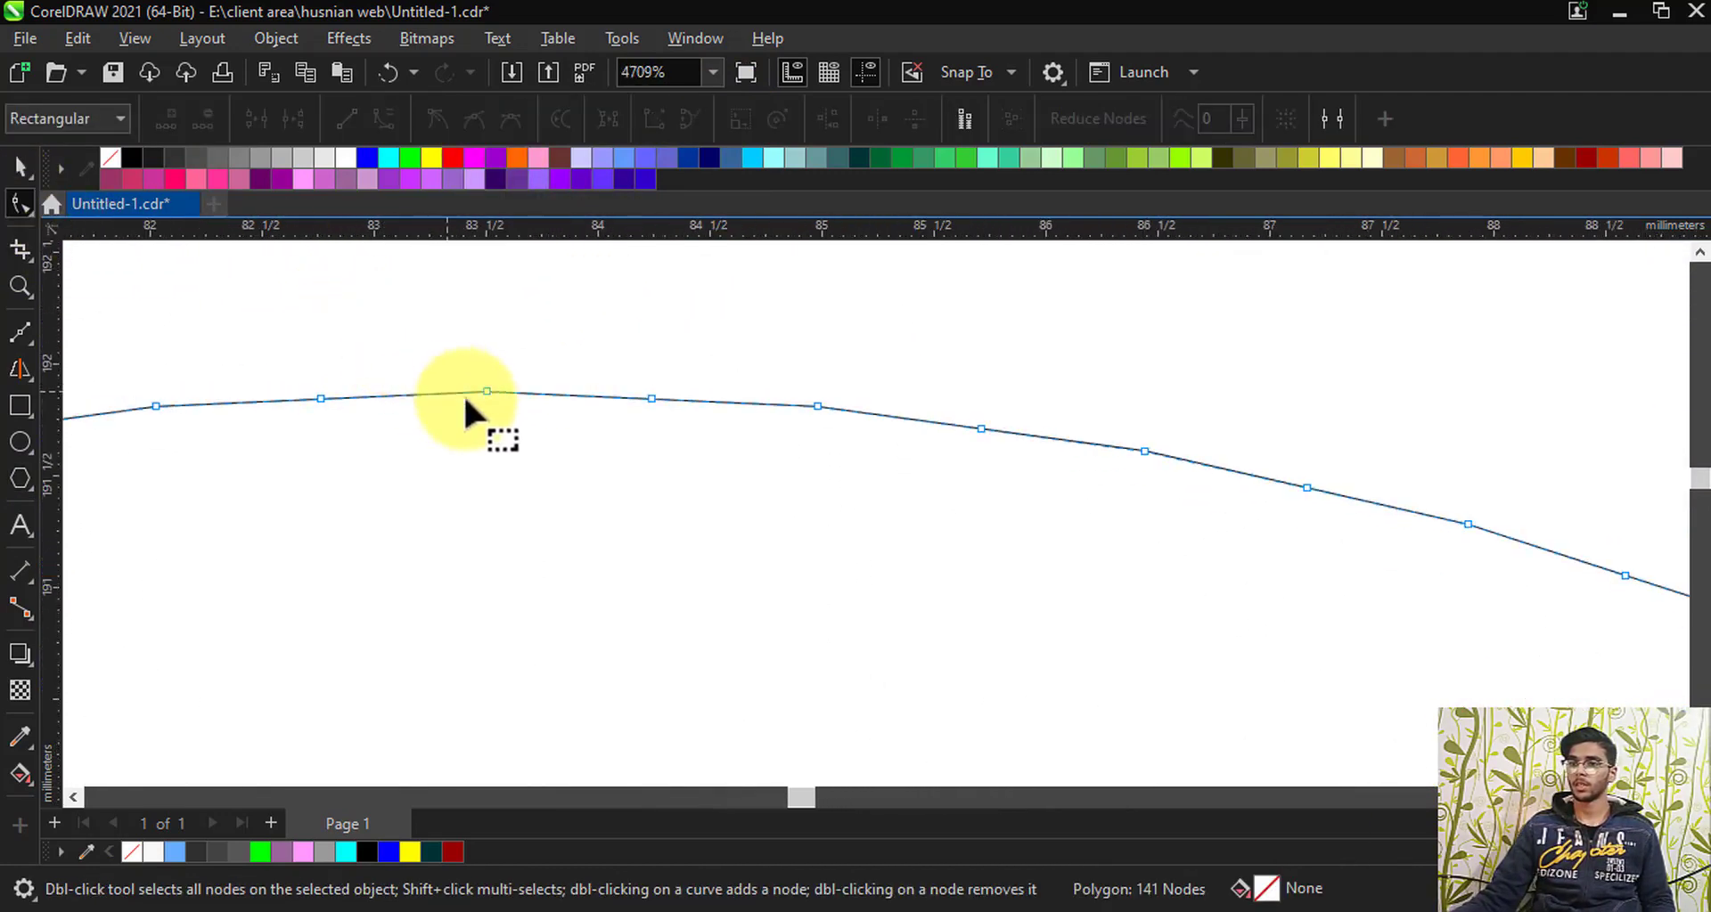
double_click(615, 389)
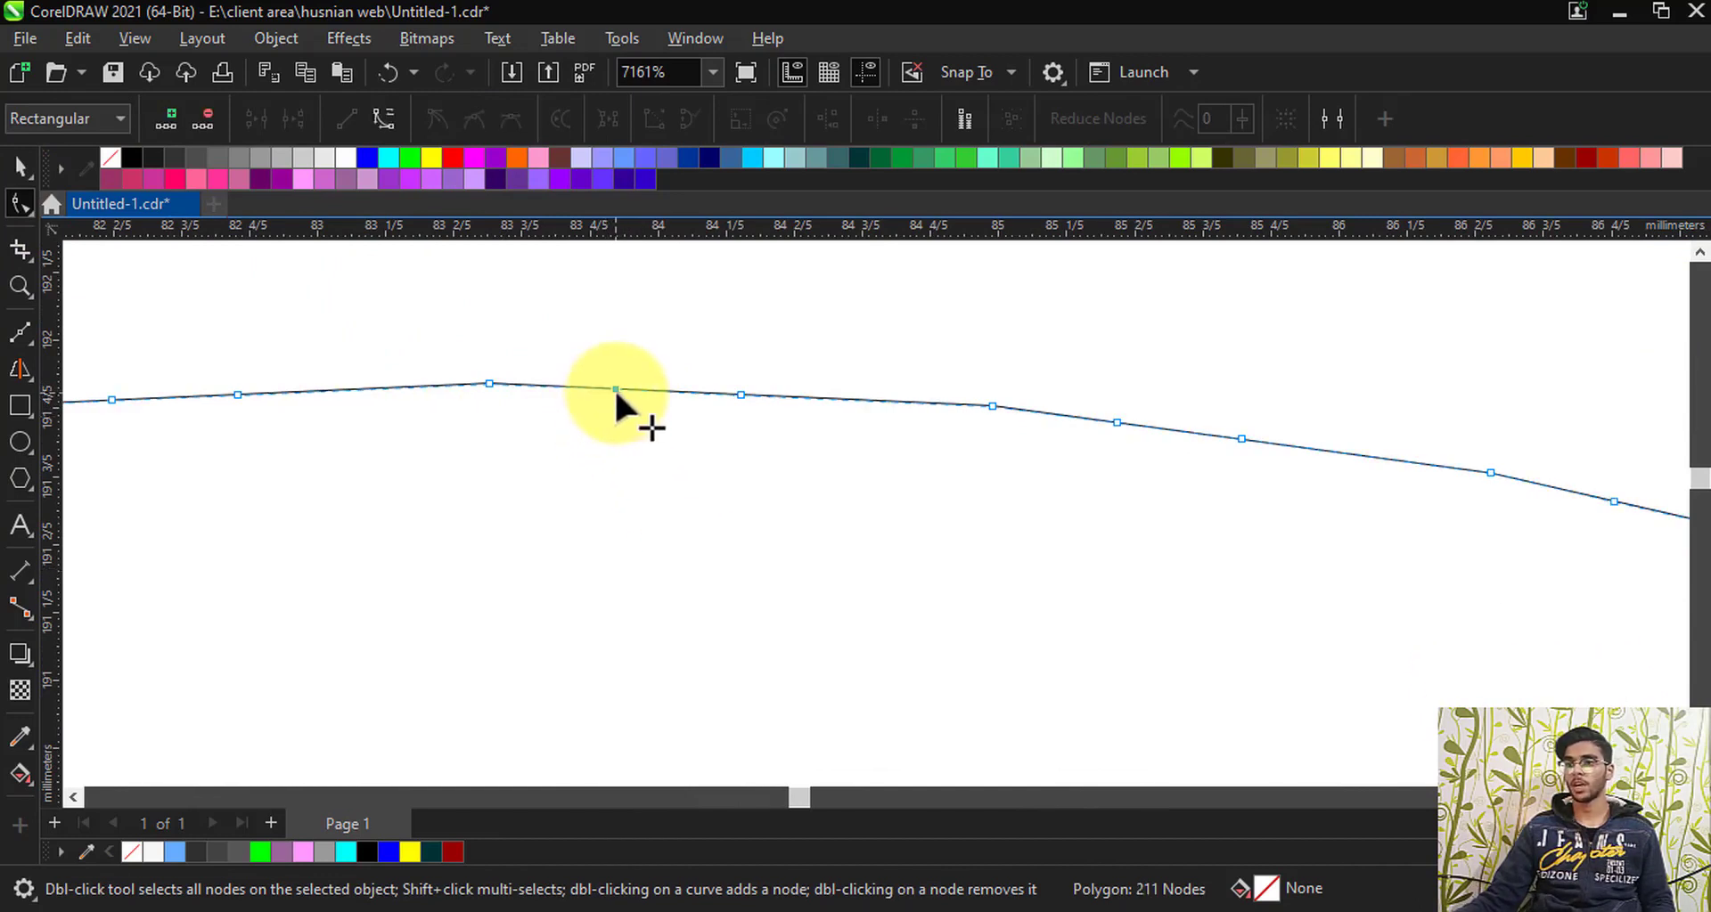
scroll(588, 343, down, 1)
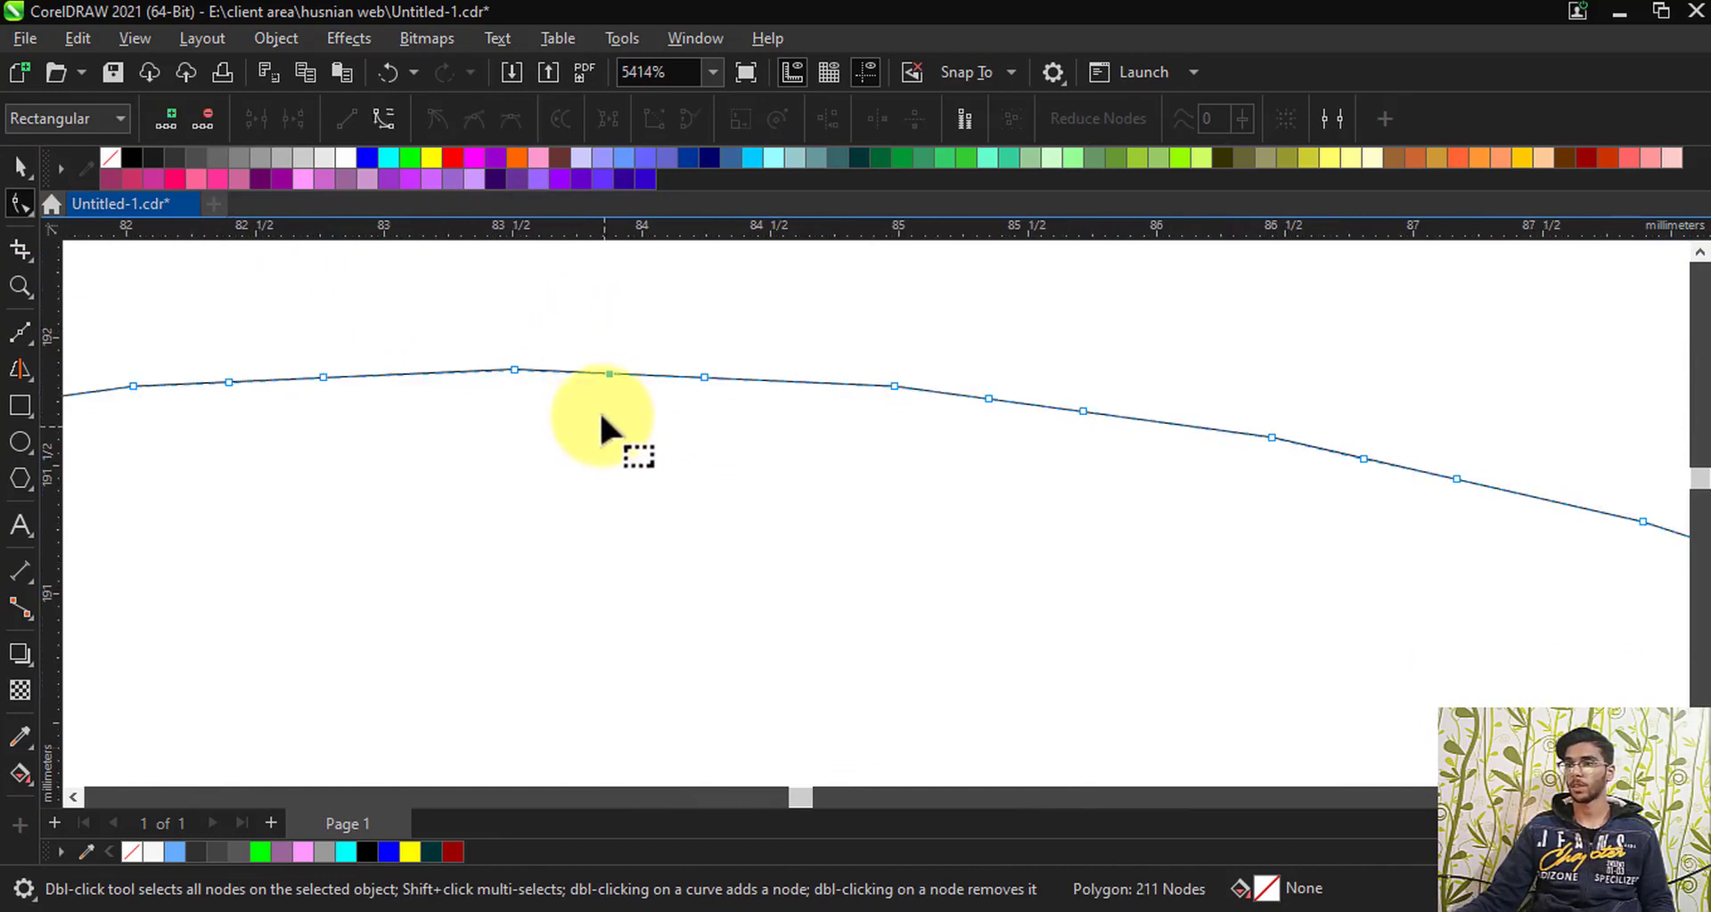
Step: Try pulling the added node slightly inward, undo that move, and delete the node
scroll(600, 405, up, 1)
drag(612, 363, 604, 405)
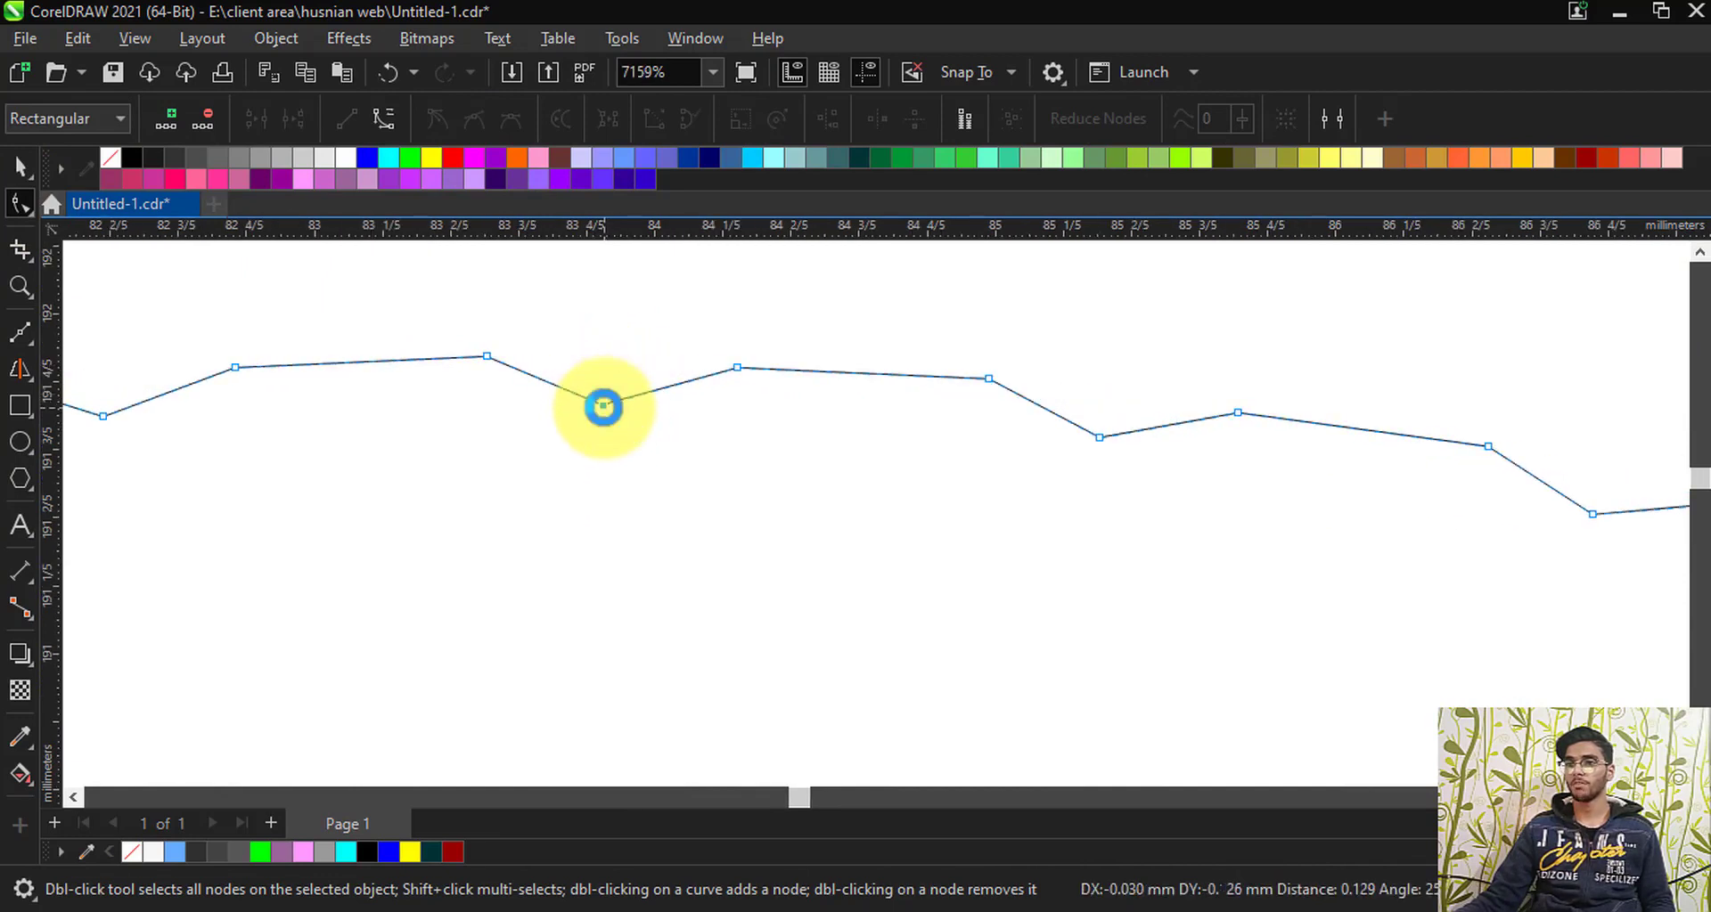
key(ctrl+z)
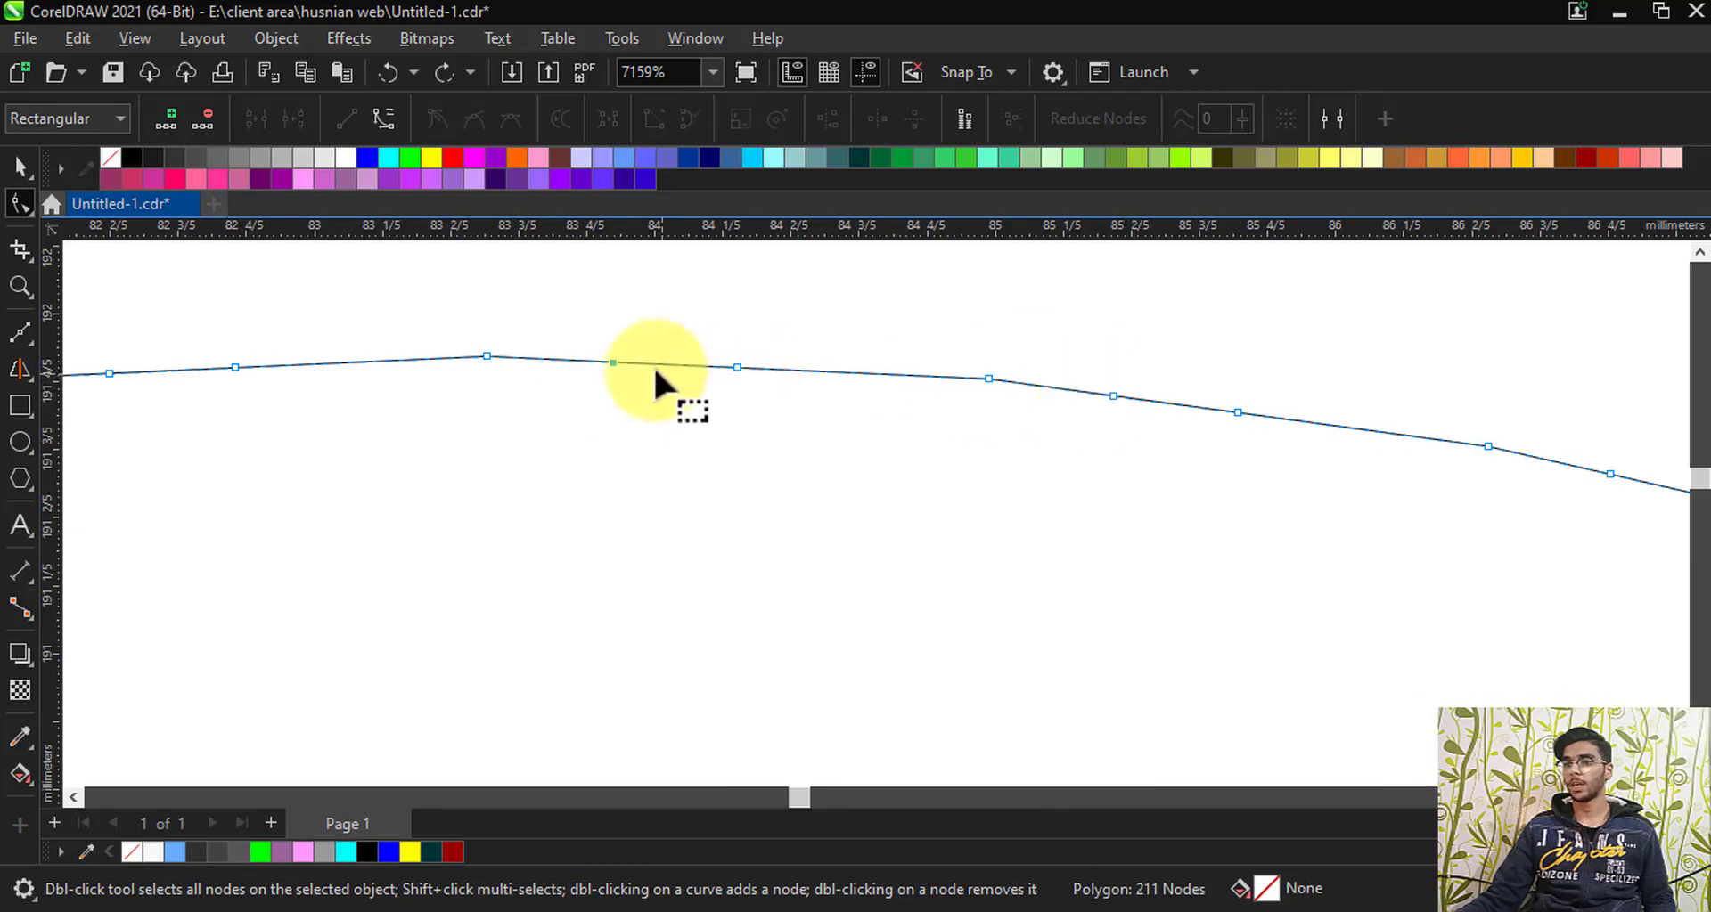
scroll(503, 319, down, 1)
key(Delete)
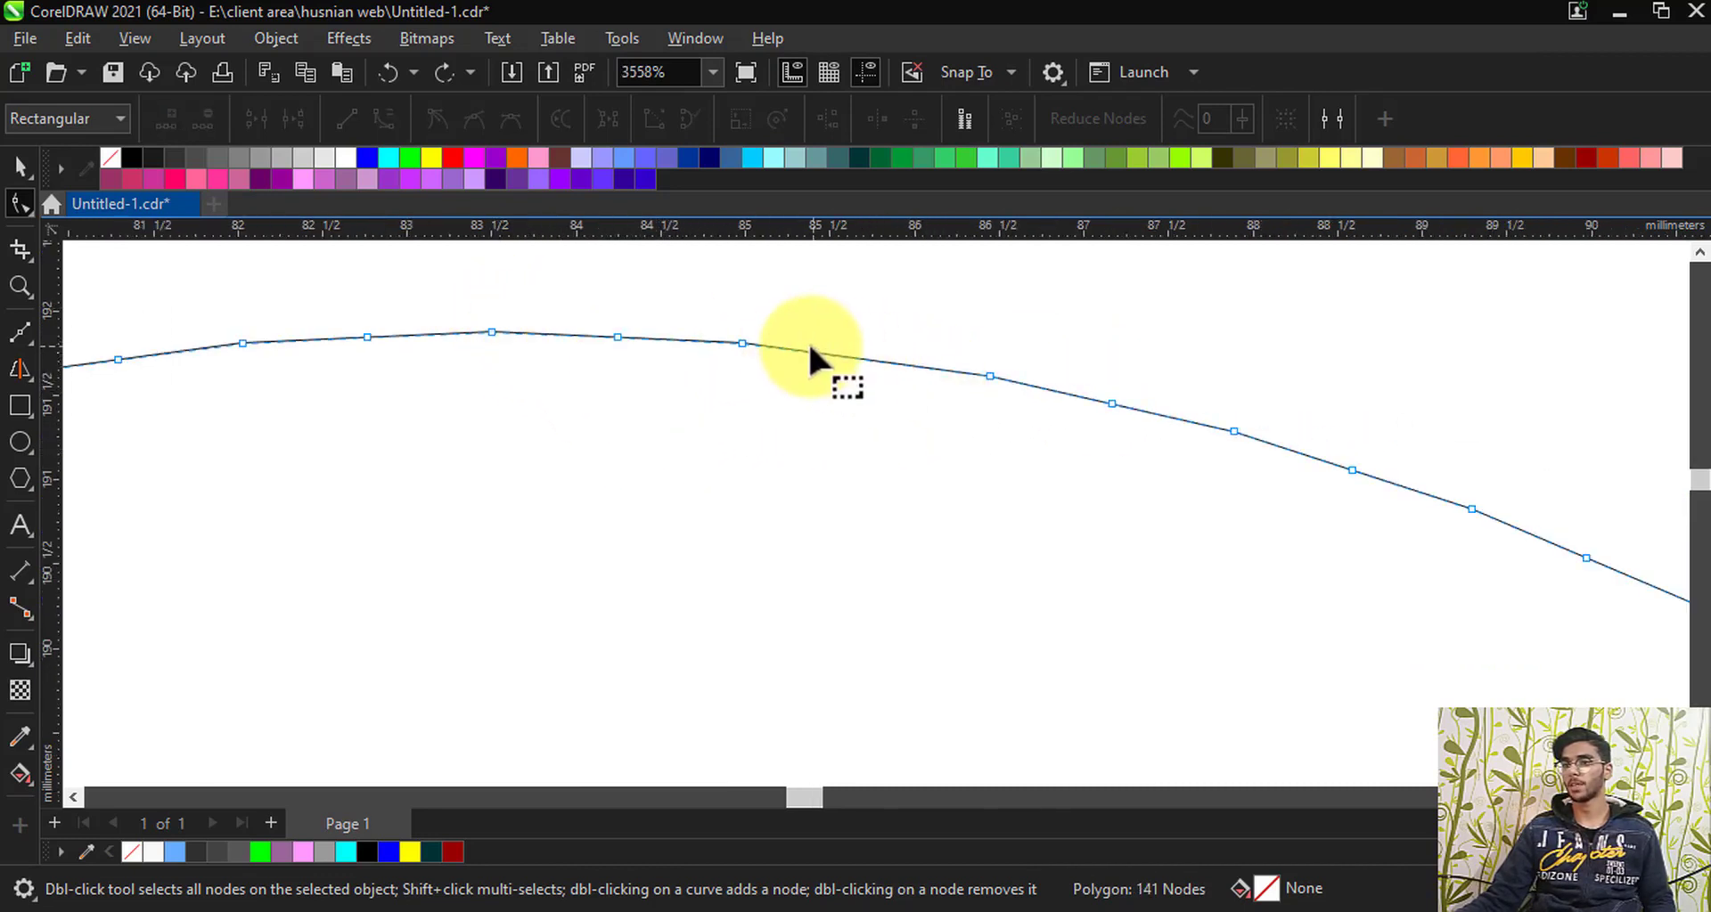
Step: Add a node just right of the 70-sided polygon's topmost node and offset neighbouring nodes to form V-shaped notches around the rim
double_click(860, 361)
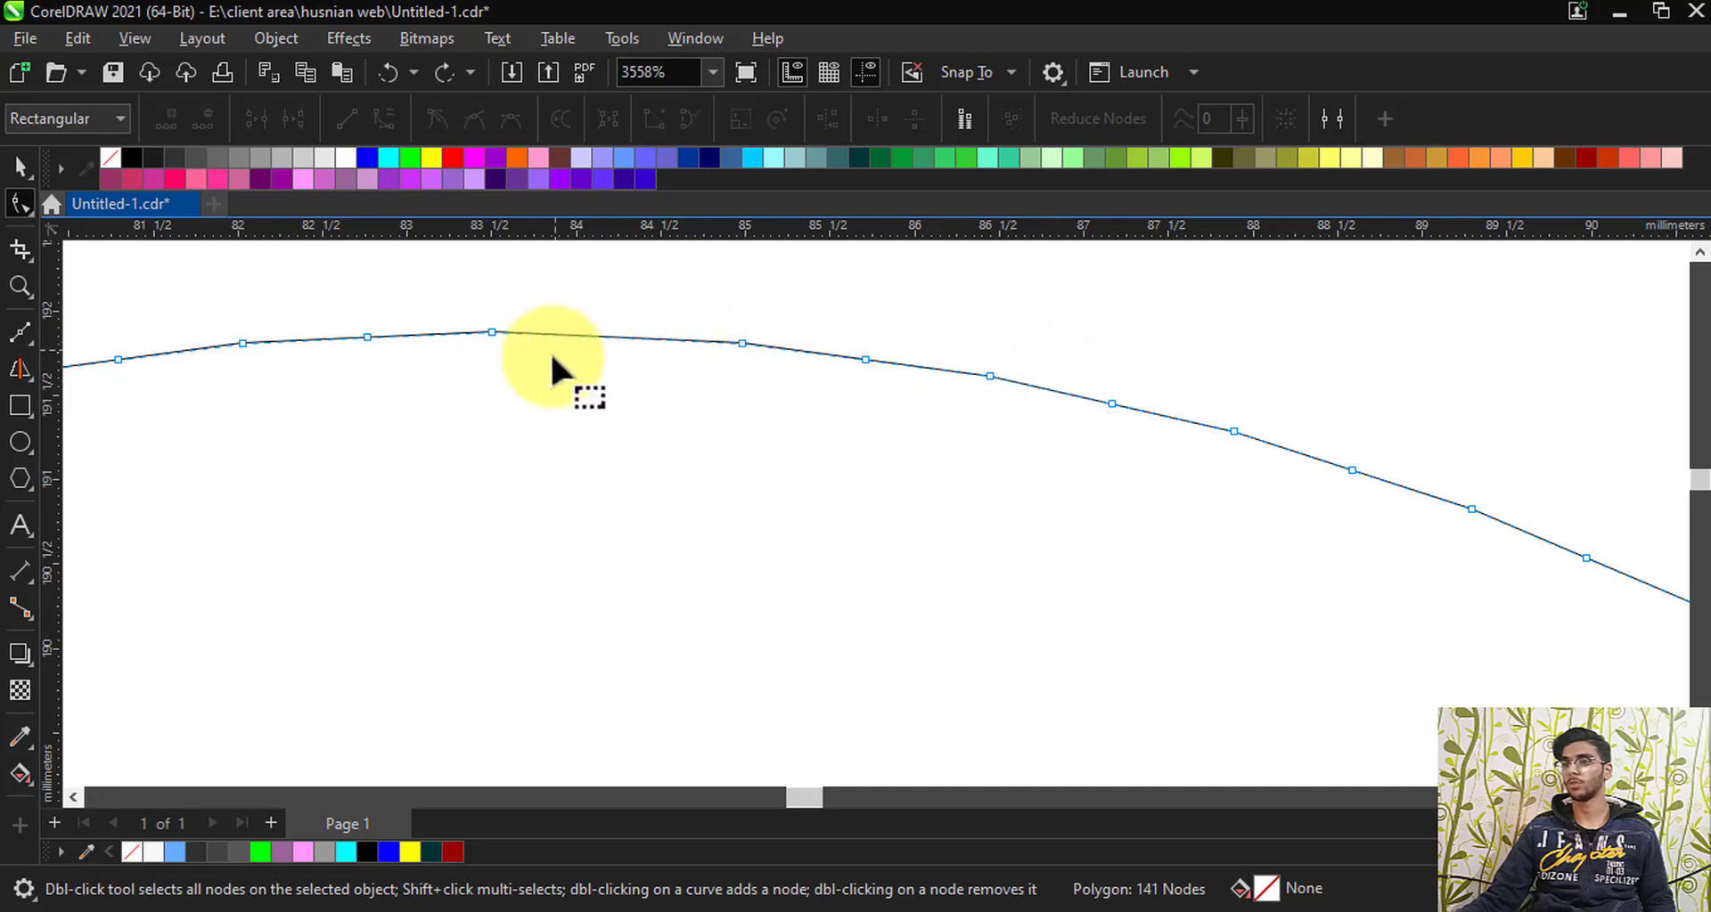
double_click(578, 335)
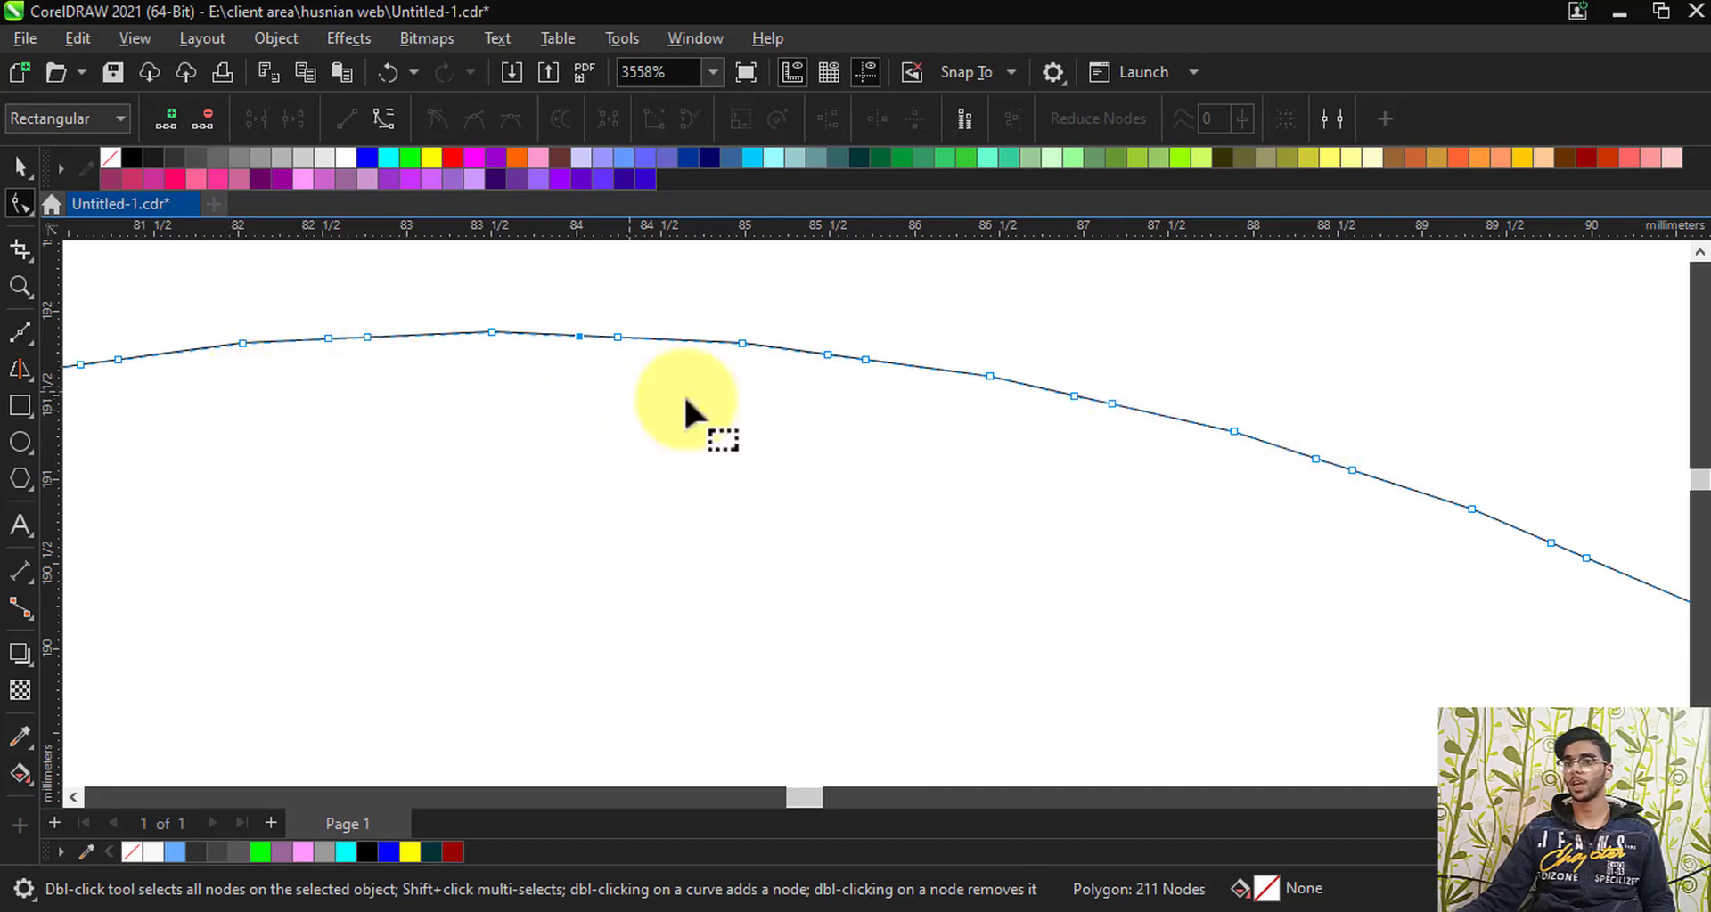
drag(1352, 471, 1325, 569)
drag(860, 459, 700, 311)
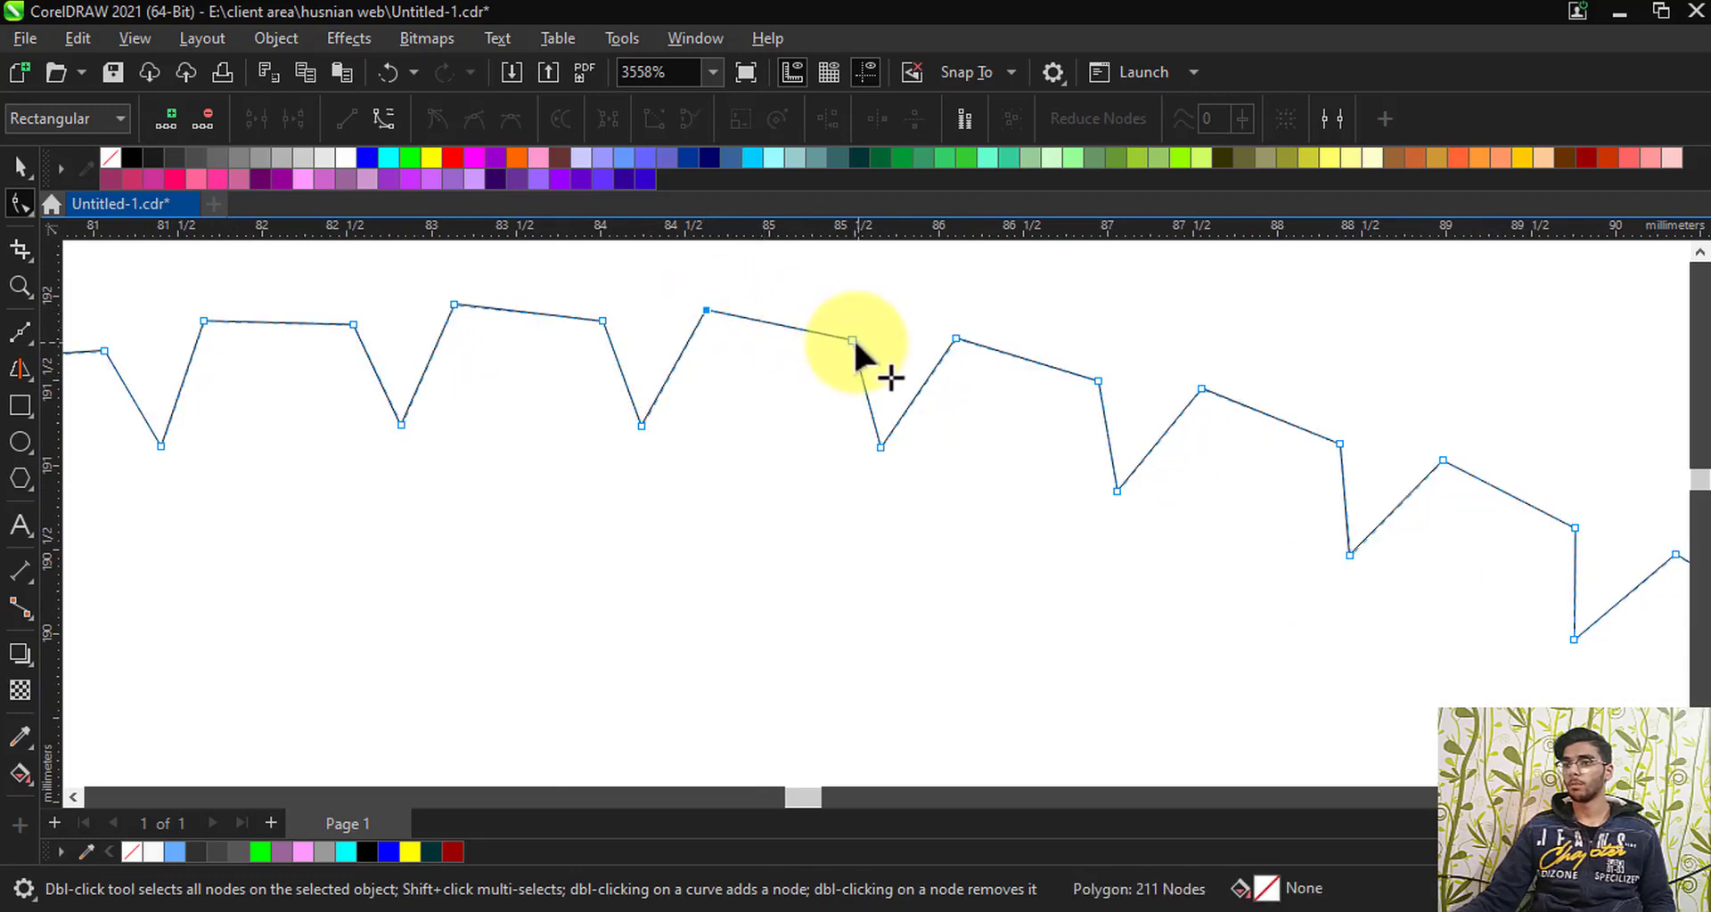
Step: Even out the rim notches by nudging a tooth's outer corner outward and re-centring the notch's bottom node
drag(851, 339, 842, 324)
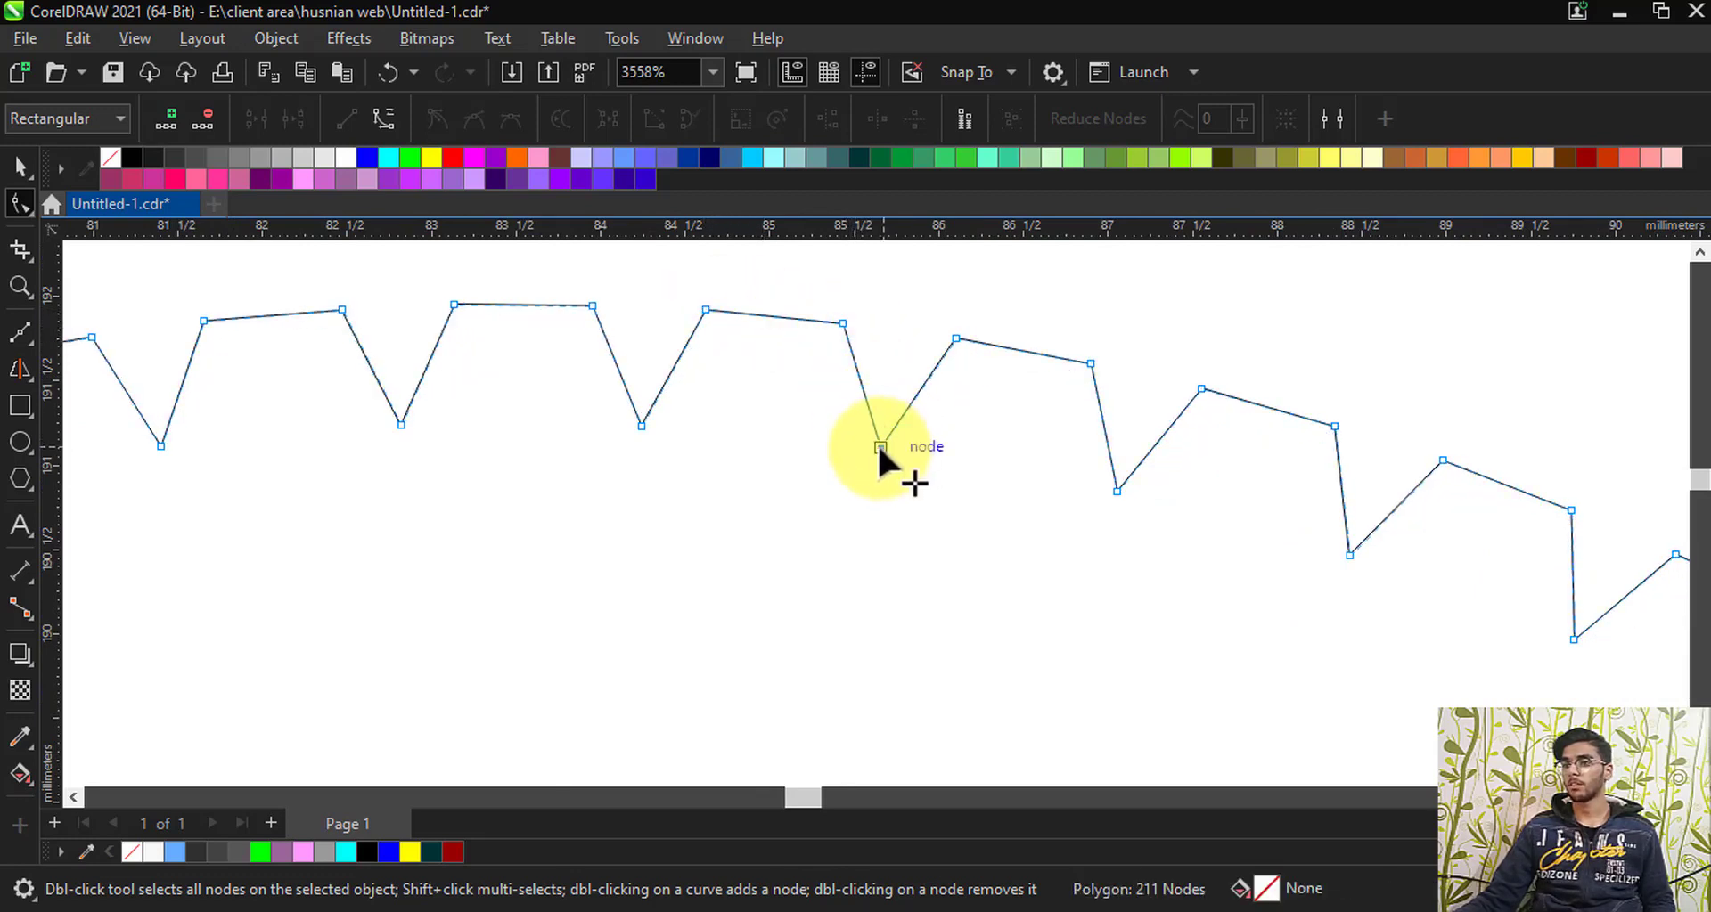
drag(880, 445, 856, 441)
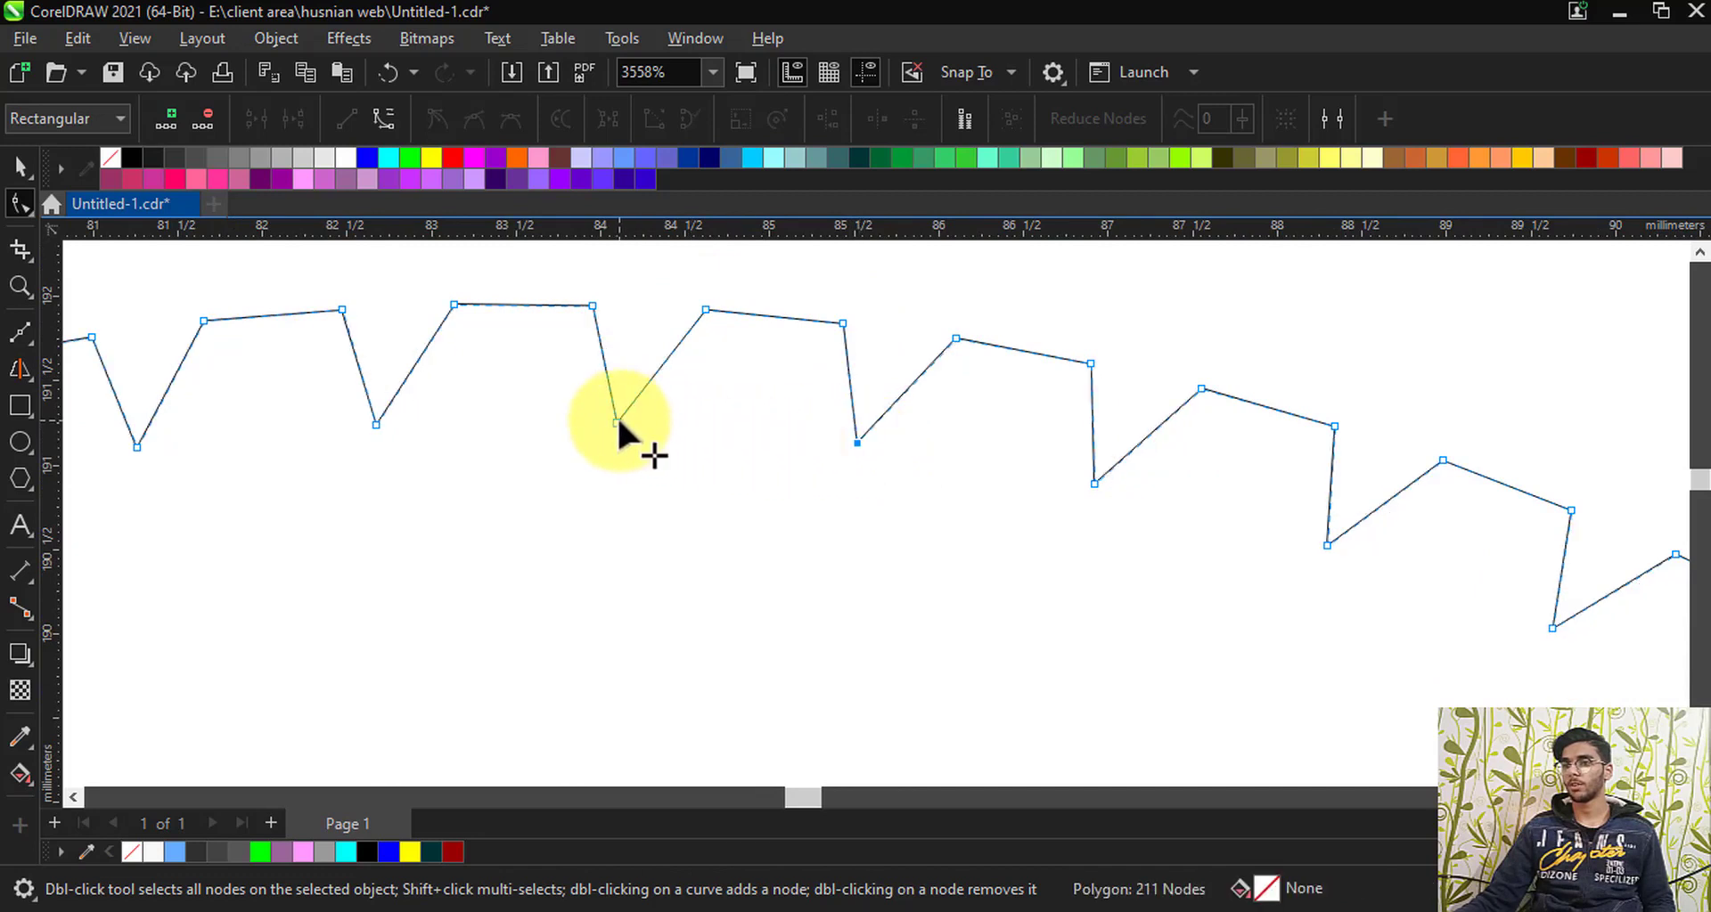
drag(633, 422, 660, 422)
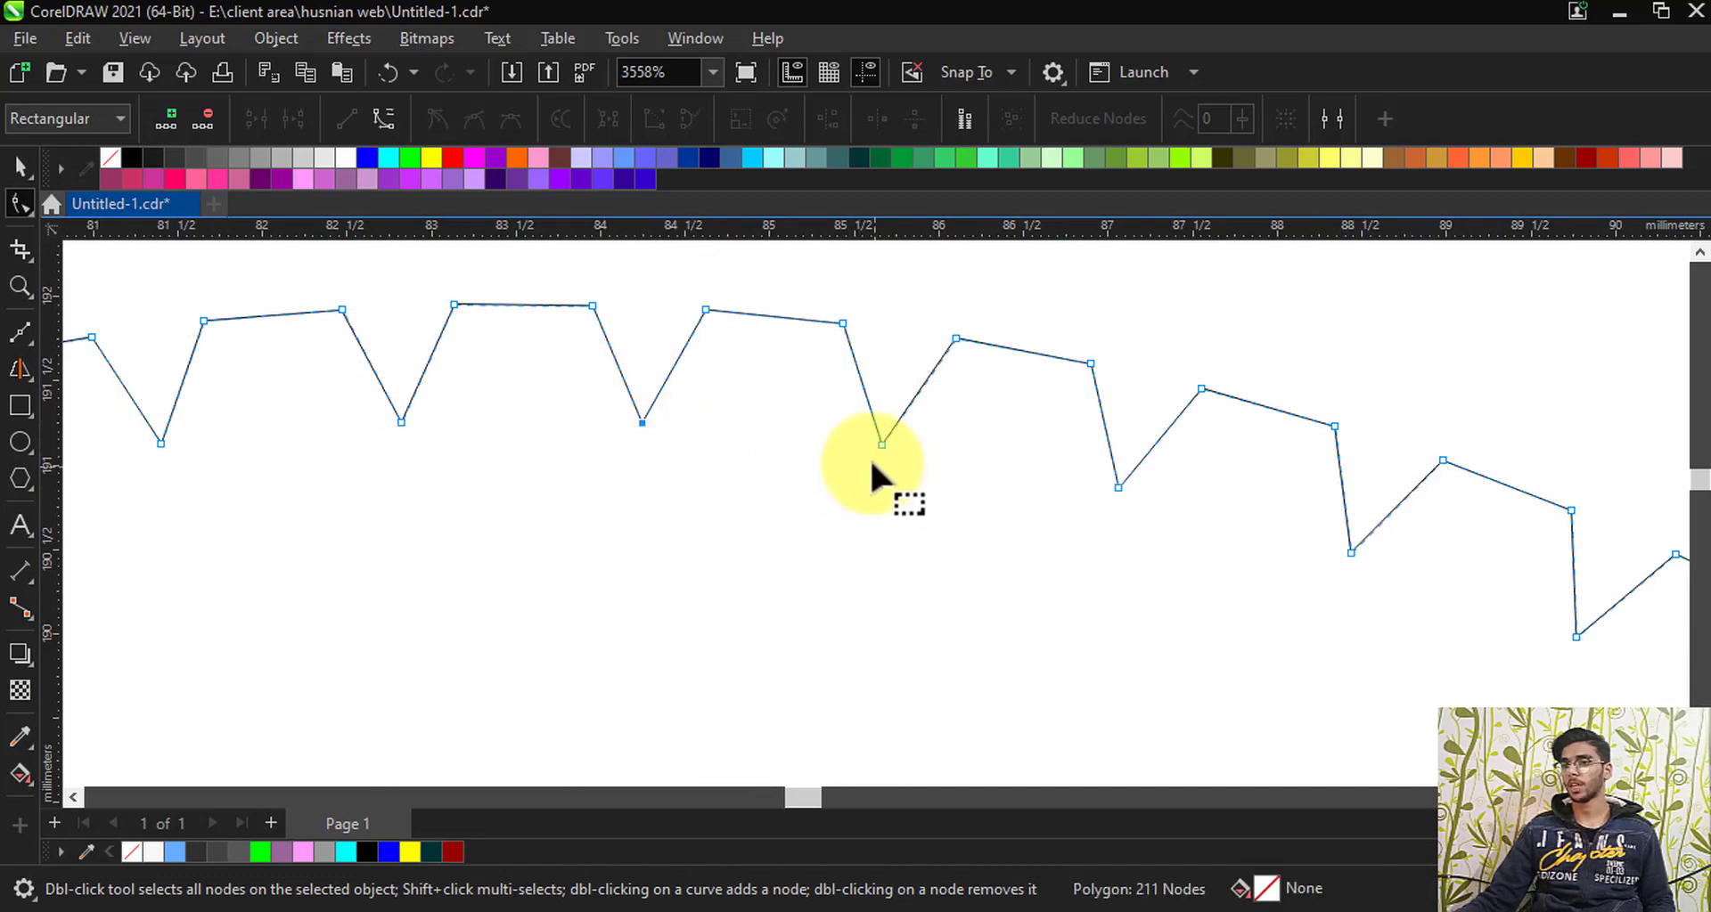
Step: Add a node on each flank of the V notches and pull both down to widen them into square-like gaps
double_click(864, 392)
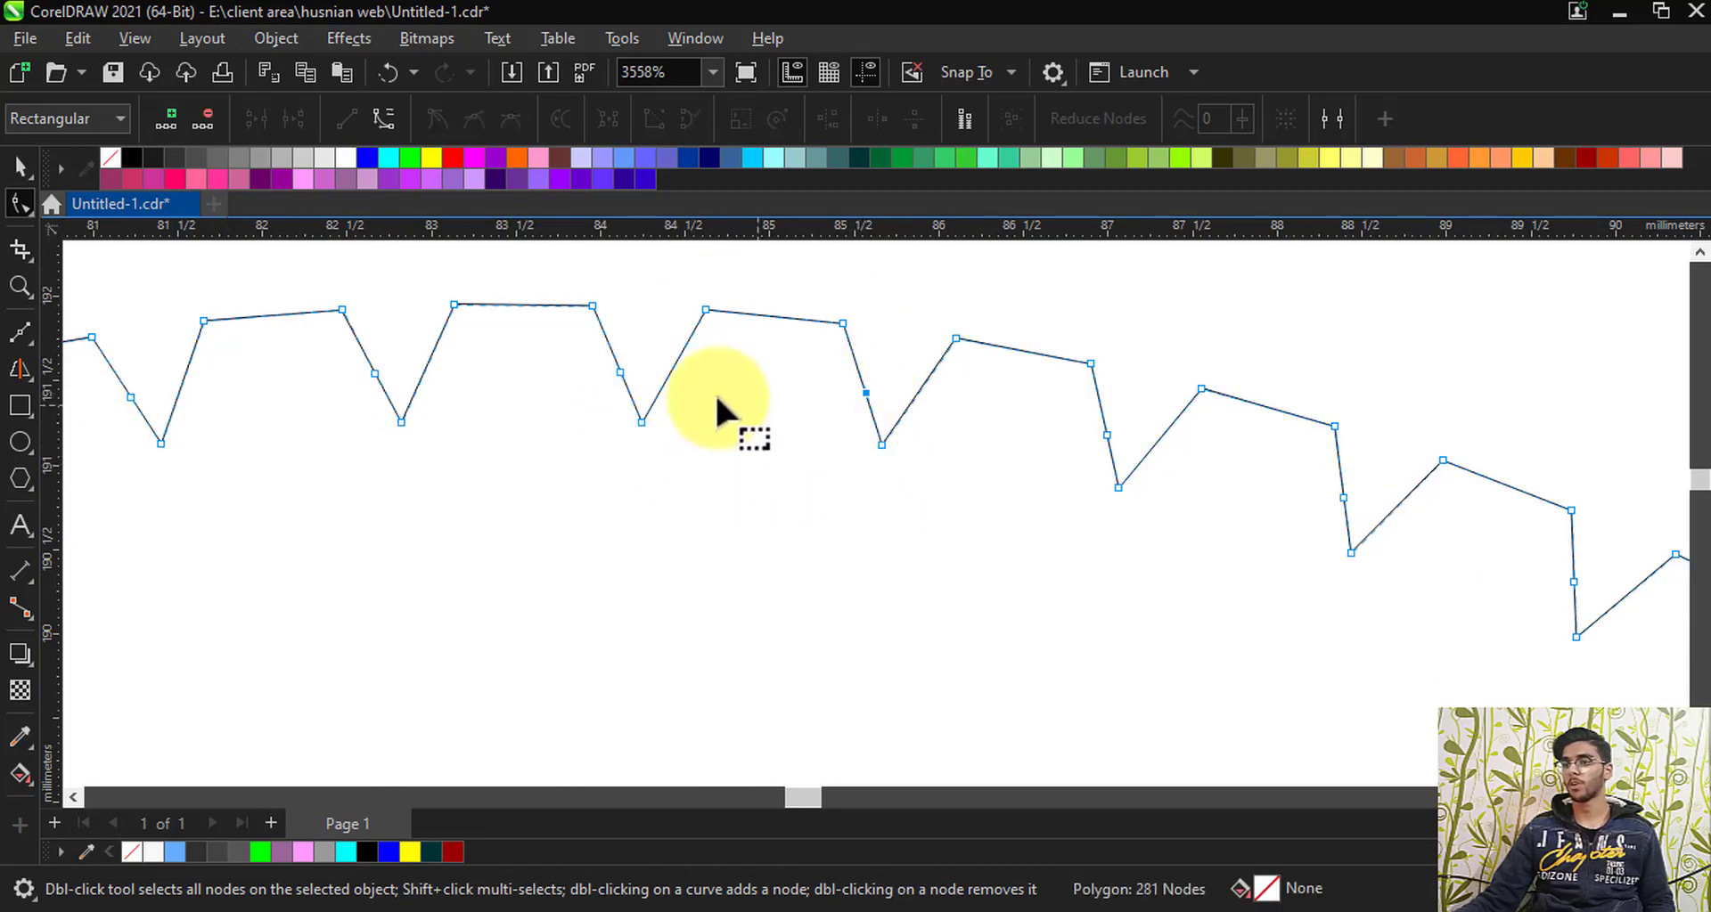
double_click(672, 370)
drag(677, 381, 730, 424)
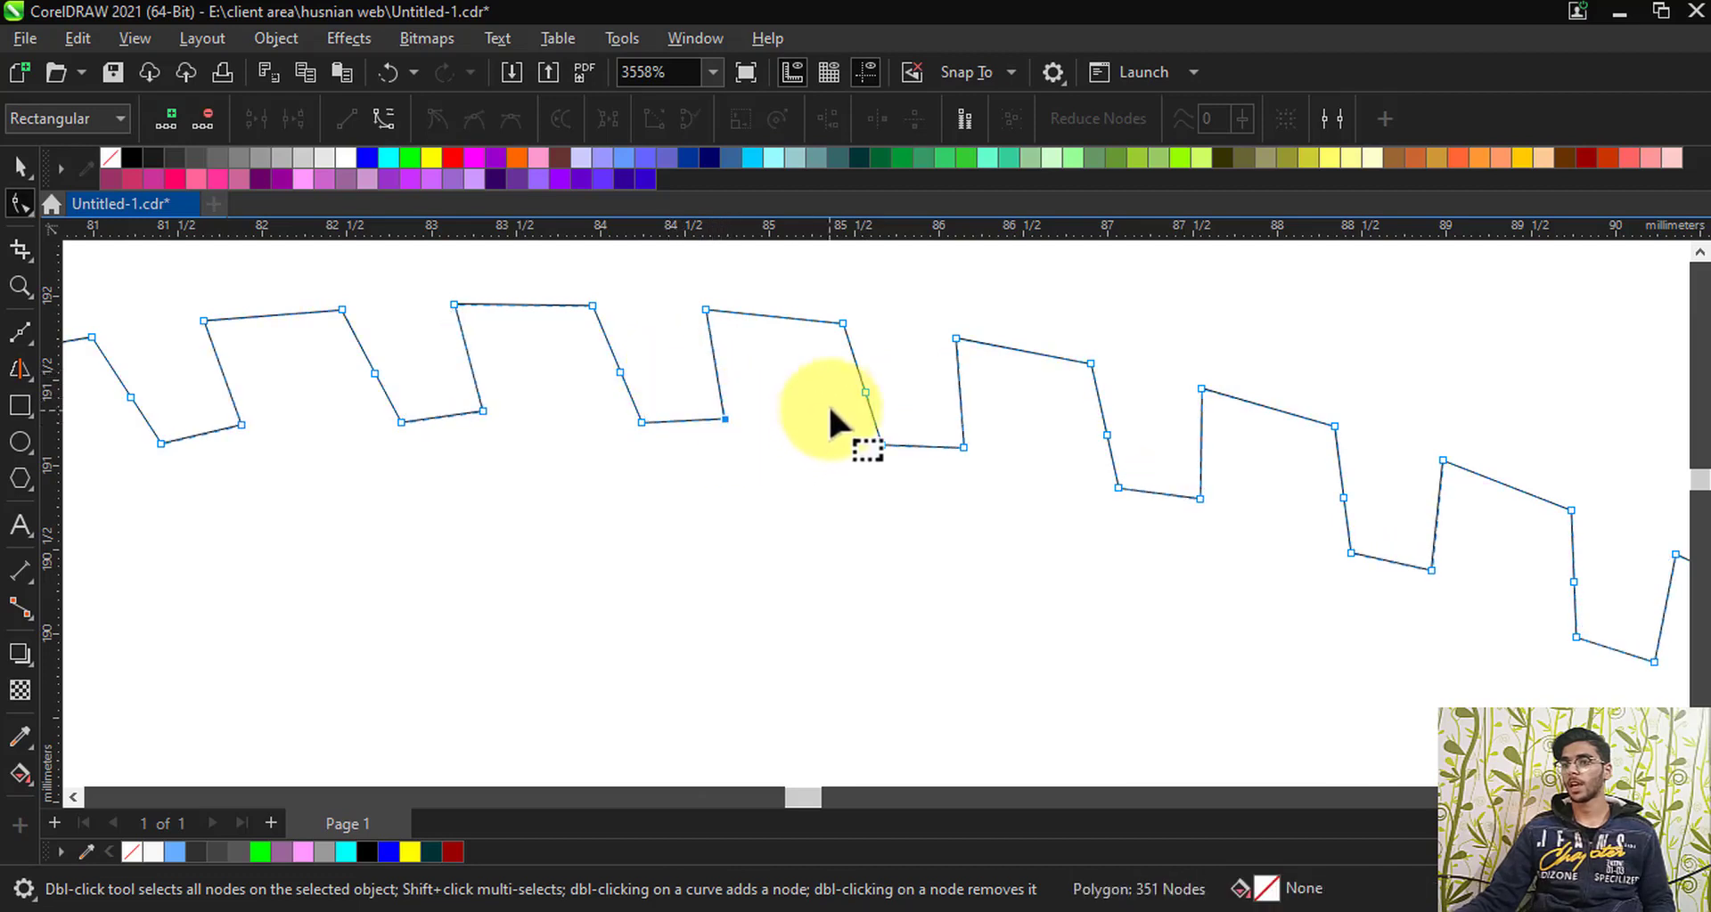
drag(862, 393, 828, 430)
Step: Pull the notch's bottom node deep toward the polygon's centre and stretch a flank node far to the right across neighbouring teeth
scroll(675, 347, down, 3)
scroll(653, 383, up, 2)
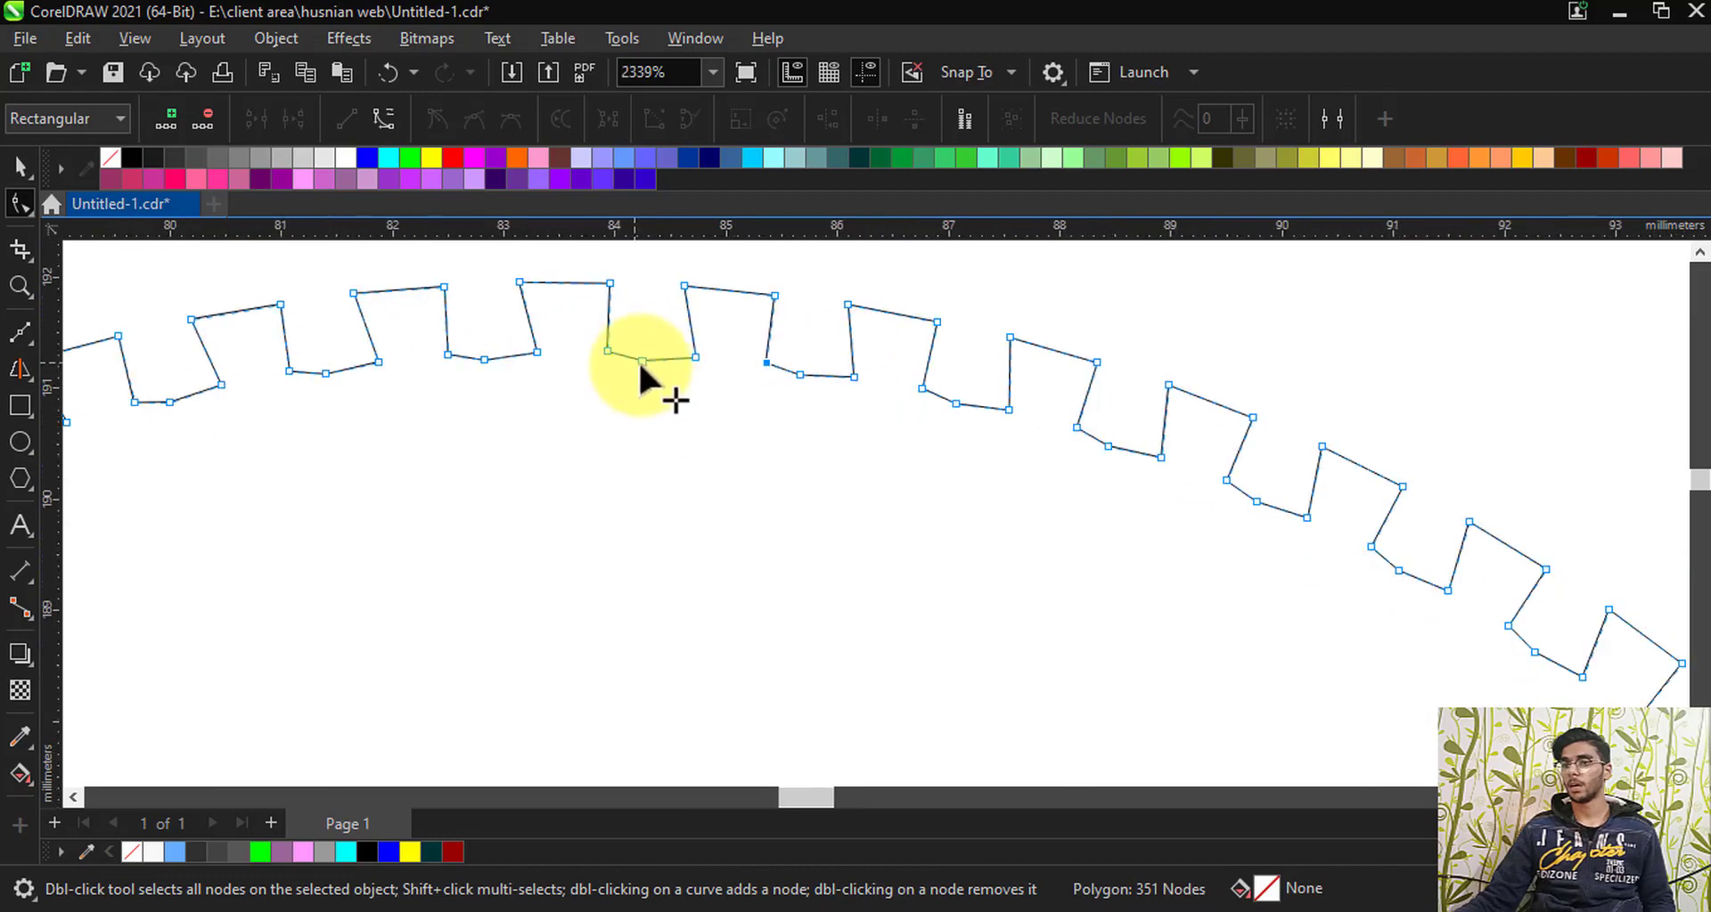
drag(640, 360, 661, 456)
scroll(681, 369, down, 3)
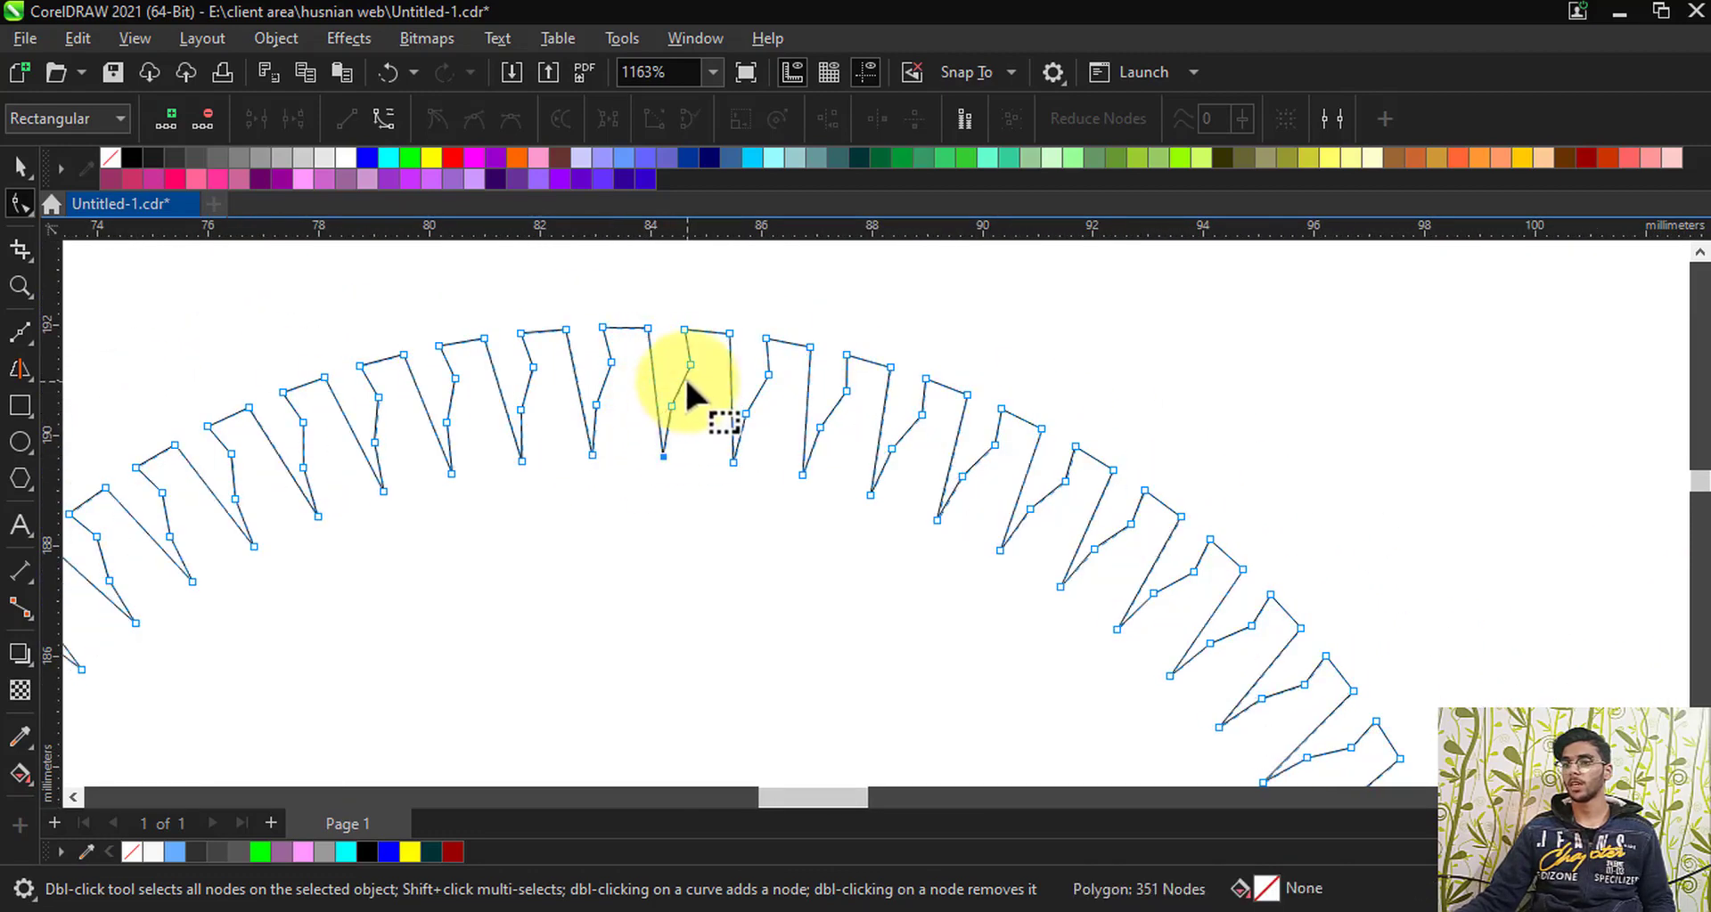
drag(678, 368, 868, 462)
Step: Pull two nodes from the outer rim area far inward so the crossing lines weave a spiral ring around an open centre
scroll(638, 420, down, 3)
scroll(629, 401, up, 2)
drag(639, 328, 725, 580)
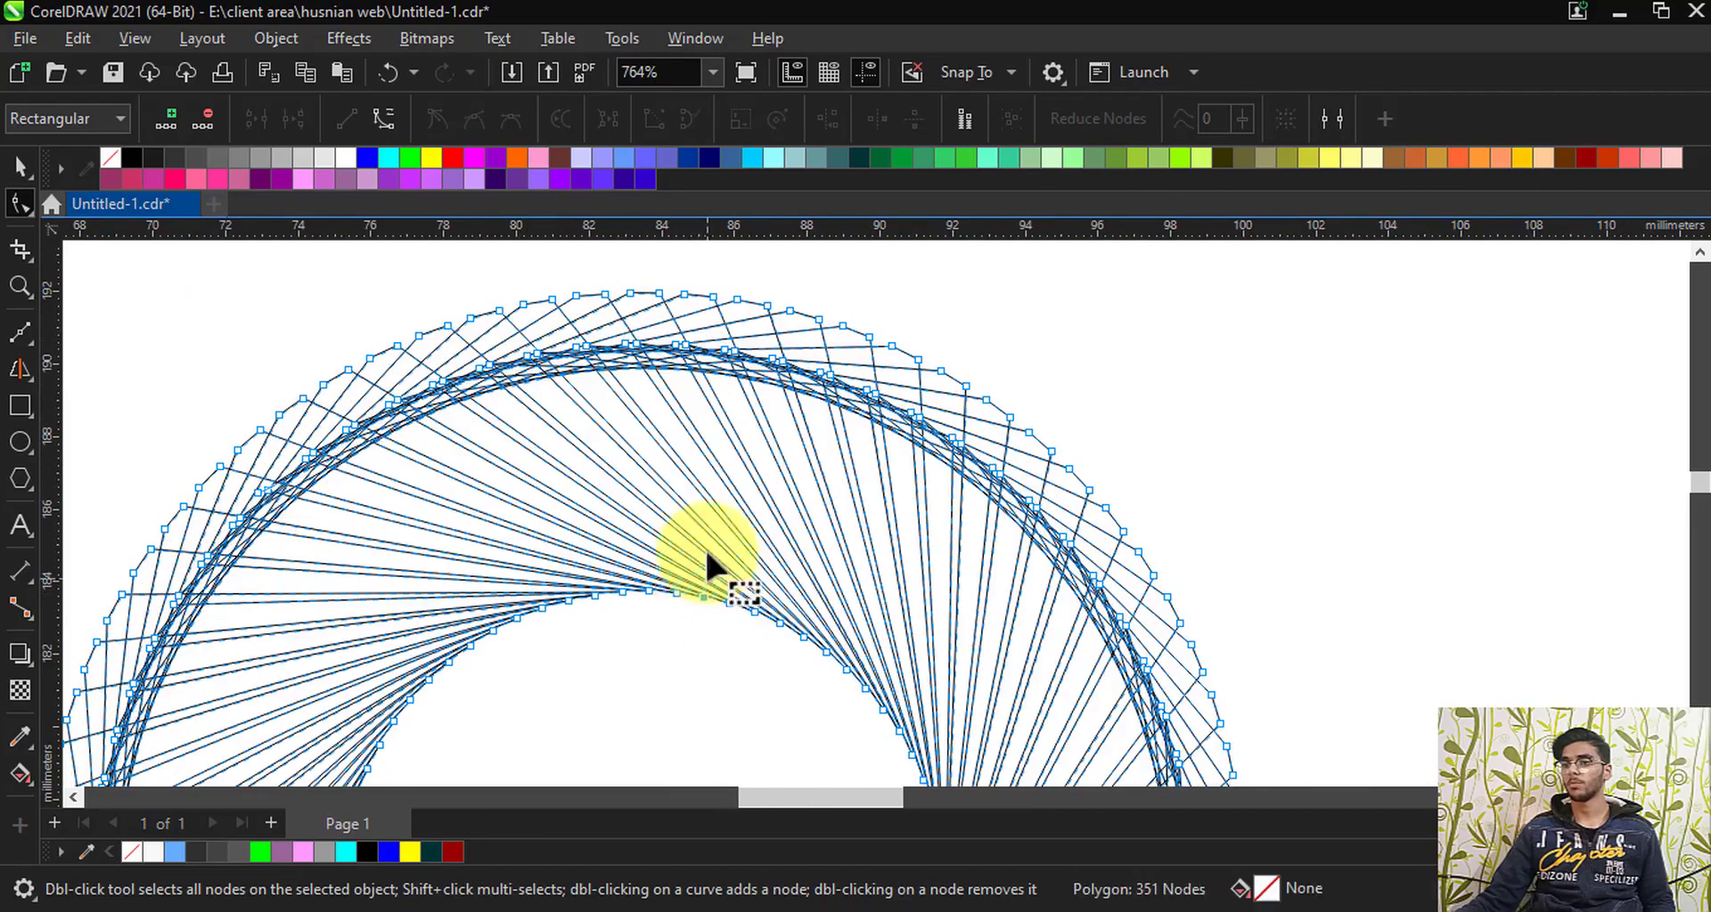
scroll(624, 508, down, 3)
scroll(613, 490, up, 1)
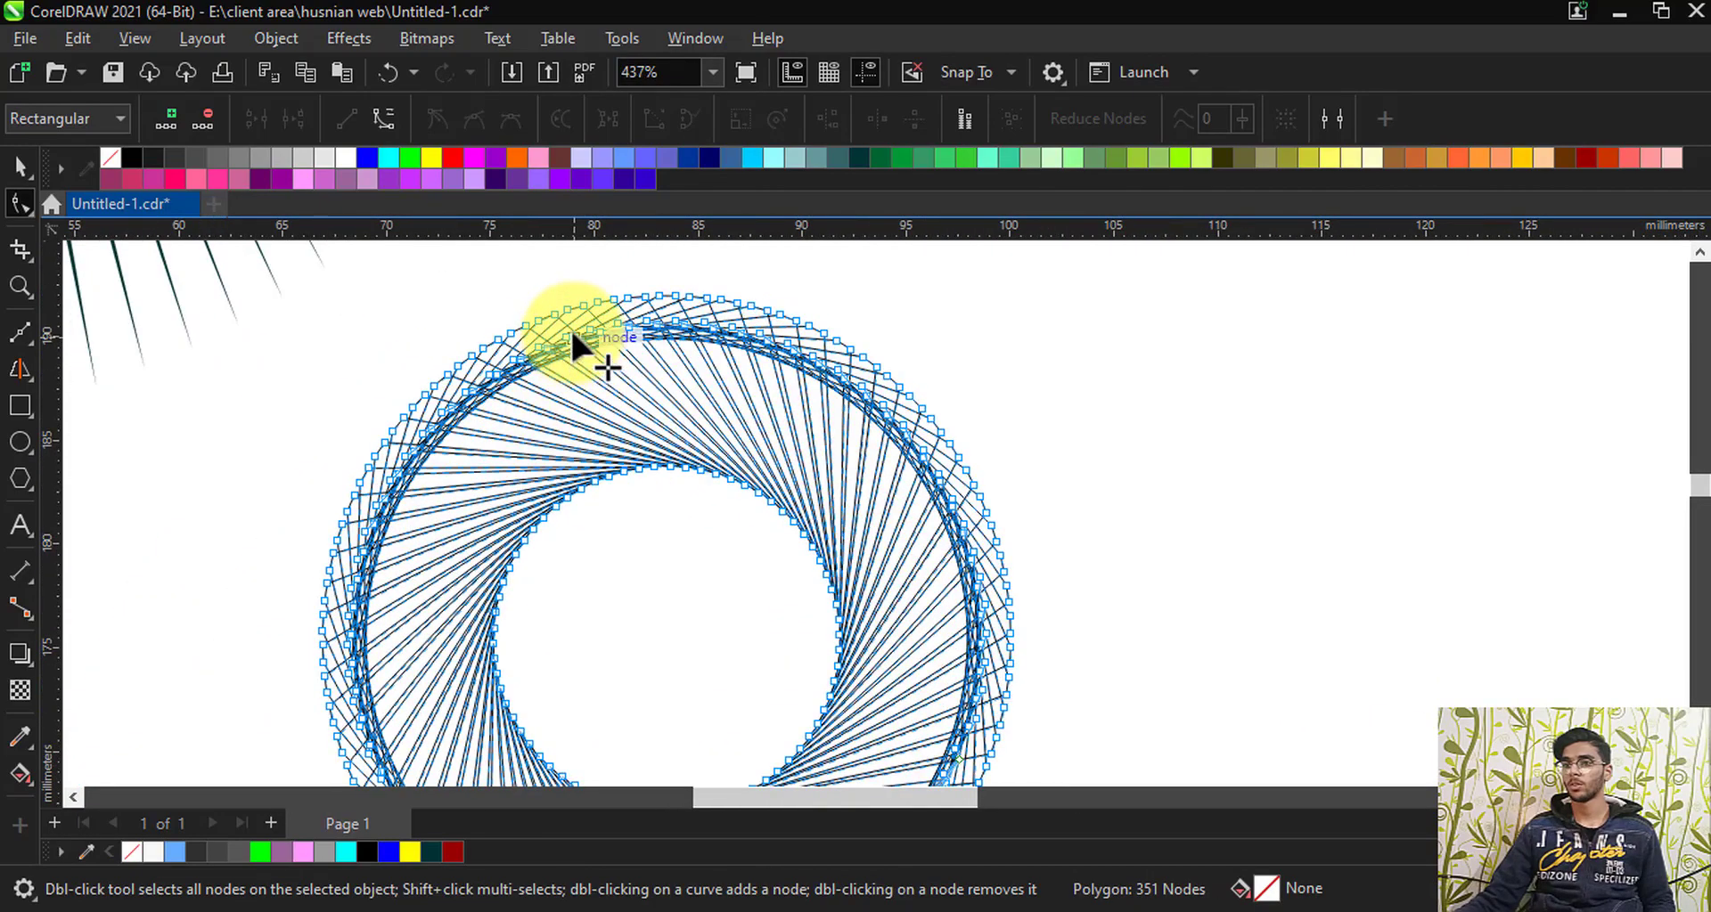
drag(570, 328, 650, 419)
Step: Select the woven ring polygon, fill it with navy blue (#000066), remove its outline and deselect it
scroll(641, 489, down, 2)
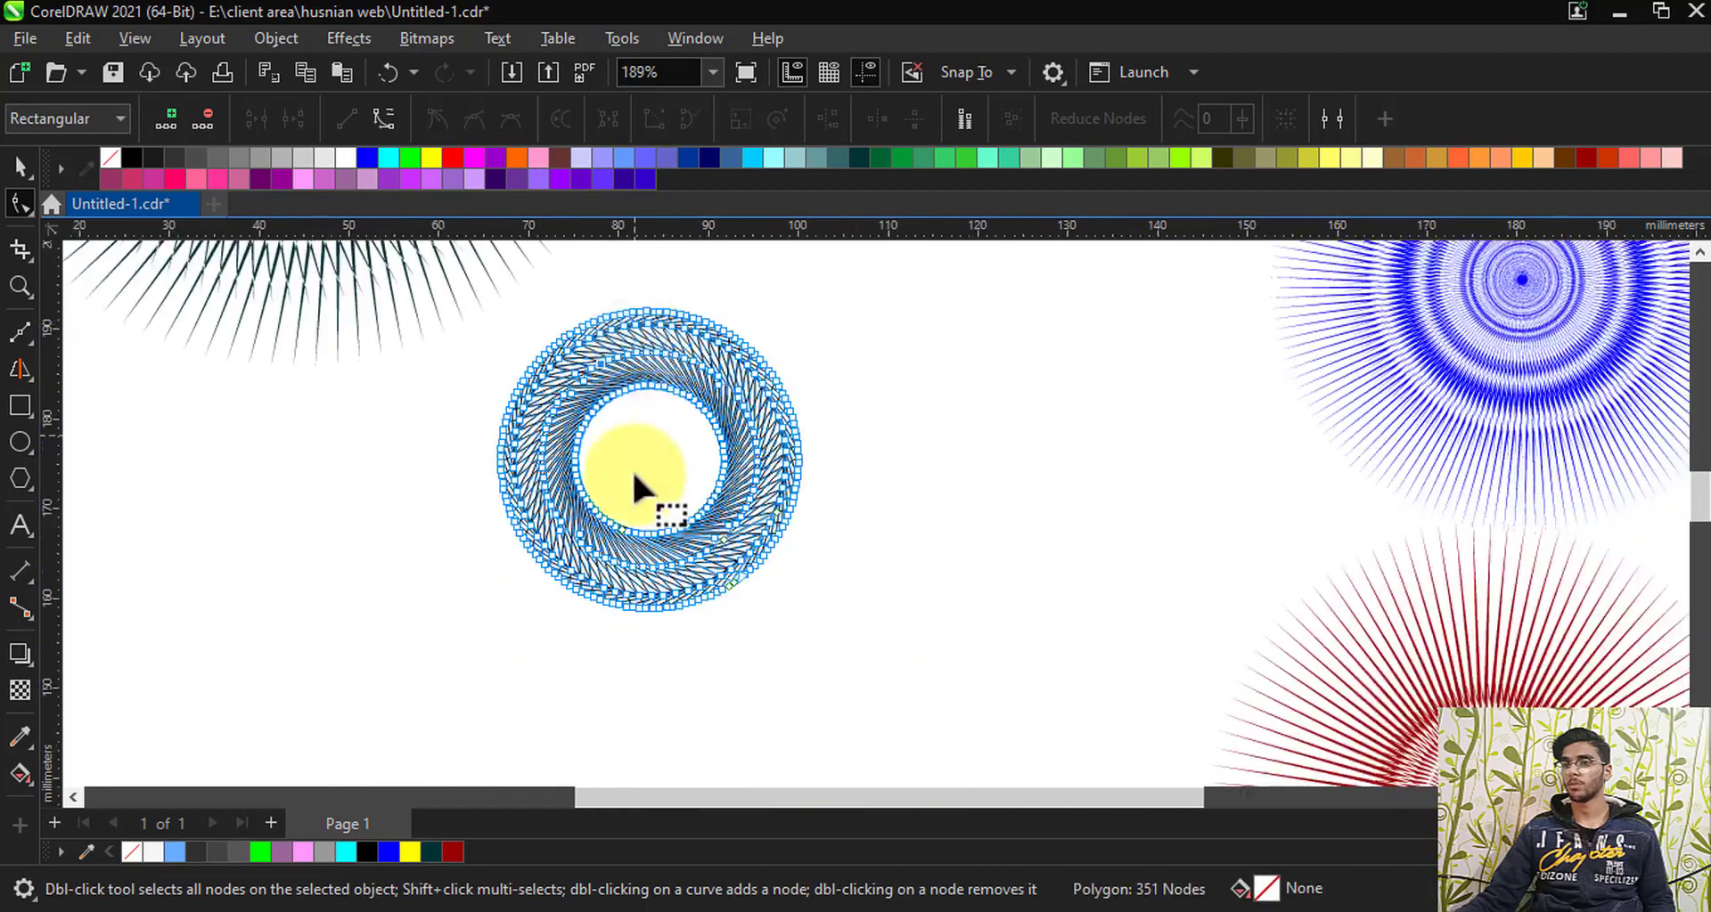
click(20, 167)
click(84, 371)
scroll(699, 374, up, 3)
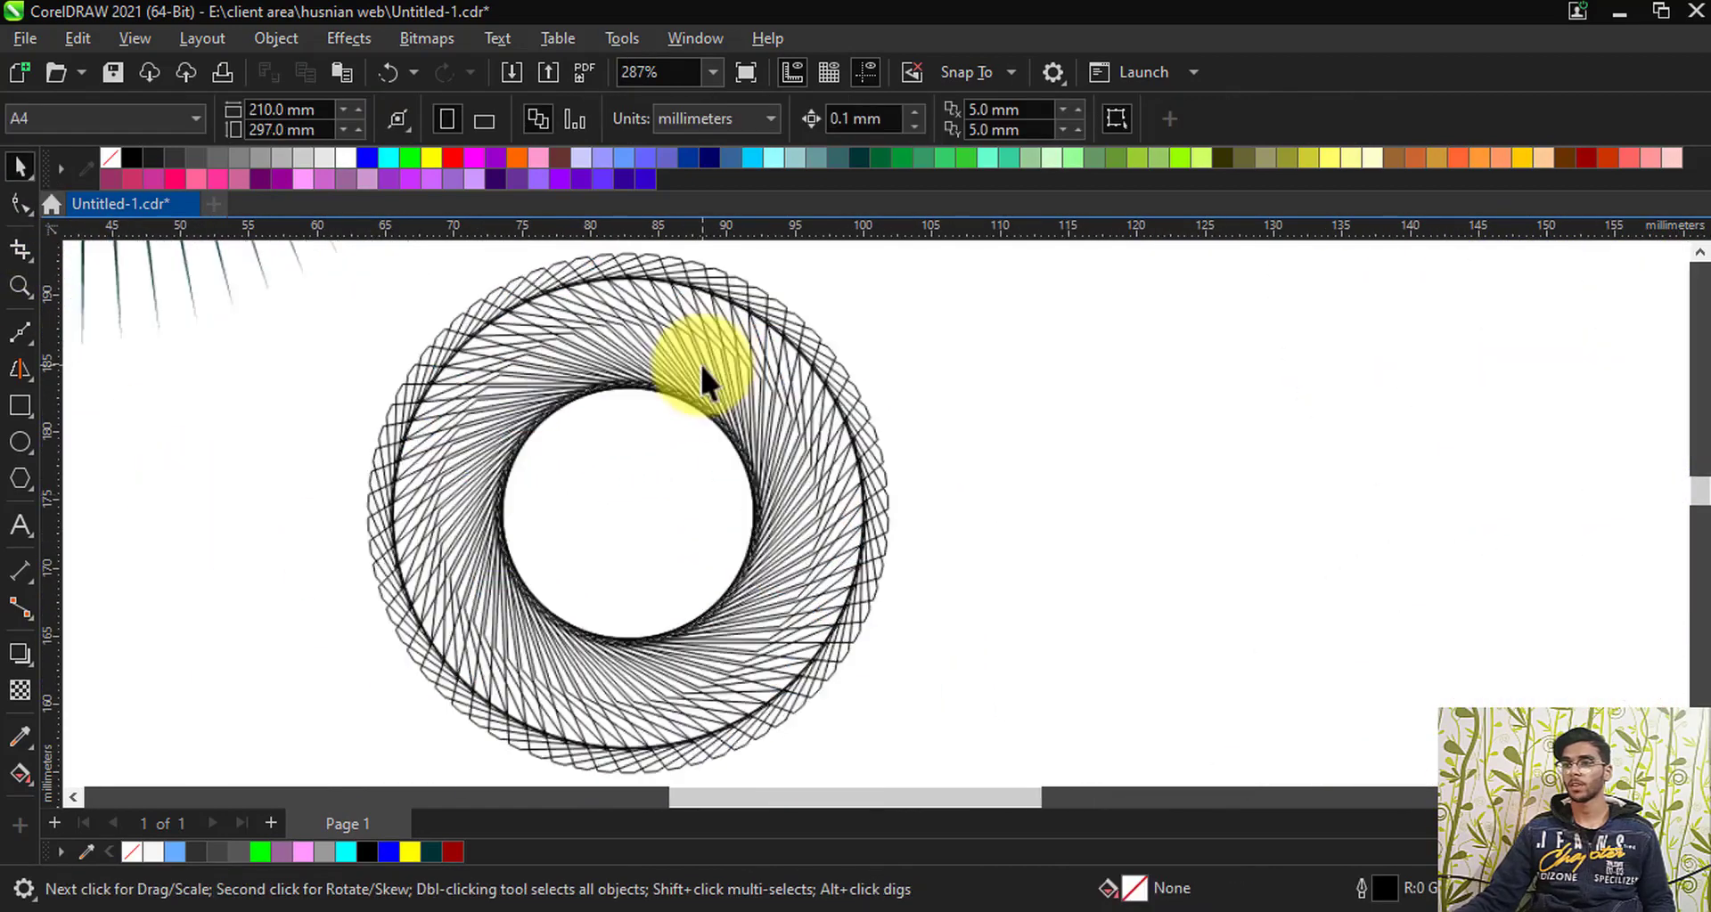
scroll(682, 365, down, 2)
click(702, 356)
scroll(659, 277, up, 1)
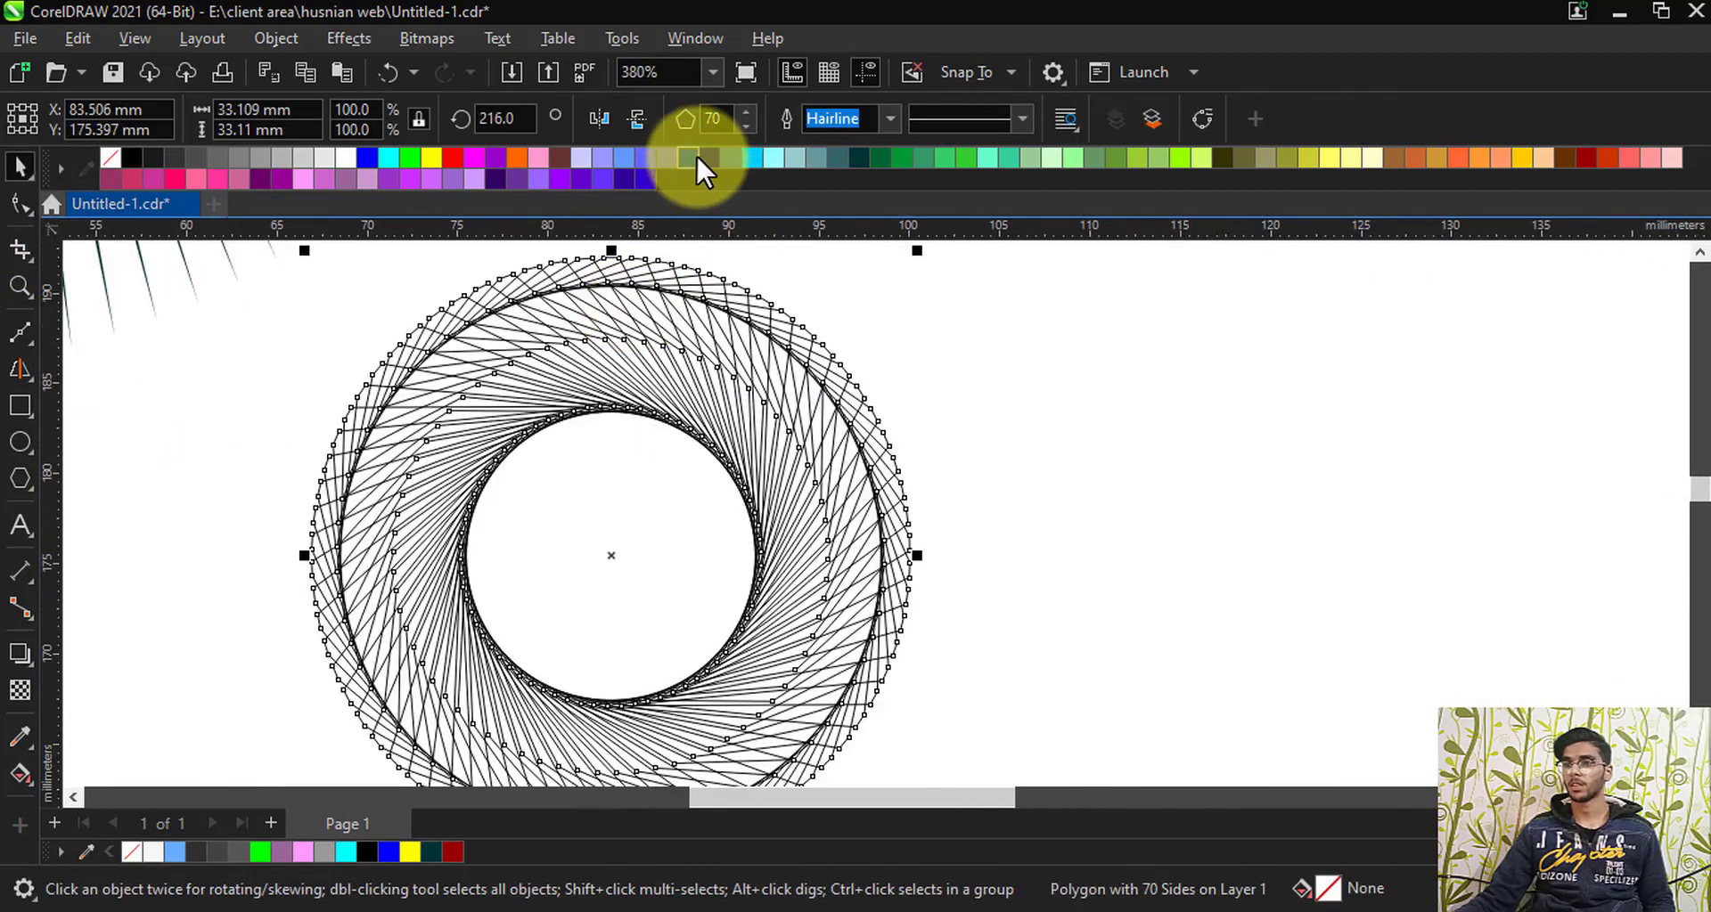
click(700, 158)
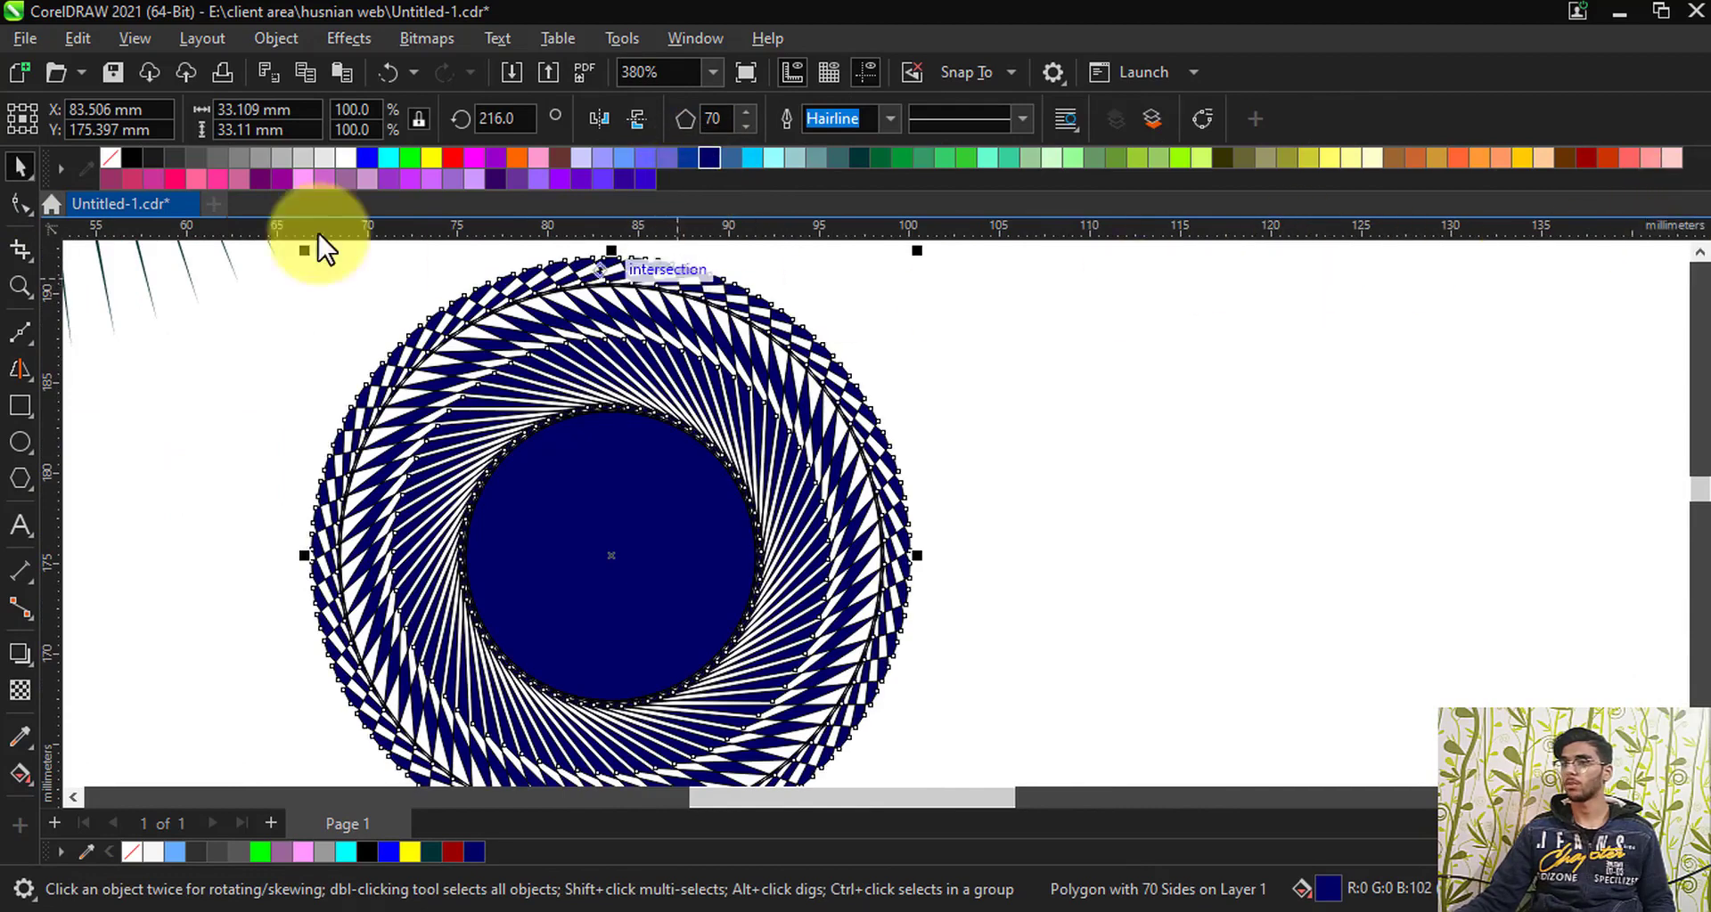
right_click(112, 156)
click(157, 176)
key(Escape)
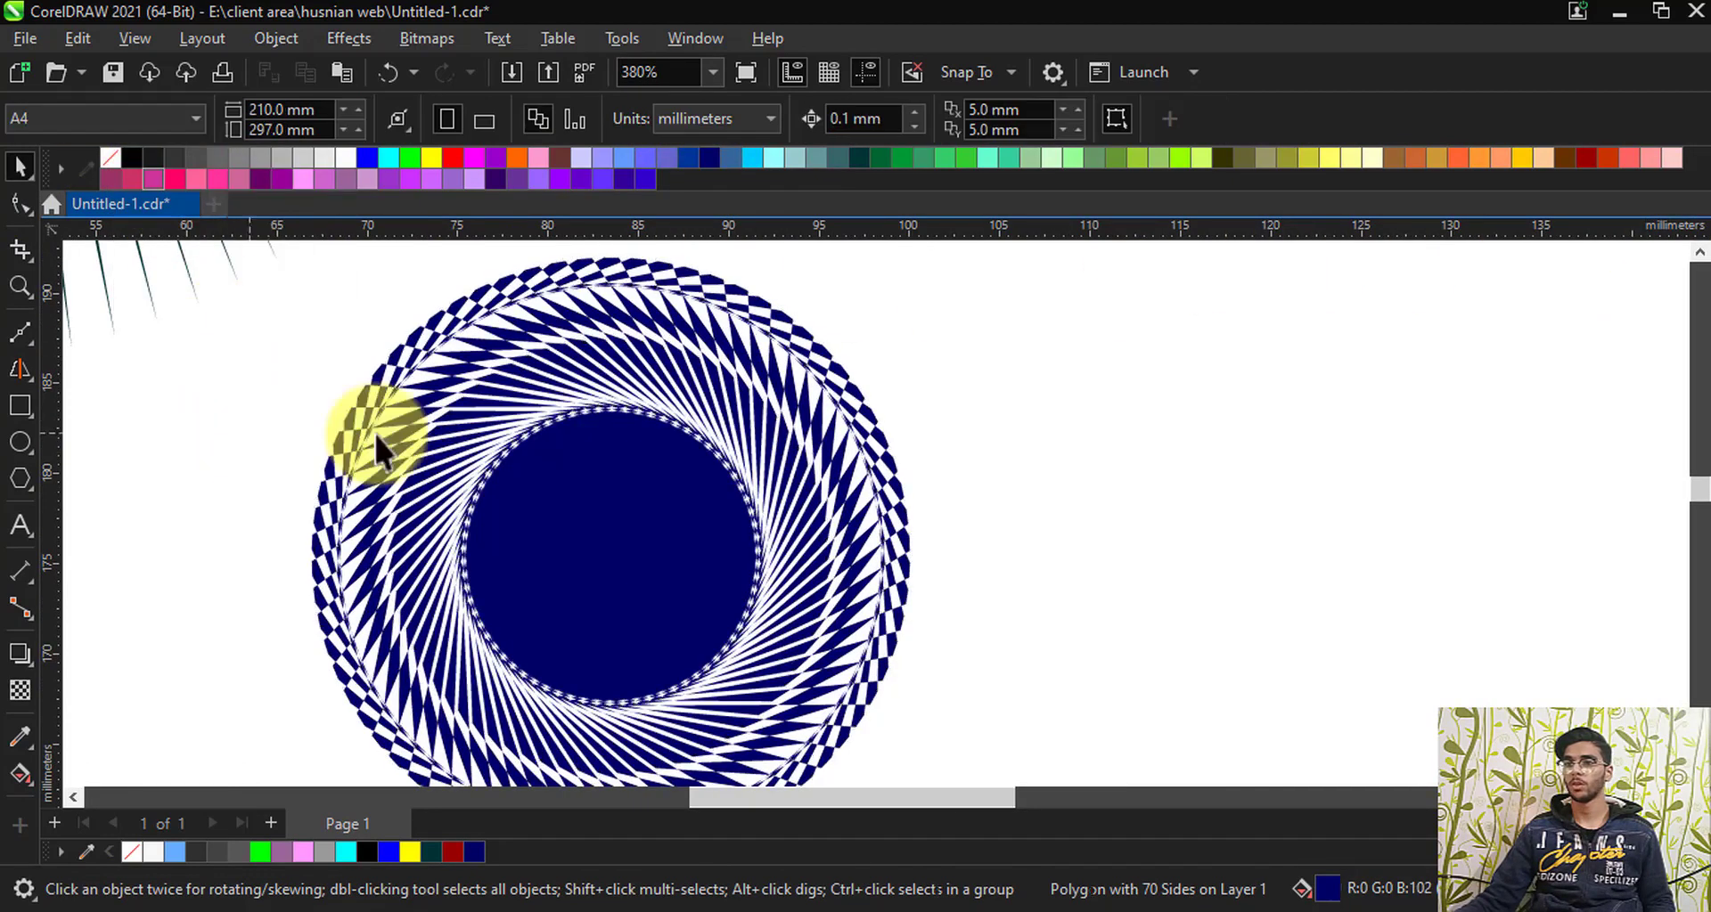
Step: Examine the navy ring pattern's checkered rim and inner edge up close, and select the polygon again
scroll(583, 408, down, 2)
scroll(650, 478, up, 1)
scroll(651, 303, up, 10)
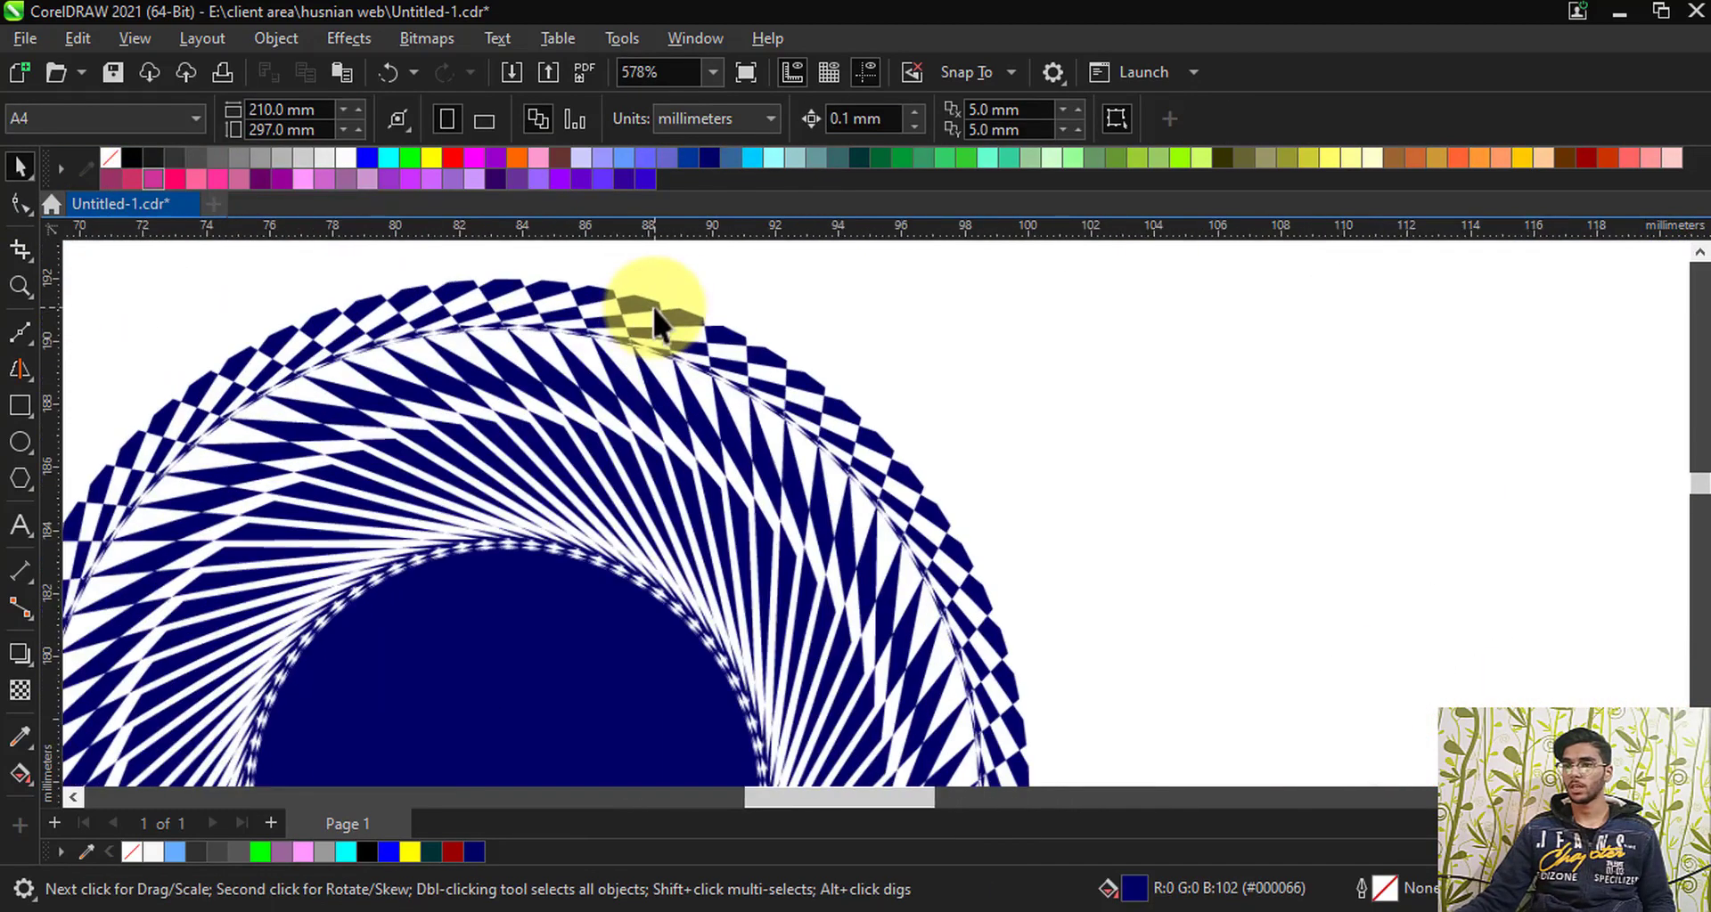
scroll(618, 303, down, 9)
scroll(641, 485, up, 15)
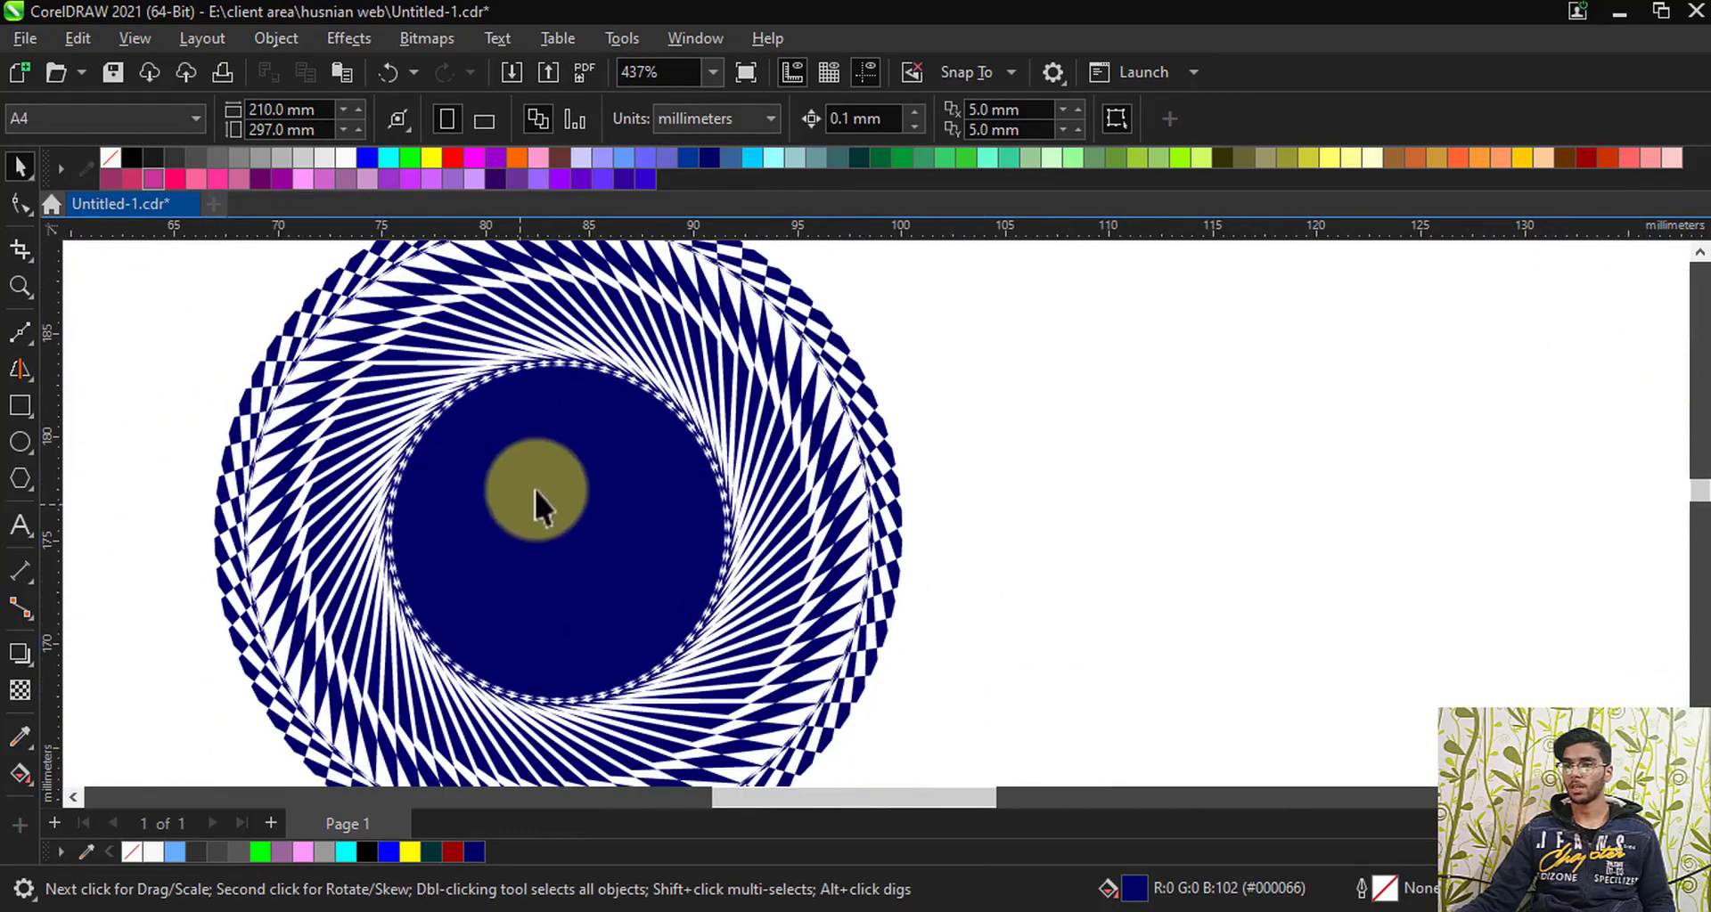
scroll(748, 543, down, 16)
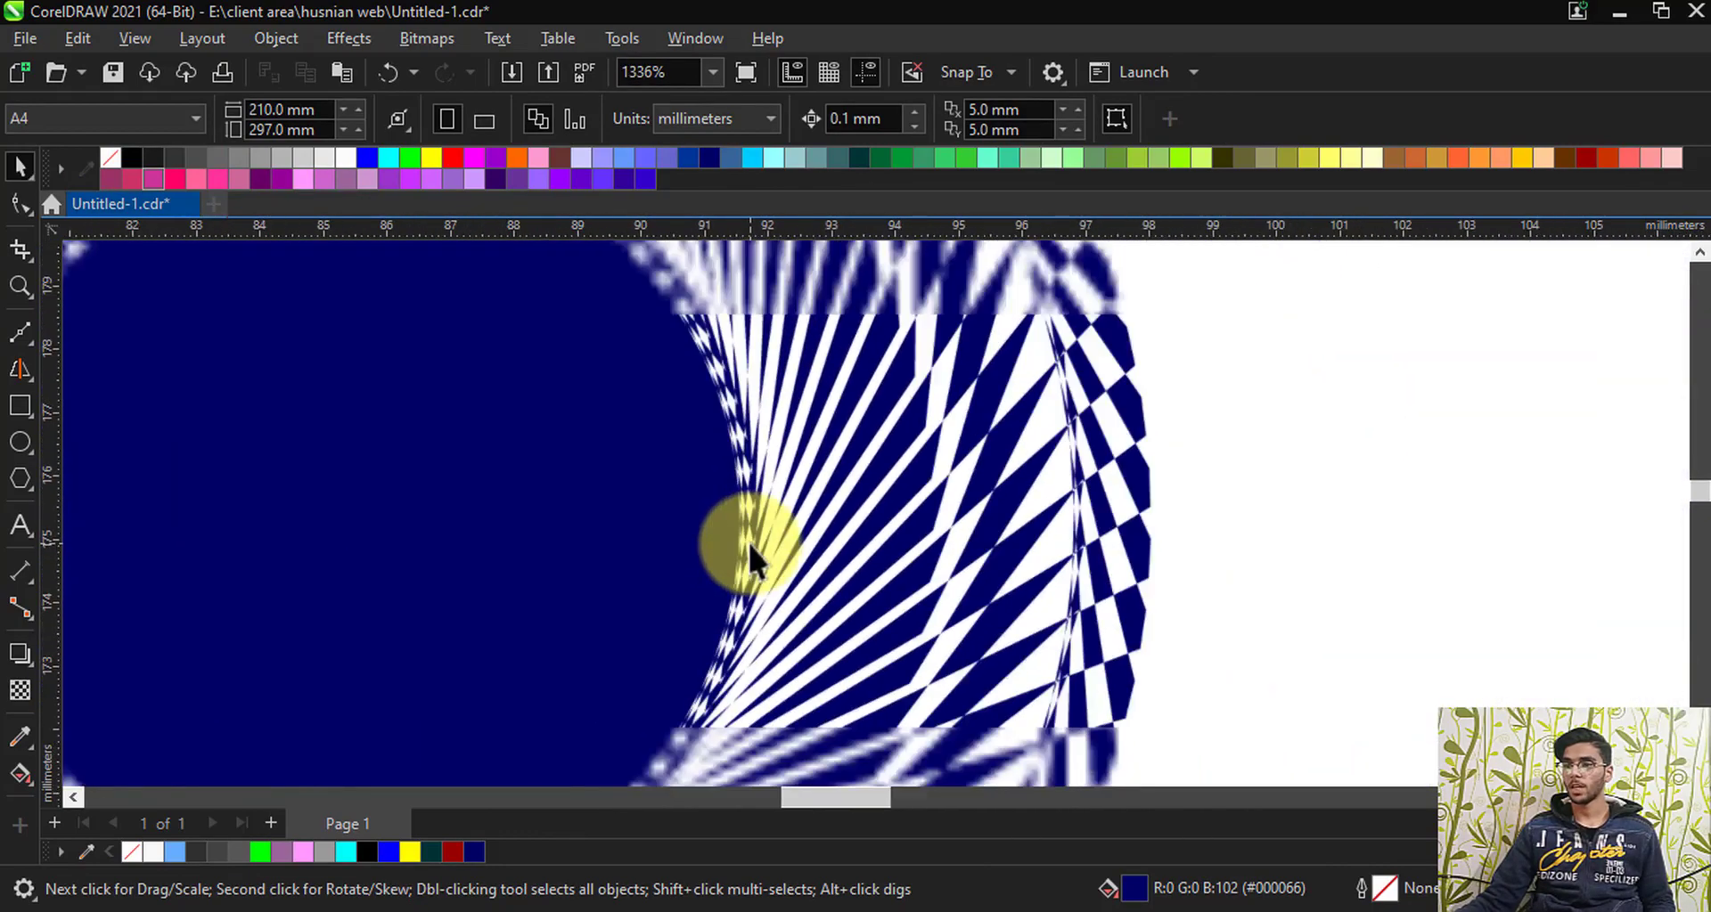
click(536, 478)
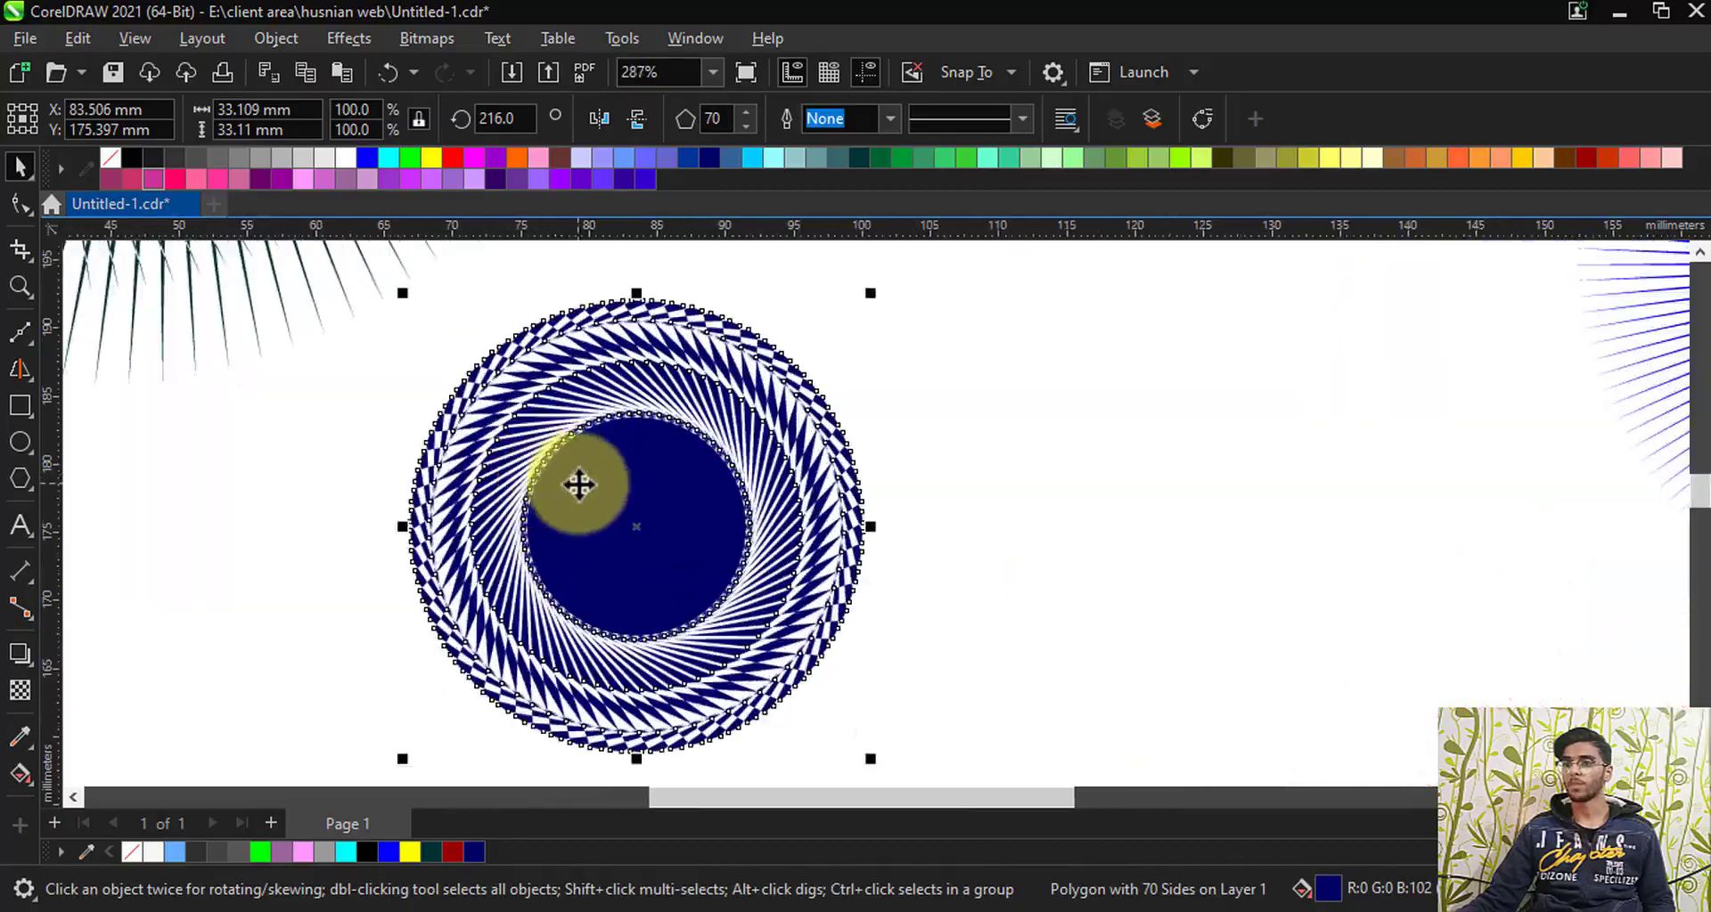